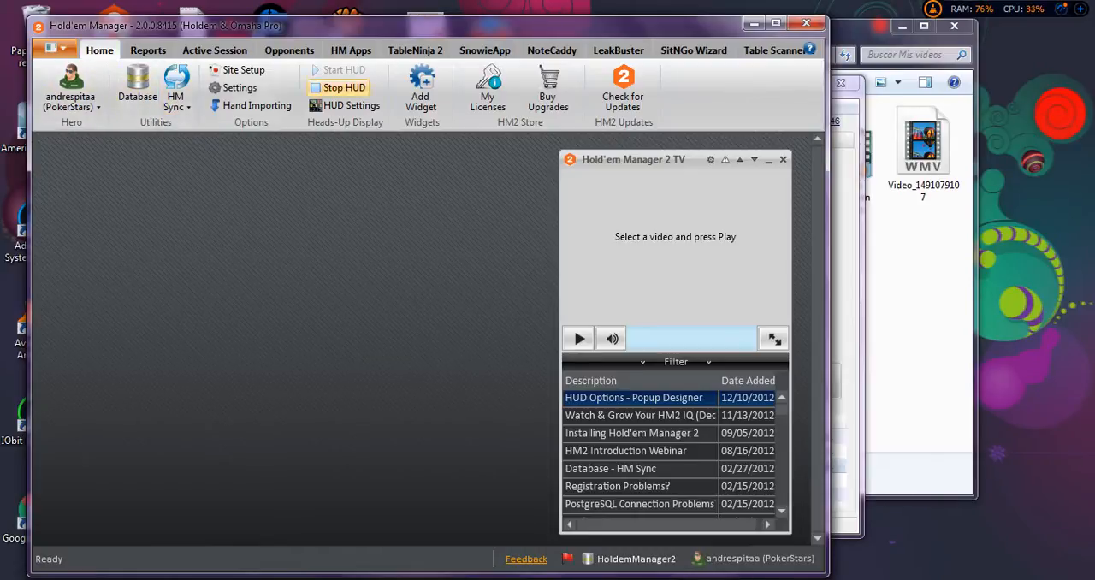
Open the HUD settings and clear the video folder and aTube Catcher windows out of the way.
click(346, 105)
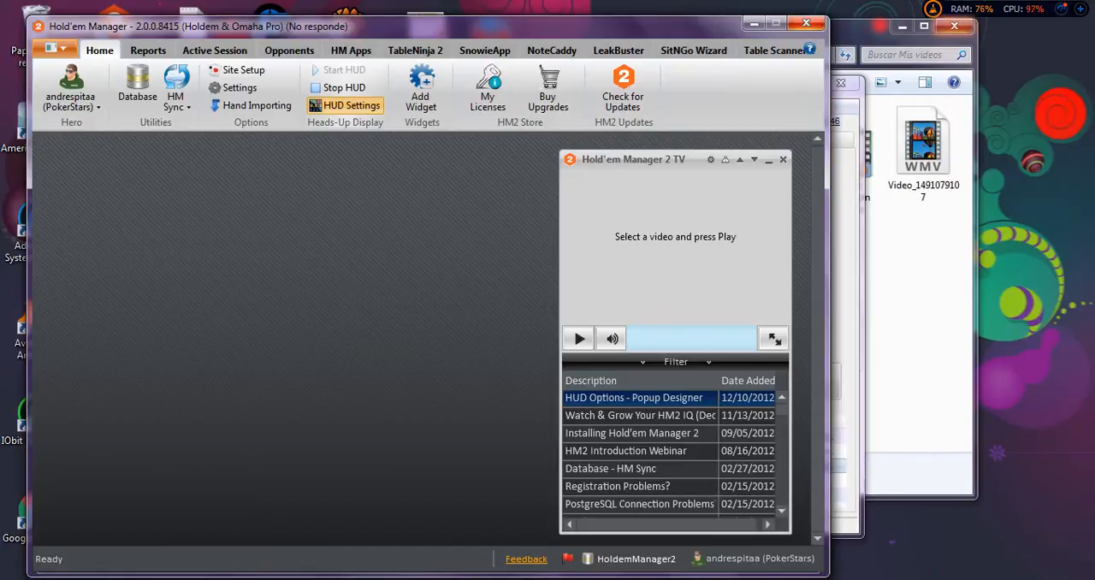
click(955, 26)
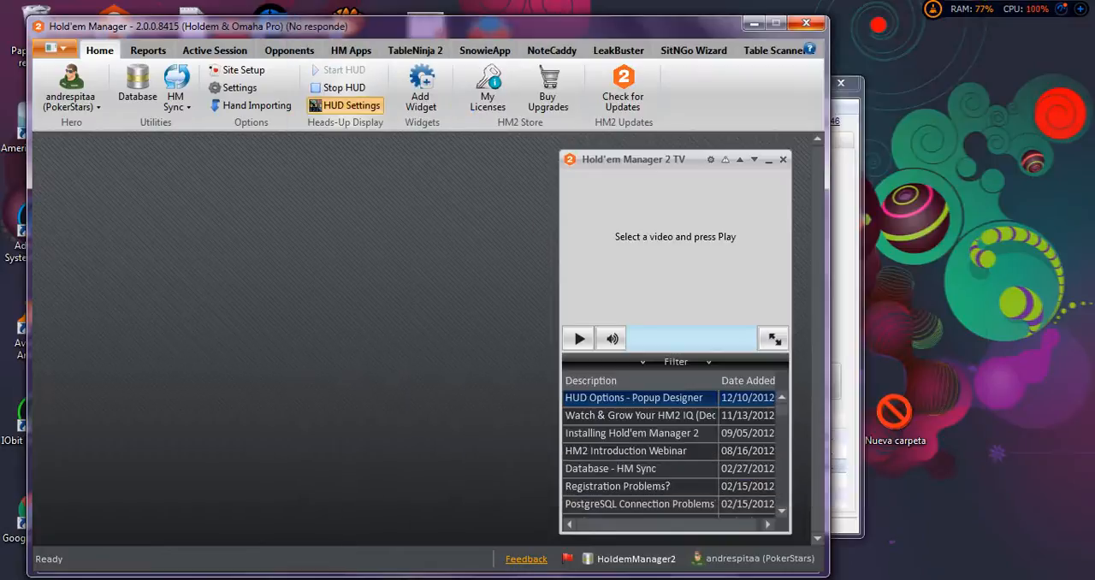
key(alt+Tab)
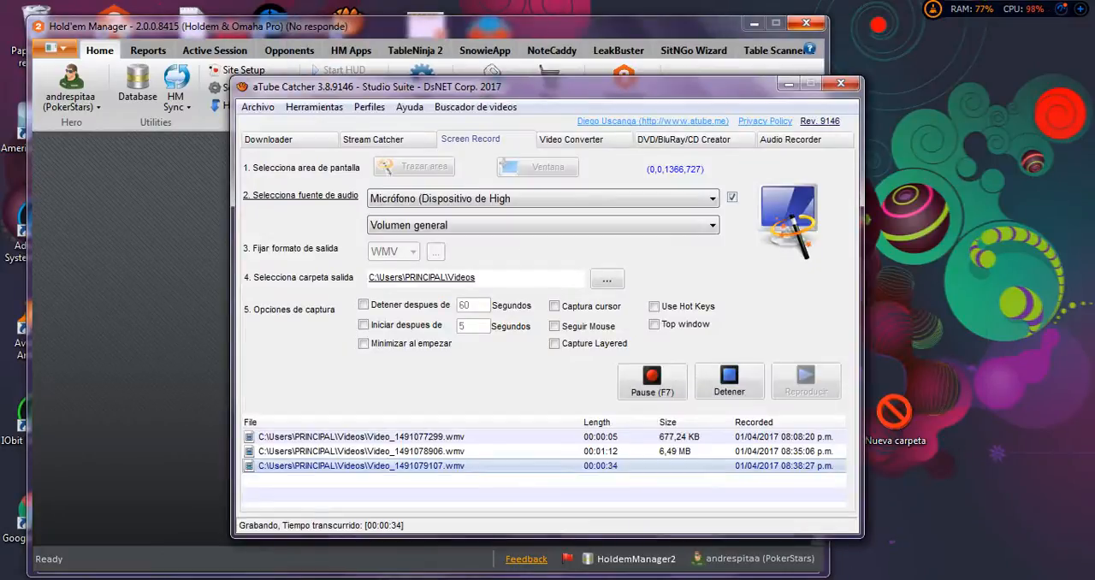
click(788, 84)
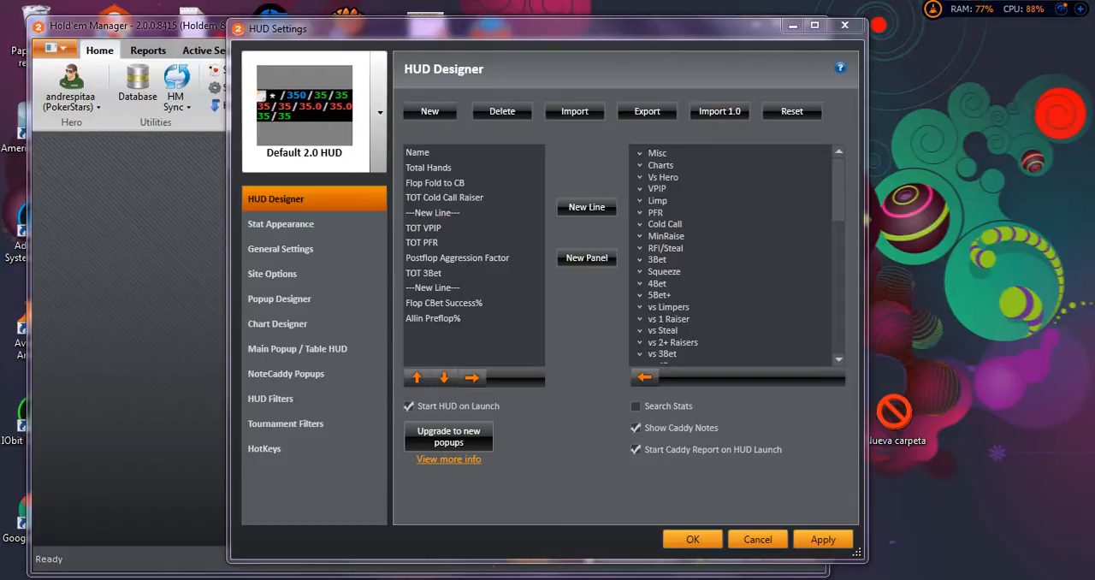
Select the Default 2.0 HUD and remove its Flop Fold to CB, TOT Cold Call Raiser and Flop CBet Success% stats.
click(380, 113)
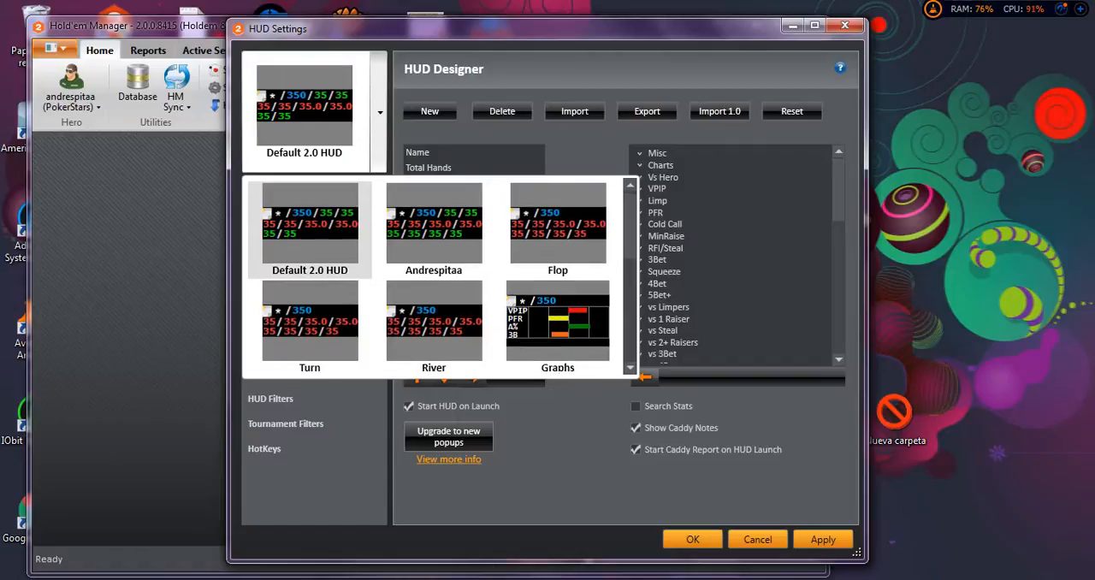
click(310, 226)
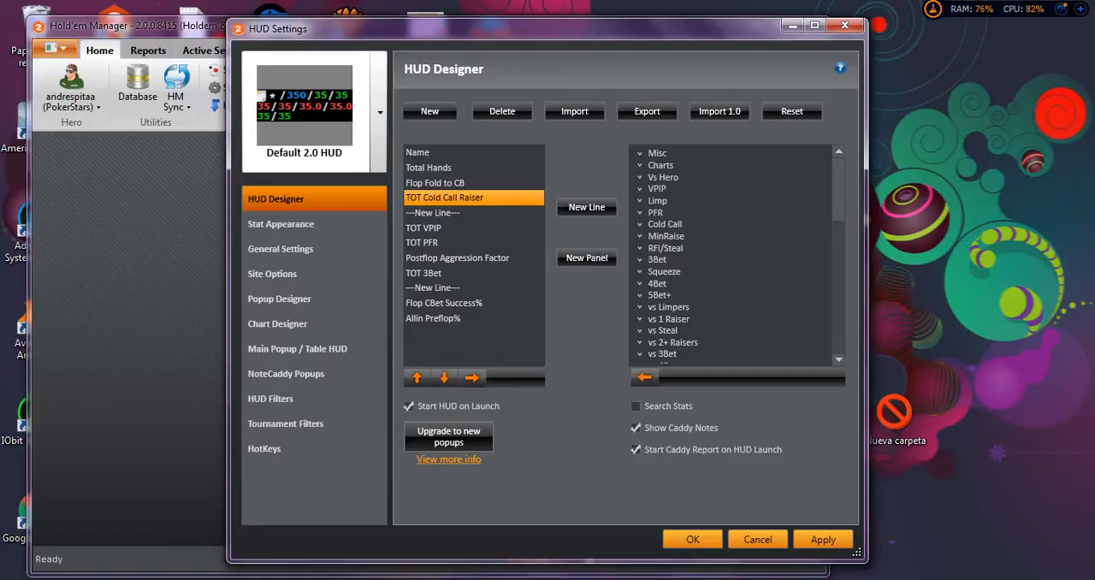
click(425, 228)
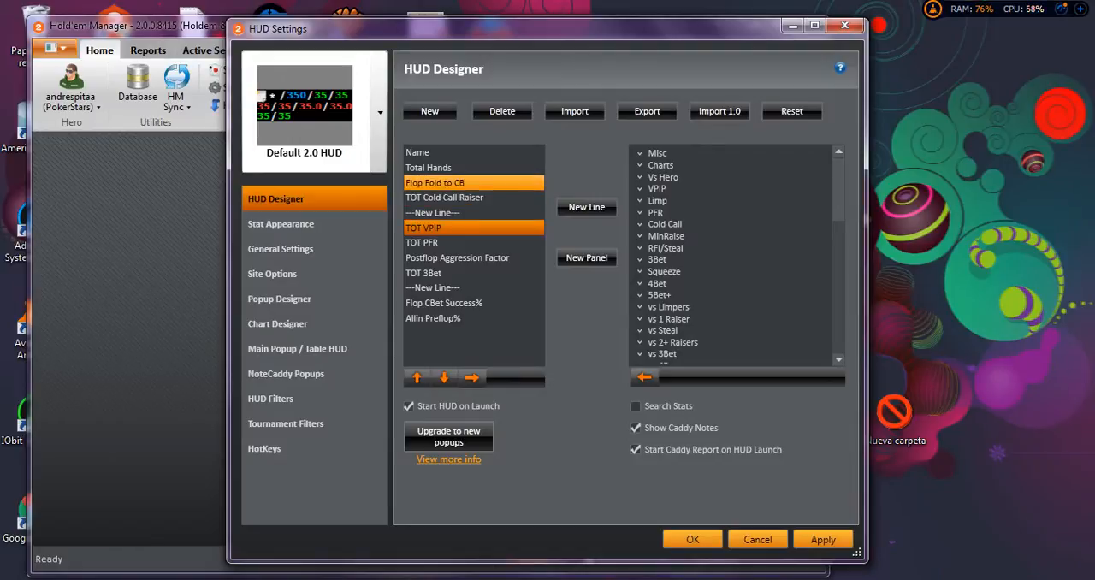
click(445, 182)
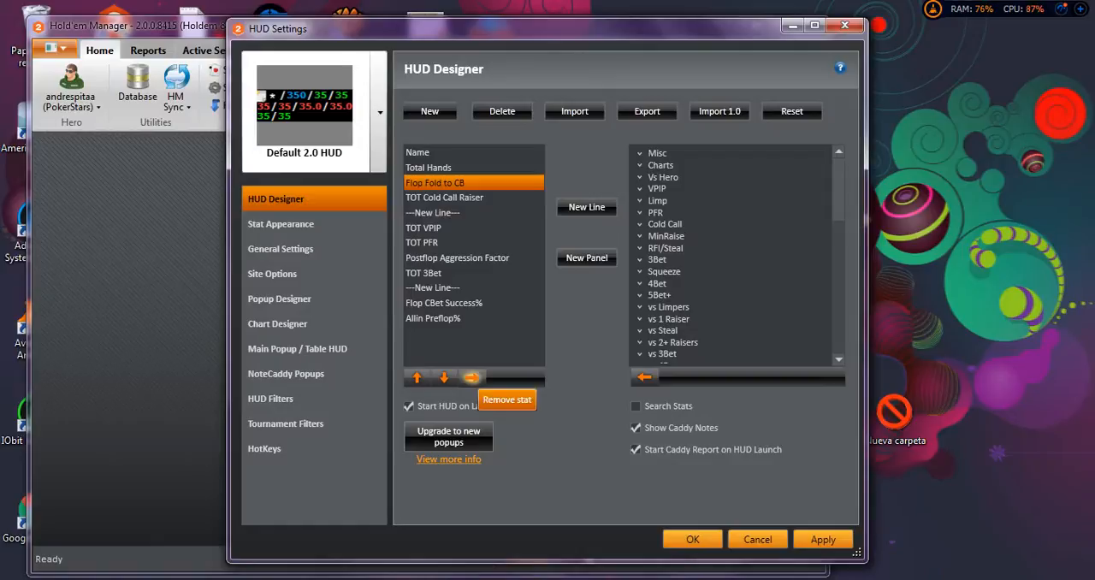
click(471, 377)
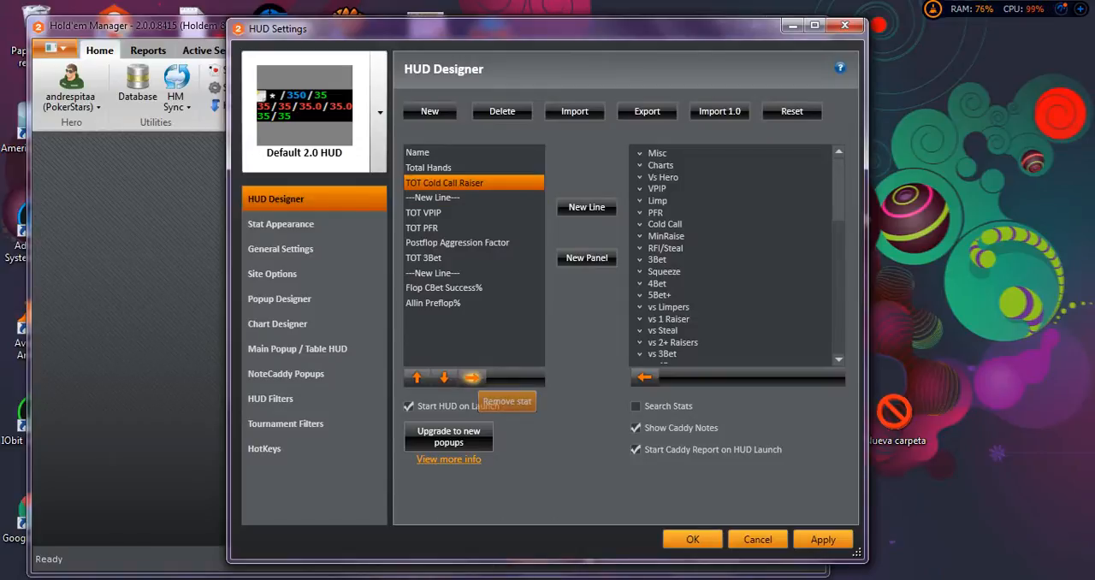
click(471, 378)
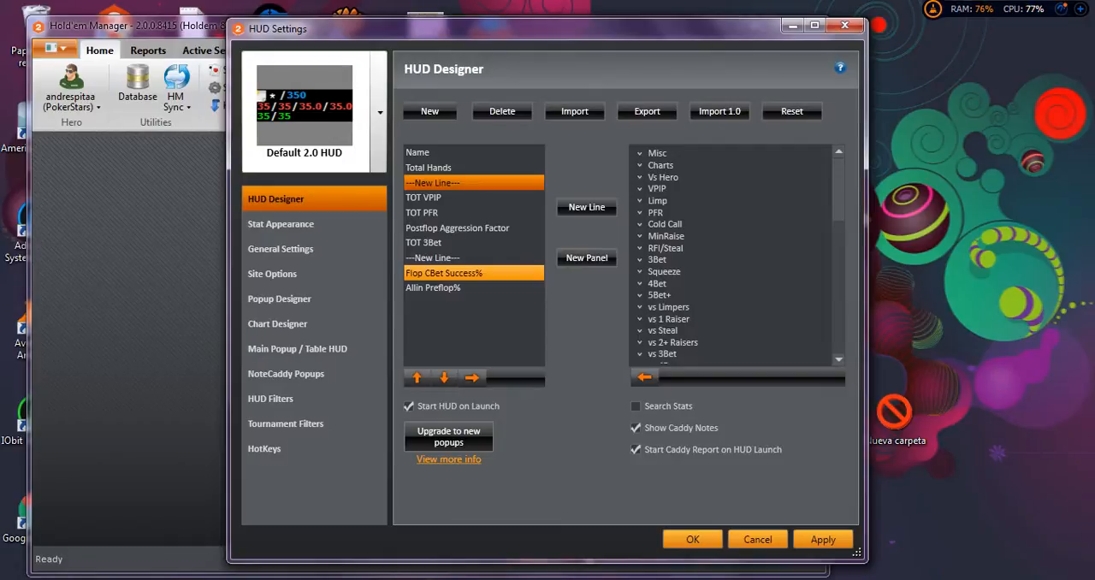
click(444, 273)
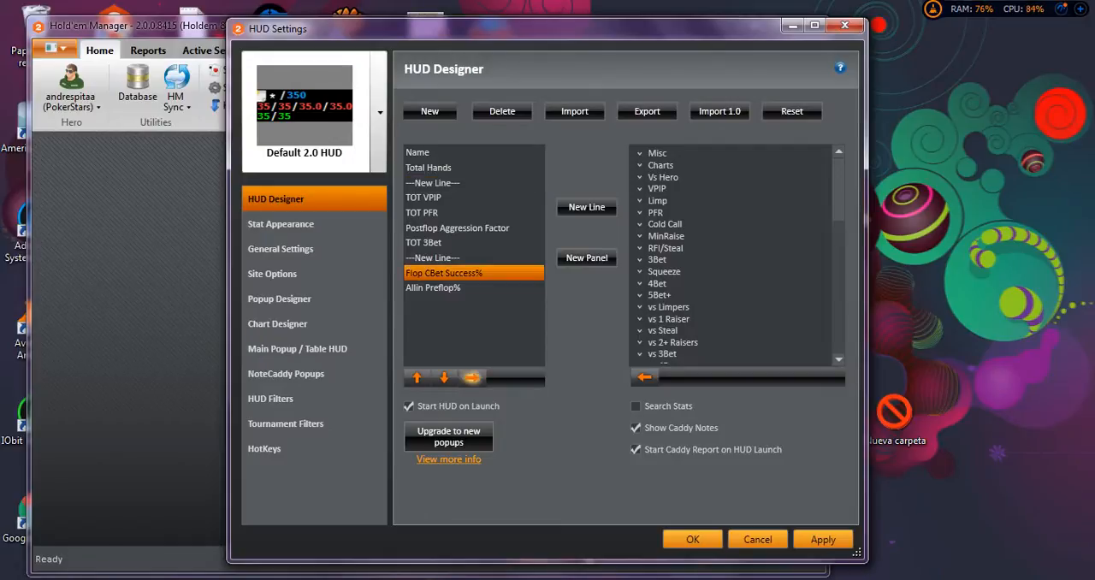
click(471, 377)
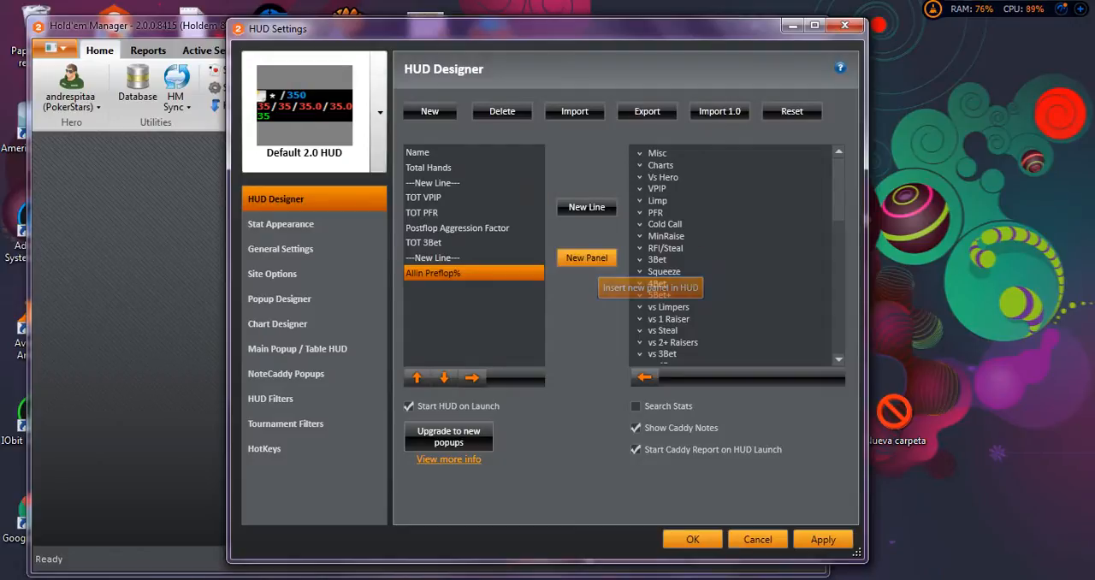
Enable stat searching in the HUD designer and filter the available stats by "steal".
click(657, 153)
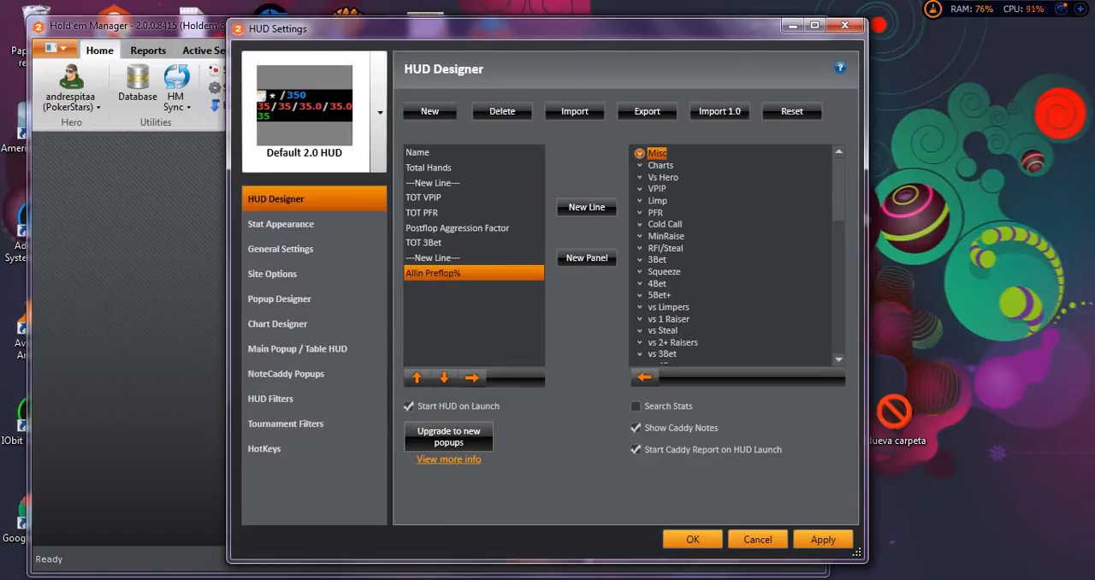
click(638, 153)
click(638, 153)
click(635, 406)
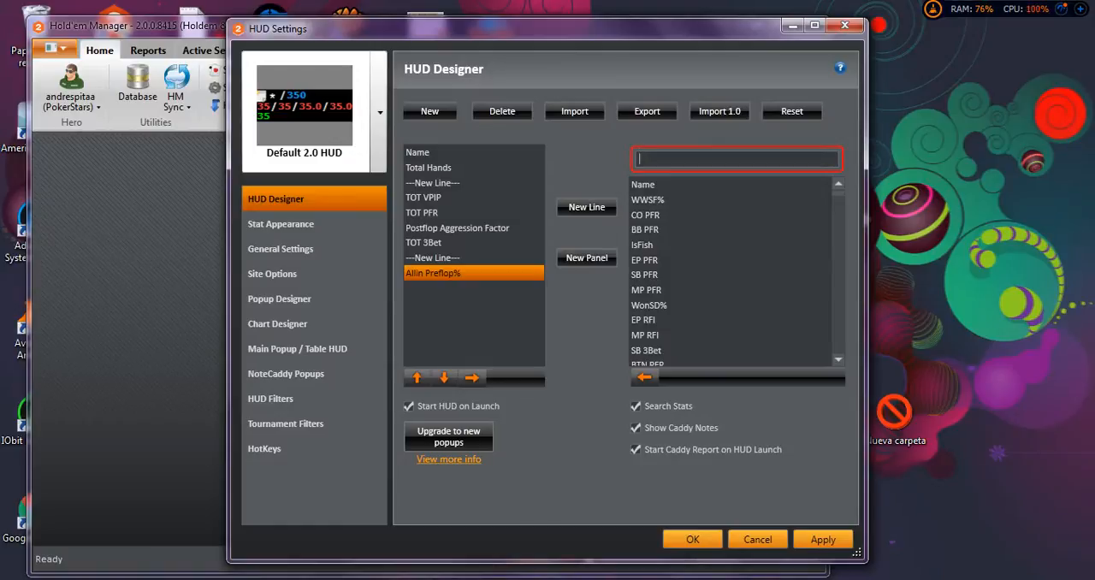
text(s)
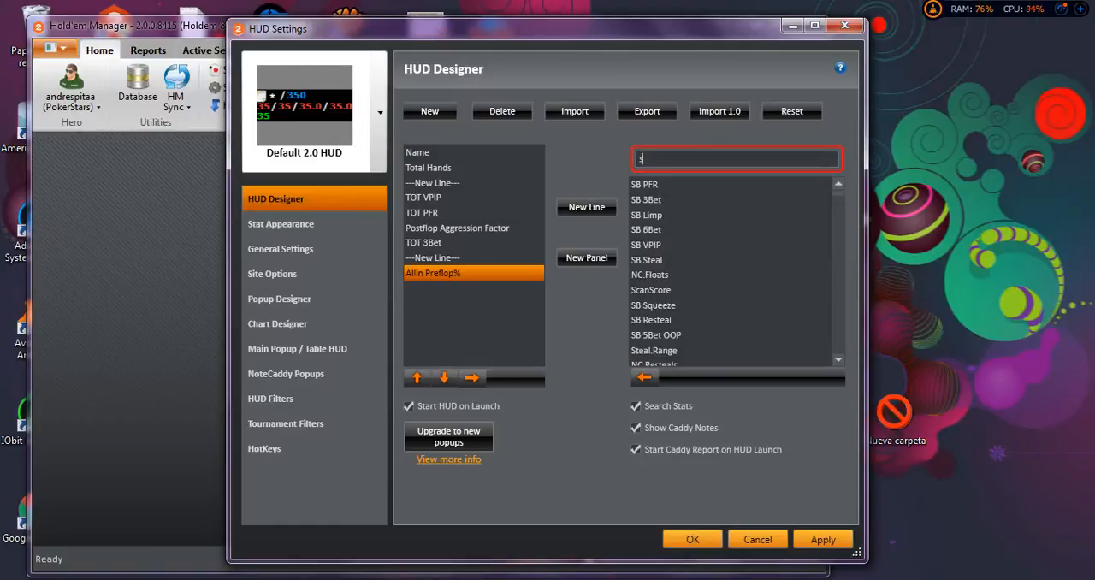
text(teal)
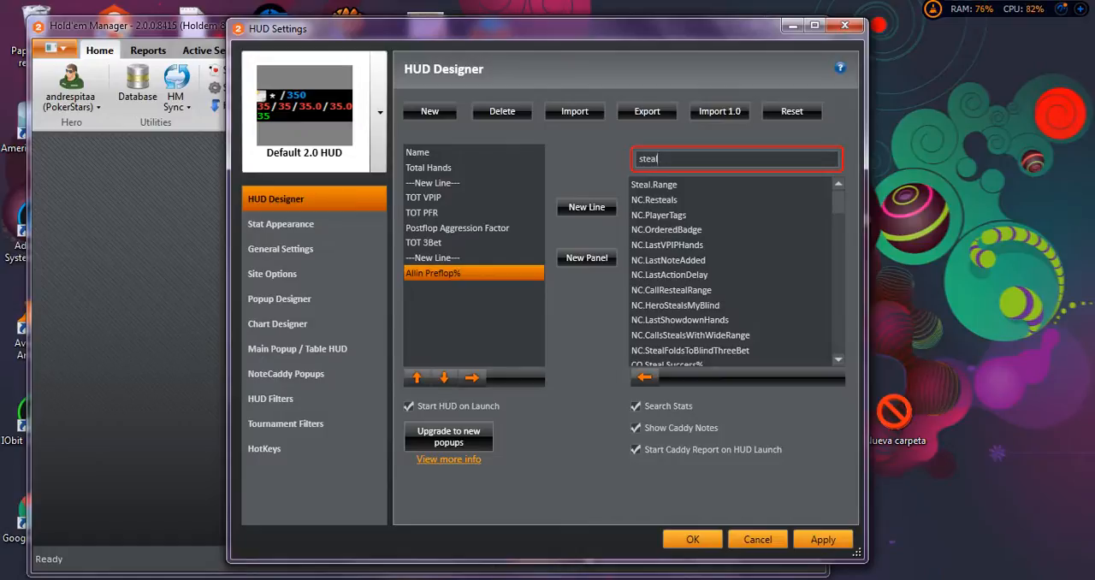
Add the TOT Steal stat to the HUD directly after Total Hands.
scroll(731, 272, down, 3)
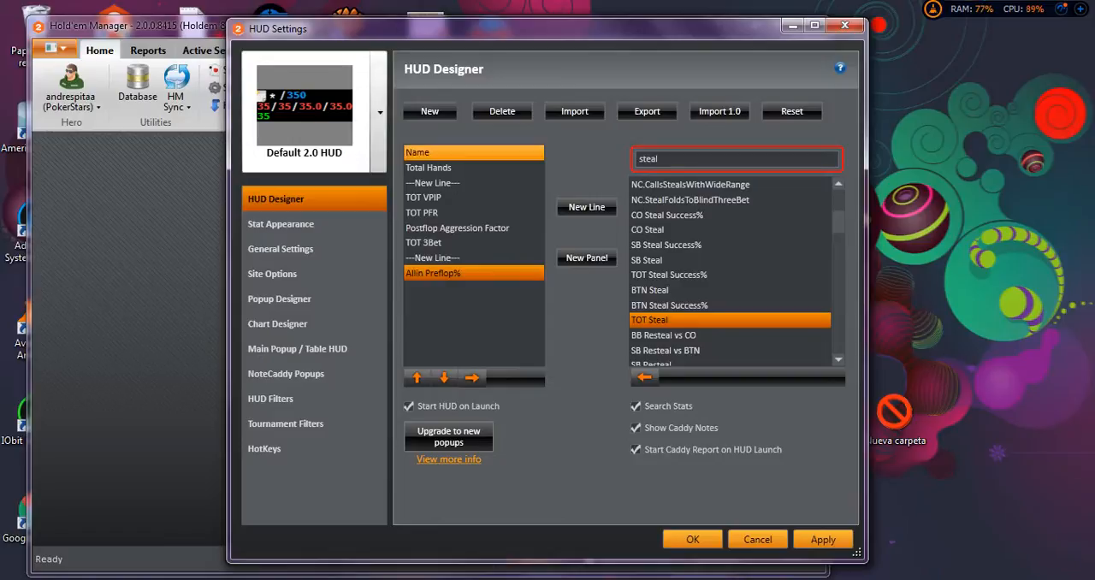
click(473, 152)
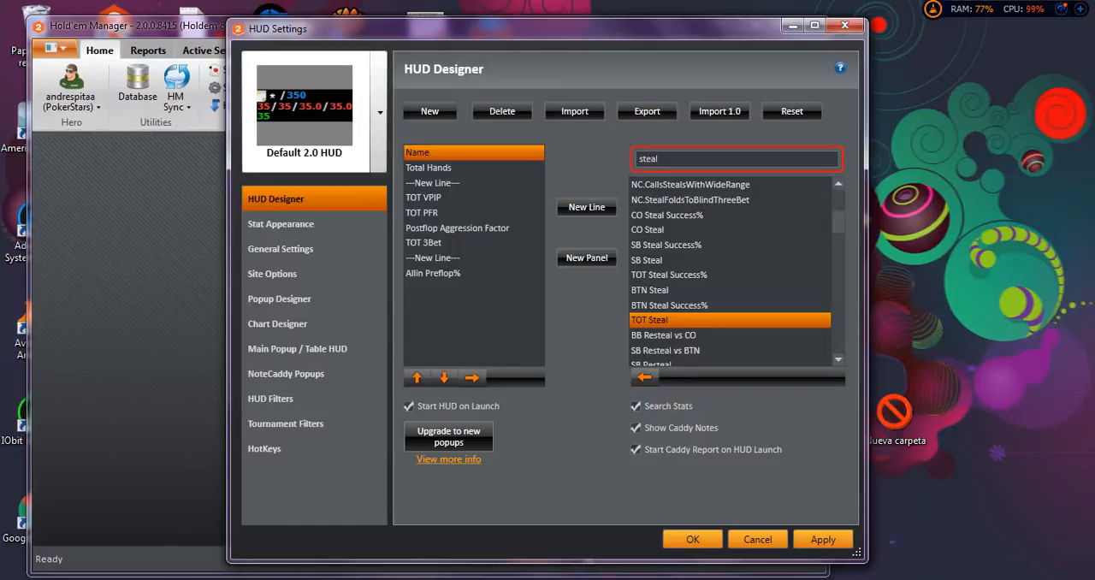
click(428, 168)
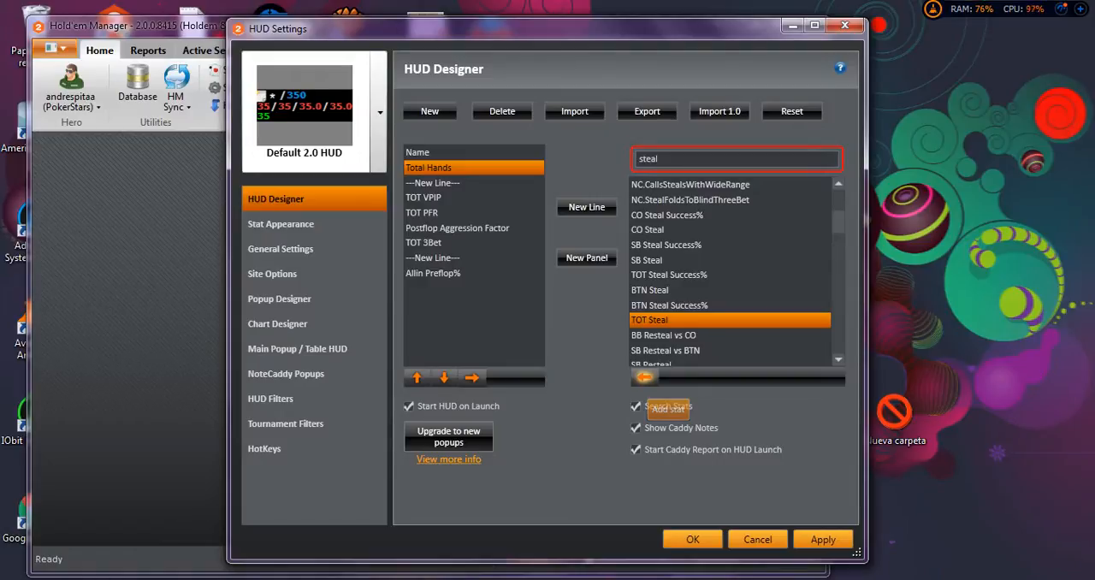
click(645, 376)
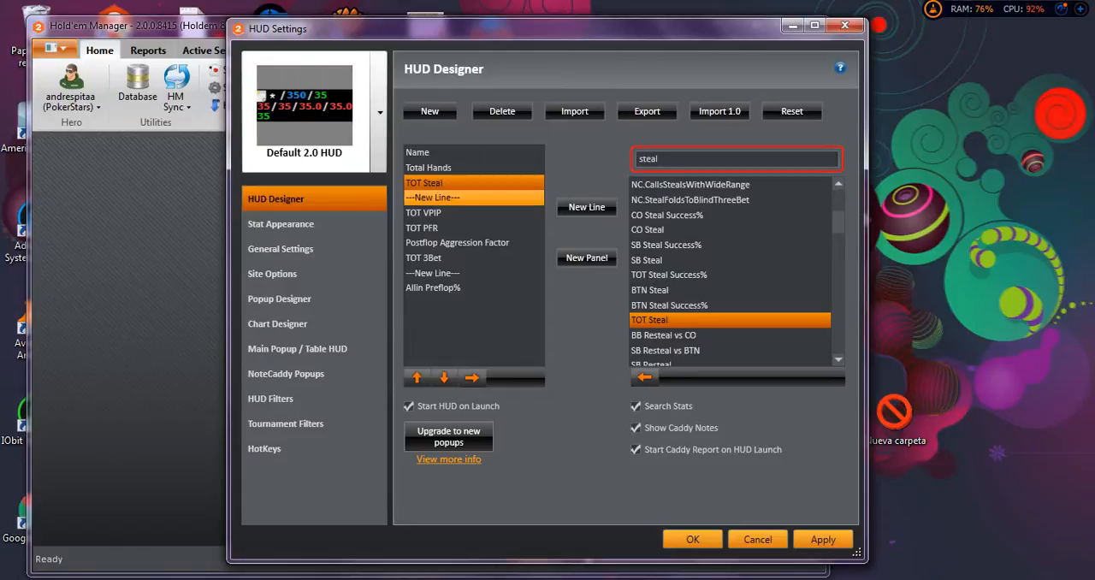
Find the resteal stats with "res", add TOT Call Resteal to the HUD's first line, and place TOT Steal before it.
click(453, 168)
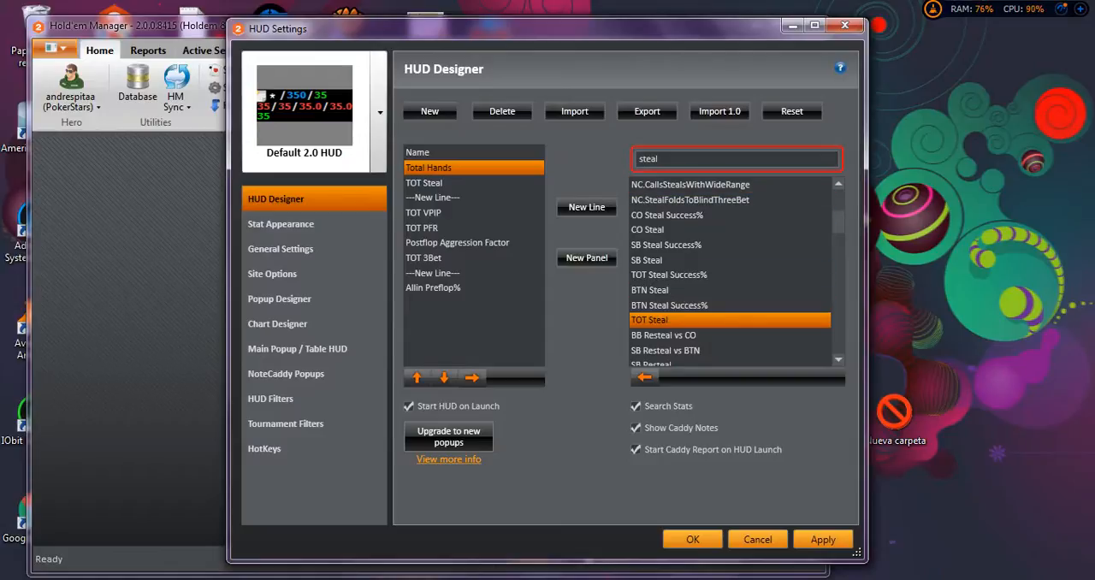
drag(659, 159, 638, 159)
text(re)
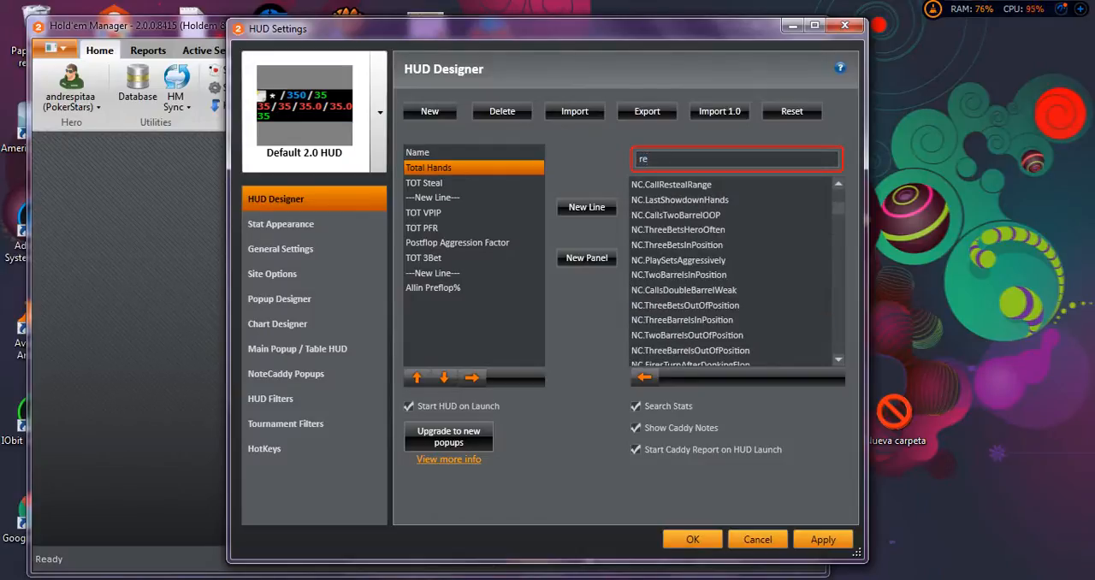
text(s)
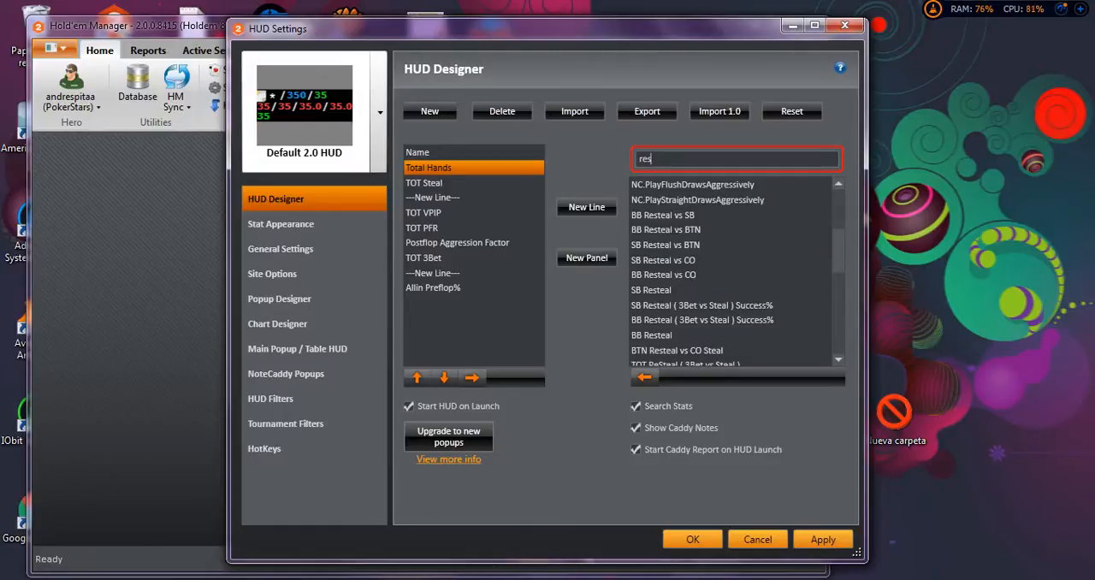
drag(839, 251, 838, 255)
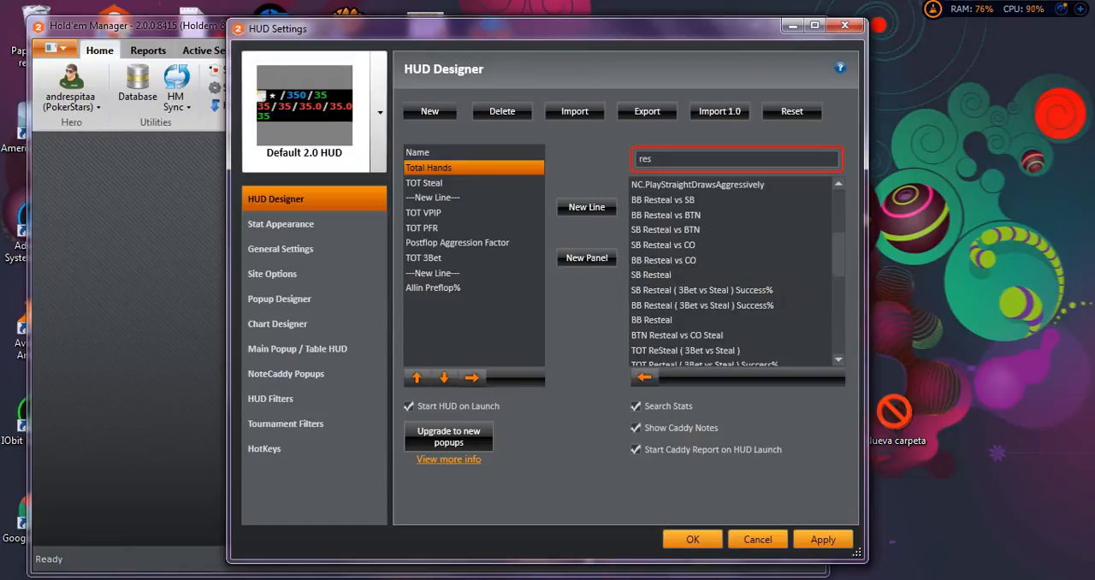
scroll(732, 272, down, 2)
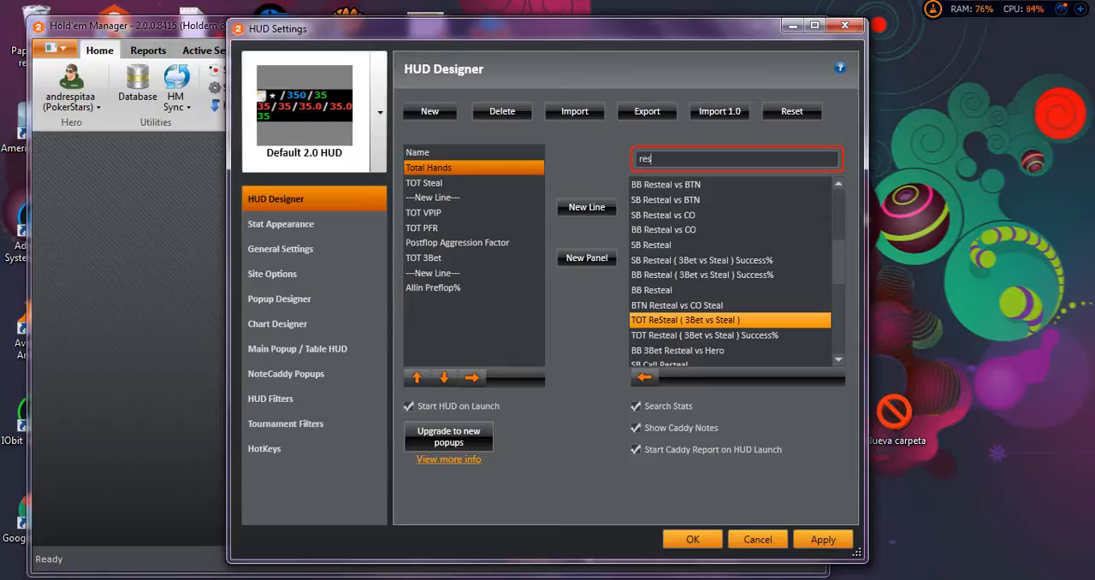
scroll(731, 274, down, 2)
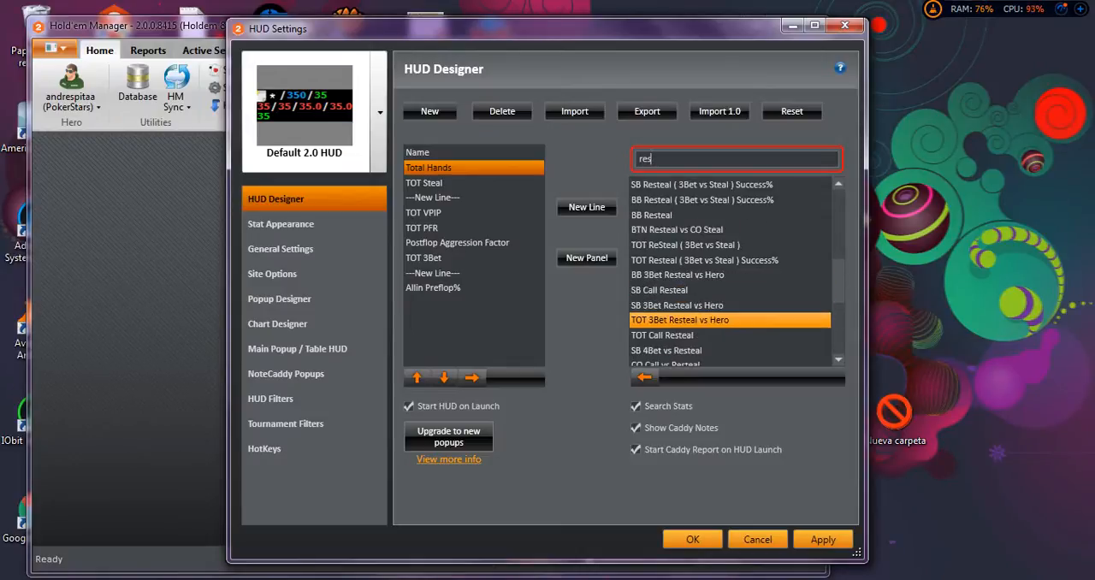
click(731, 336)
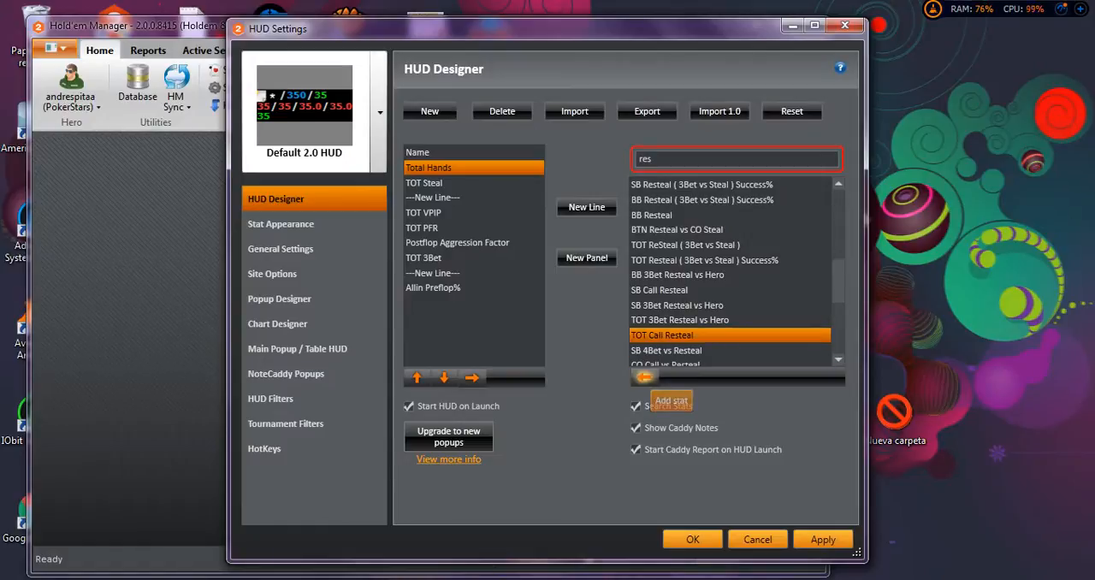
click(643, 376)
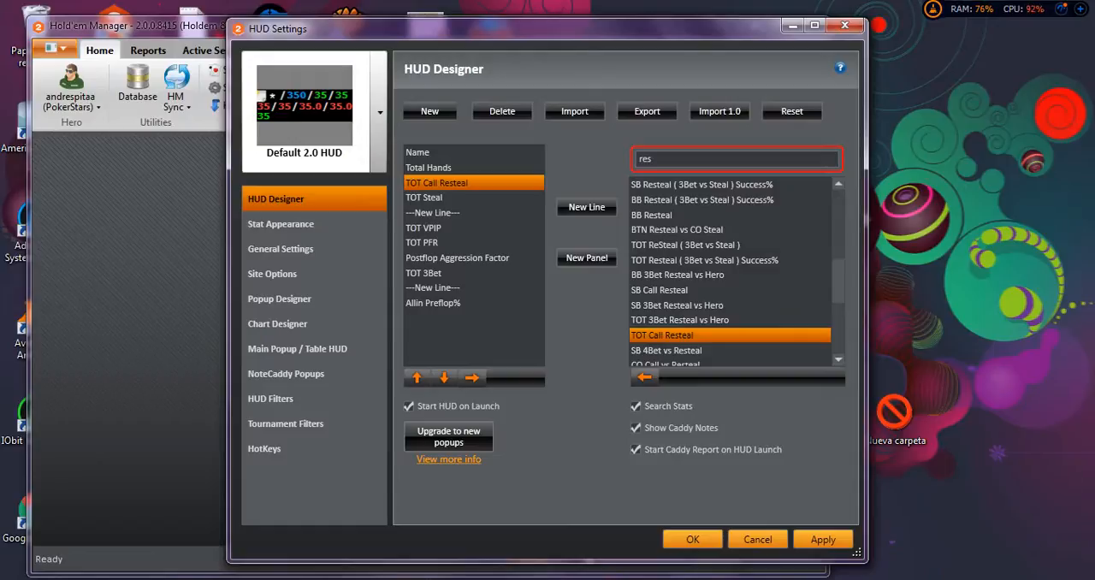
click(427, 198)
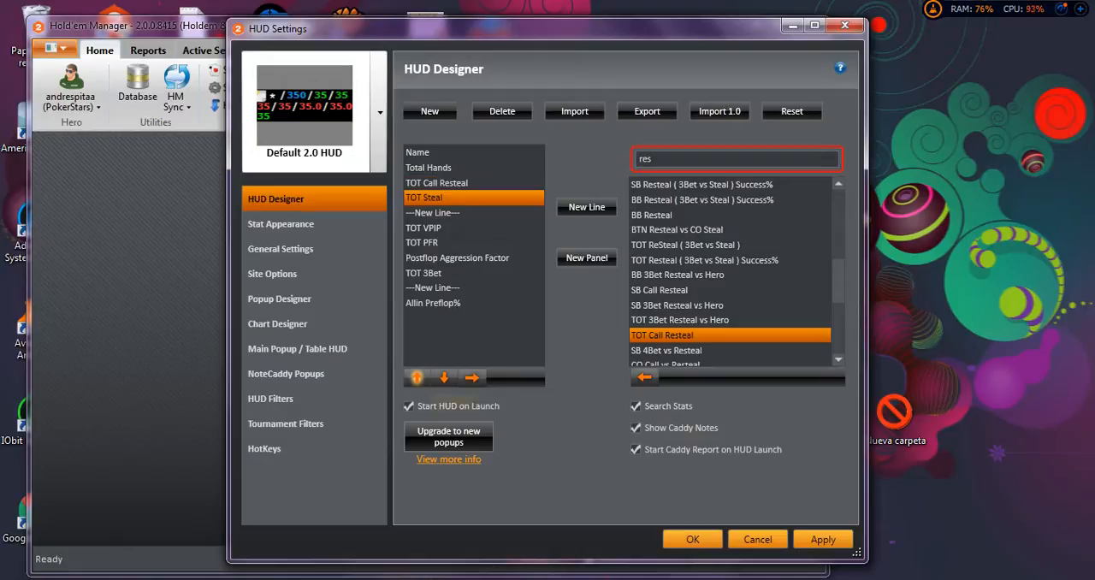
click(417, 377)
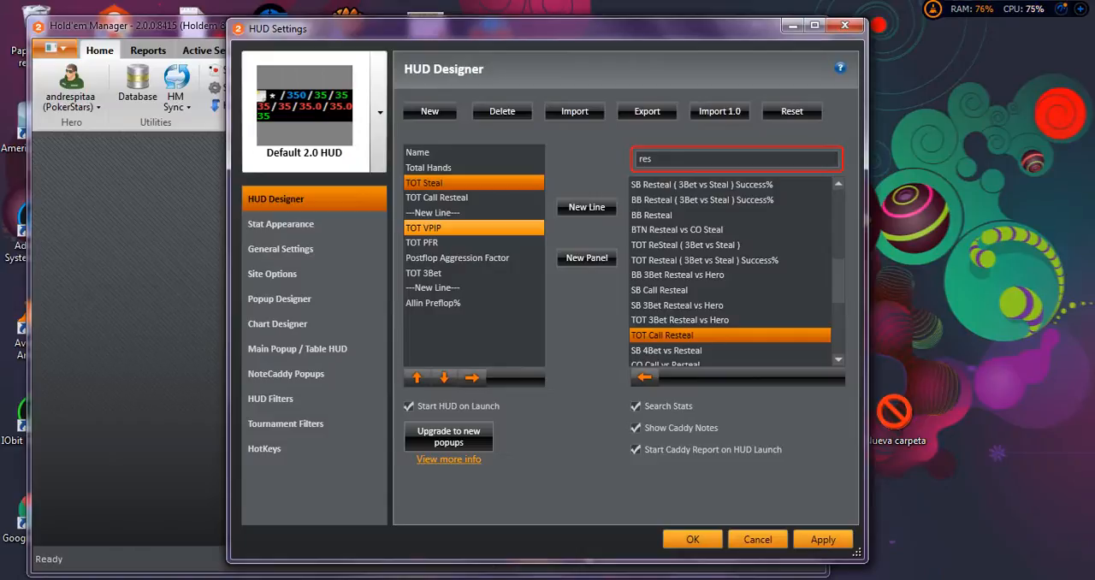
Insert a new line in the HUD directly after the TOT 3Bet stat.
click(473, 243)
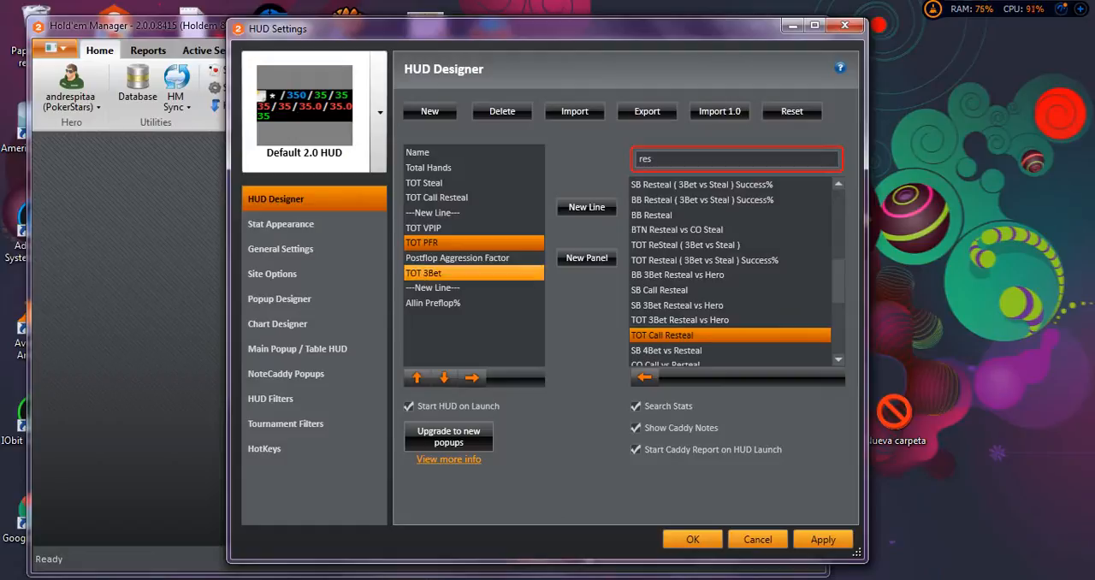
click(453, 272)
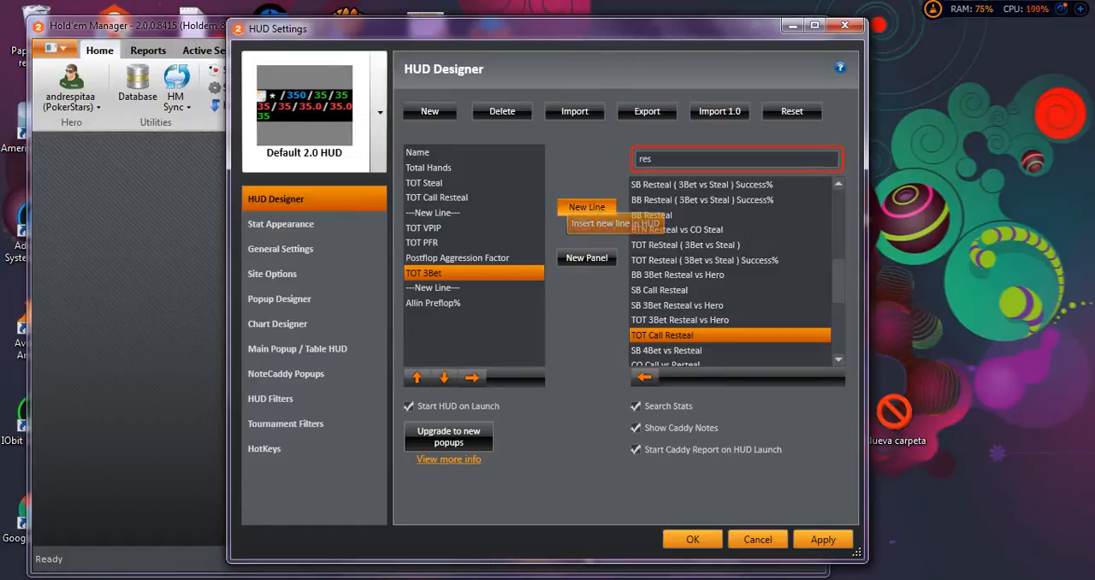
click(582, 208)
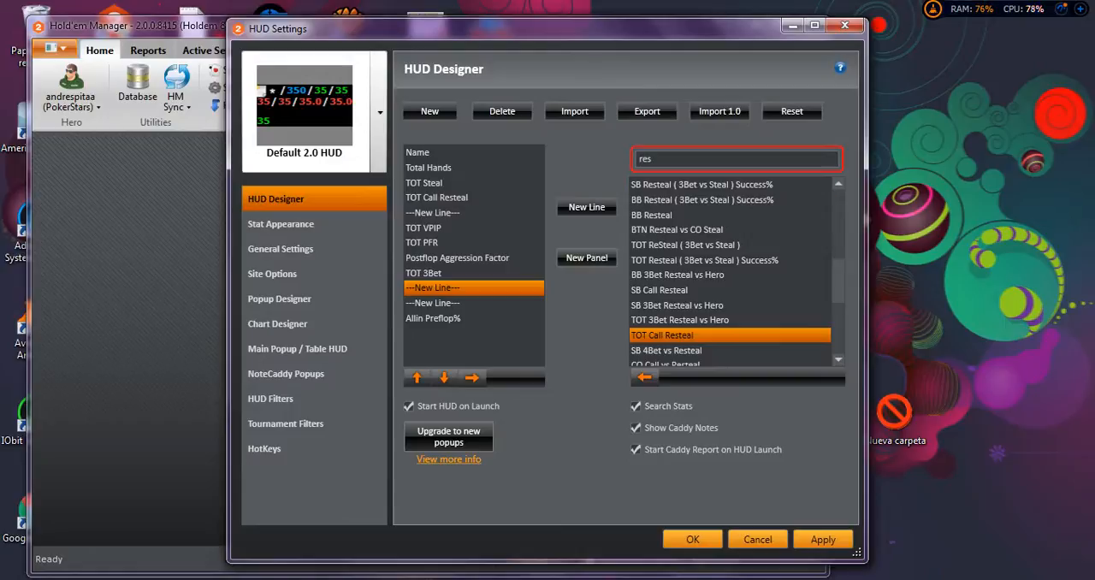
Filter the available stats by "fold" and look through the fold to 3Bet, 4Bet and squeeze stats.
double_click(645, 159)
click(650, 159)
double_click(645, 159)
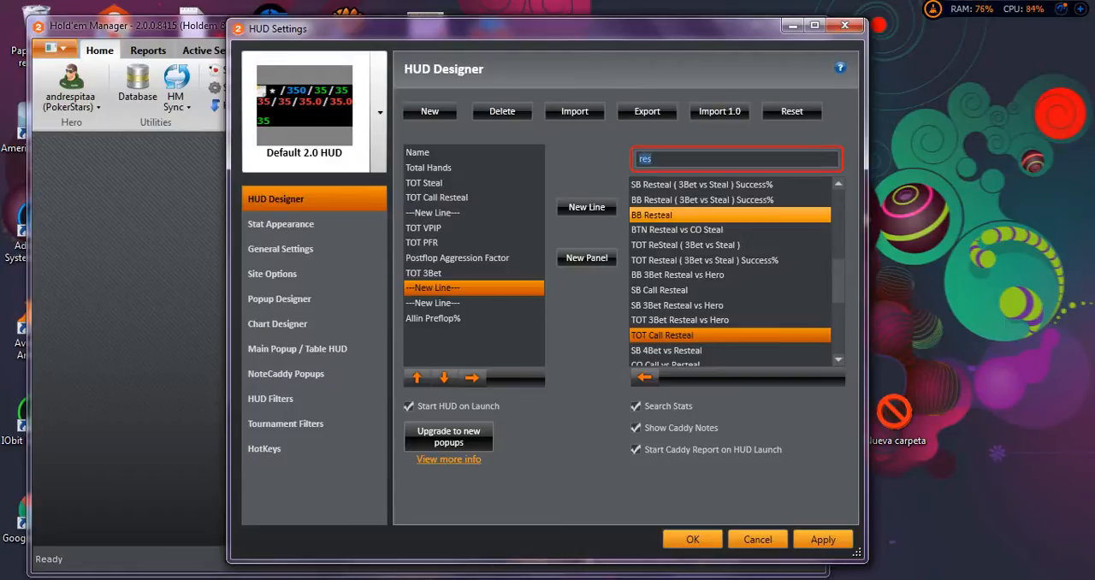
text(fold)
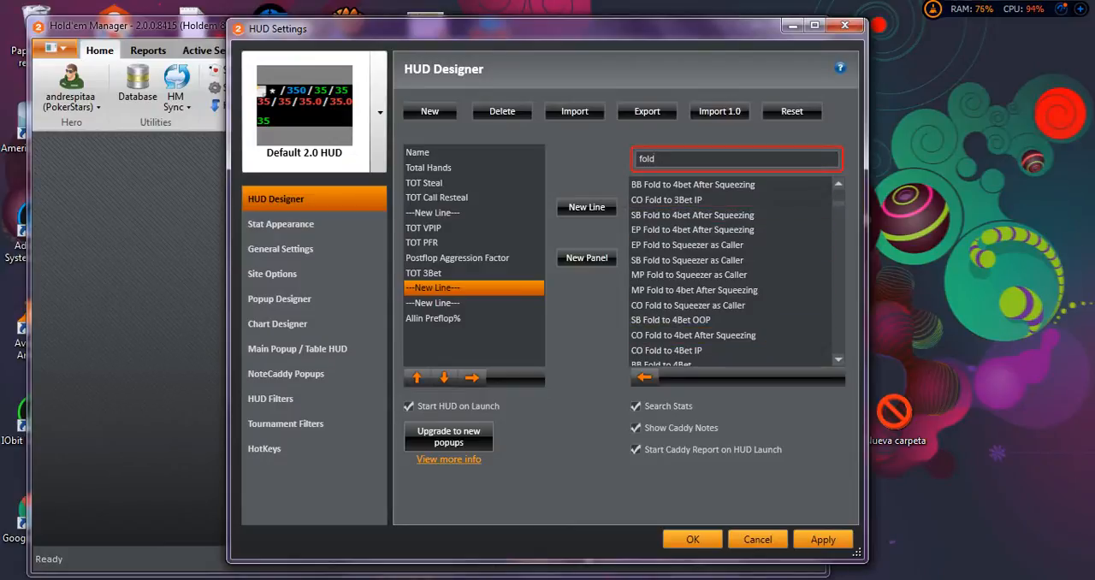
scroll(731, 272, down, 3)
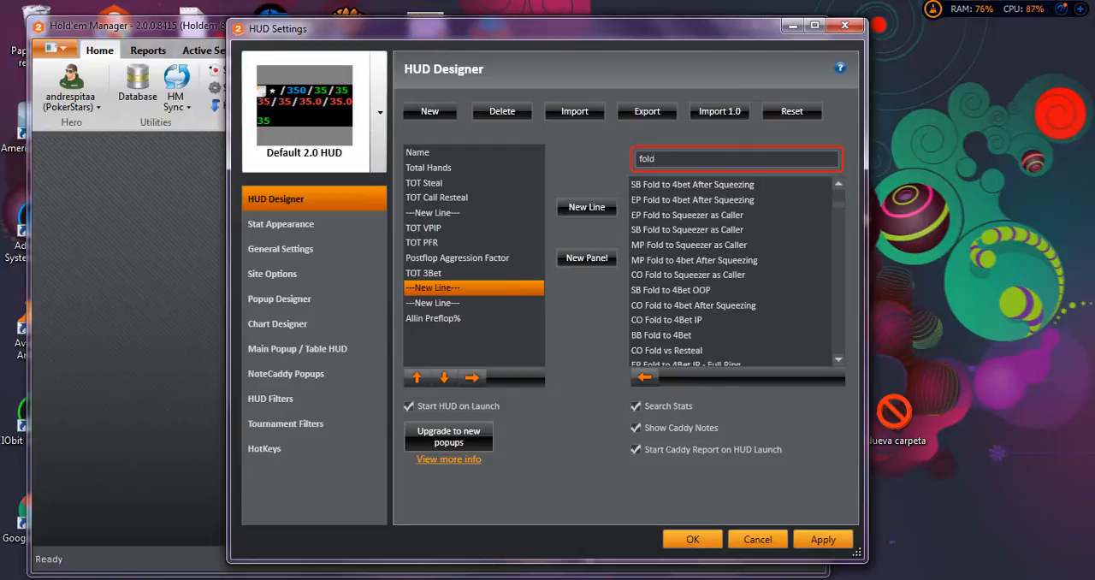
scroll(732, 272, down, 6)
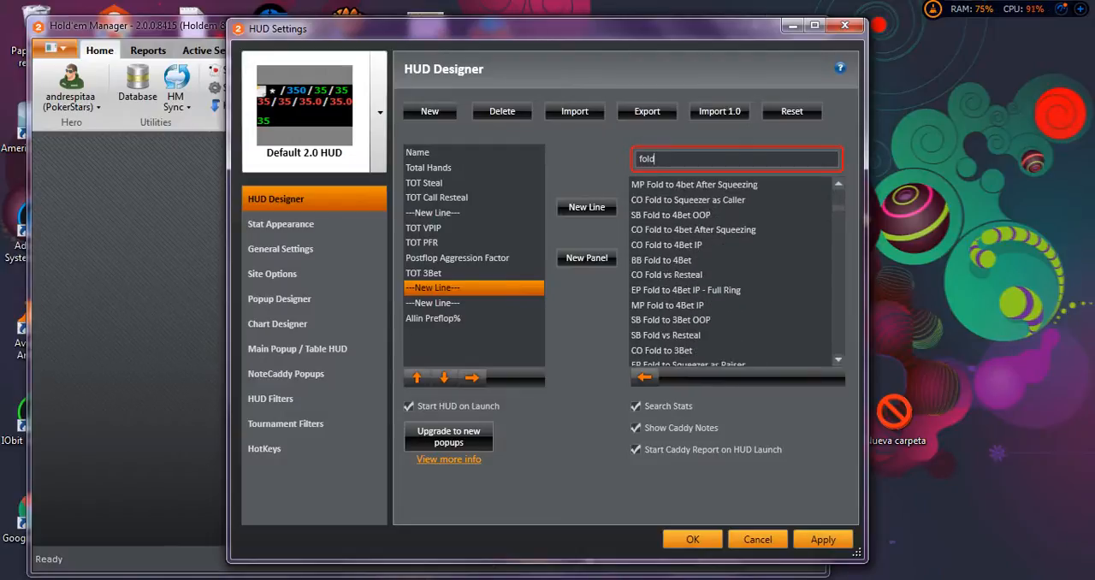
click(838, 360)
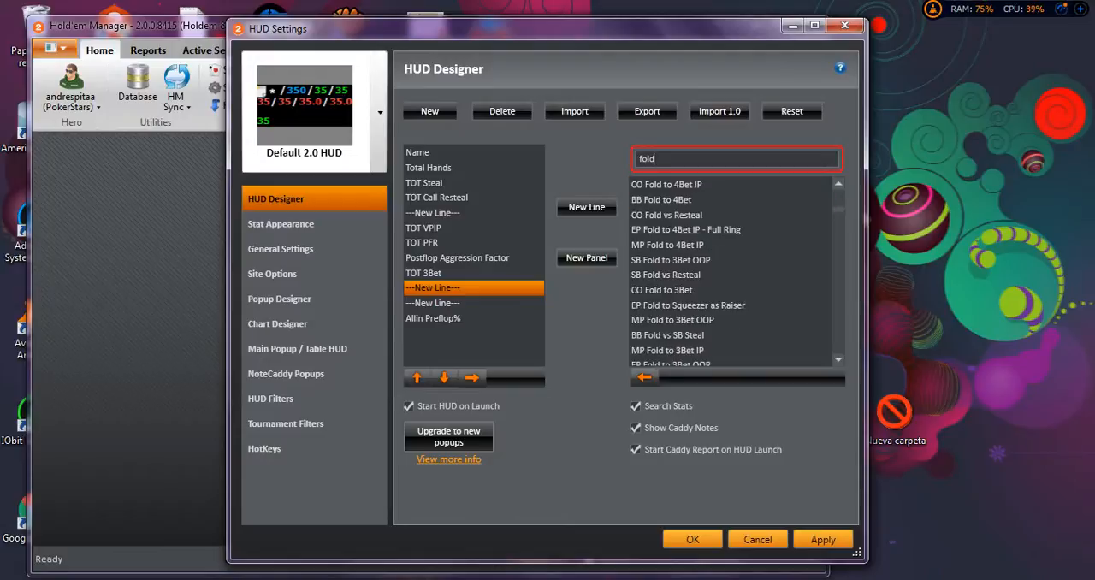
Search the available stats for "fold pre" and for "preflop", and look through the preflop stats for a fold stat.
text(pre)
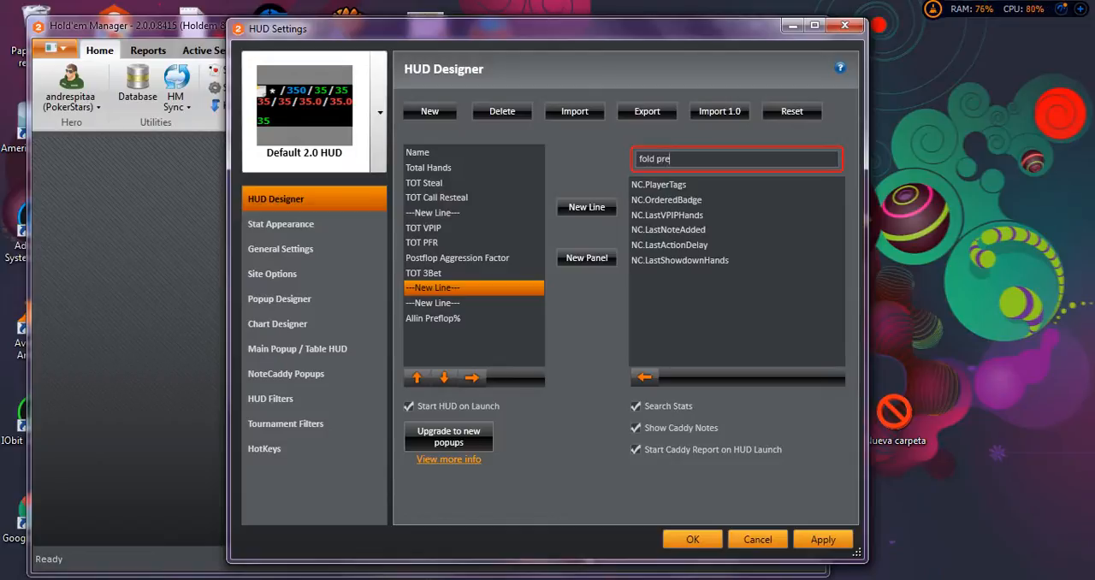
key(BackSpace)
key(BackSpace)
key(BackSpace)
key(BackSpace)
key(BackSpace)
key(BackSpace)
key(BackSpace)
key(BackSpace)
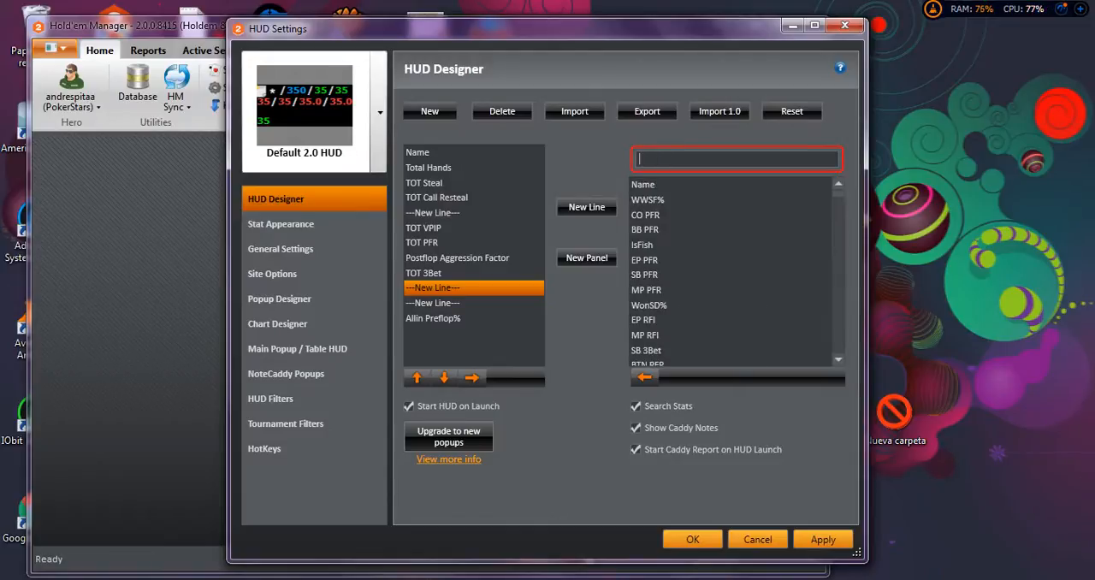
text(pre)
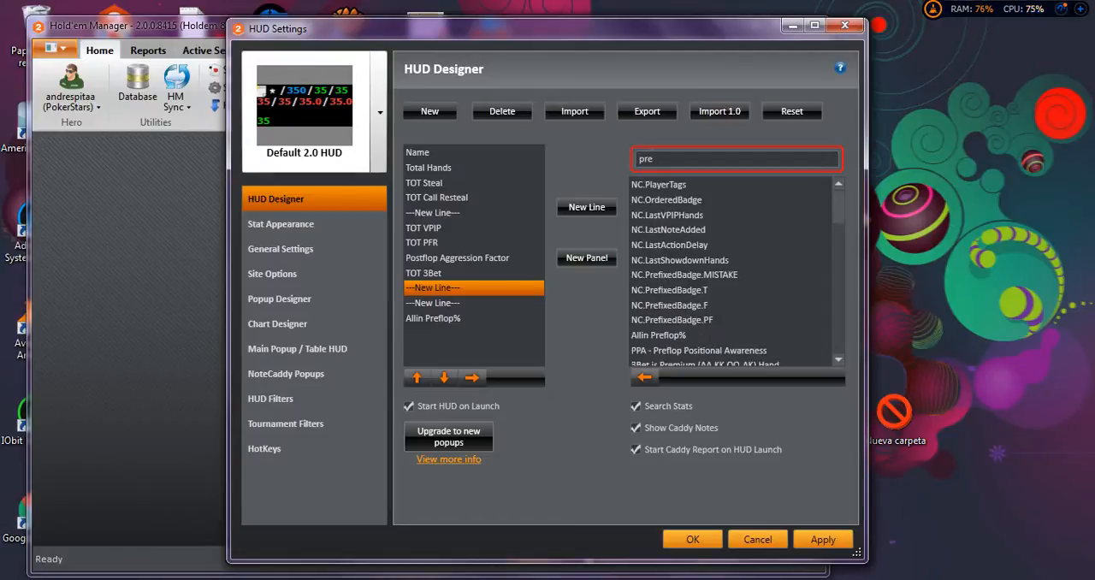
text(flop)
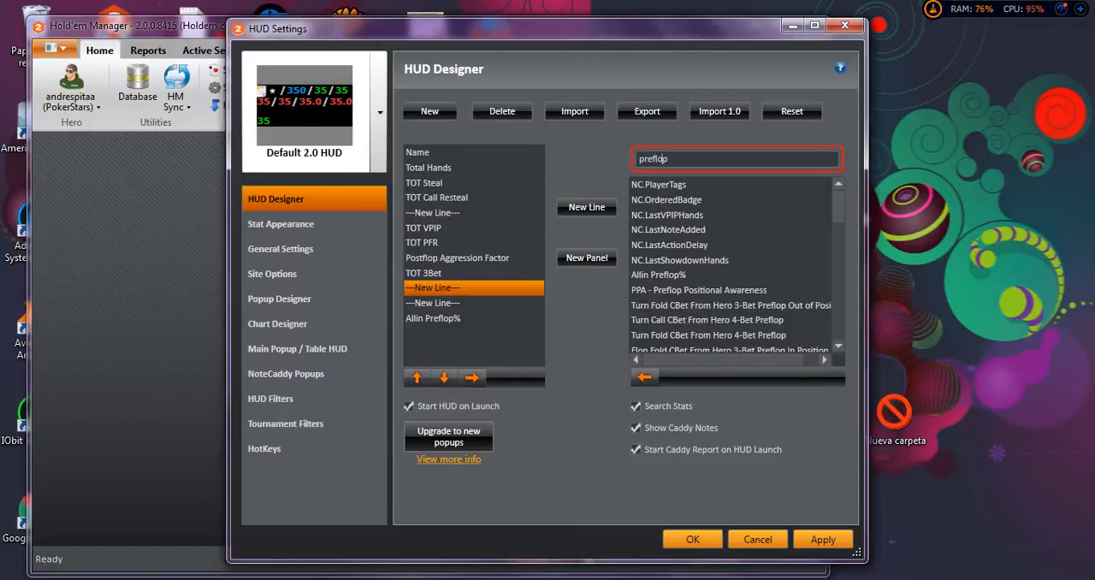
text( fold)
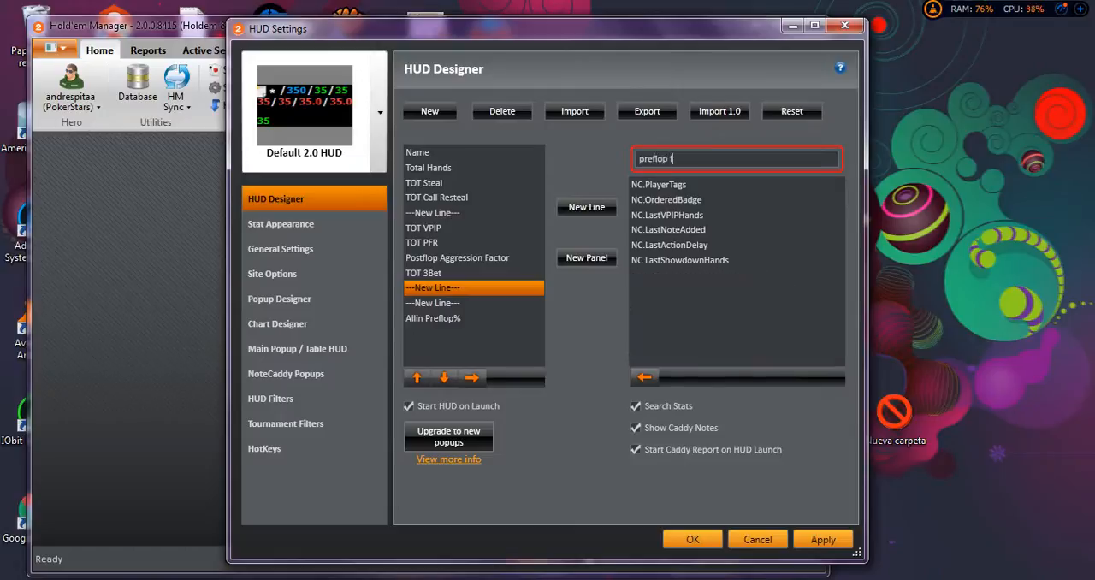
key(BackSpace)
key(BackSpace)
key(BackSpace)
key(BackSpace)
key(BackSpace)
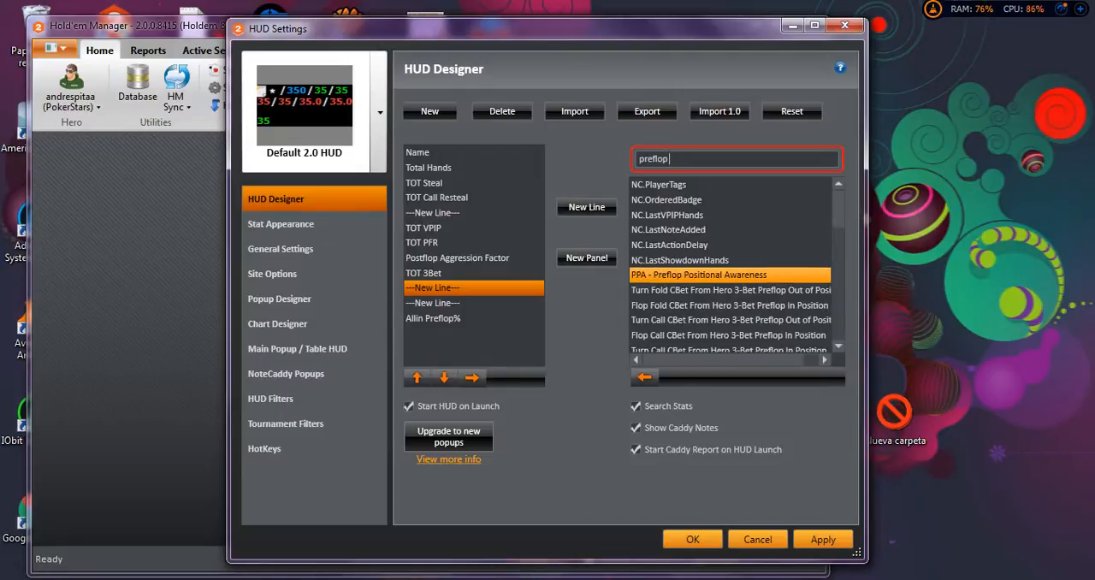
scroll(730, 290, down, 6)
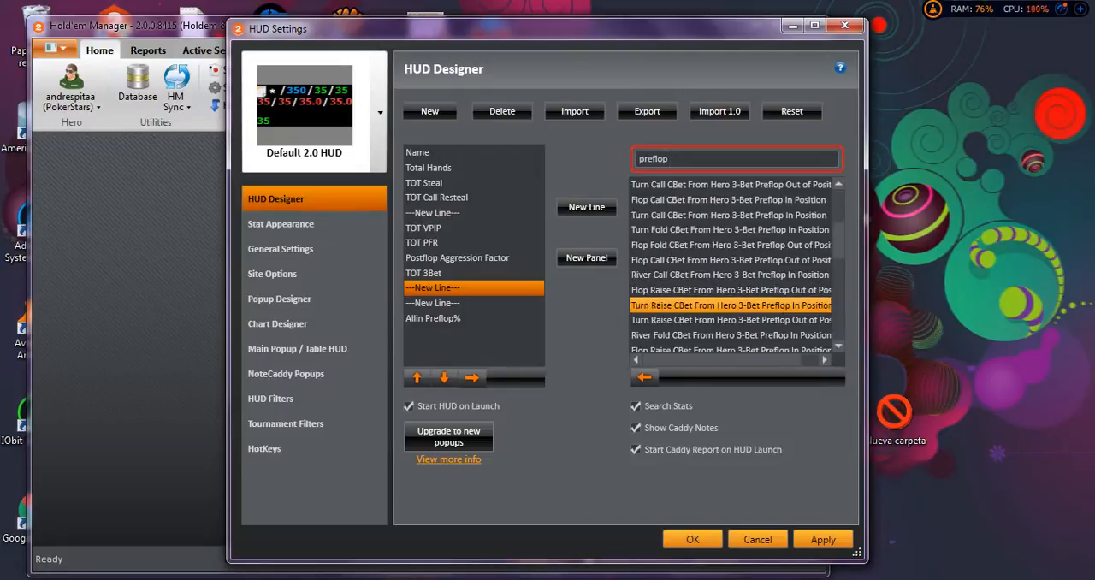
scroll(730, 290, down, 1)
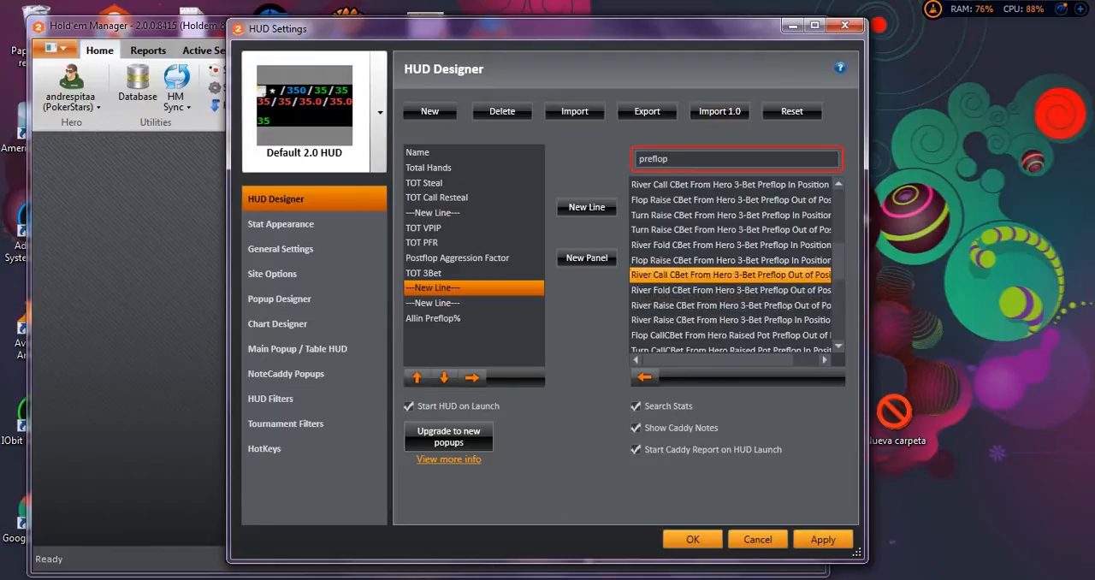
Filter the available stats by "fold" again and examine the positional and TOT preflop fold stats.
double_click(655, 159)
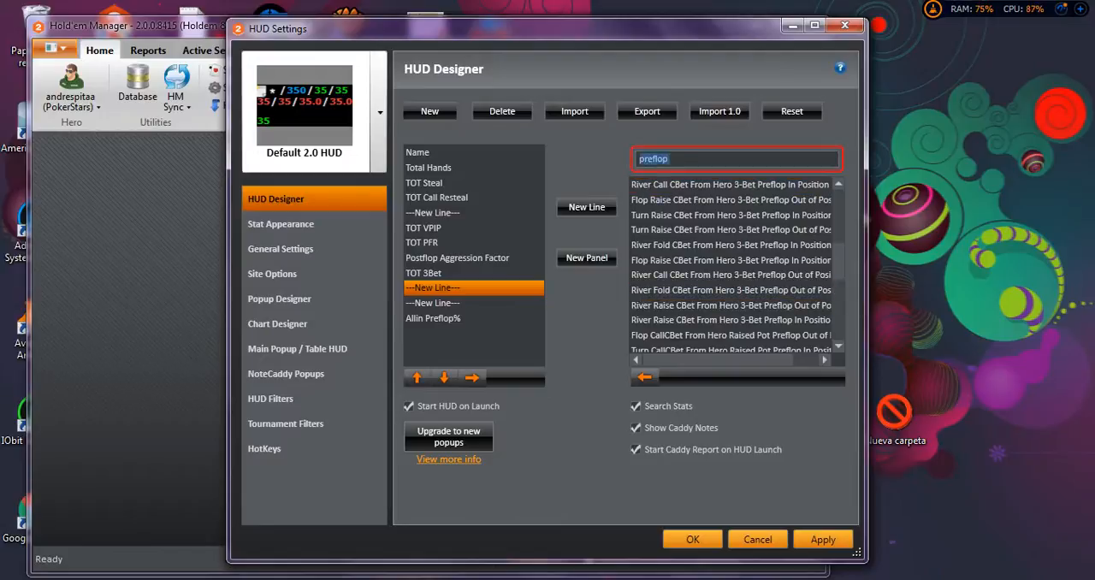
text(fl)
key(BackSpace)
text(old)
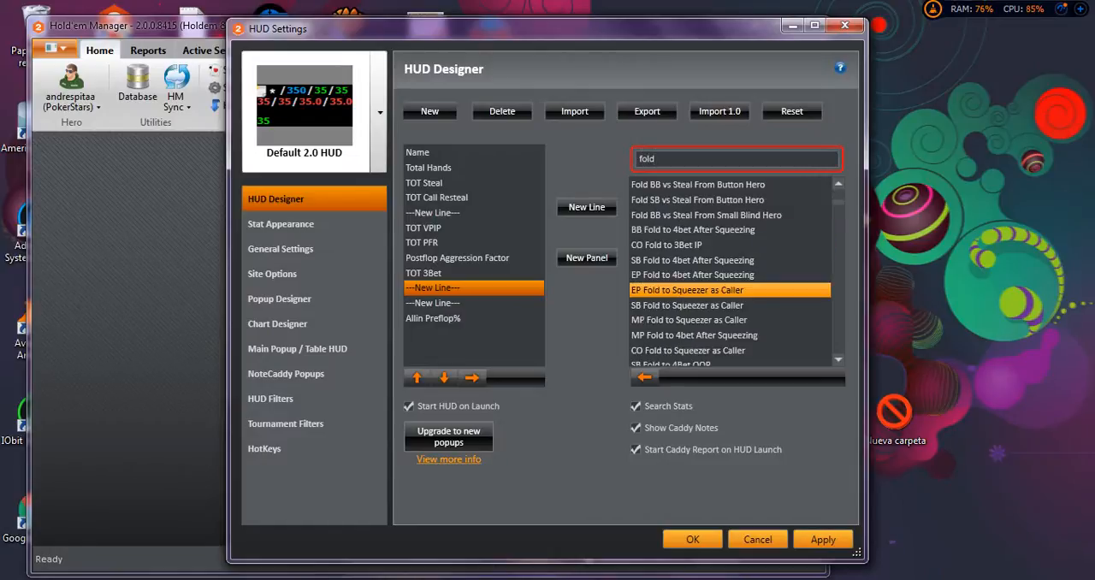
click(687, 305)
scroll(688, 291, down, 2)
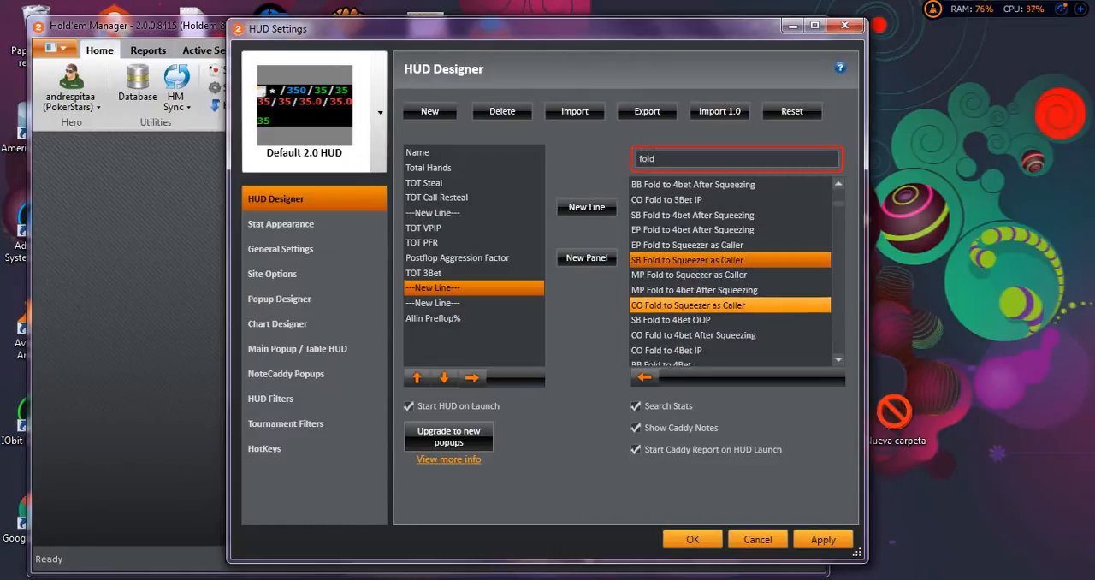
scroll(688, 290, down, 1)
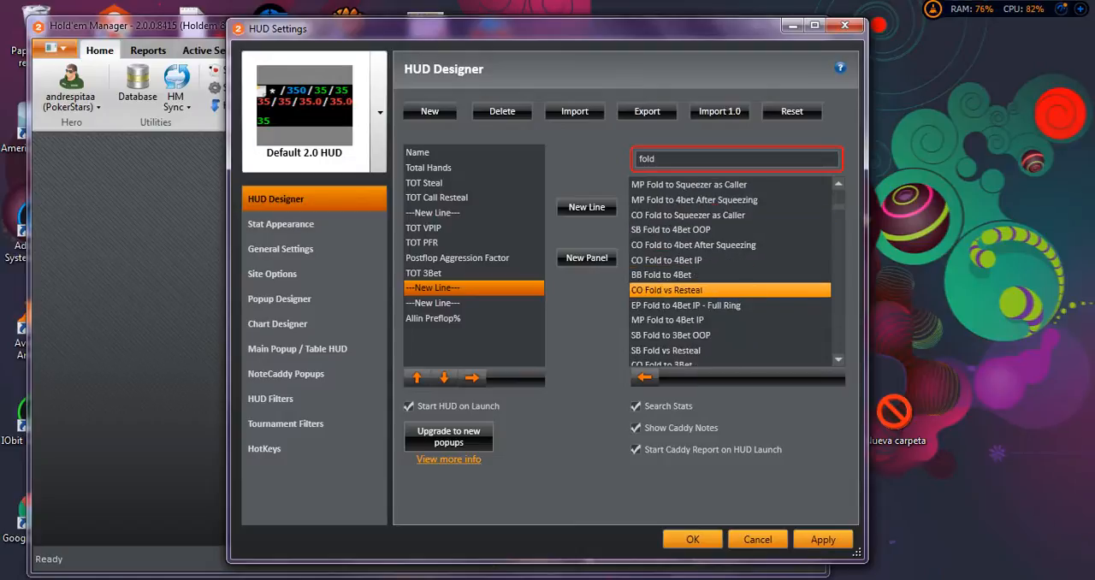
scroll(687, 290, down, 4)
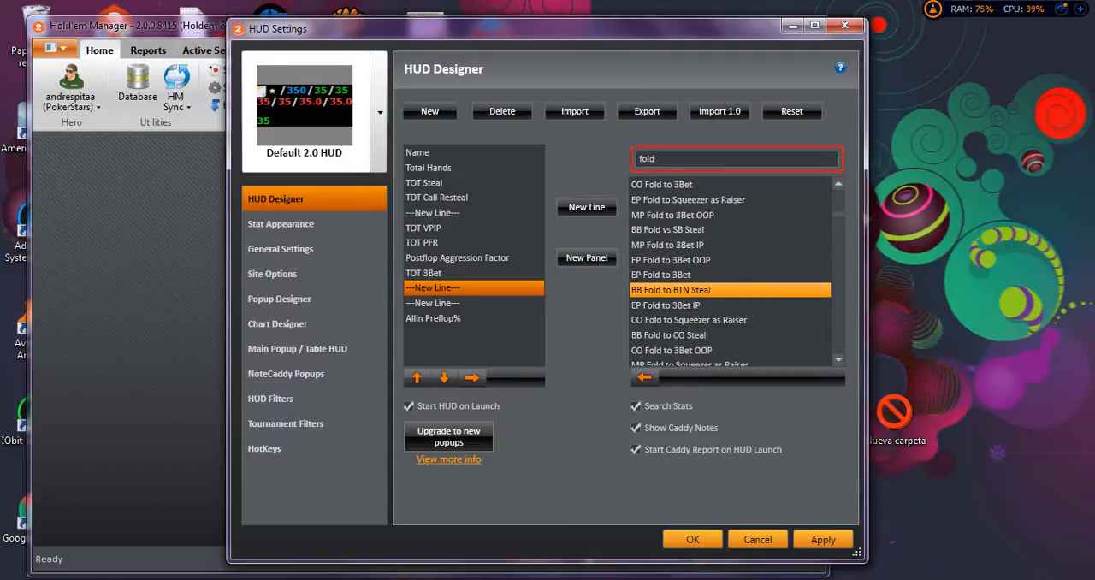
scroll(688, 290, down, 5)
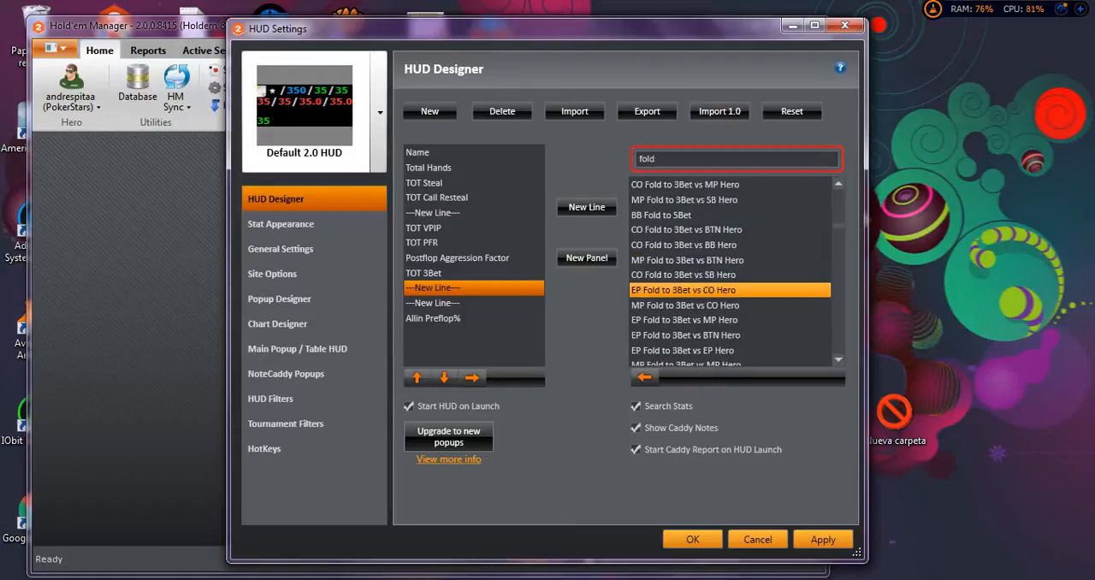
scroll(688, 290, down, 4)
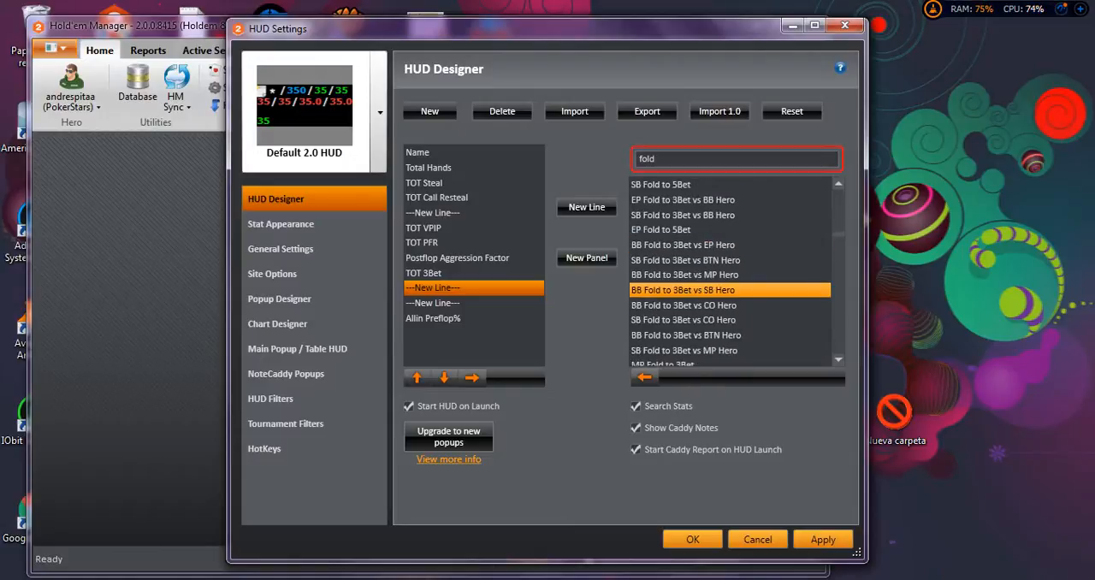
scroll(687, 306, down, 4)
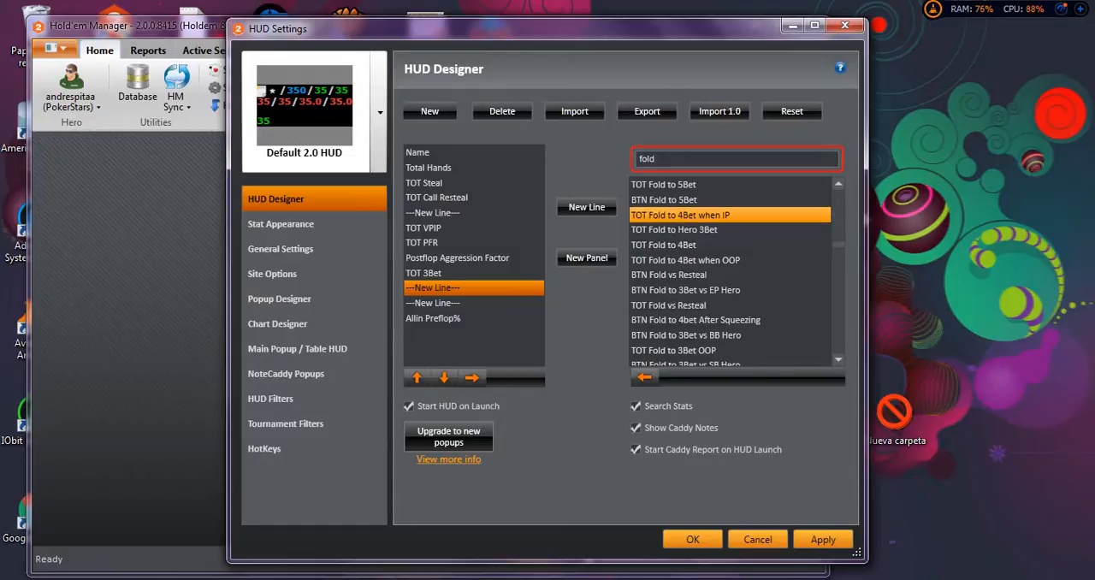
scroll(729, 245, up, 1)
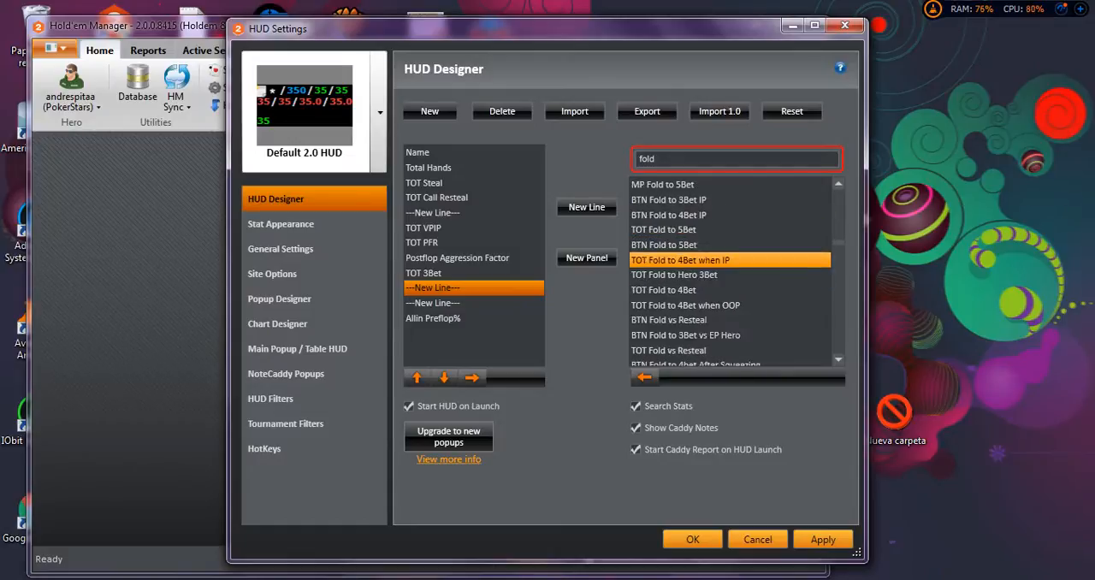
scroll(730, 275, down, 1)
scroll(730, 274, down, 1)
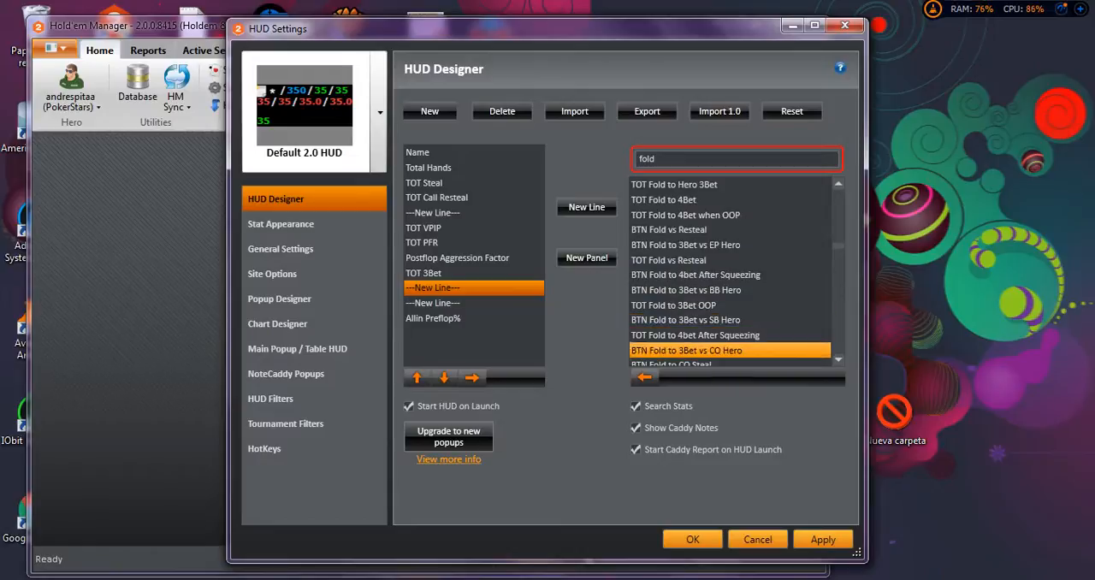
scroll(729, 335, down, 1)
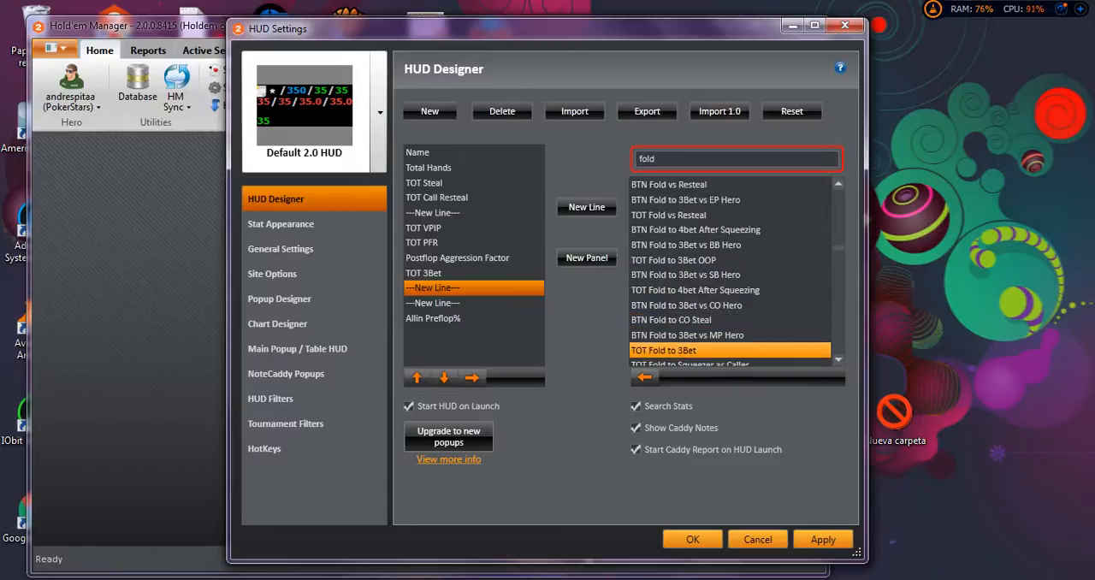
scroll(729, 342, down, 1)
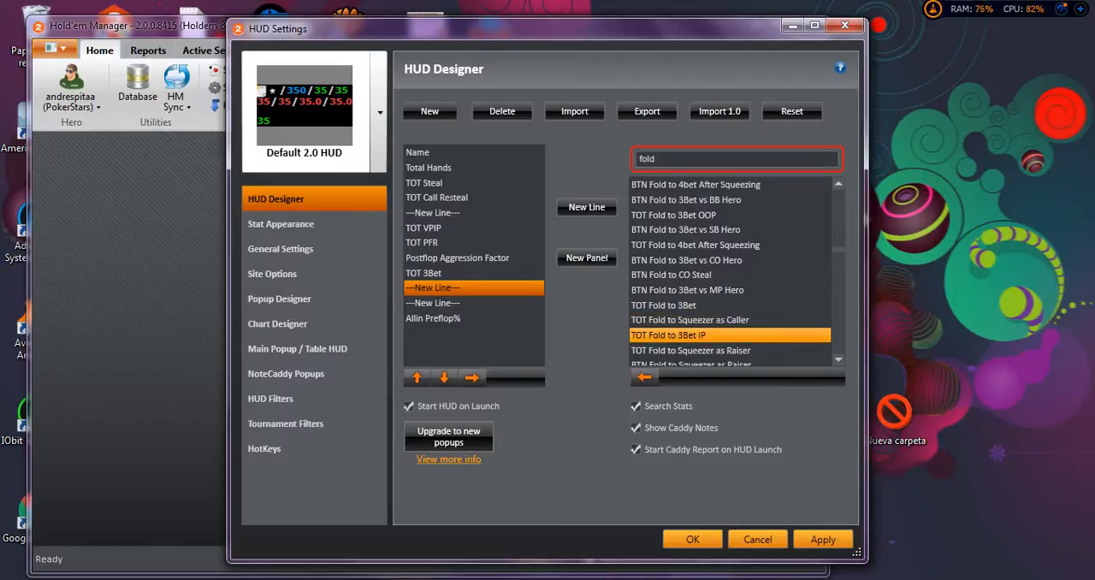
scroll(730, 334, down, 1)
scroll(730, 321, down, 1)
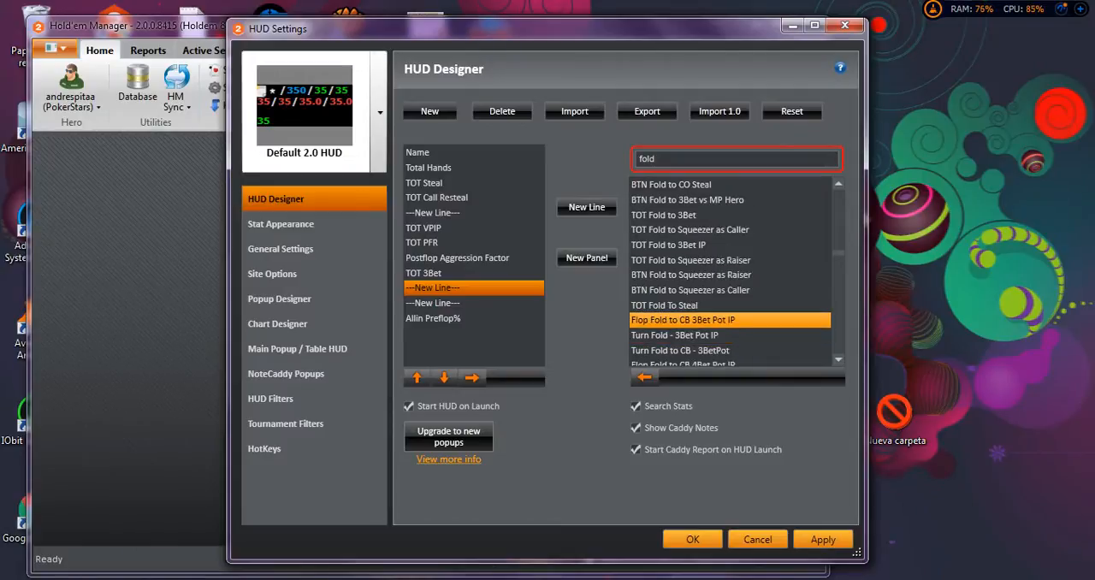
Look through the remaining fold stats, covering the flop, turn and river folds, Limp-Fold, CBet-Fold, Raise-Fold and Check-Fold.
scroll(729, 320, down, 1)
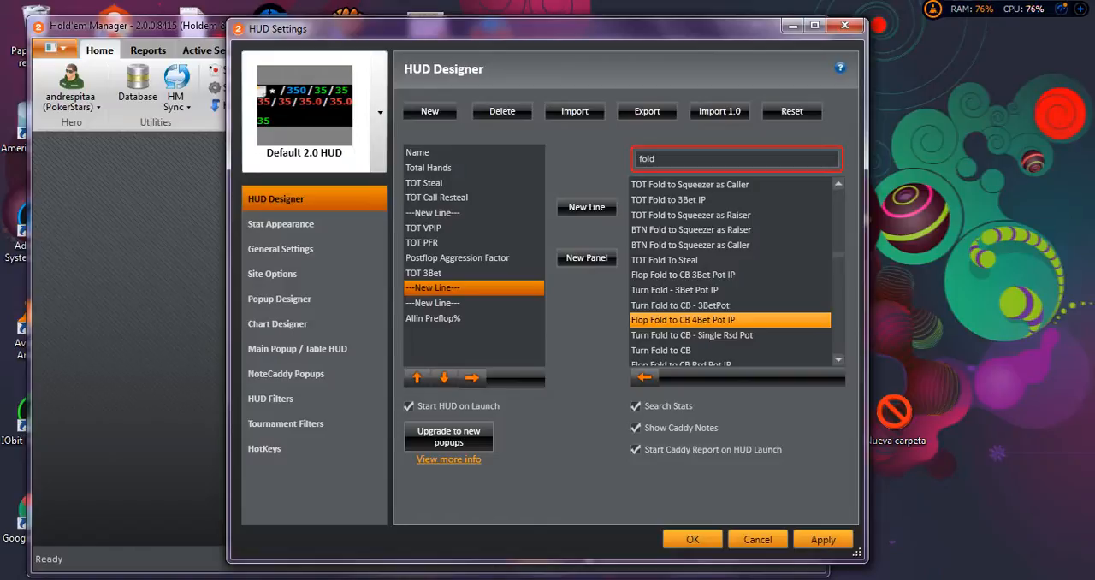
scroll(730, 320, down, 1)
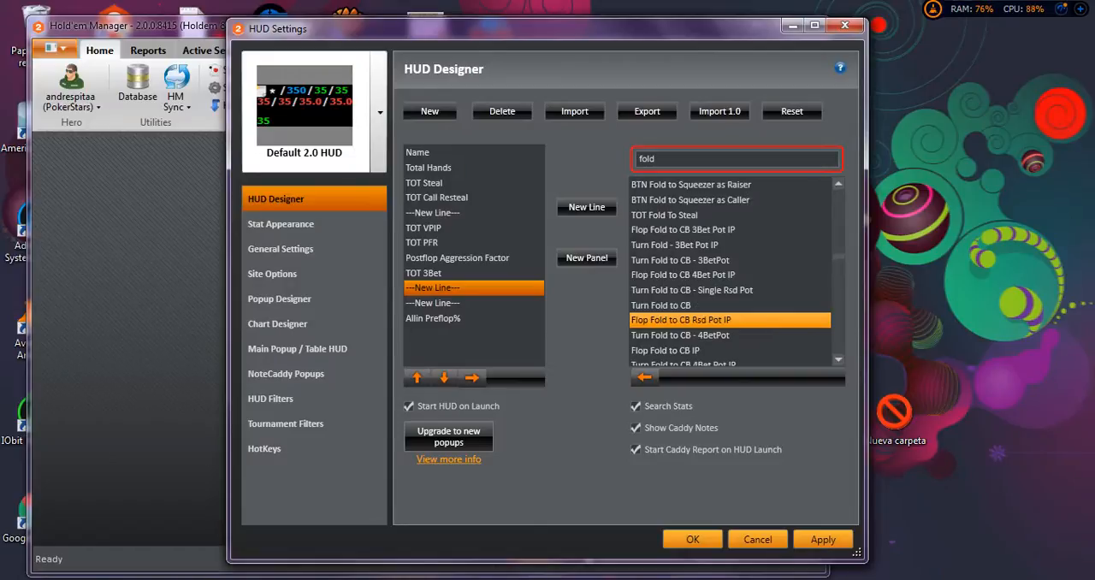
scroll(730, 330, down, 3)
scroll(730, 335, down, 1)
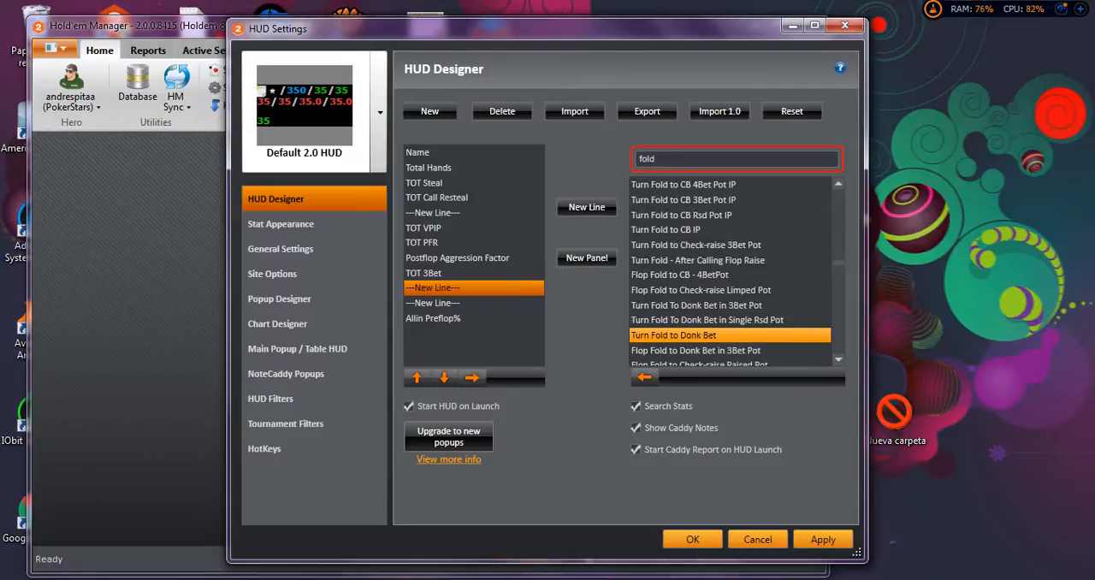
scroll(730, 335, down, 1)
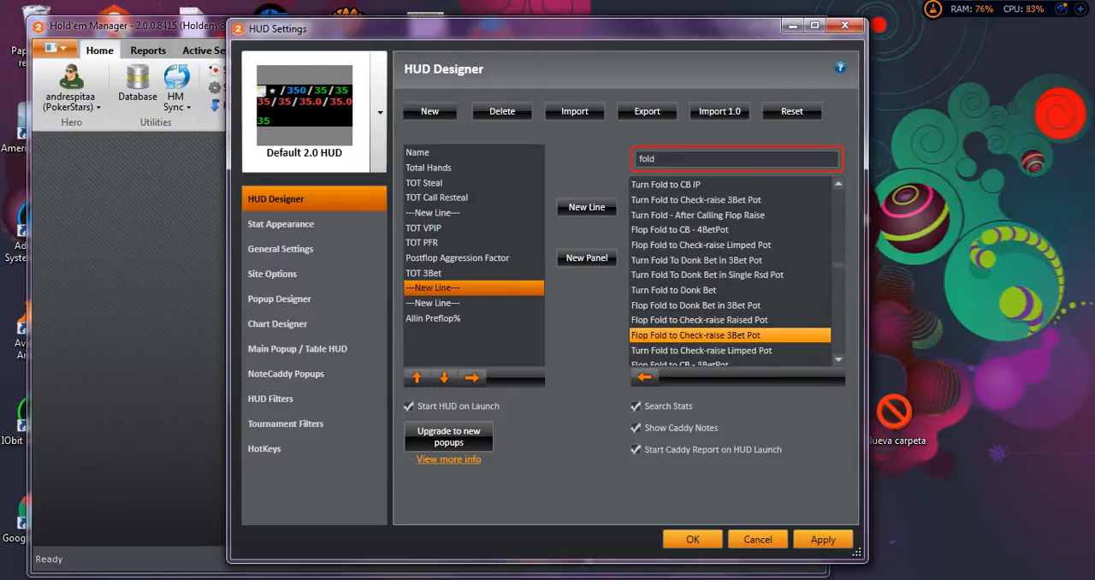
scroll(730, 320, down, 1)
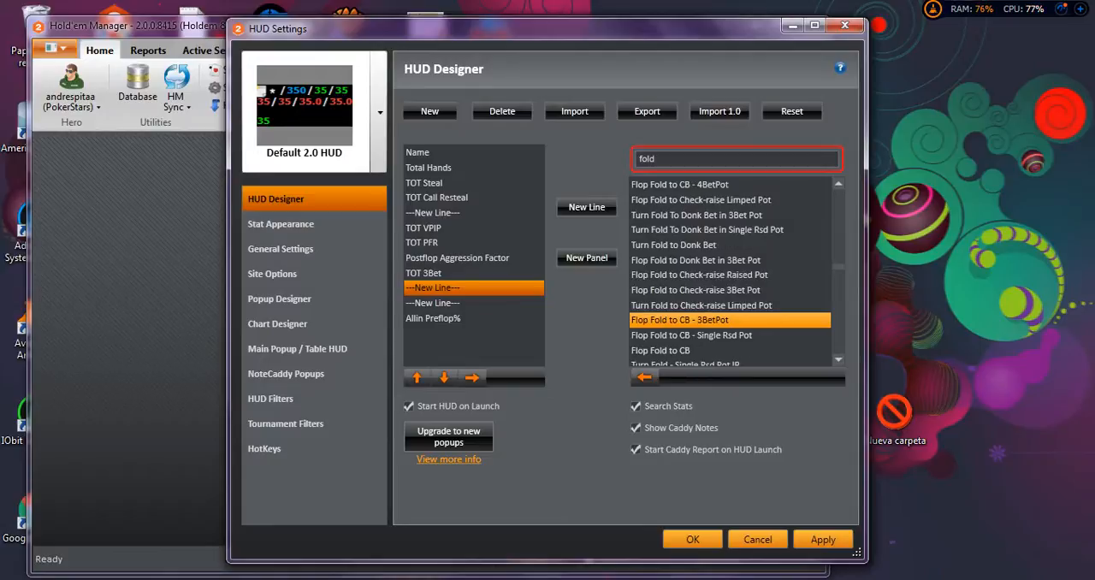
scroll(730, 319, down, 4)
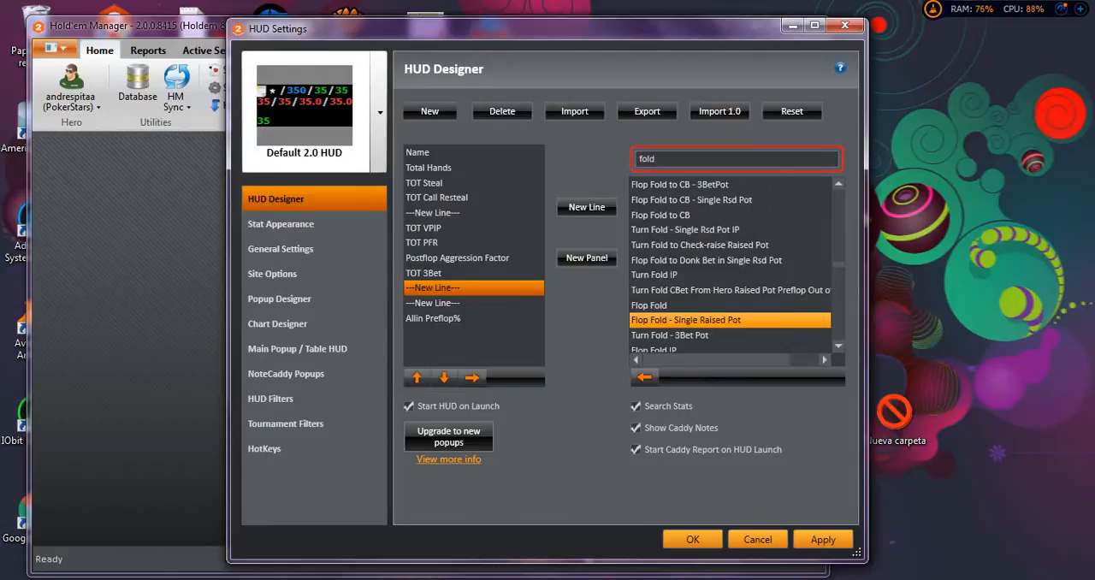
scroll(729, 319, down, 3)
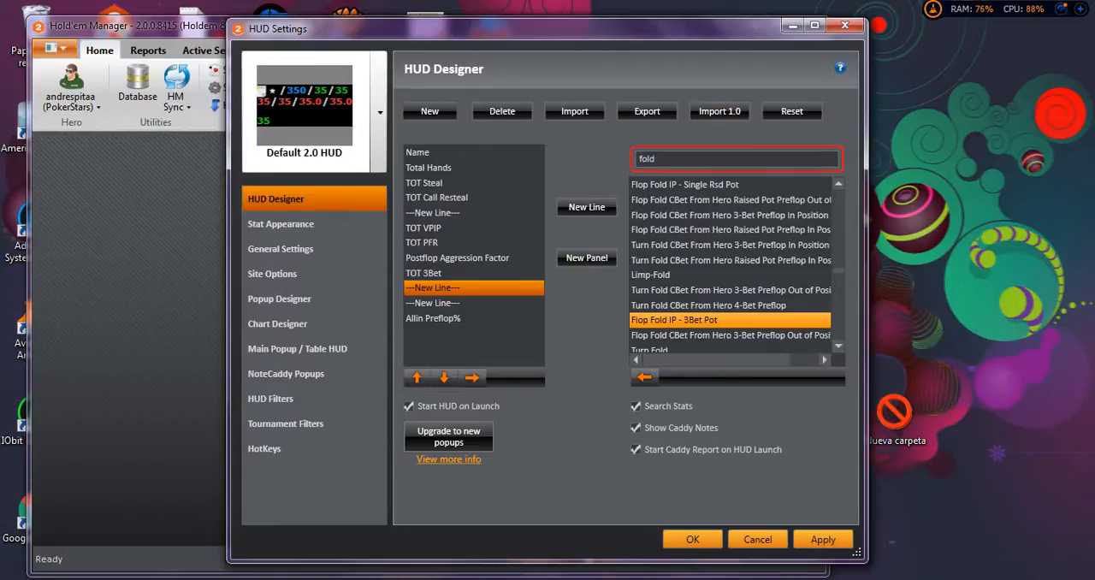
scroll(730, 319, down, 4)
scroll(730, 319, down, 5)
scroll(730, 319, down, 6)
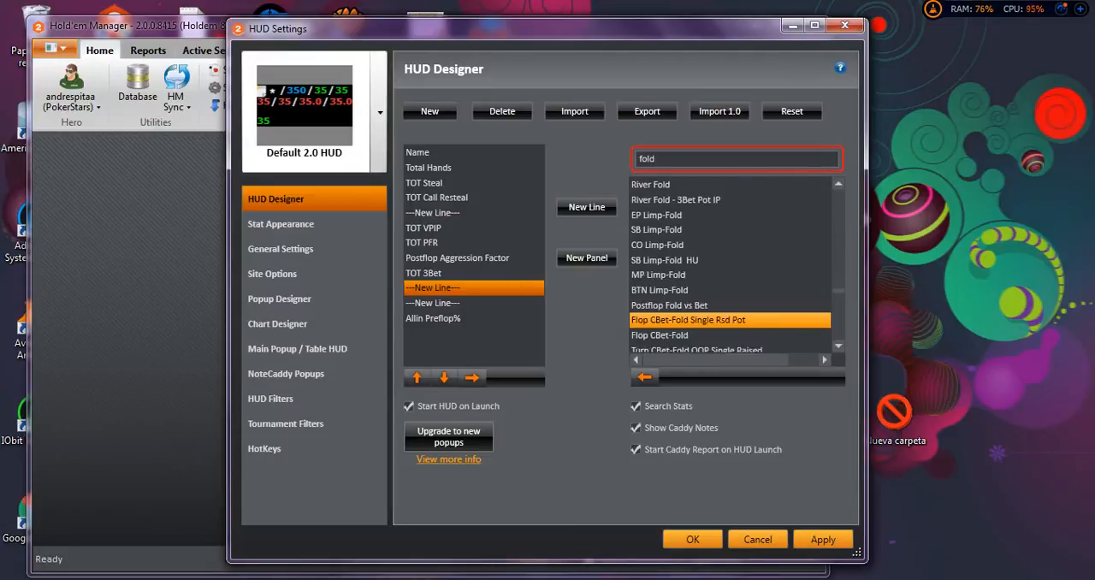
scroll(730, 319, down, 3)
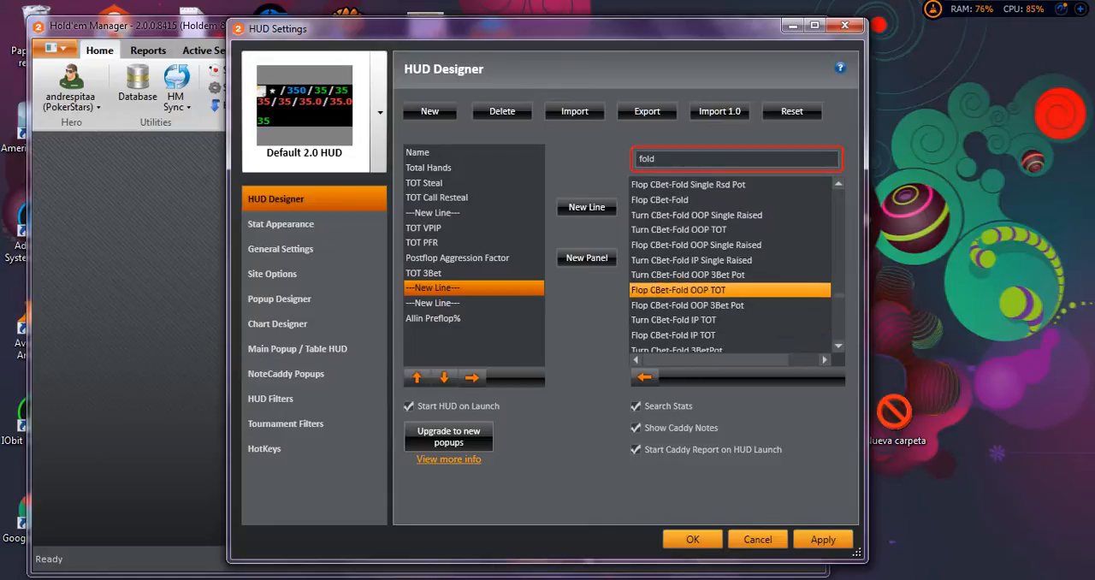
scroll(730, 319, down, 6)
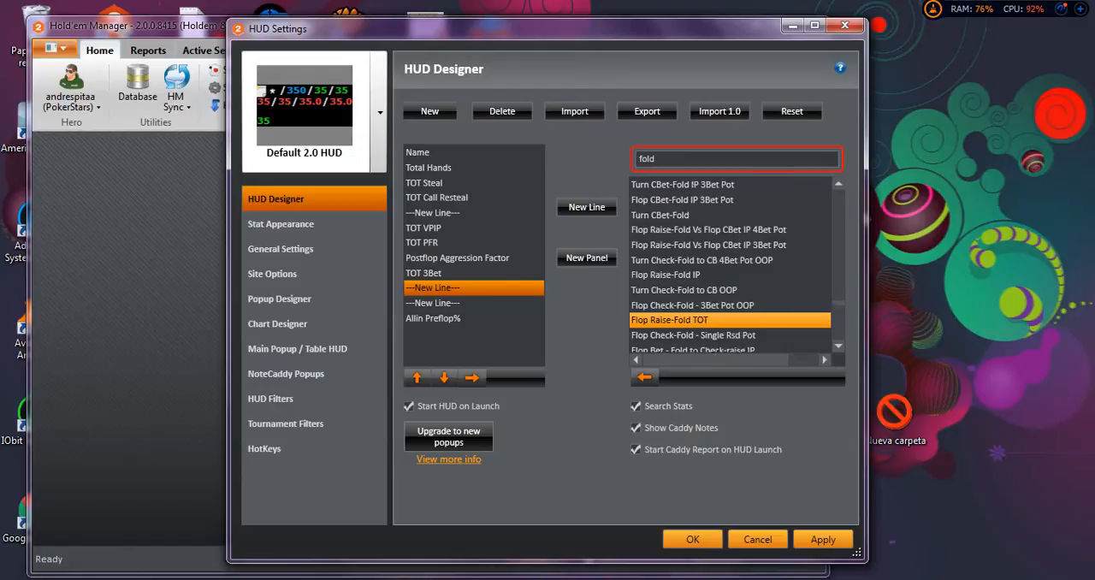
scroll(729, 319, down, 3)
scroll(730, 319, down, 10)
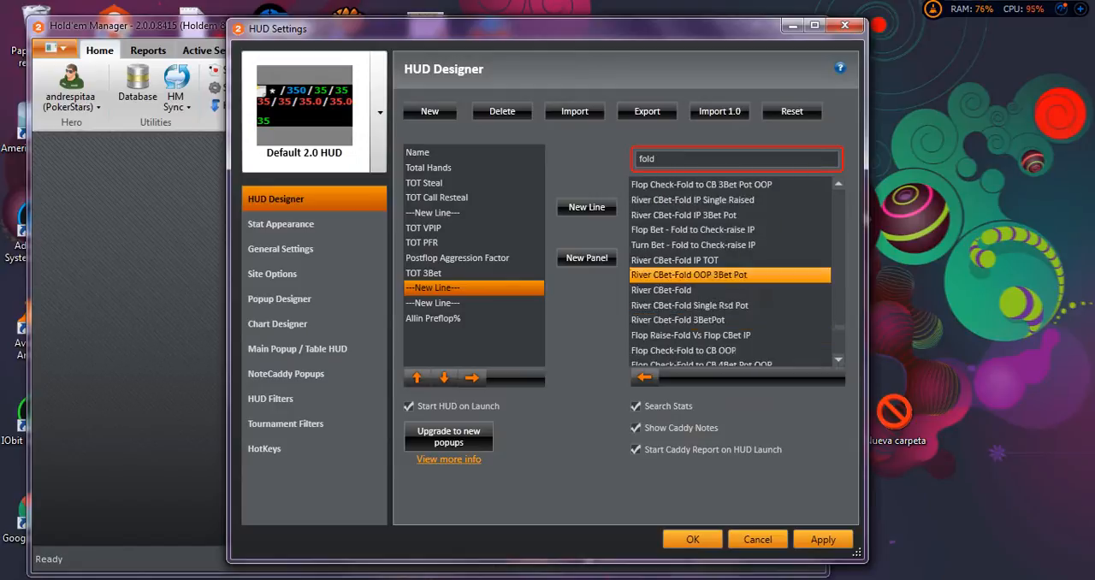
scroll(730, 325, down, 3)
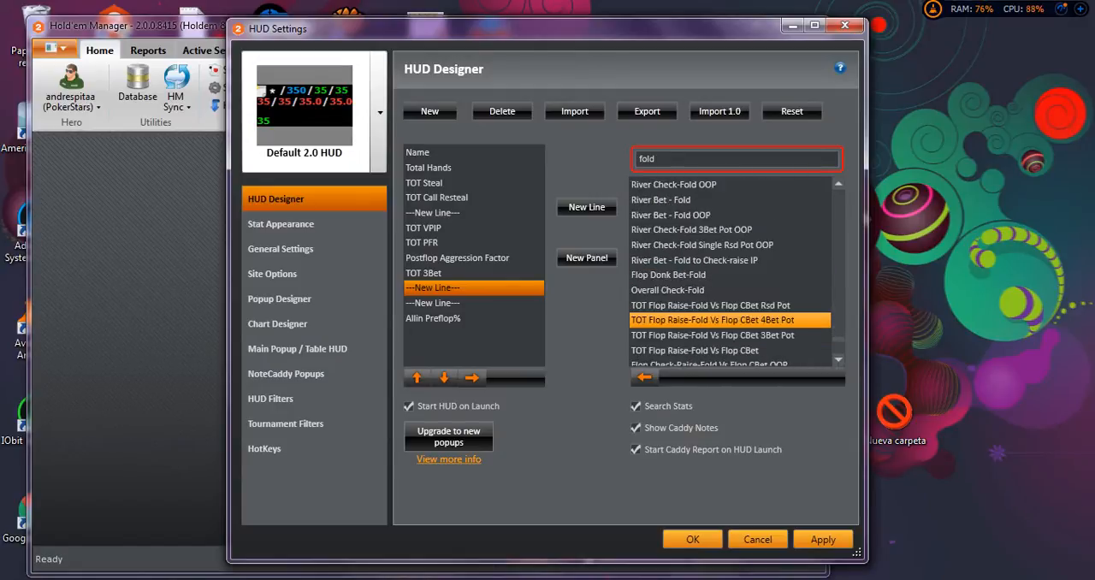
scroll(730, 334, down, 2)
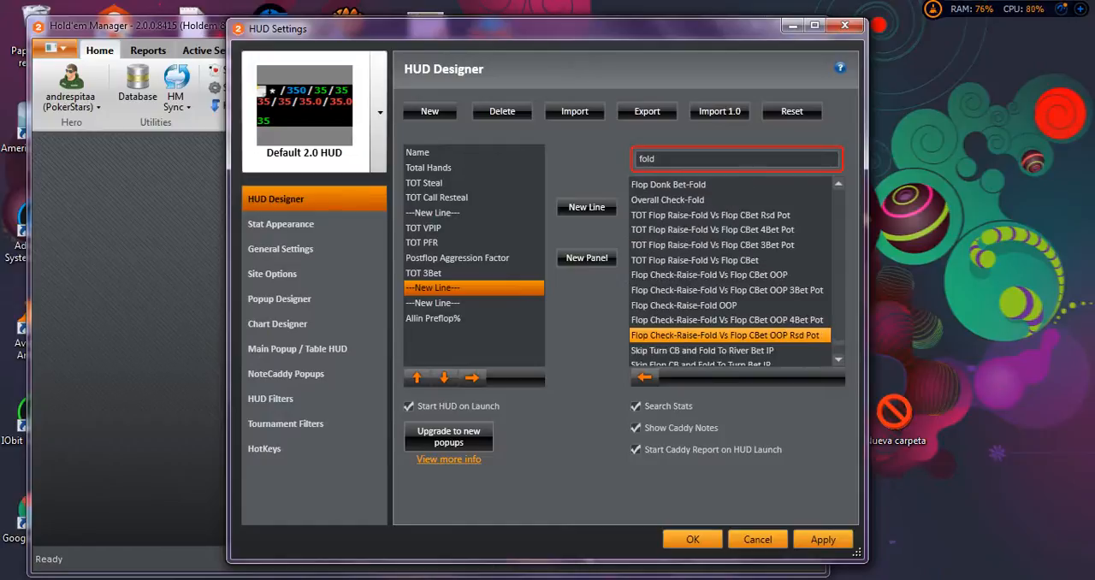
key(Down)
key(Down)
key(Down)
key(Down)
key(Down)
key(Down)
key(Down)
key(Down)
key(Down)
key(Down)
key(Down)
key(Down)
key(Down)
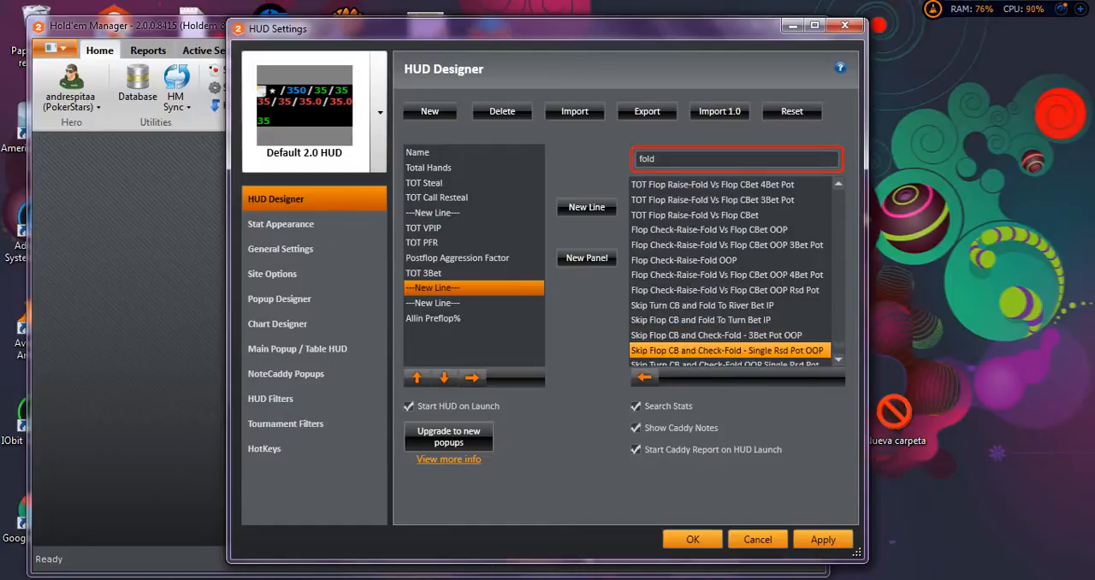
scroll(730, 272, up, 4)
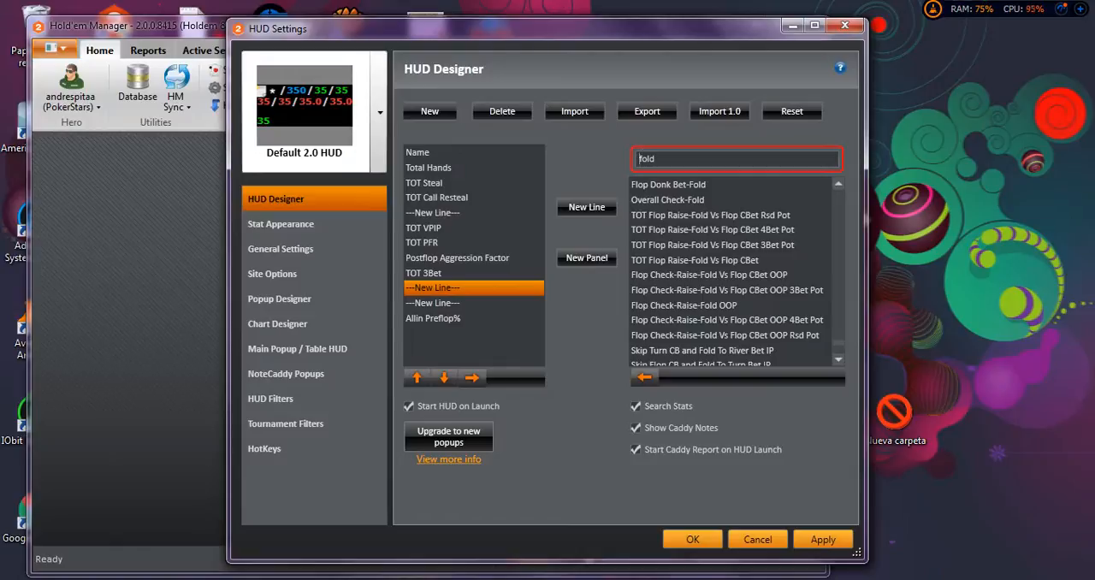
Filter the available stats by "tot fold" and look through the TOT fold stats.
text(tot)
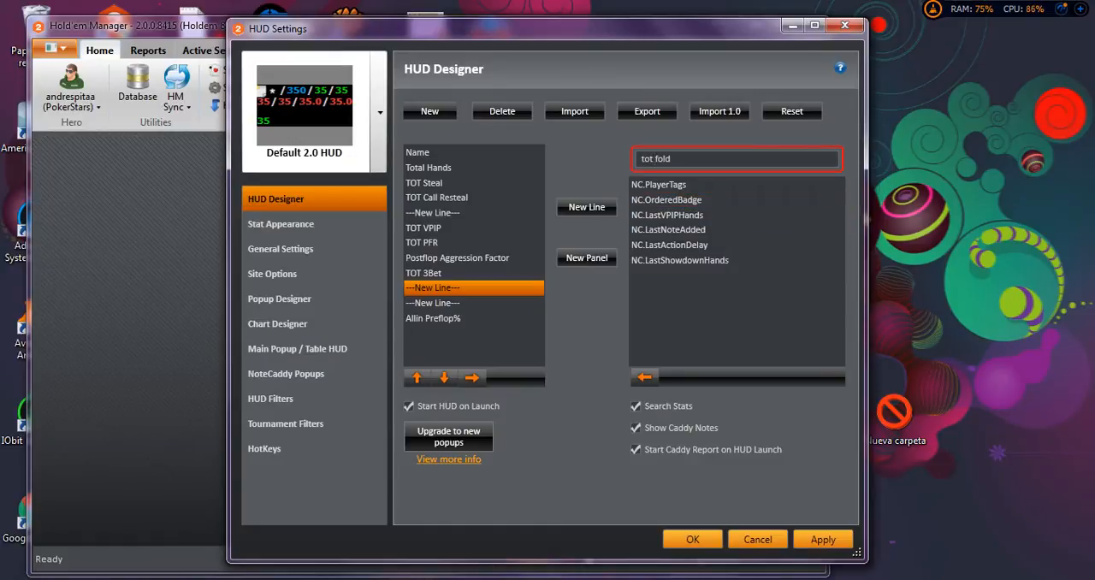
key(Left)
key(BackSpace)
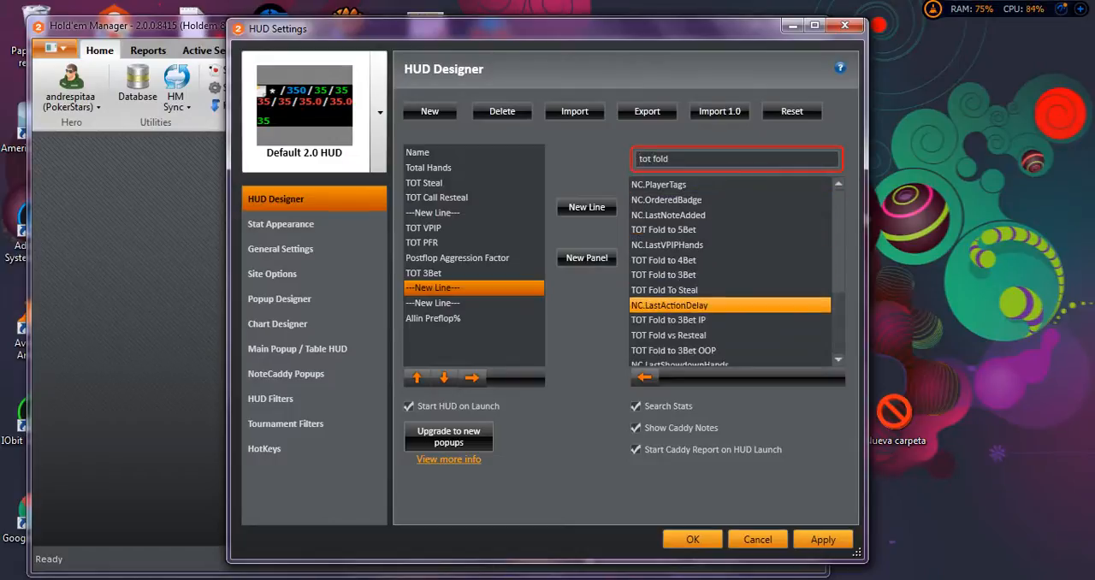
scroll(727, 336, down, 1)
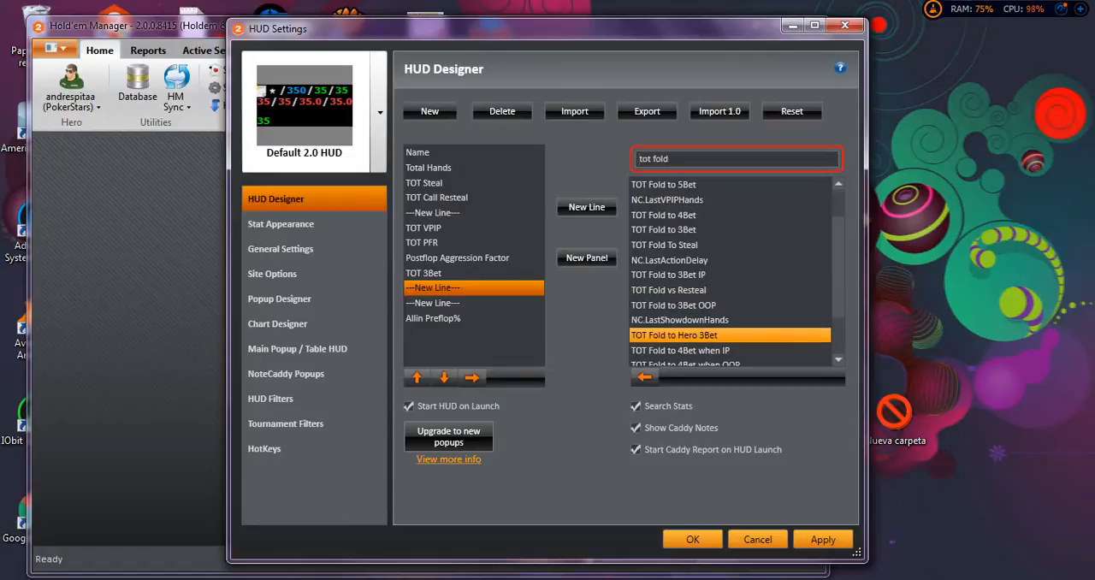
scroll(727, 320, down, 2)
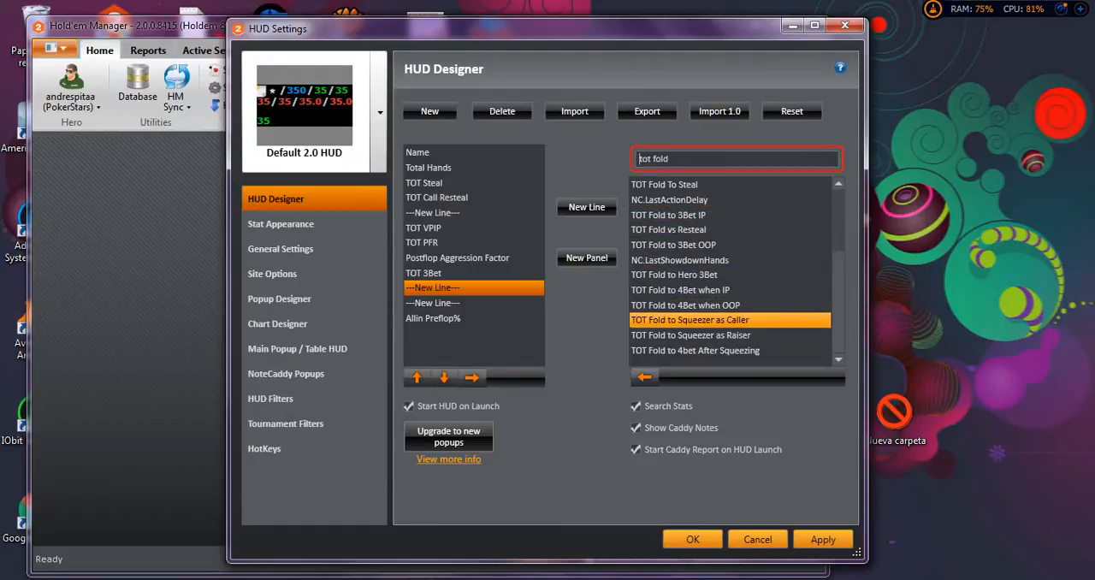
Replace the stat search text with "fold" to list all the fold stats again.
drag(672, 159, 637, 159)
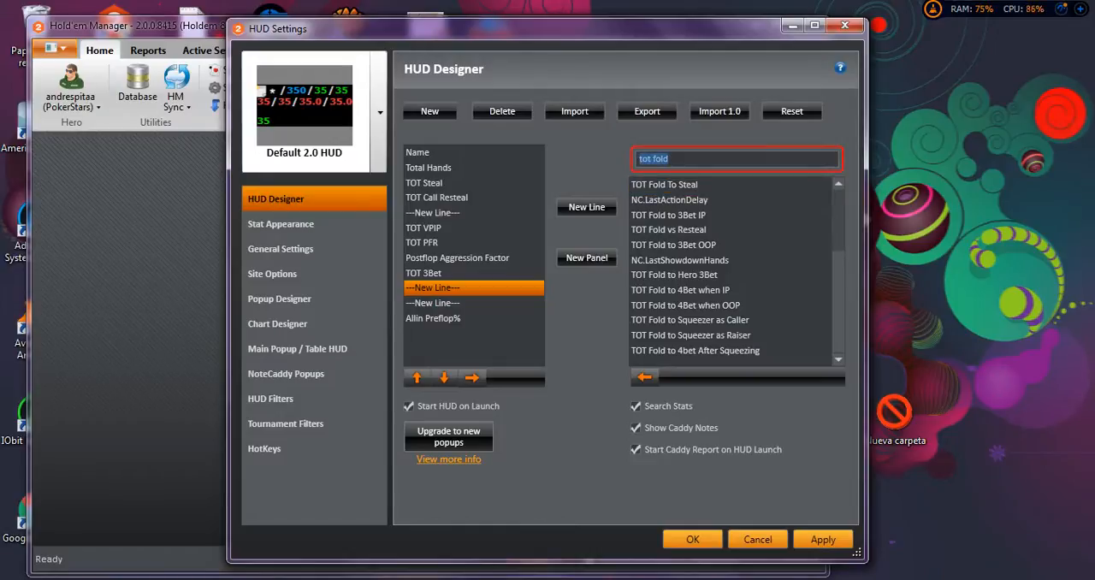
text(to)
key(BackSpace)
key(BackSpace)
text(fold)
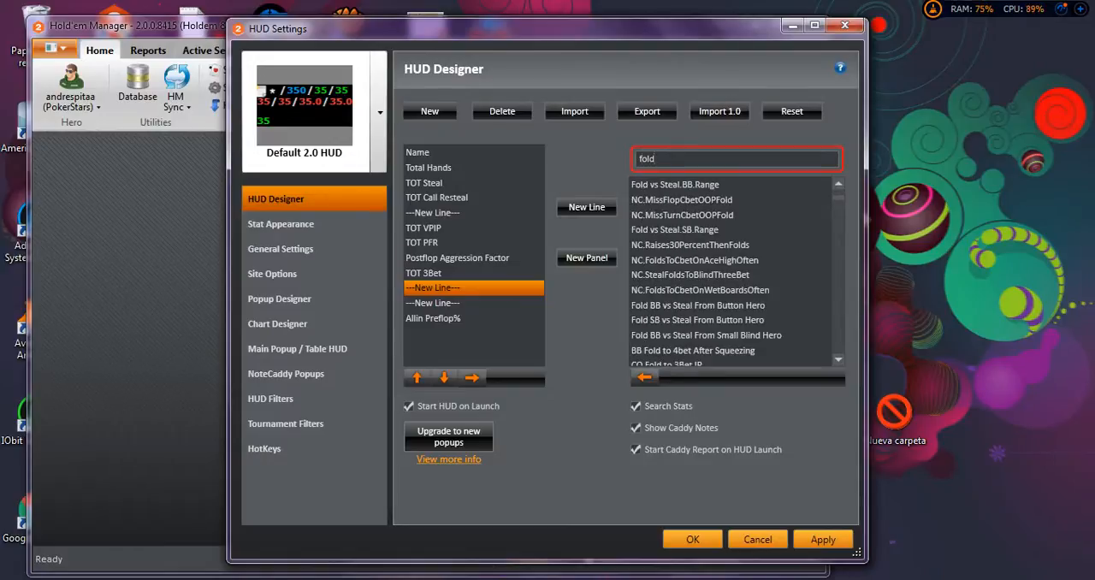
Add the Flop Fold stat to the HUD on the new line after TOT 3Bet.
click(695, 260)
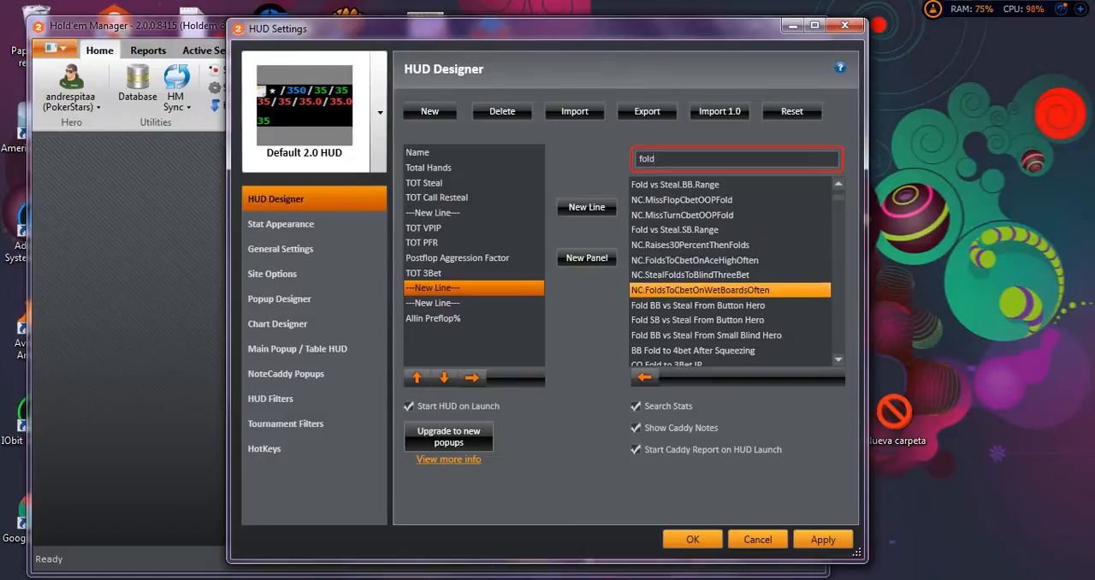
scroll(730, 305, down, 3)
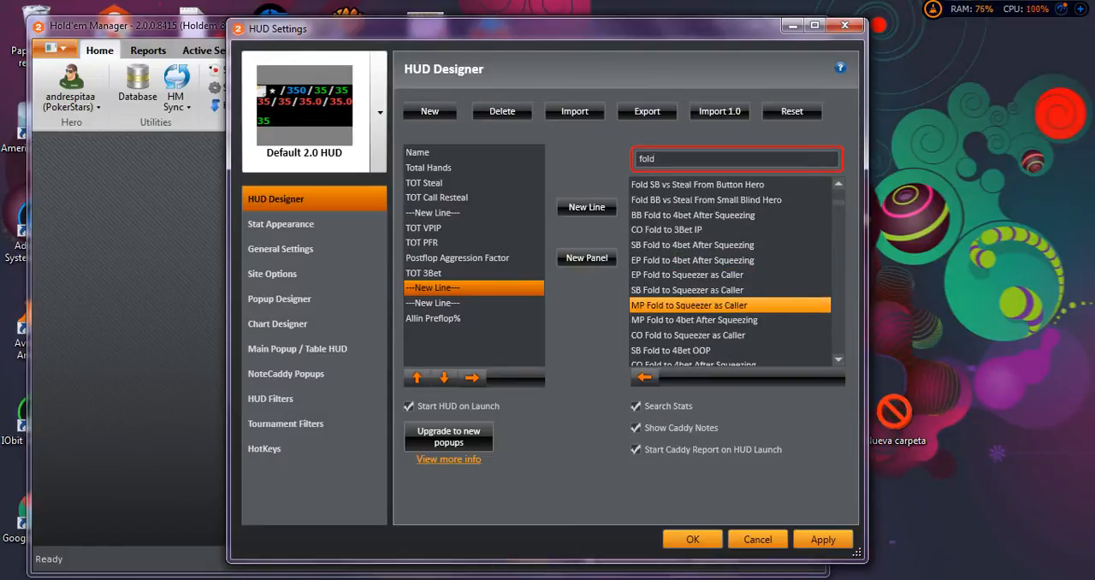
scroll(730, 305, down, 1)
scroll(730, 304, down, 3)
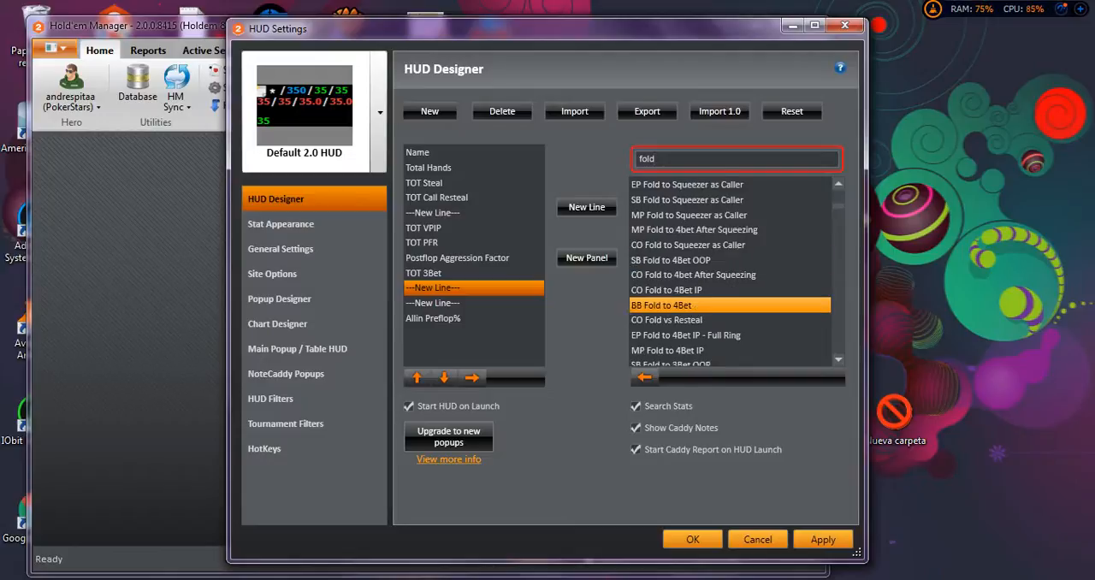
scroll(730, 304, down, 5)
scroll(729, 305, down, 4)
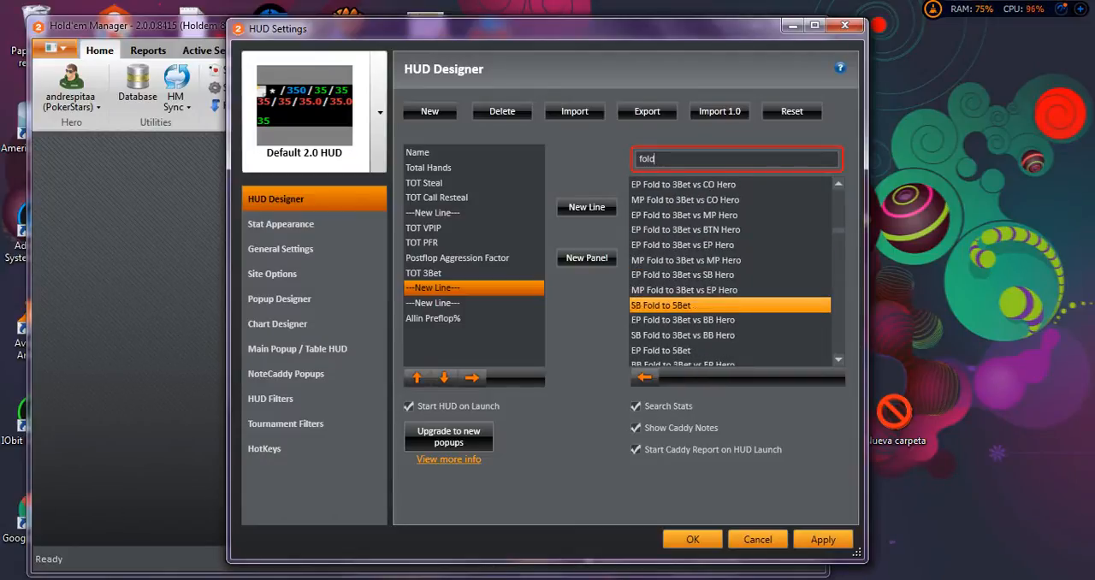
scroll(729, 305, down, 5)
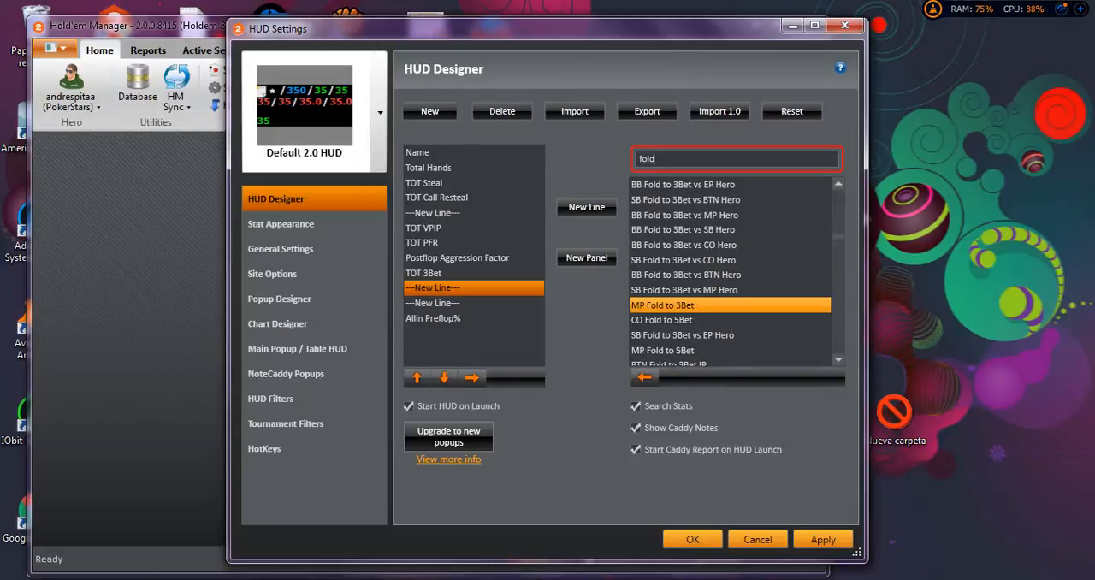
scroll(730, 305, up, 1)
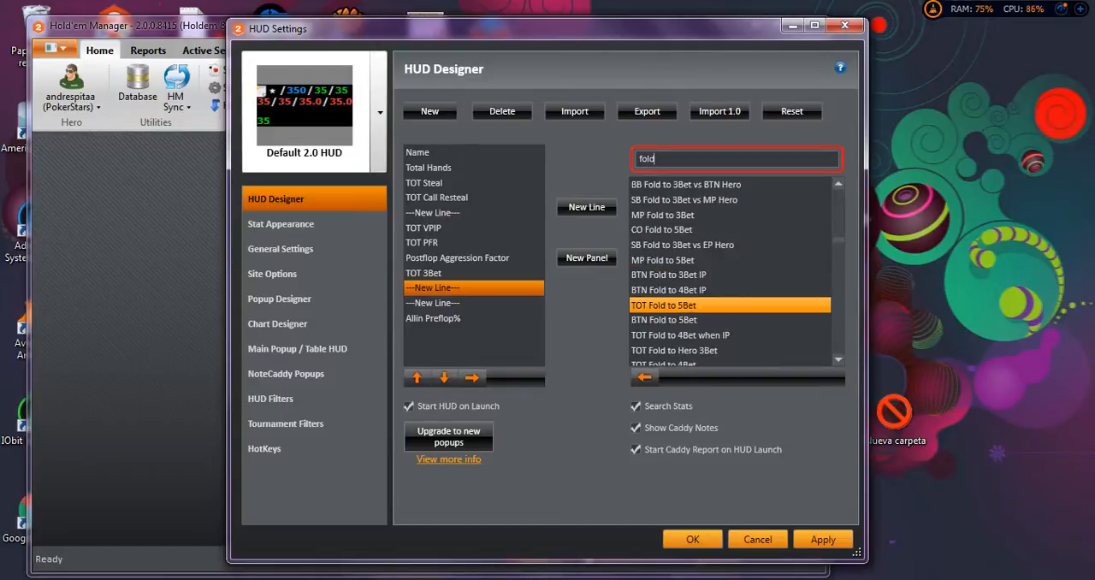
scroll(729, 304, down, 1)
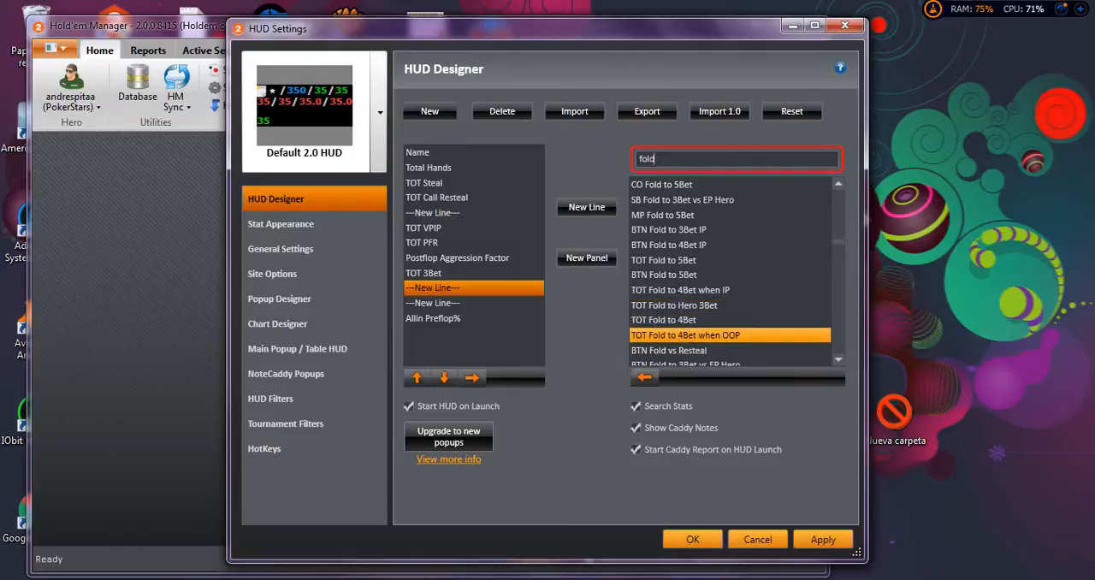
scroll(730, 334, down, 1)
scroll(730, 335, down, 2)
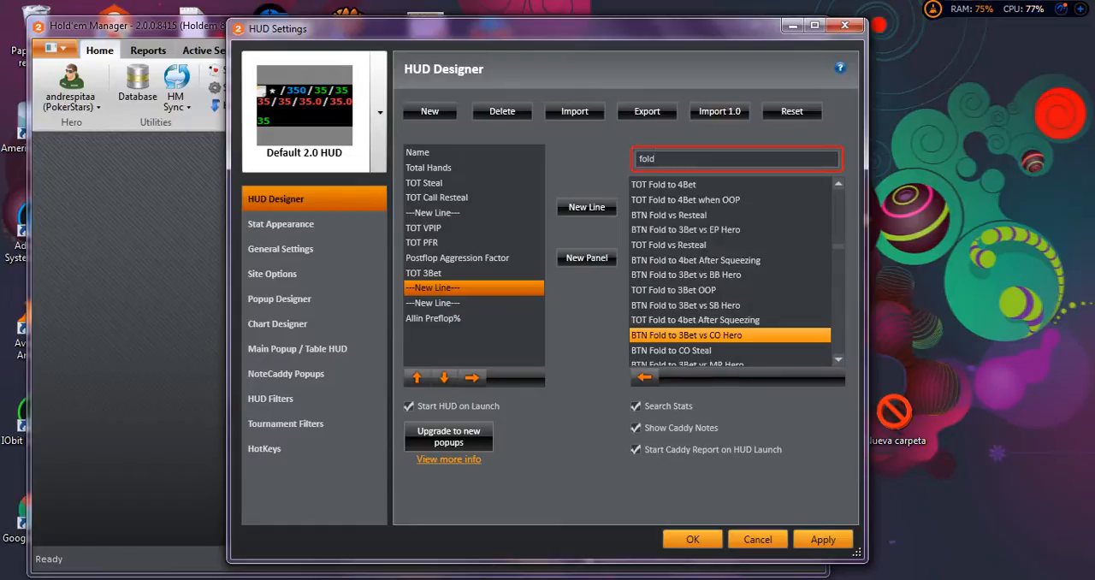
scroll(730, 335, down, 4)
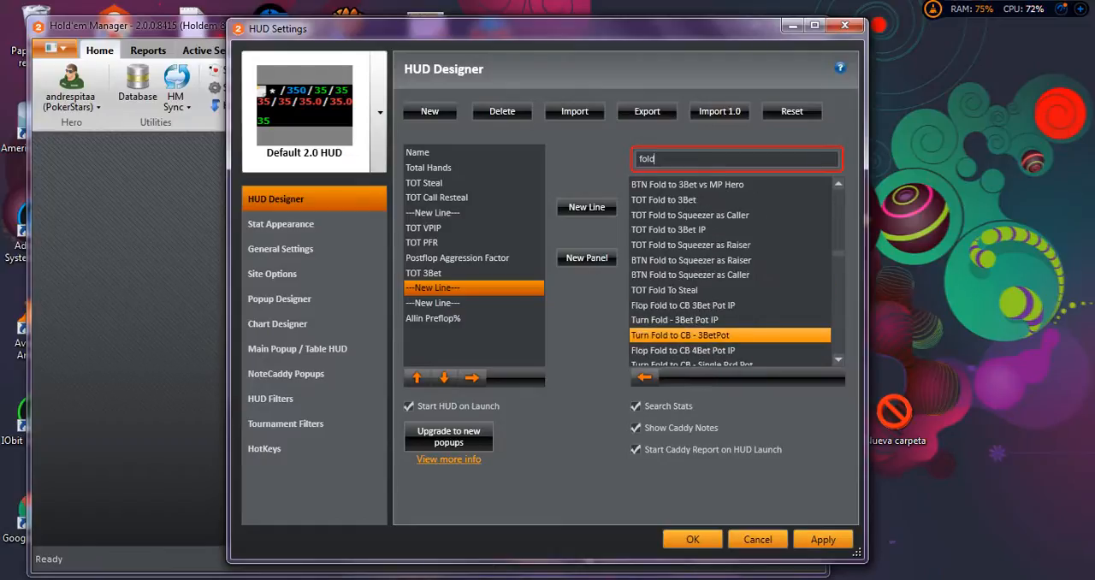
scroll(730, 334, down, 4)
scroll(730, 334, down, 3)
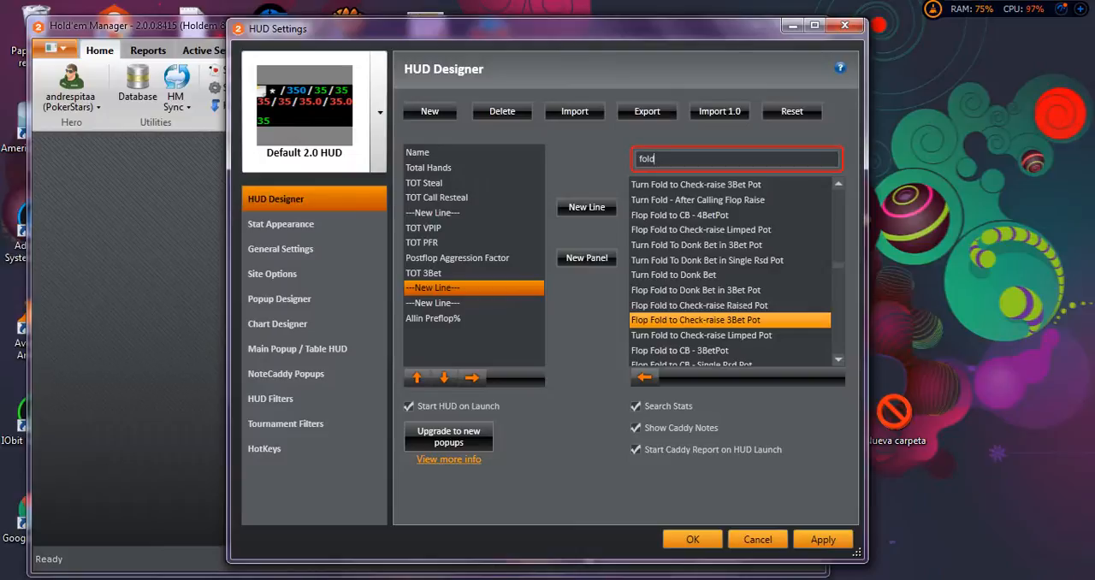
scroll(727, 320, down, 2)
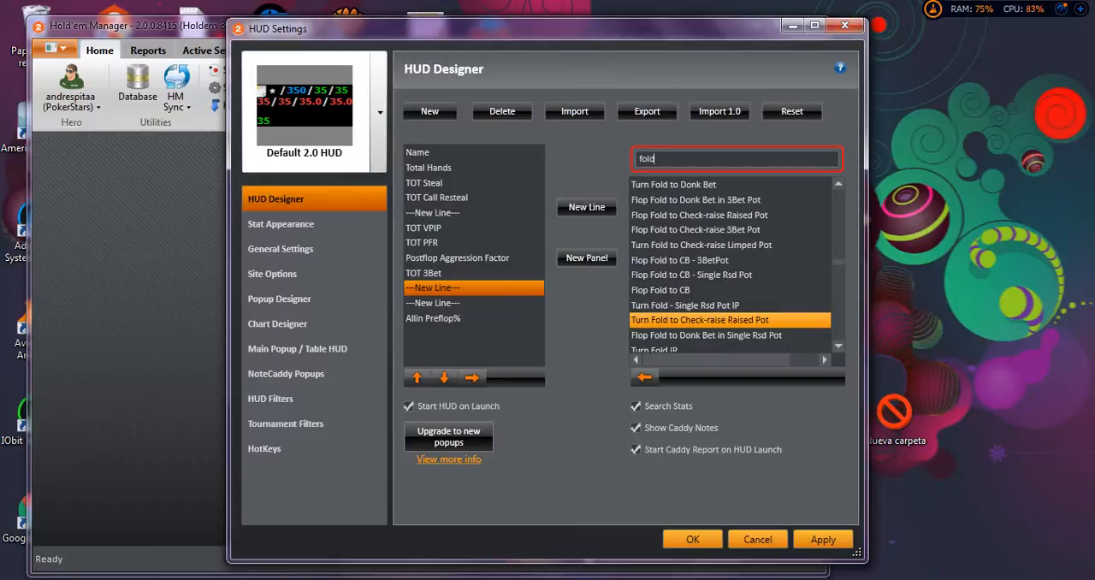
scroll(727, 320, down, 1)
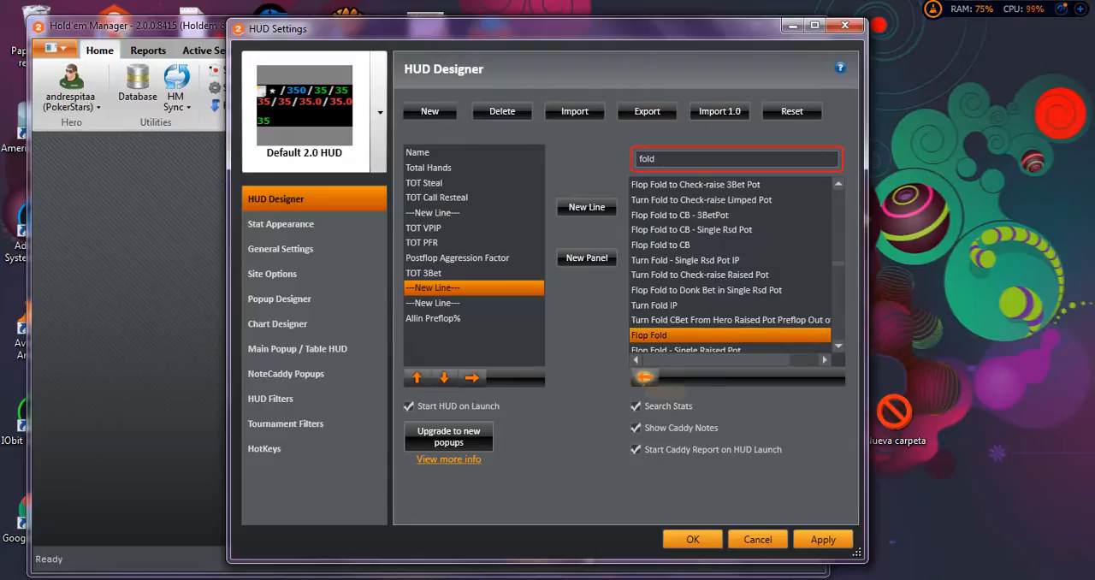
click(644, 376)
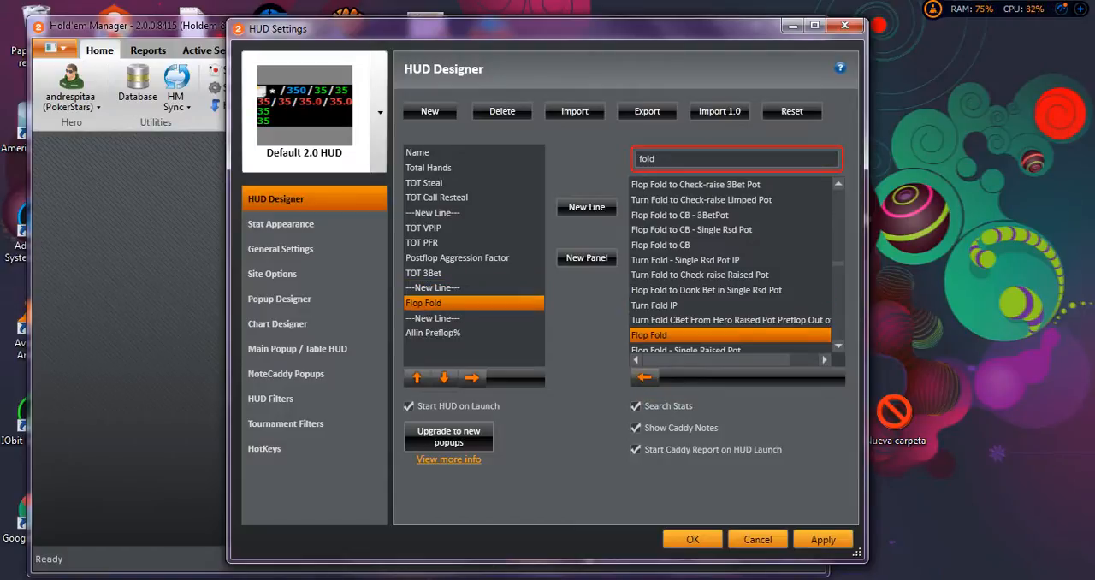
Add the Turn Fold stat to the HUD directly after Flop Fold.
scroll(731, 265, down, 2)
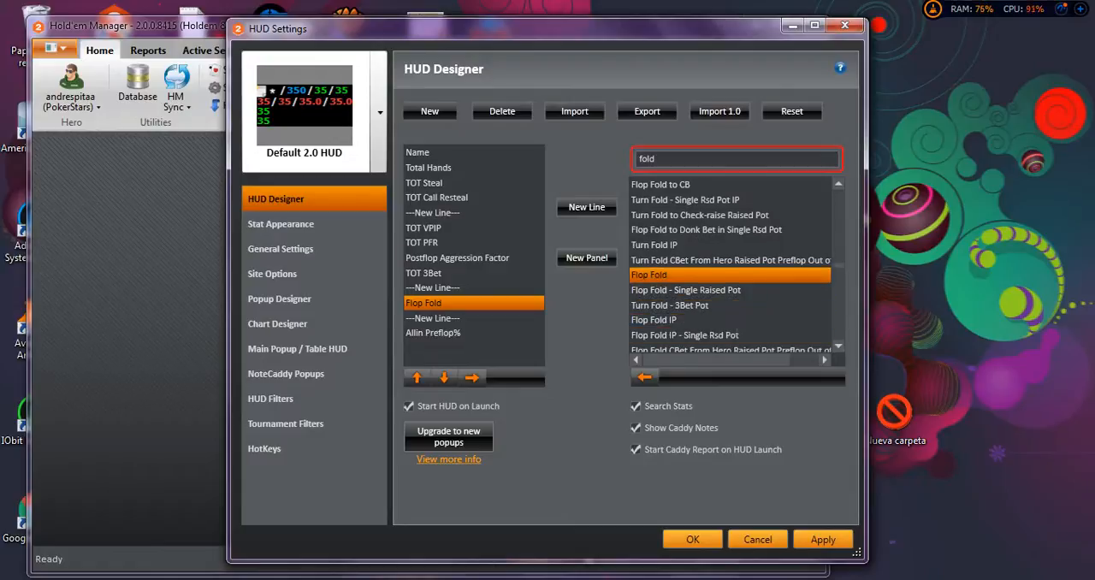
scroll(731, 265, down, 3)
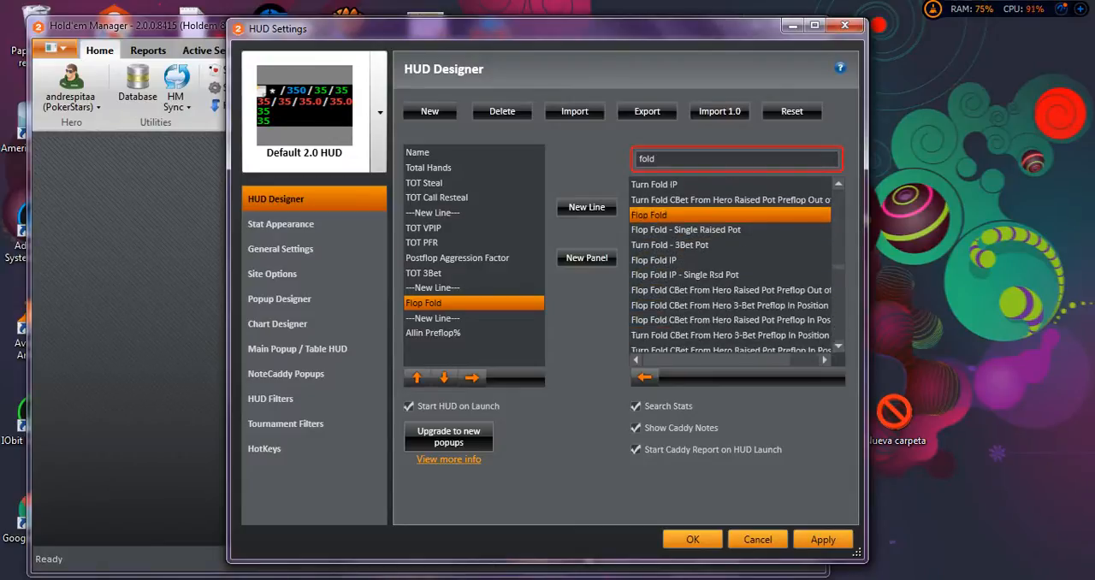
scroll(731, 265, down, 1)
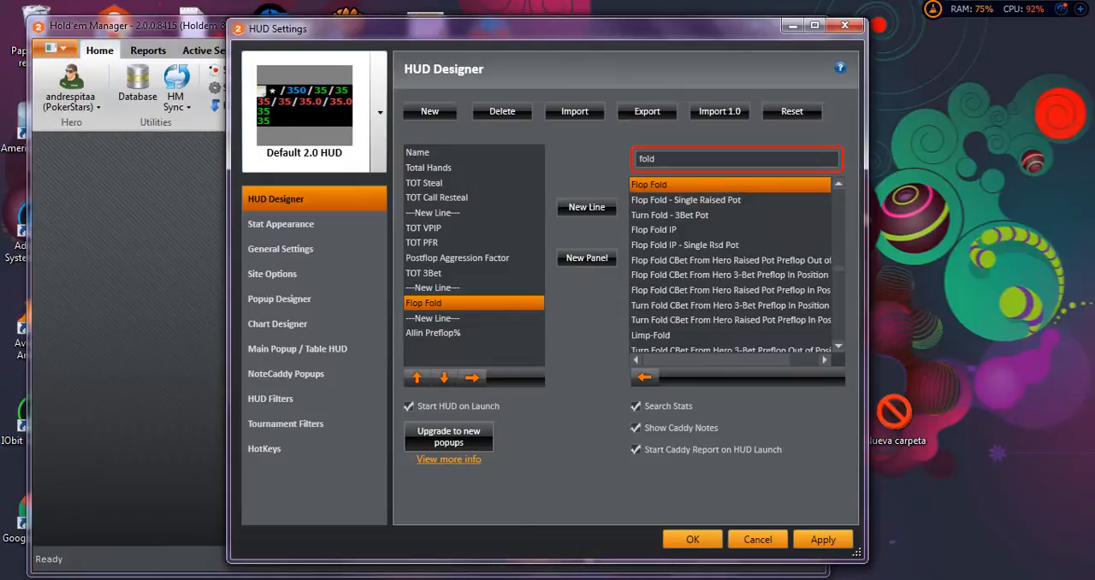
scroll(731, 265, down, 2)
scroll(738, 265, down, 2)
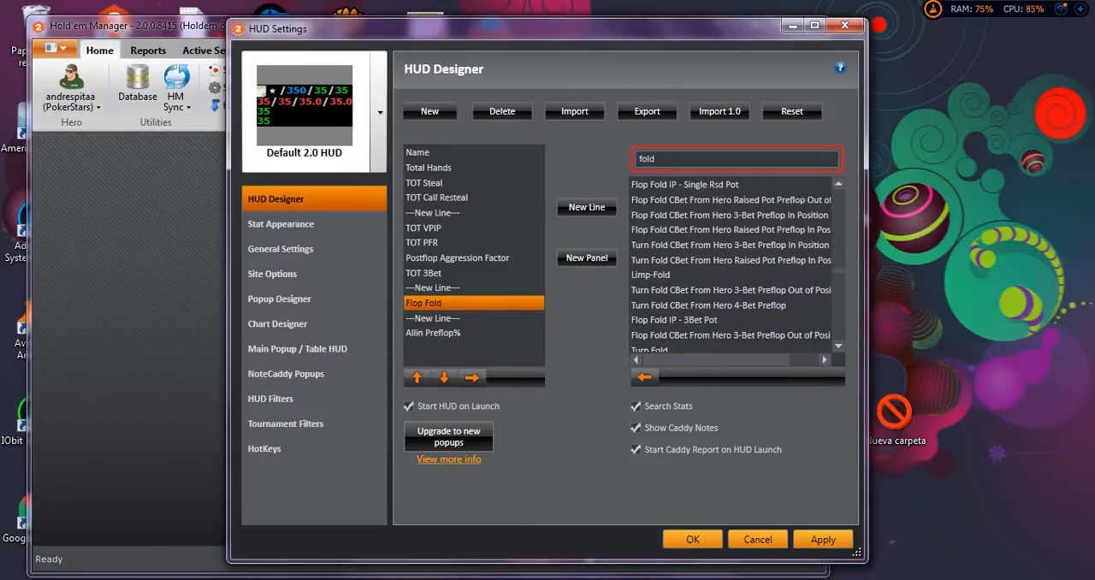
click(838, 346)
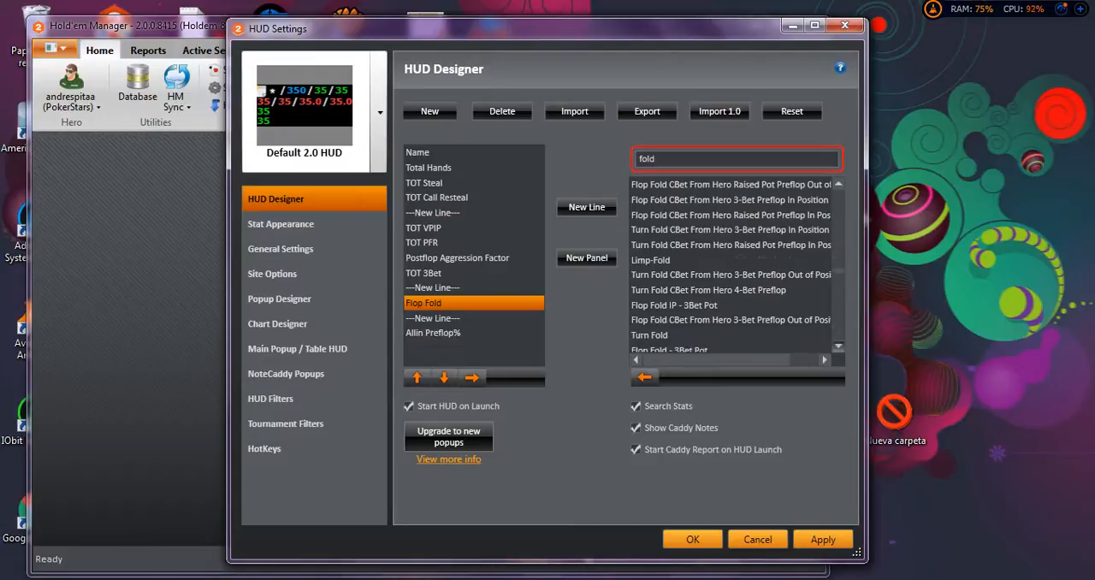
click(838, 346)
click(652, 320)
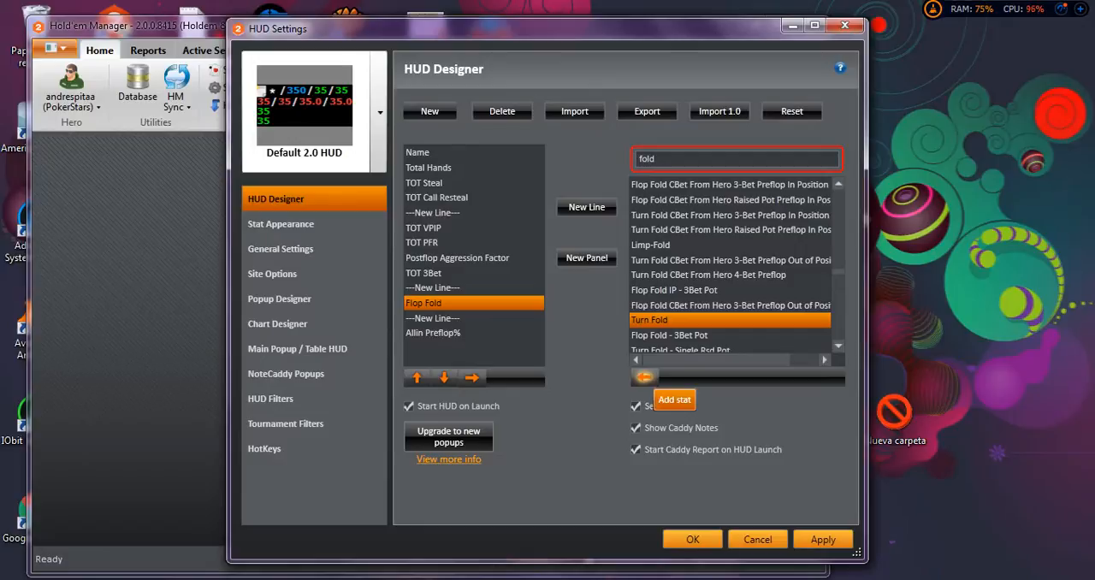
click(643, 376)
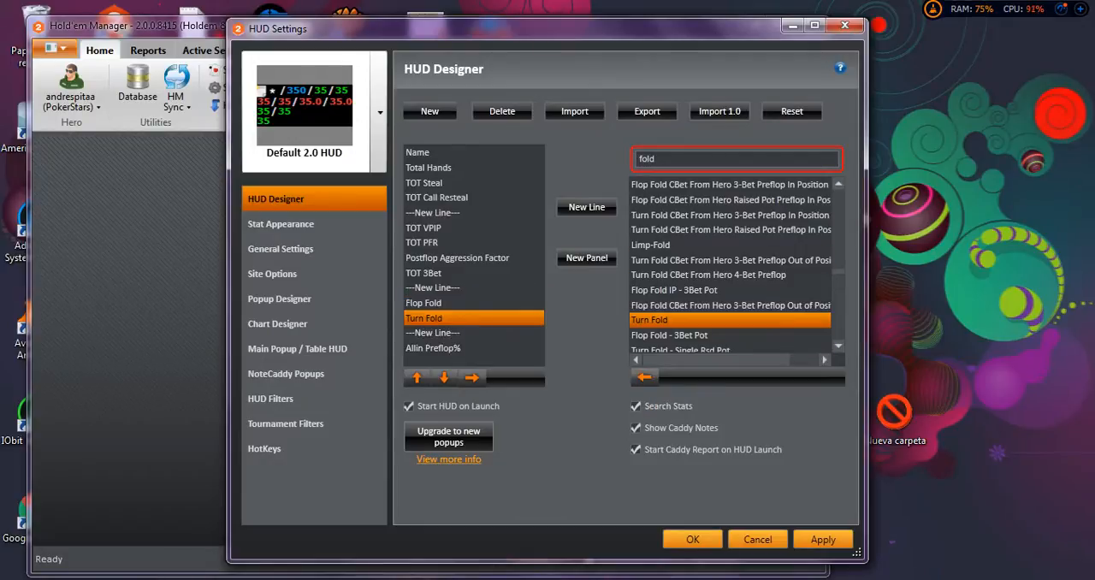
Add the River Fold stat to the HUD directly after Turn Fold on the same line.
scroll(727, 336, down, 1)
scroll(727, 265, down, 5)
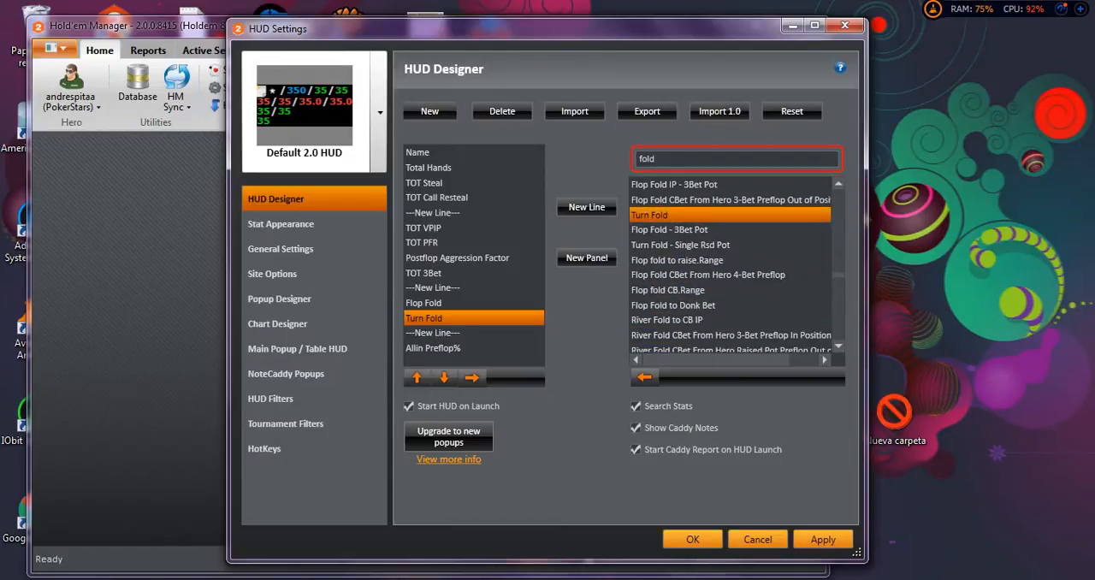
scroll(731, 266, down, 6)
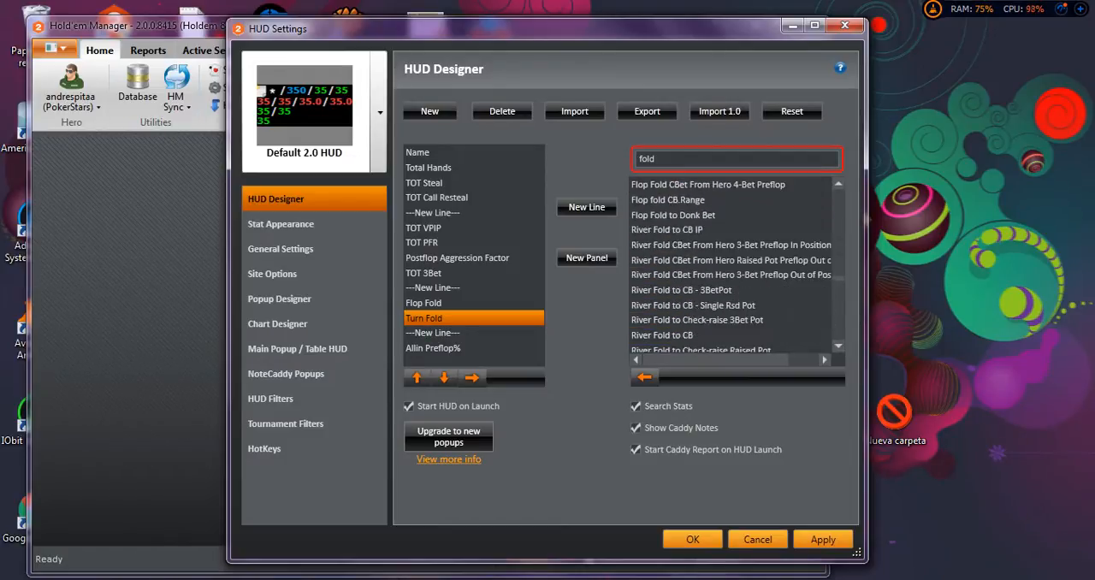
scroll(731, 266, down, 2)
scroll(731, 266, down, 7)
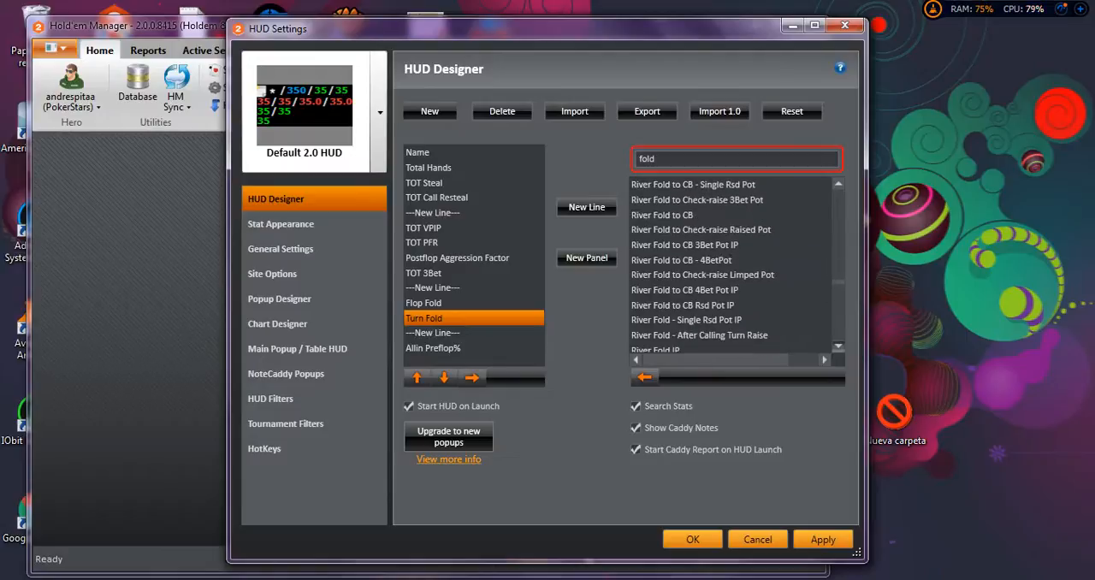
scroll(731, 266, down, 1)
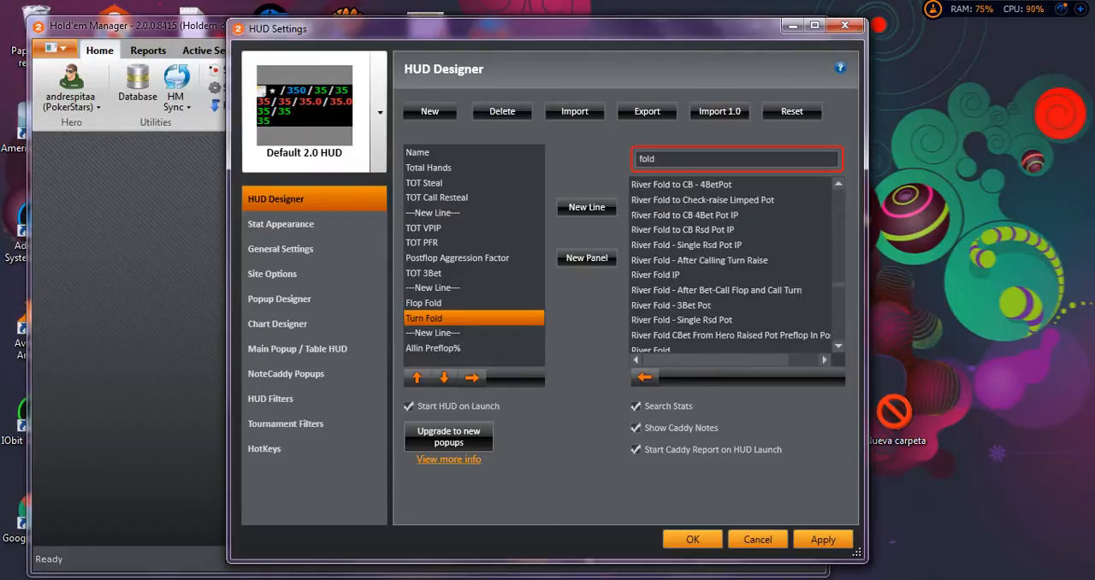
scroll(731, 265, down, 1)
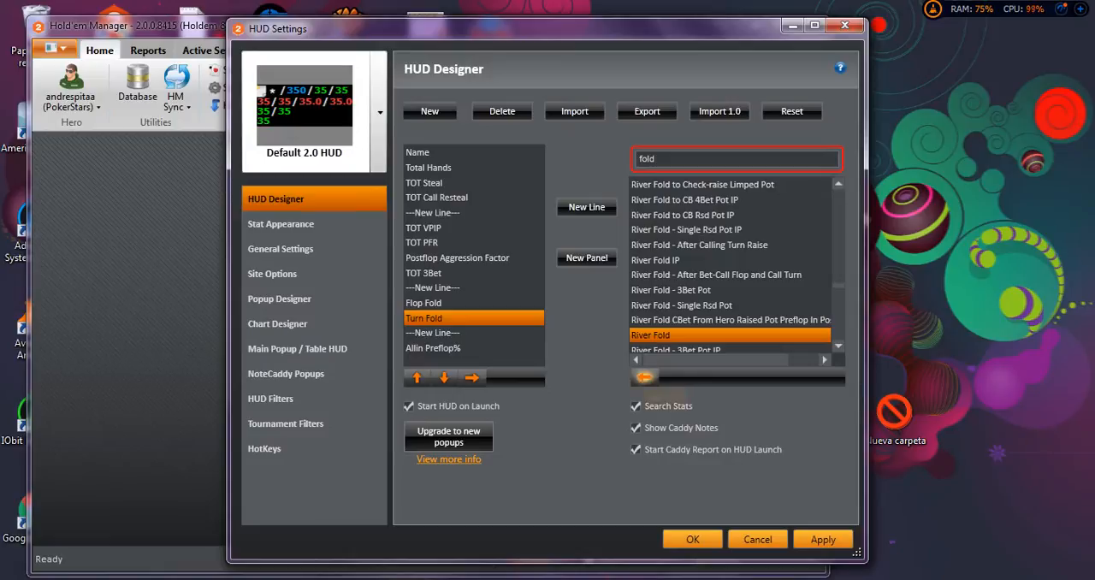
click(645, 376)
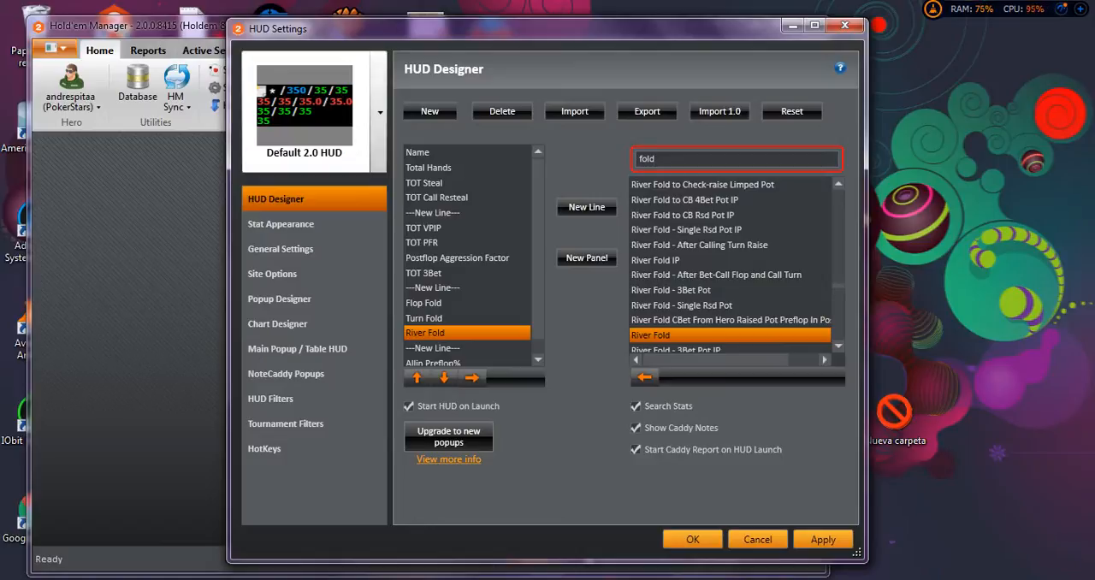
Replace the stat search text with "limp" to list the limp stats.
key(BackSpace)
key(BackSpace)
key(BackSpace)
key(BackSpace)
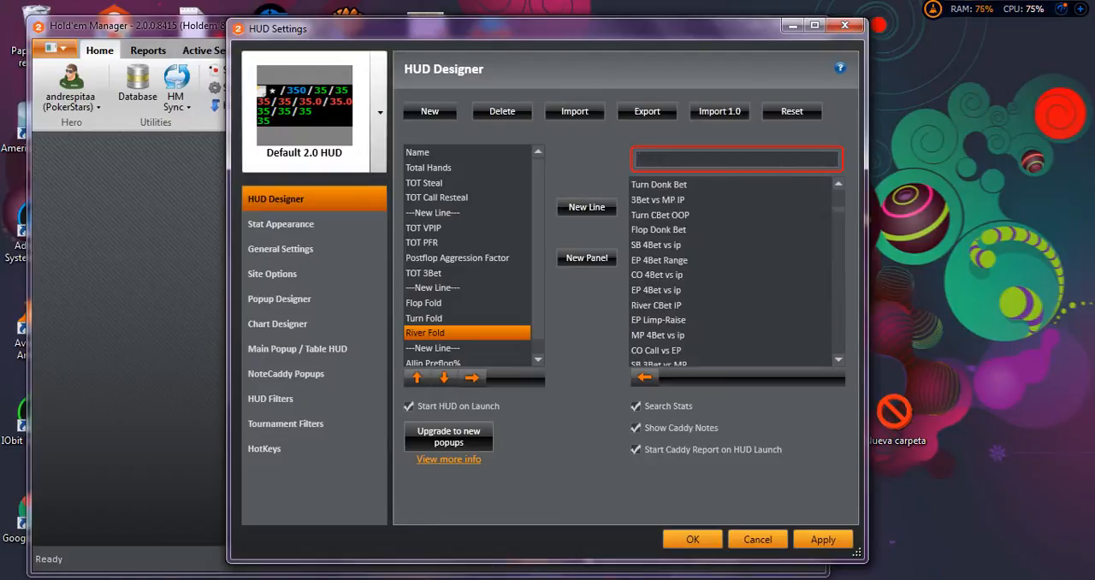
text(limp)
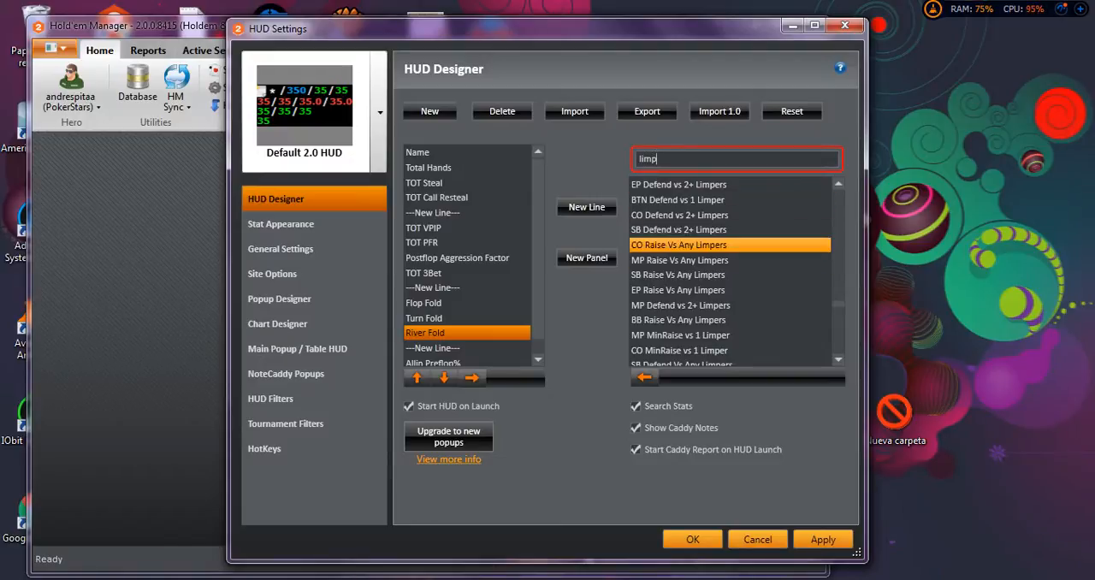
Look through the stats against limpers, covering Defend, Raise, MinRaise, Open Shove and limped-pot check-raise stats.
scroll(730, 300, down, 3)
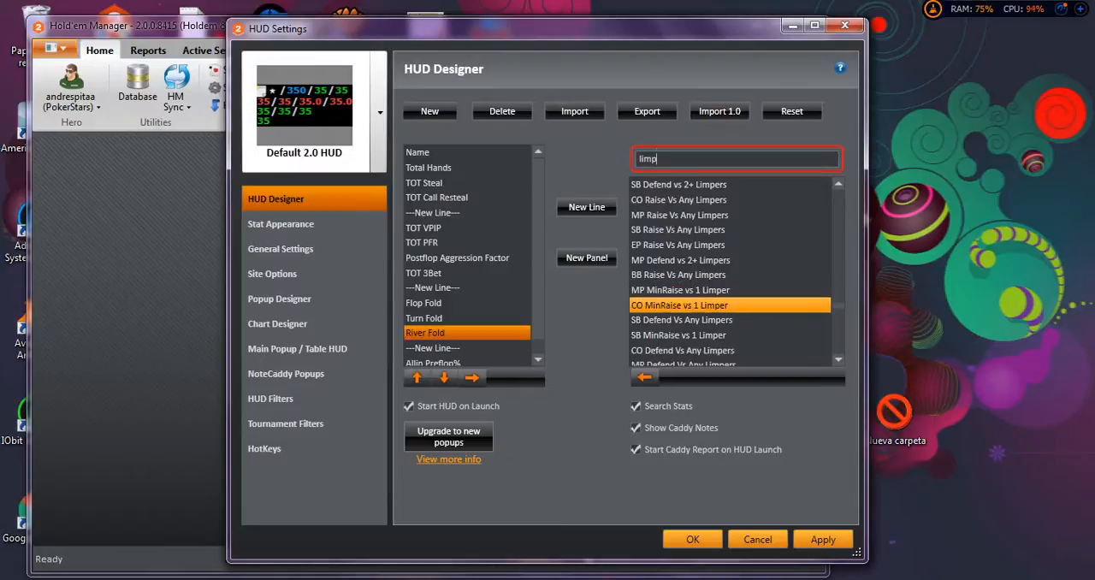
scroll(730, 304, down, 1)
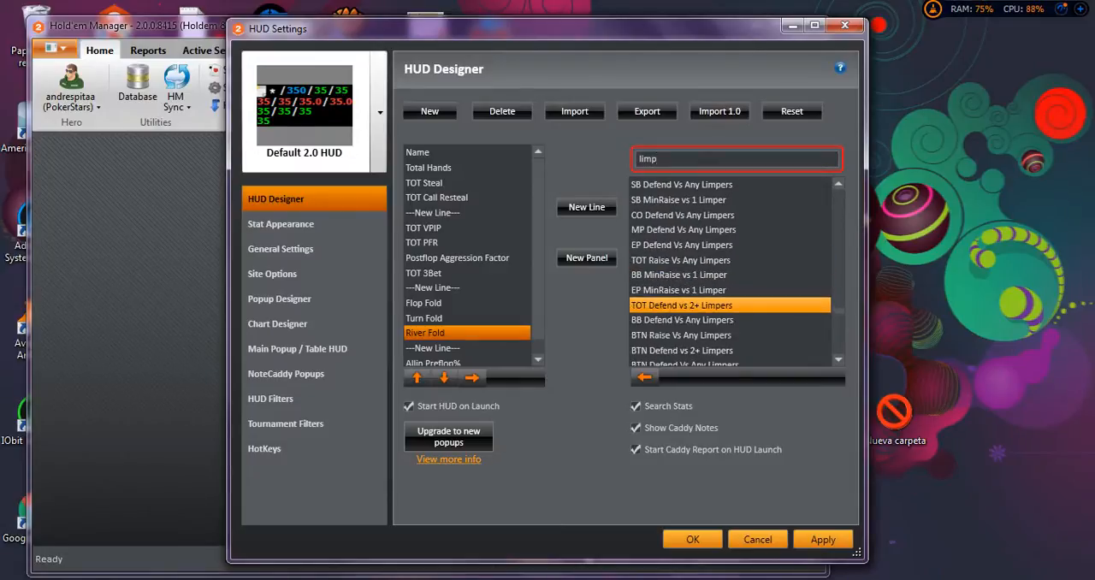
scroll(729, 283, down, 4)
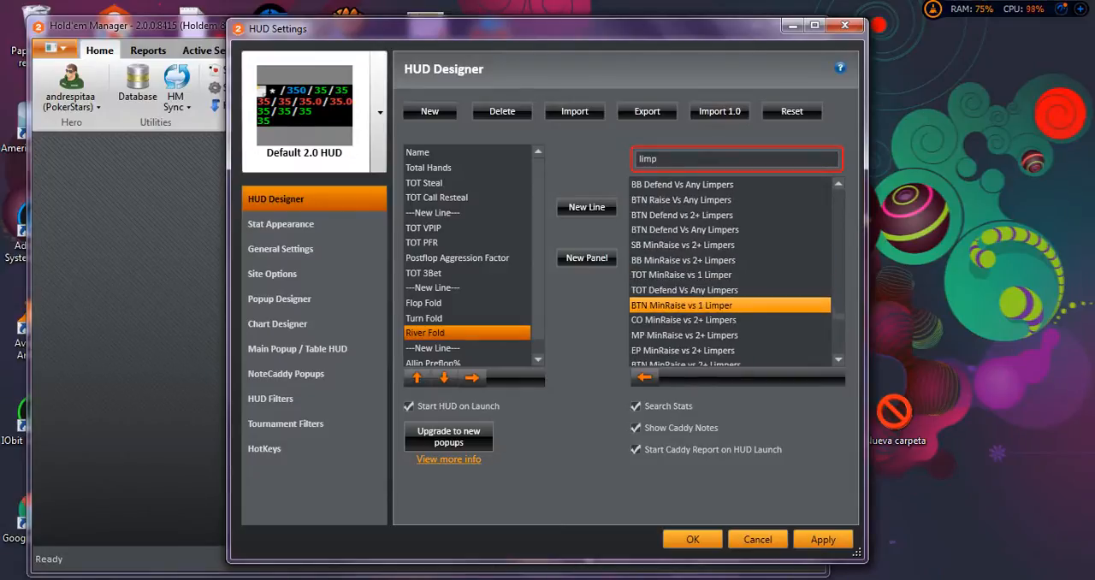
scroll(730, 283, down, 2)
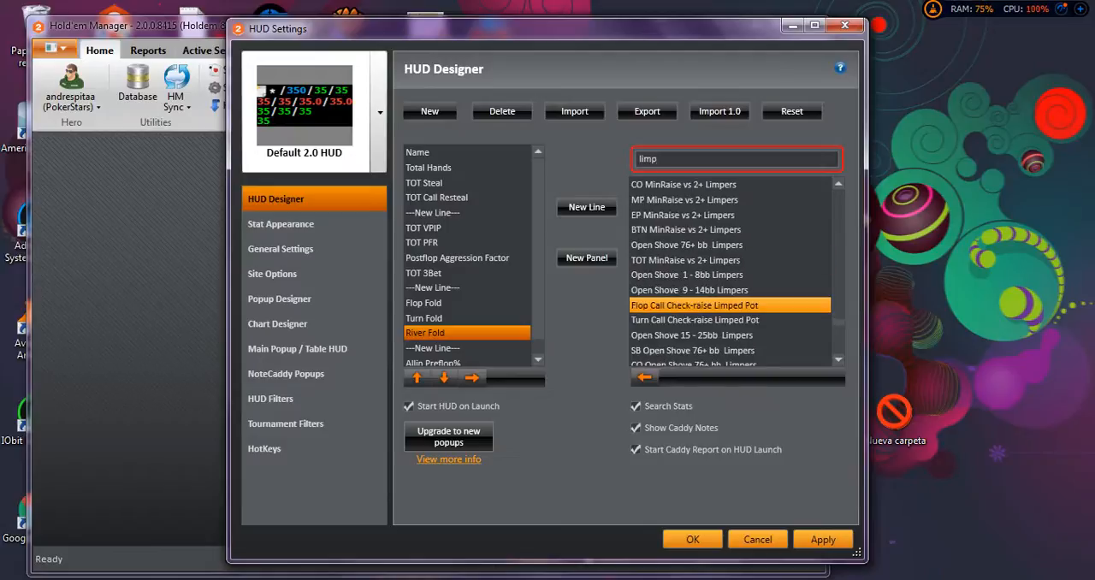
scroll(730, 290, down, 3)
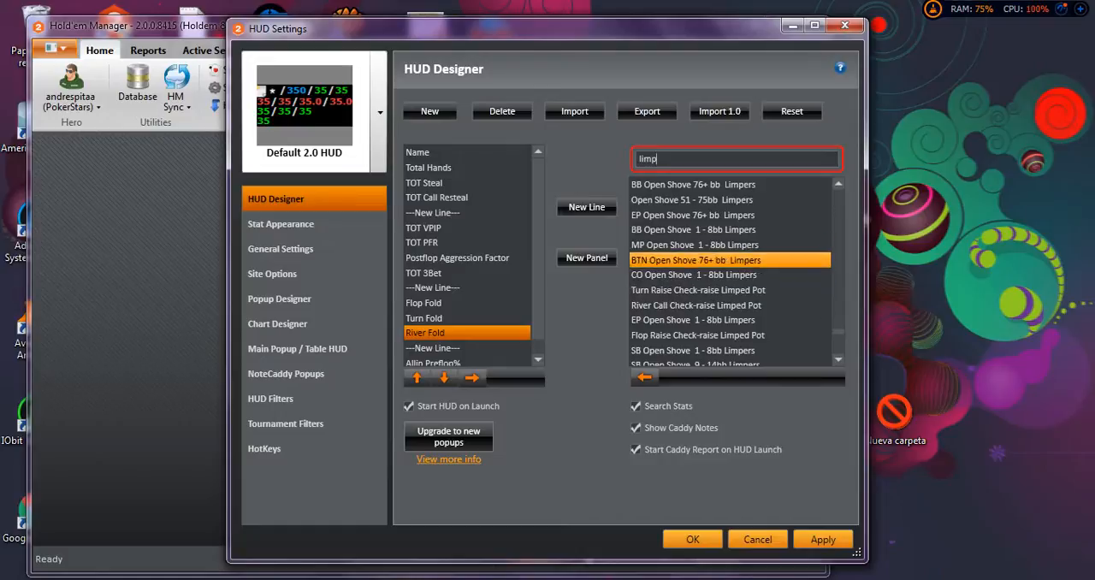
scroll(730, 305, up, 3)
scroll(730, 305, up, 1)
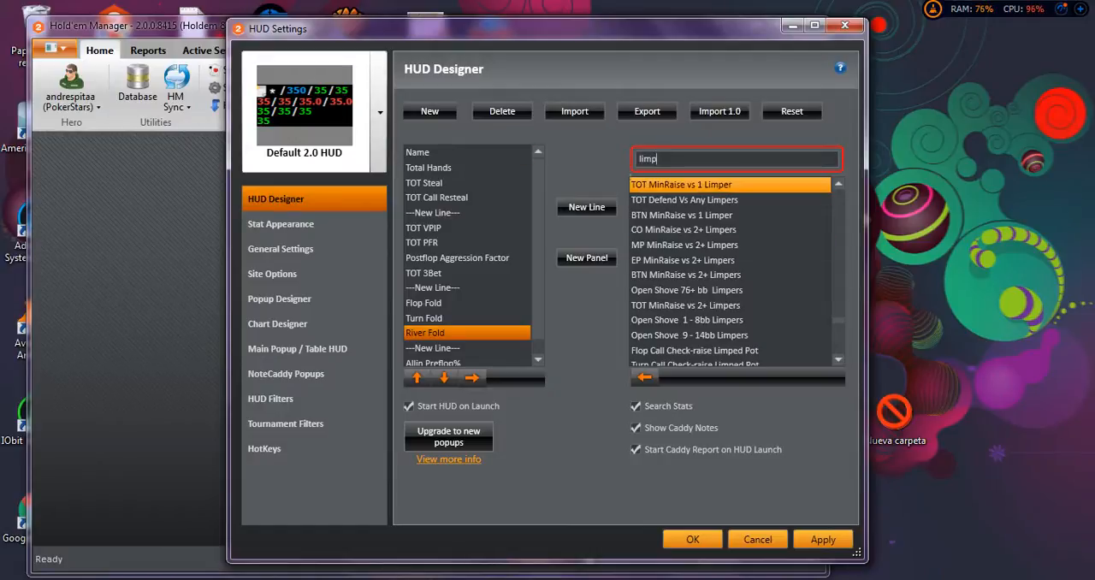
scroll(729, 289, up, 5)
scroll(729, 244, up, 4)
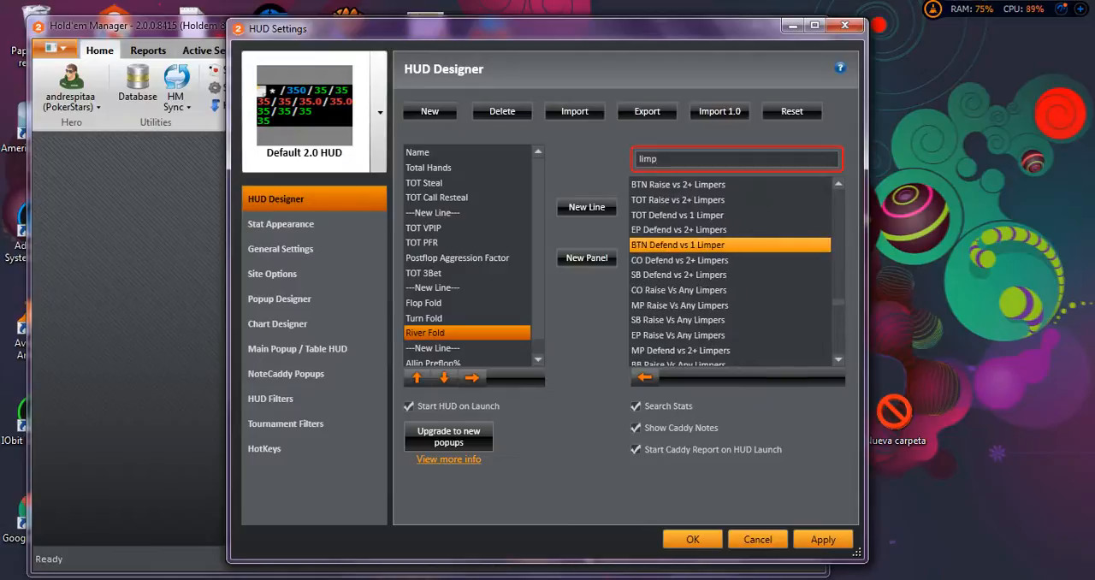
scroll(729, 257, down, 5)
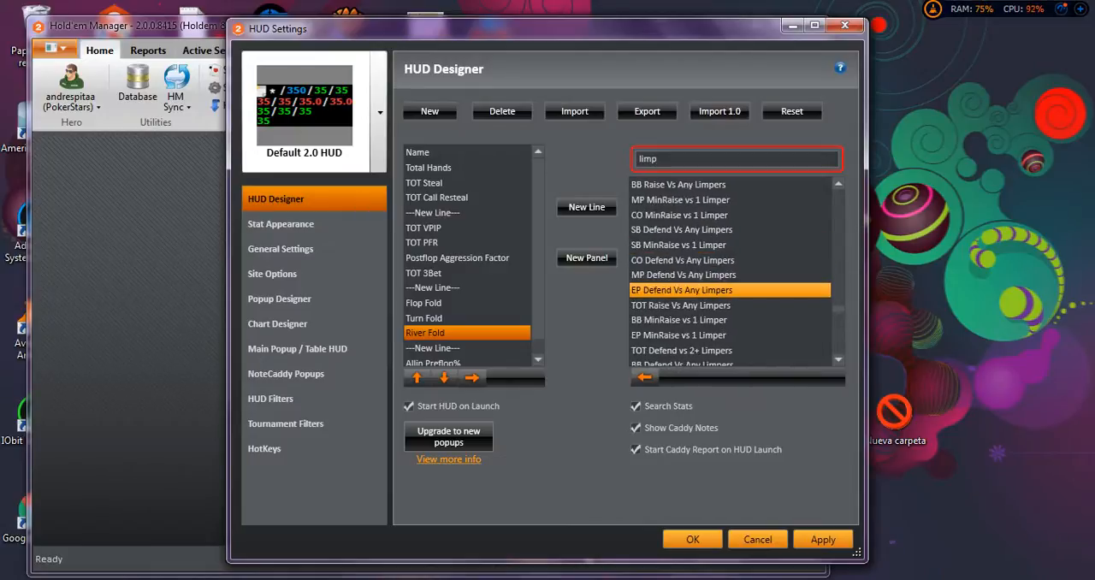
scroll(730, 256, down, 6)
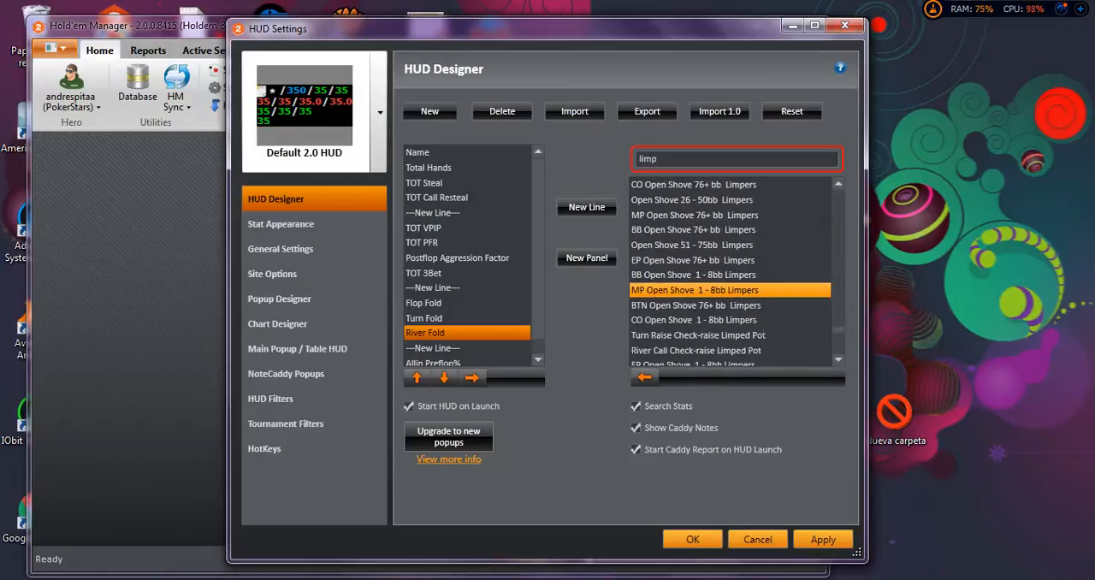
scroll(730, 257, down, 5)
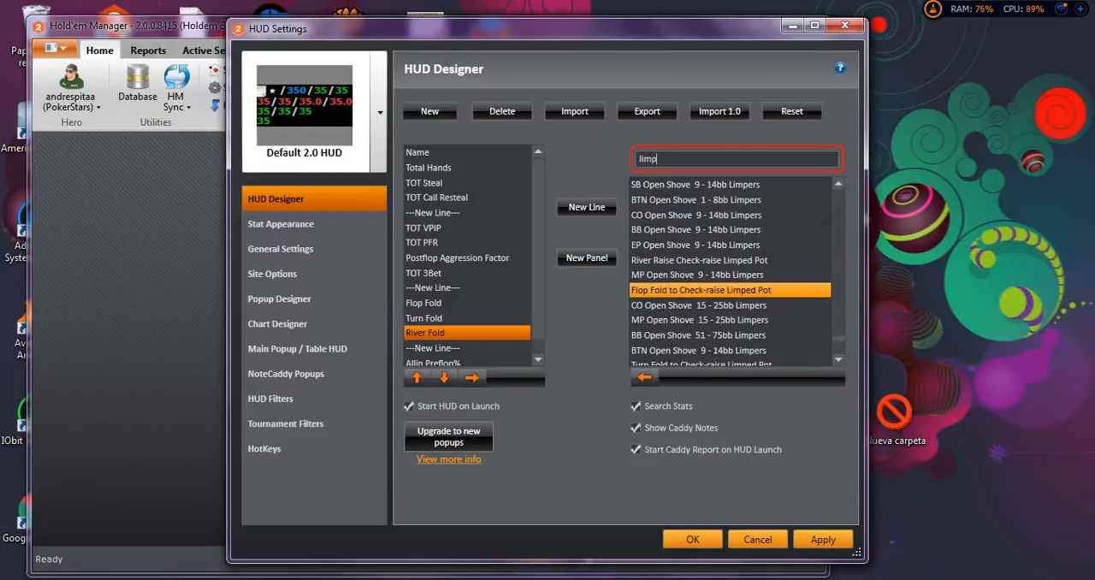
scroll(730, 290, down, 3)
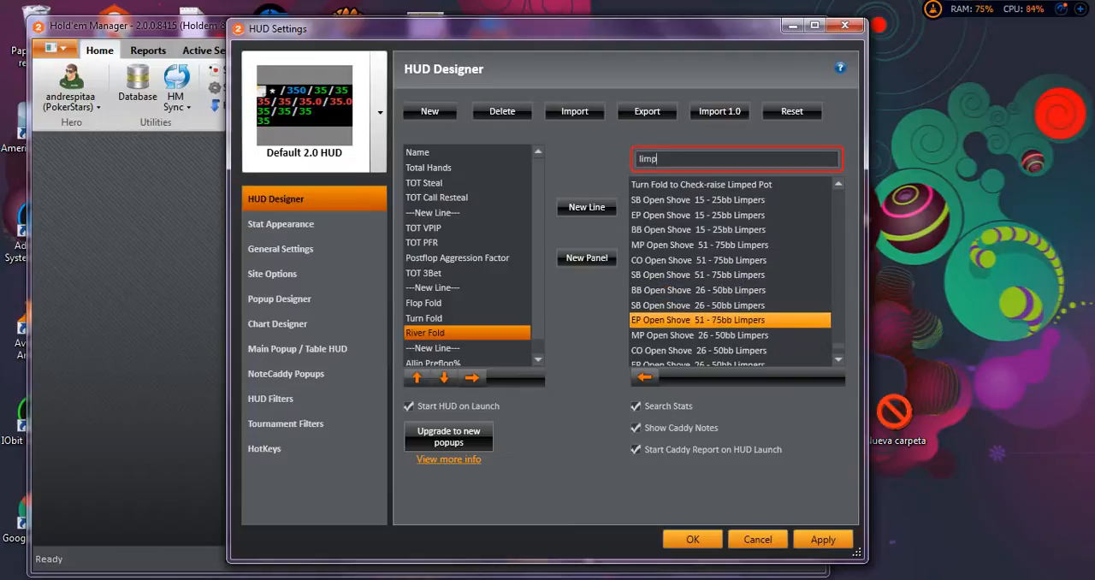
scroll(729, 317, down, 2)
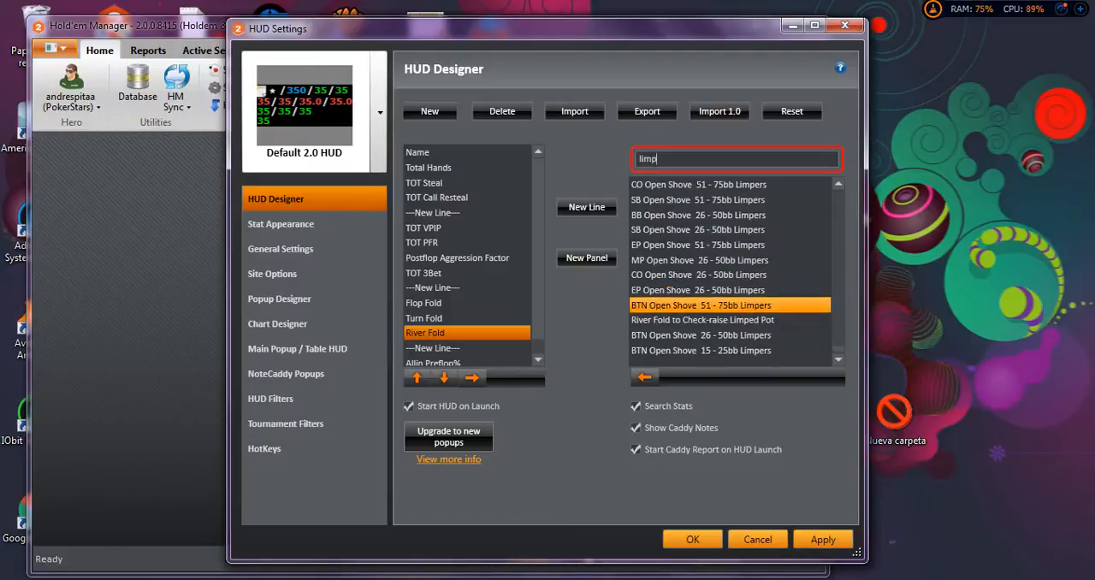
scroll(730, 304, down, 5)
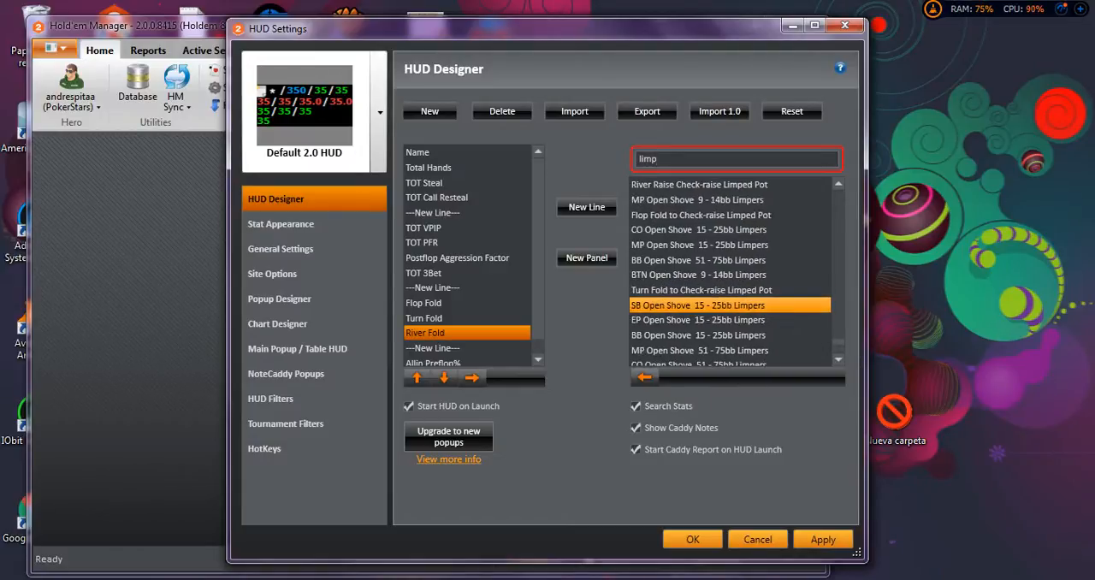
scroll(729, 274, down, 5)
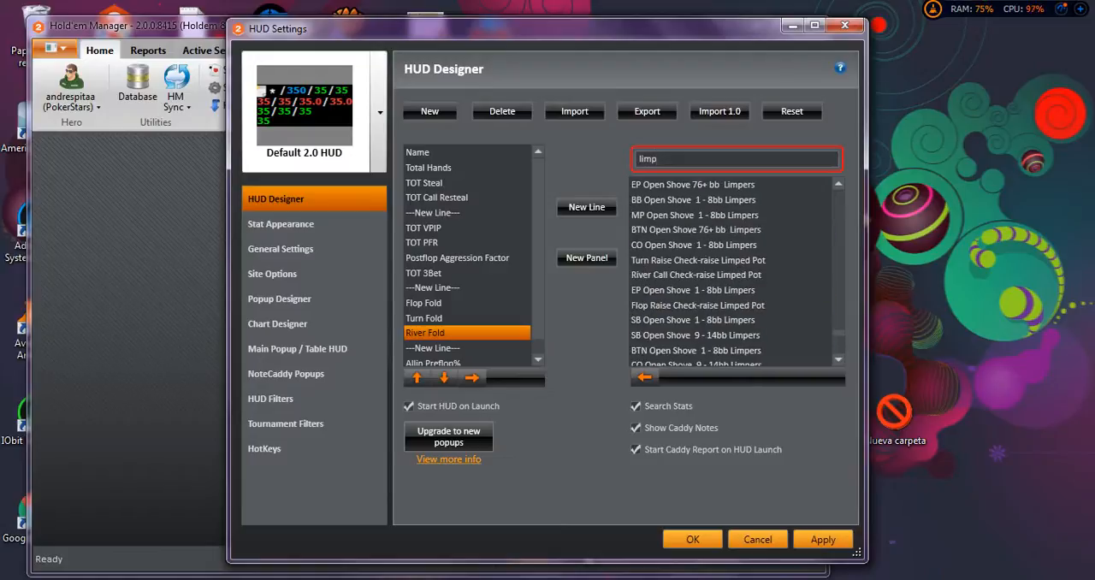
scroll(730, 229, down, 5)
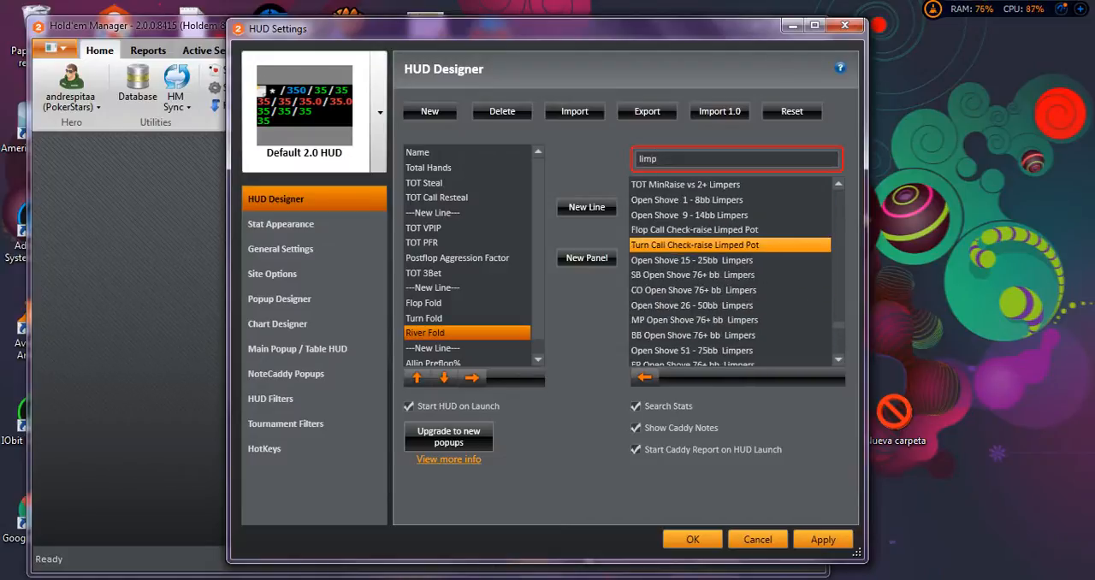
scroll(730, 230, down, 5)
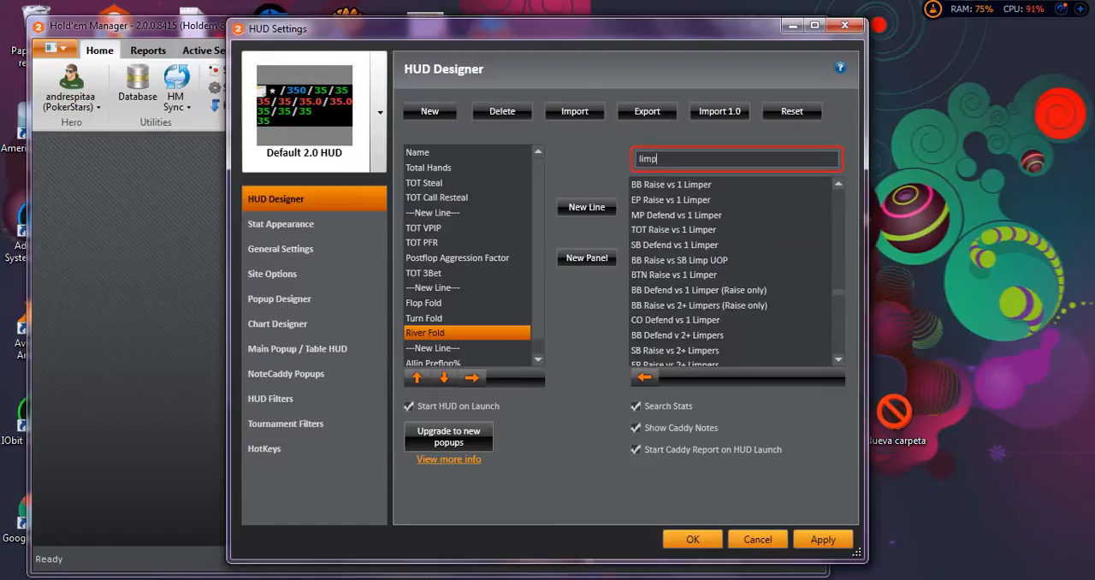
Look through the limp stats, including the NoteCaddy limp stats, the positional Limp-Fold, Limp-Call and Limp-Raise stats, and the PFR Limped Pot stats.
scroll(732, 273, up, 10)
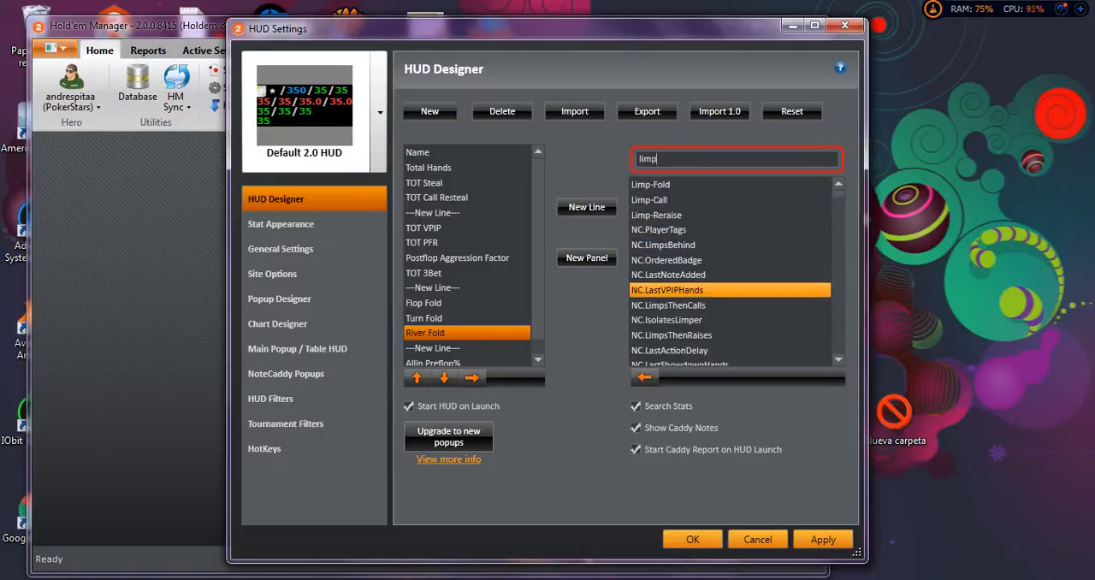
scroll(730, 290, down, 2)
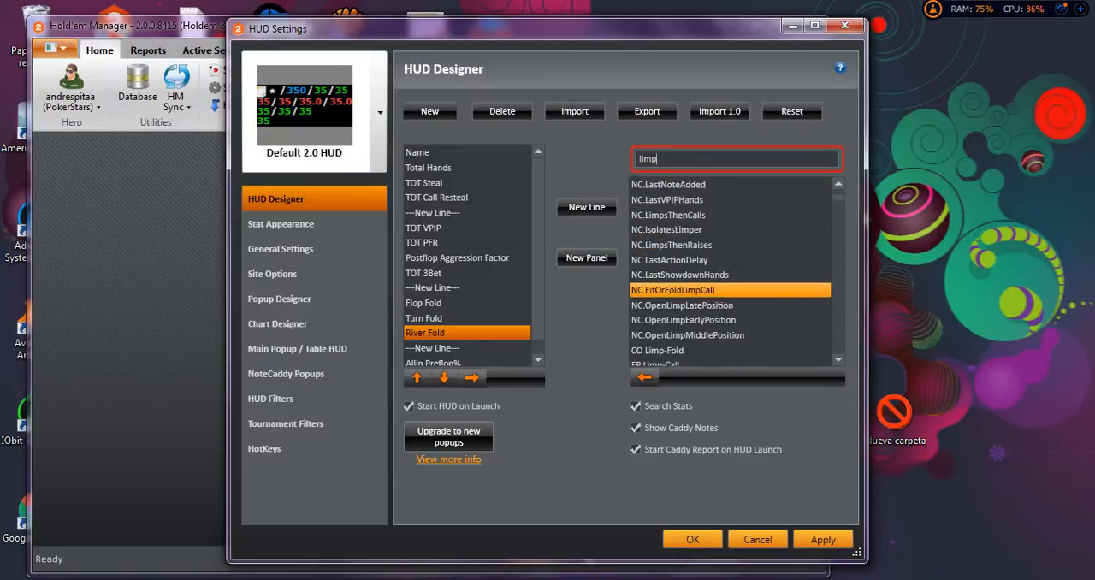
scroll(730, 290, down, 4)
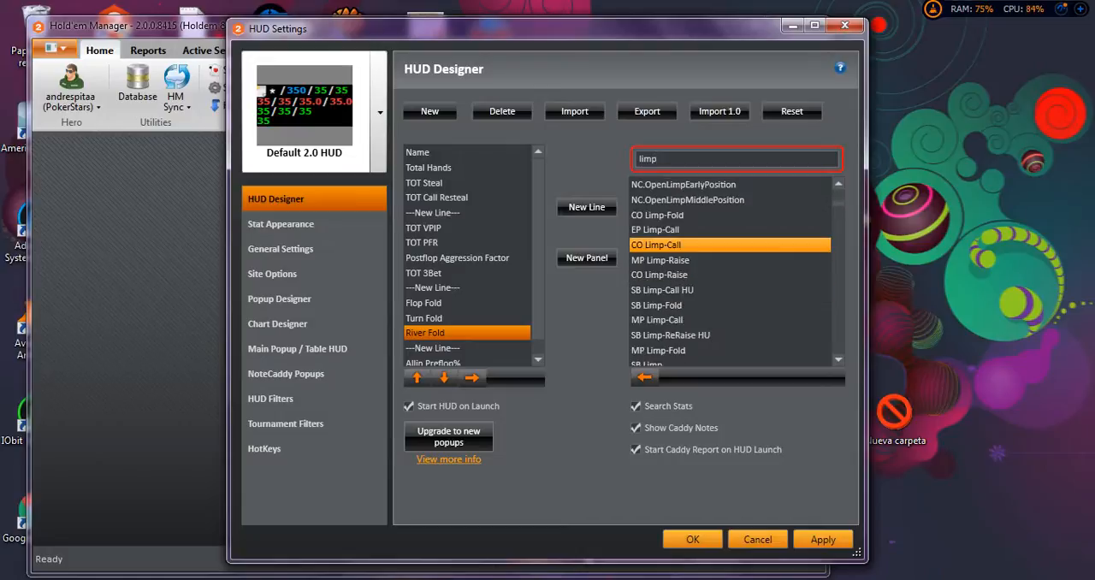
scroll(730, 290, down, 1)
scroll(730, 290, down, 4)
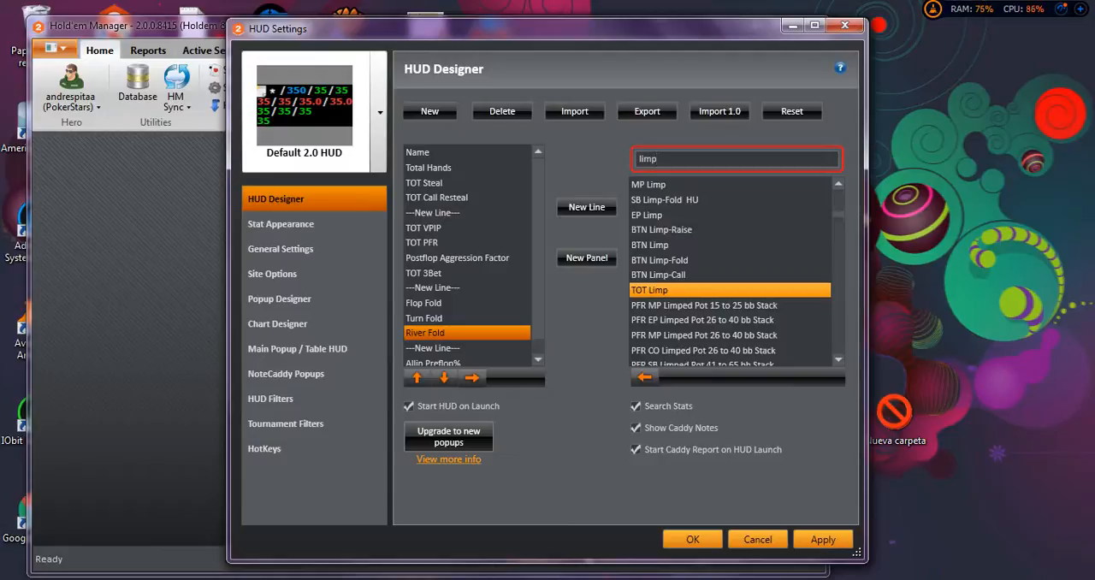
scroll(730, 290, down, 2)
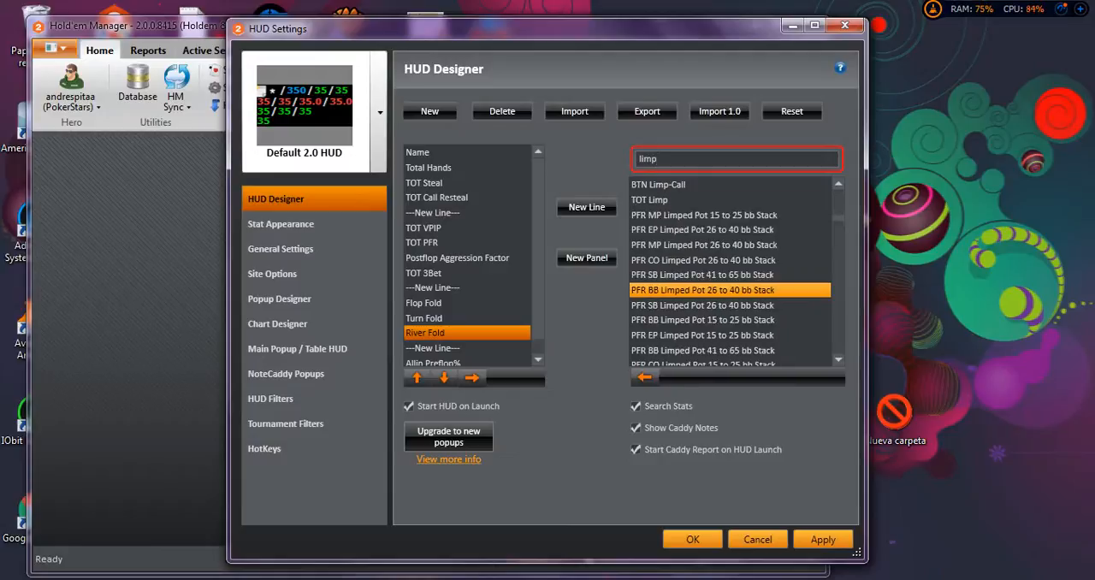
scroll(729, 290, down, 4)
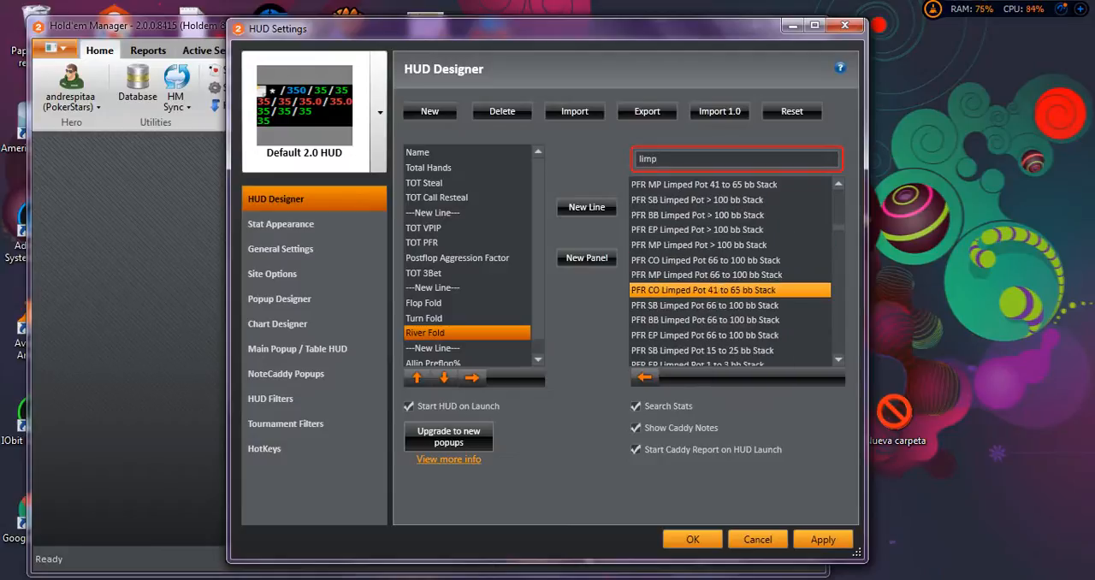
scroll(730, 290, down, 2)
scroll(730, 290, up, 2)
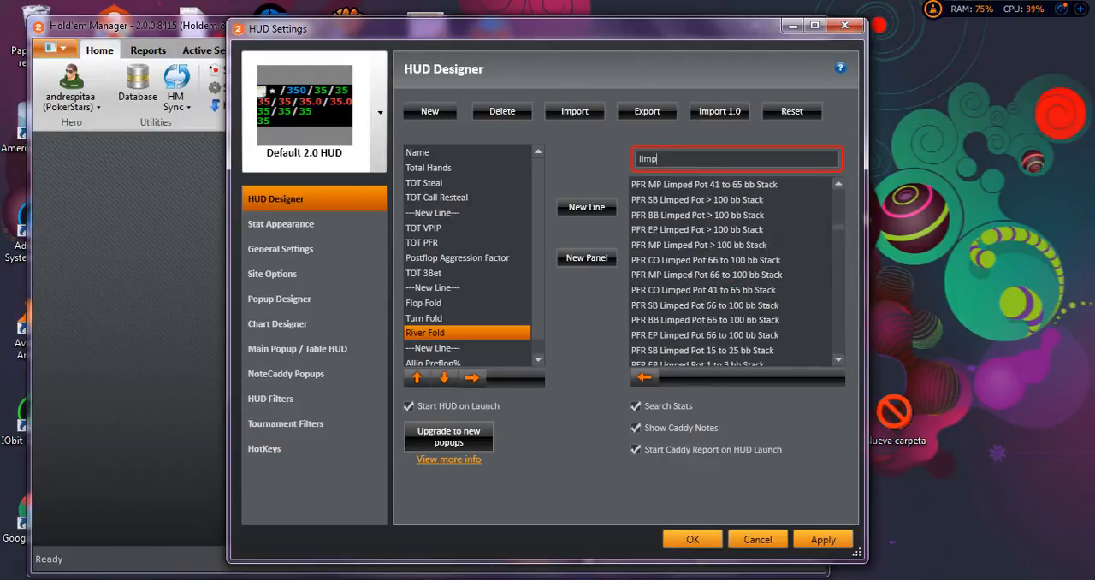
Narrow the stat search to "tot limp" and add the TOT Limp stat to the HUD directly after River Fold.
key(Home)
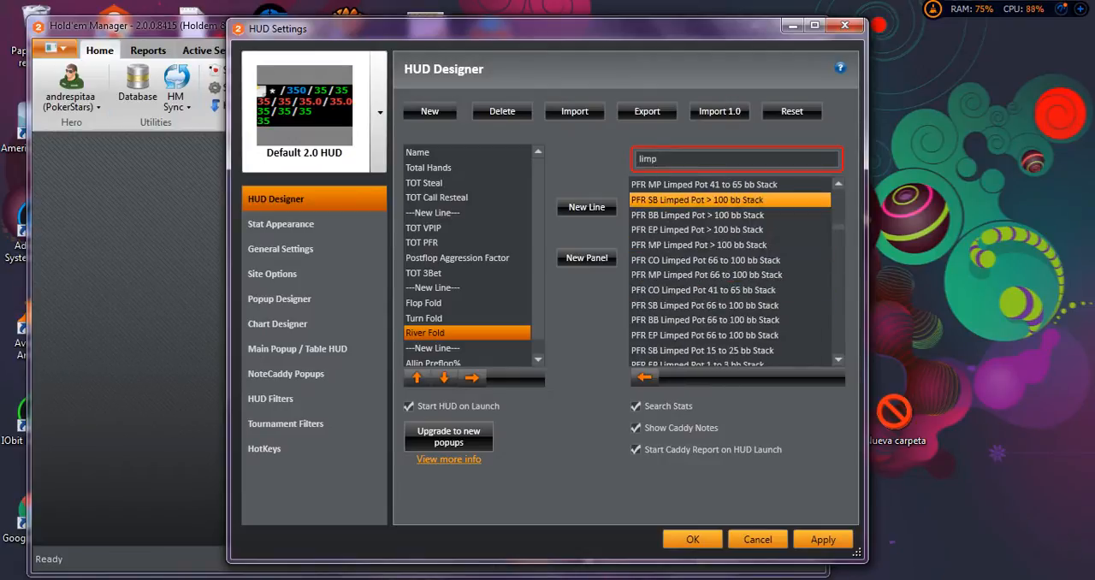
text(tot)
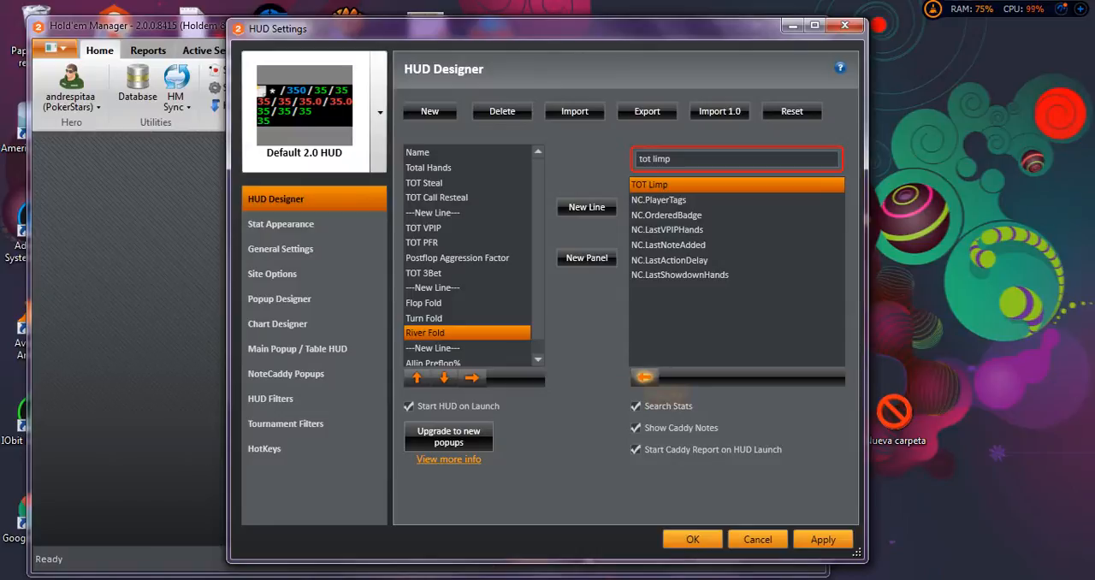
click(645, 376)
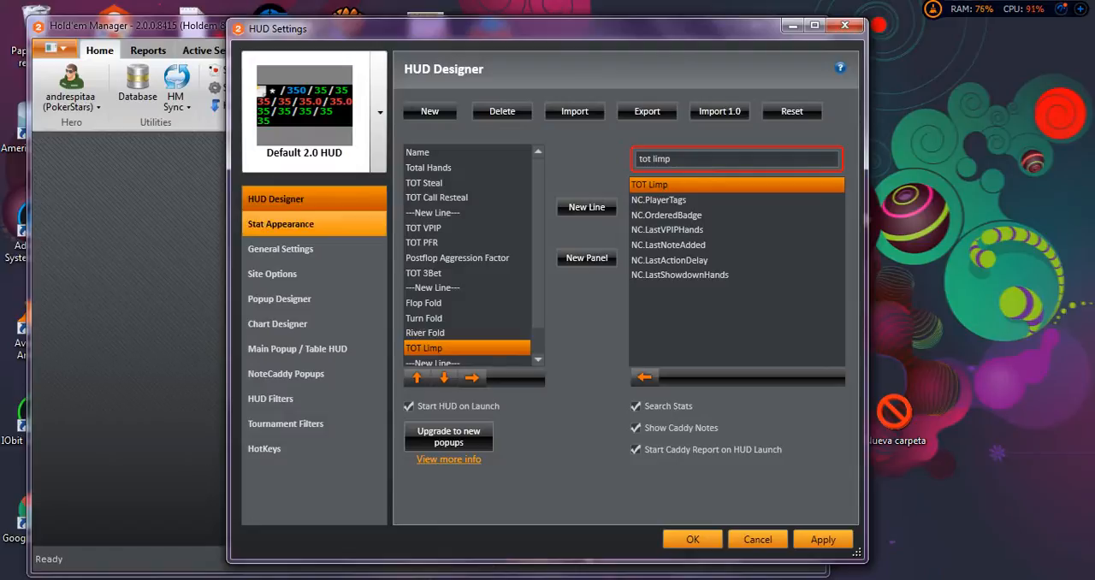
Change the TOT Limp stat's colour to magenta in its stat appearance settings.
click(281, 224)
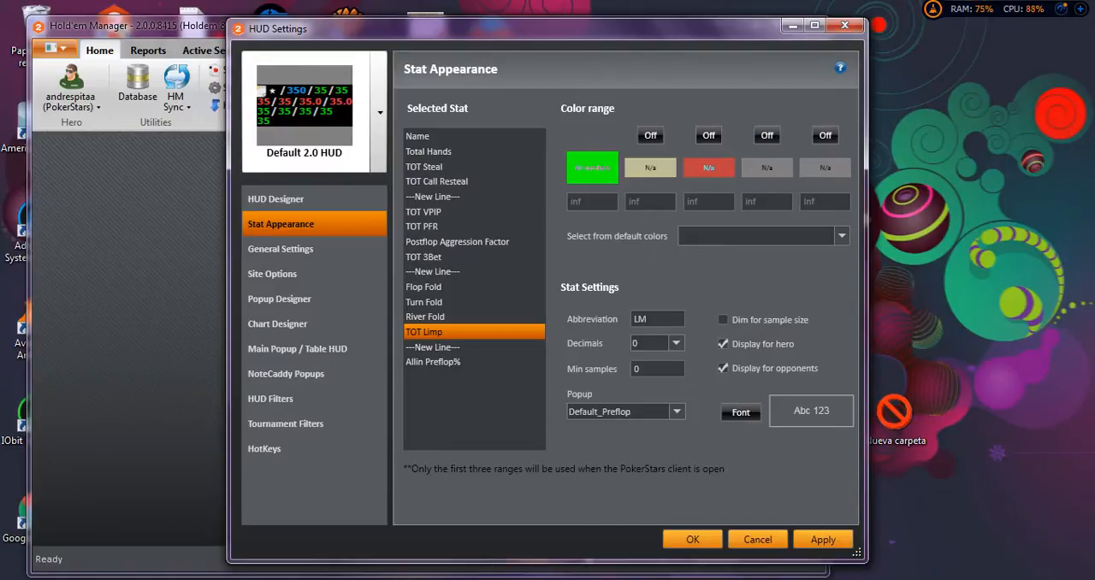
click(592, 167)
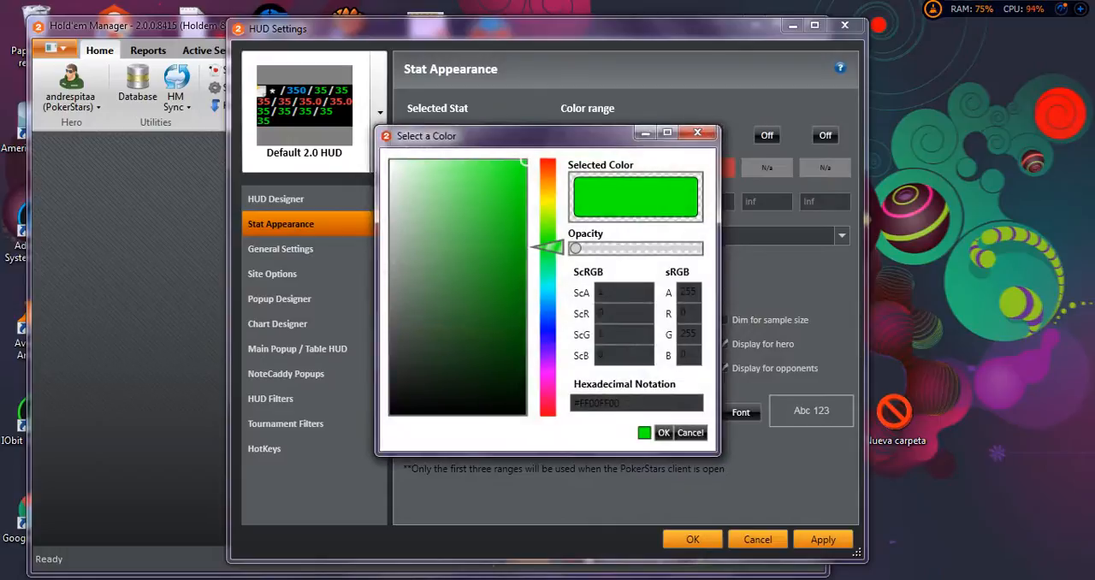
drag(547, 248, 548, 374)
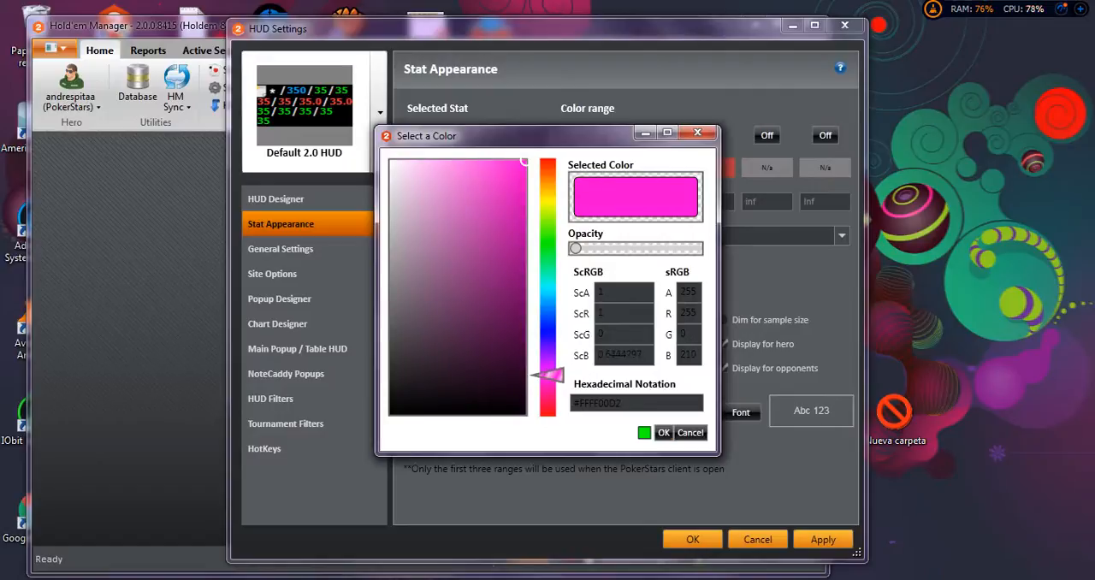
click(663, 432)
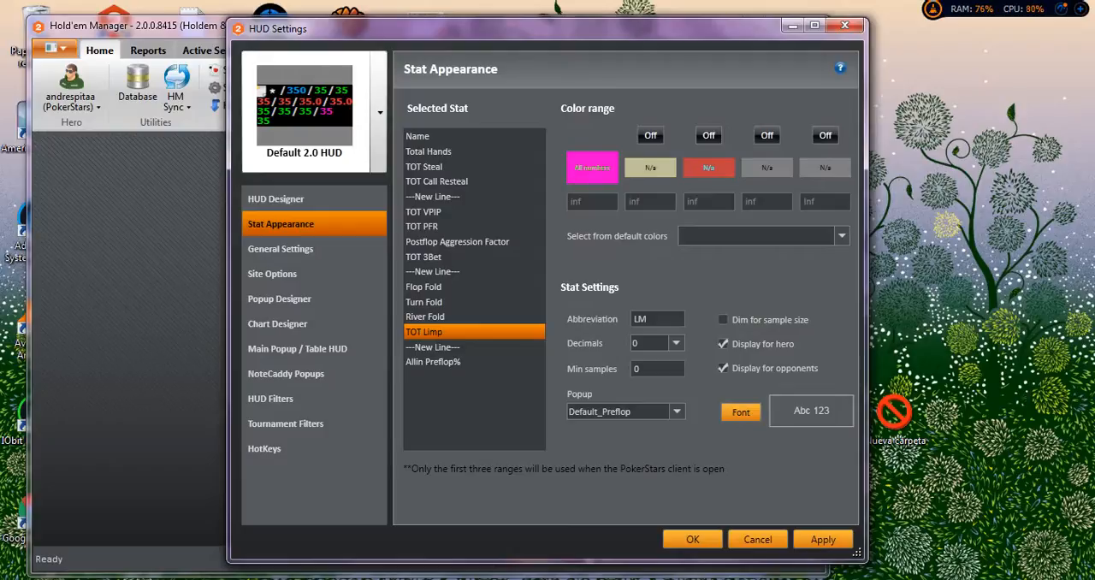
Set the TOT Limp stat's font size to 6.
click(740, 413)
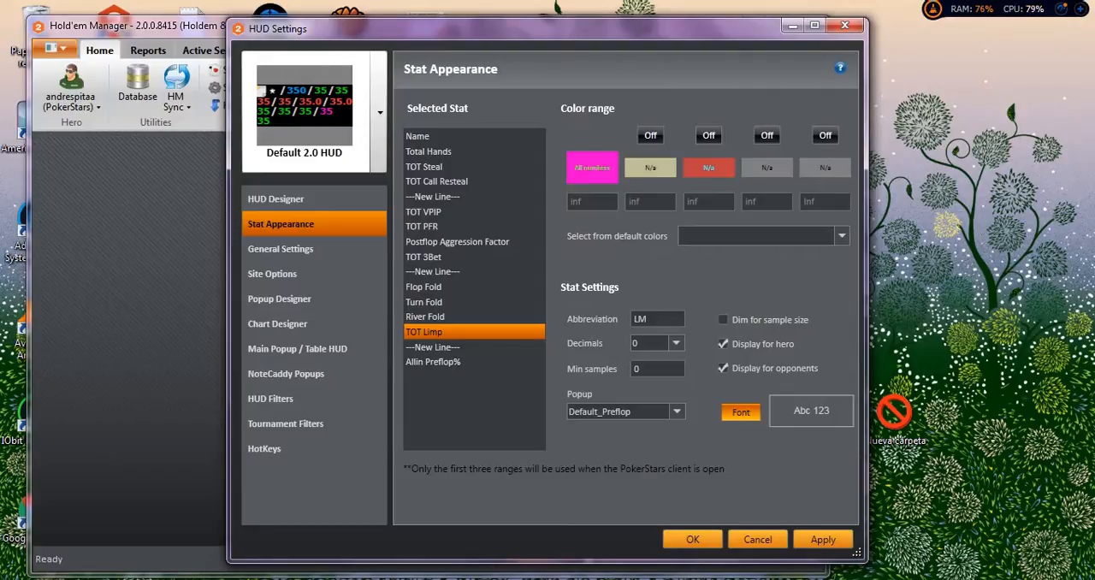
click(741, 411)
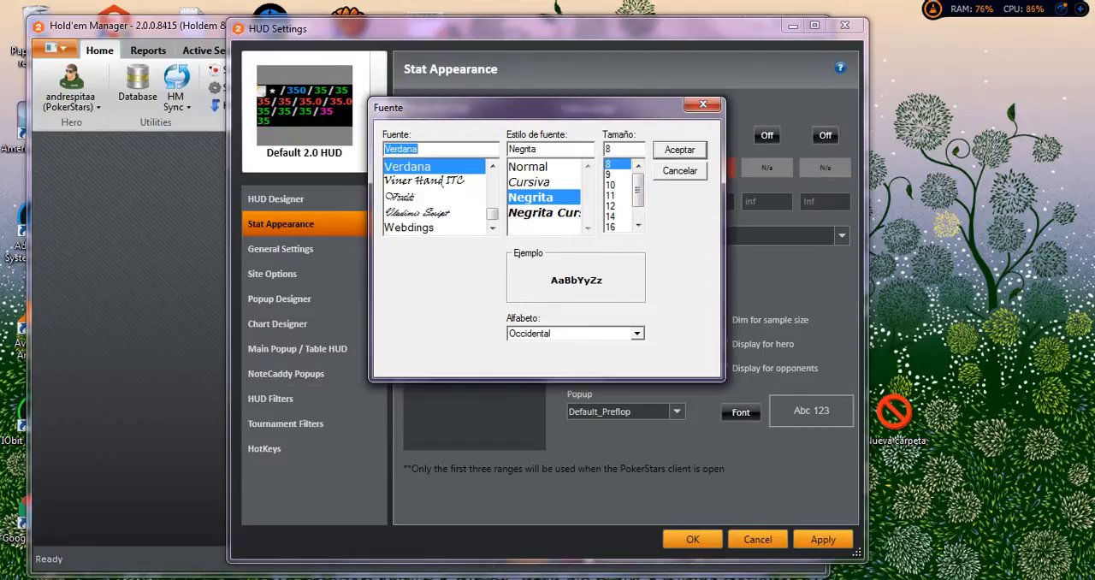
click(612, 163)
text(6)
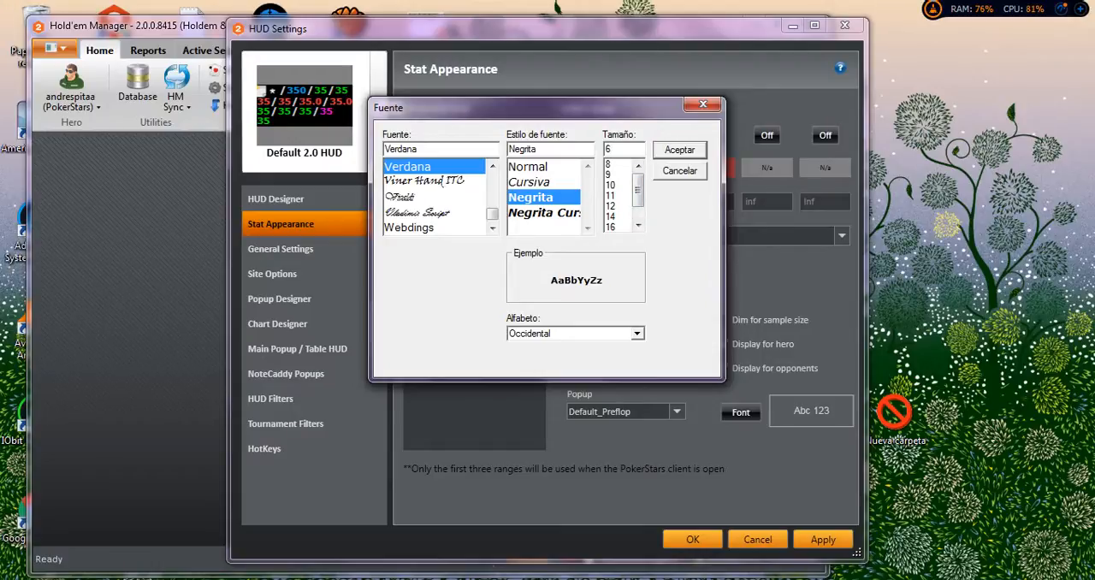
key(Return)
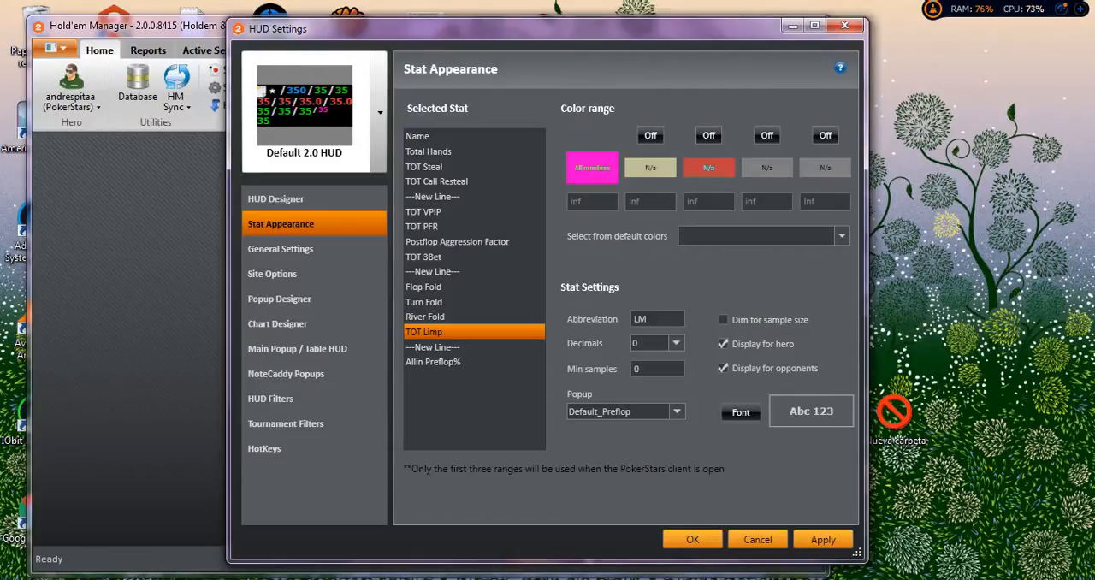
Examine the colour ranges of the TOT VPIP stat, then return to the TOT Limp stat's appearance settings.
click(380, 112)
click(380, 112)
click(474, 212)
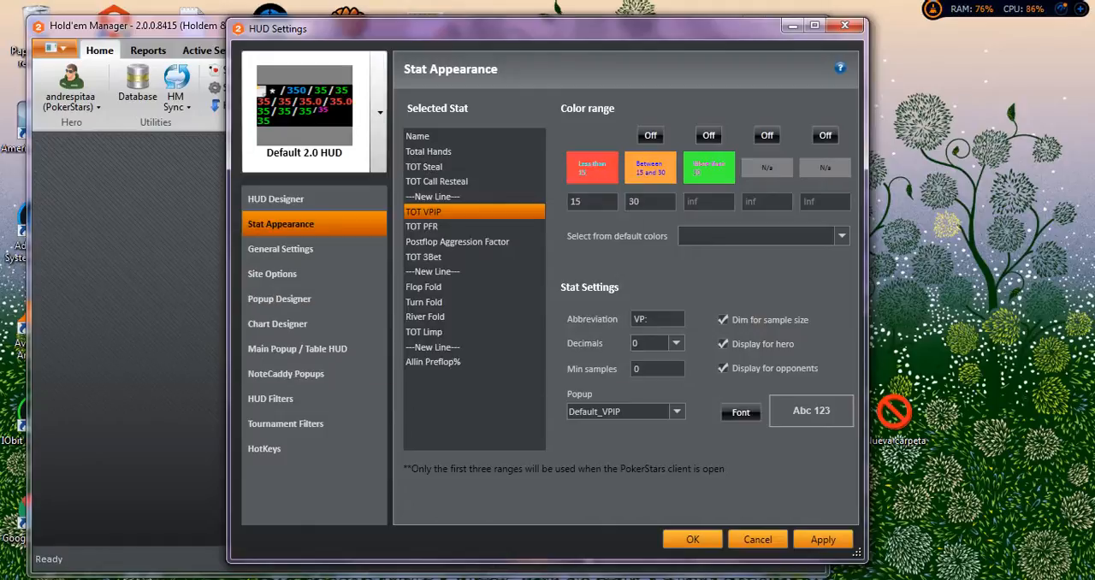
click(427, 331)
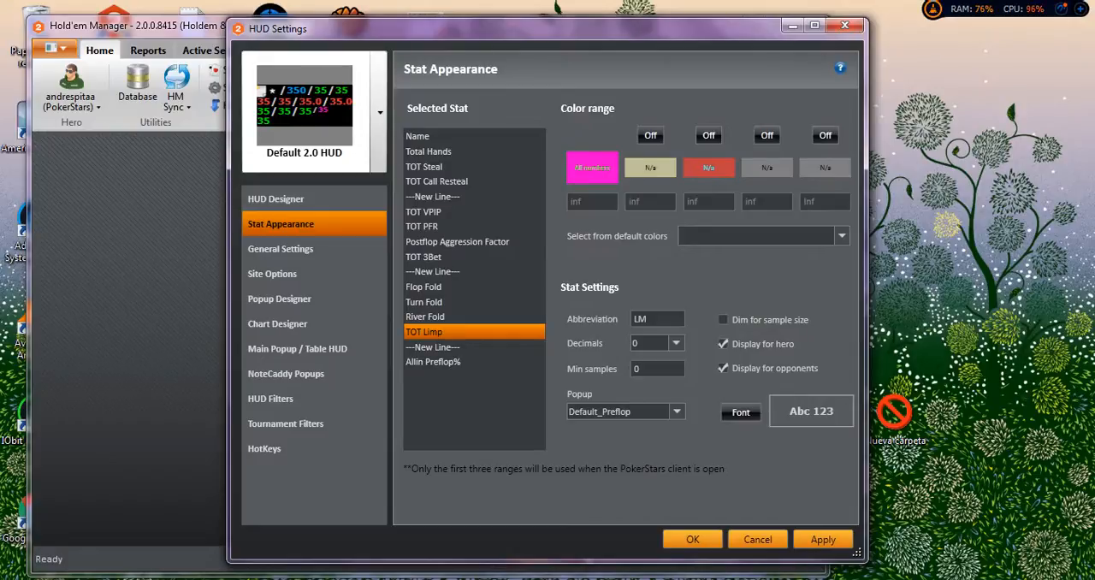
Enable a second colour range for the TOT Limp stat and set the first range's limit to 10.
click(592, 168)
click(696, 135)
click(650, 135)
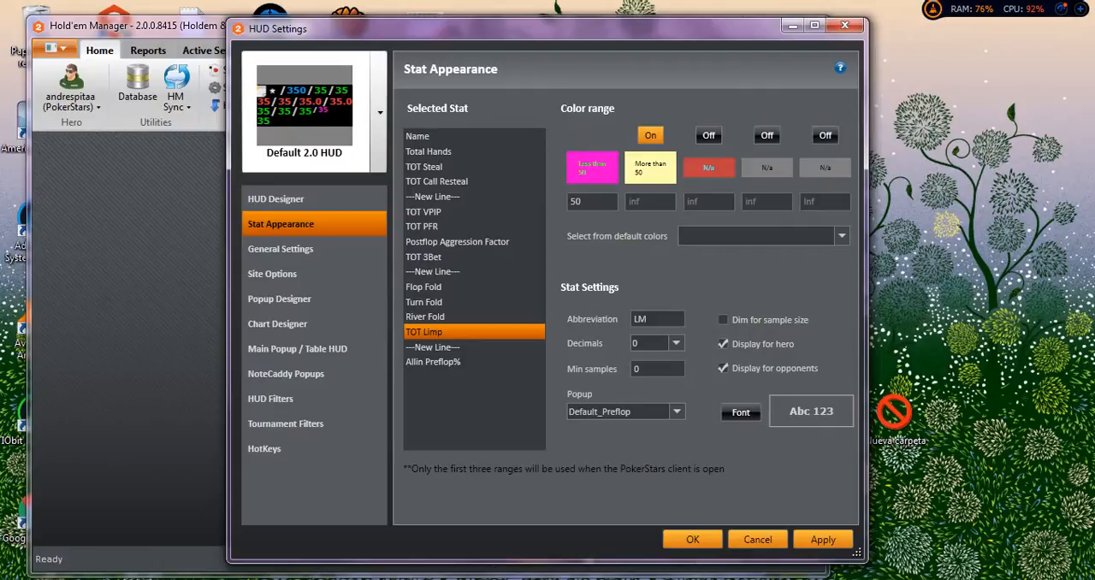
double_click(580, 201)
text(10)
text(20)
key(BackSpace)
key(BackSpace)
Change the colour of TOT Limp's second range to bright yellow (#FFE1F818).
click(651, 166)
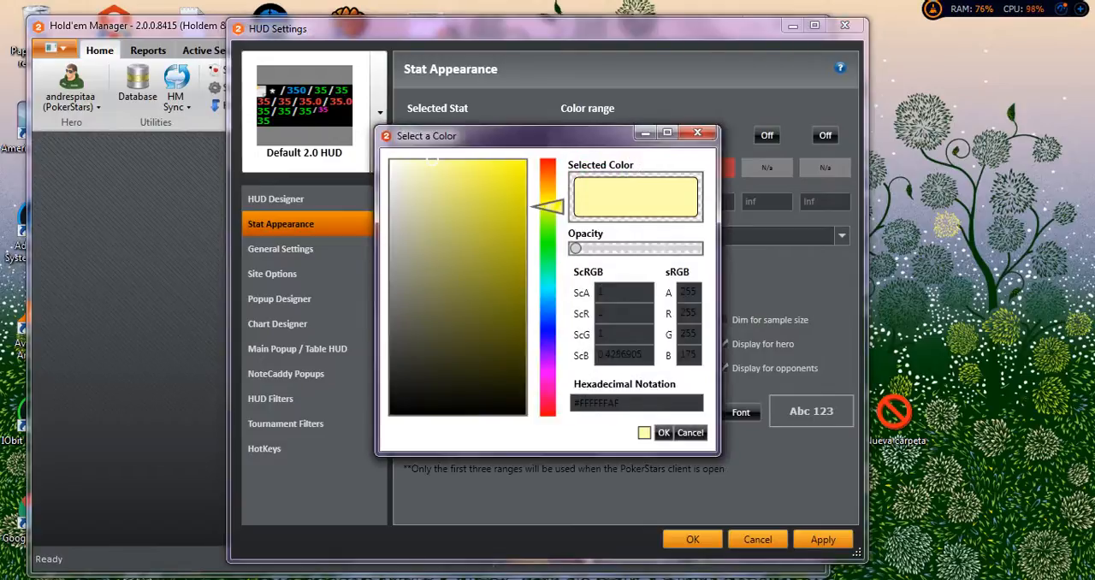
mouse_move(548, 207)
mouse_down()
mouse_move(548, 176)
mouse_move(547, 202)
mouse_up()
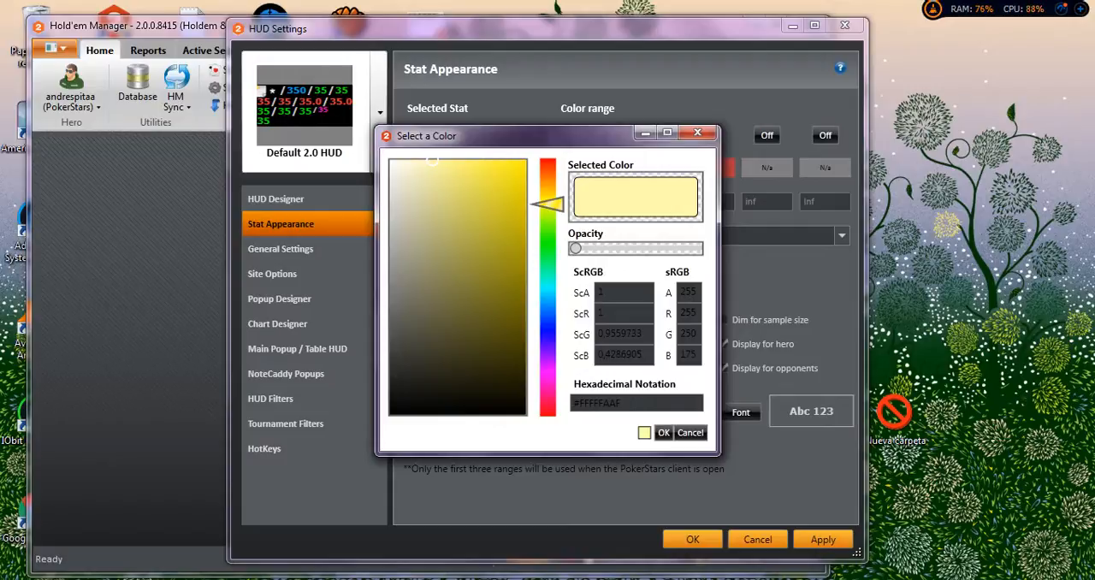
mouse_move(548, 204)
mouse_down()
mouse_move(547, 188)
mouse_move(548, 409)
mouse_move(547, 224)
mouse_up()
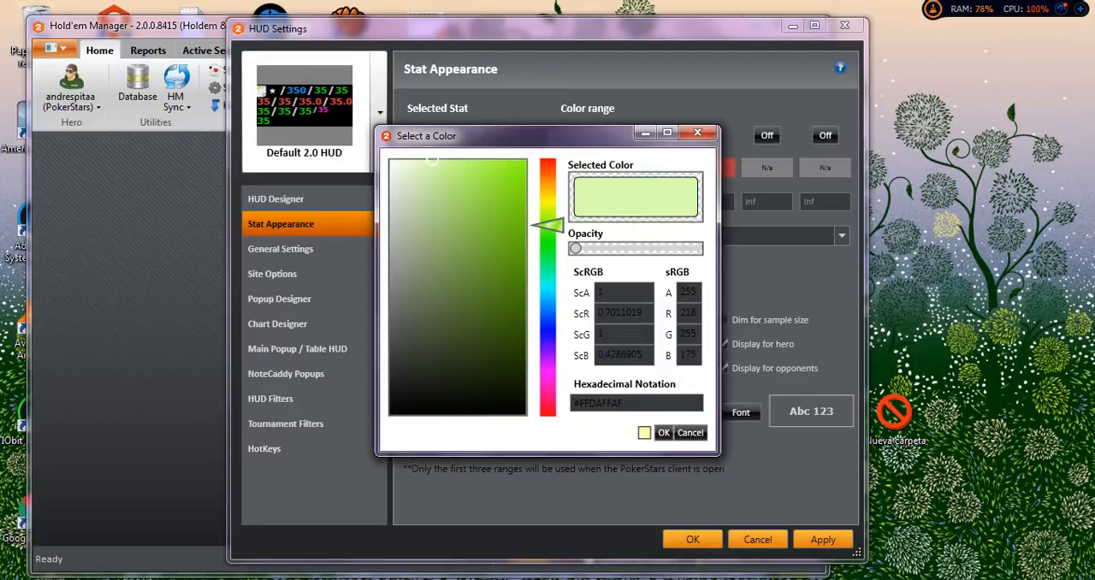
drag(548, 224, 548, 200)
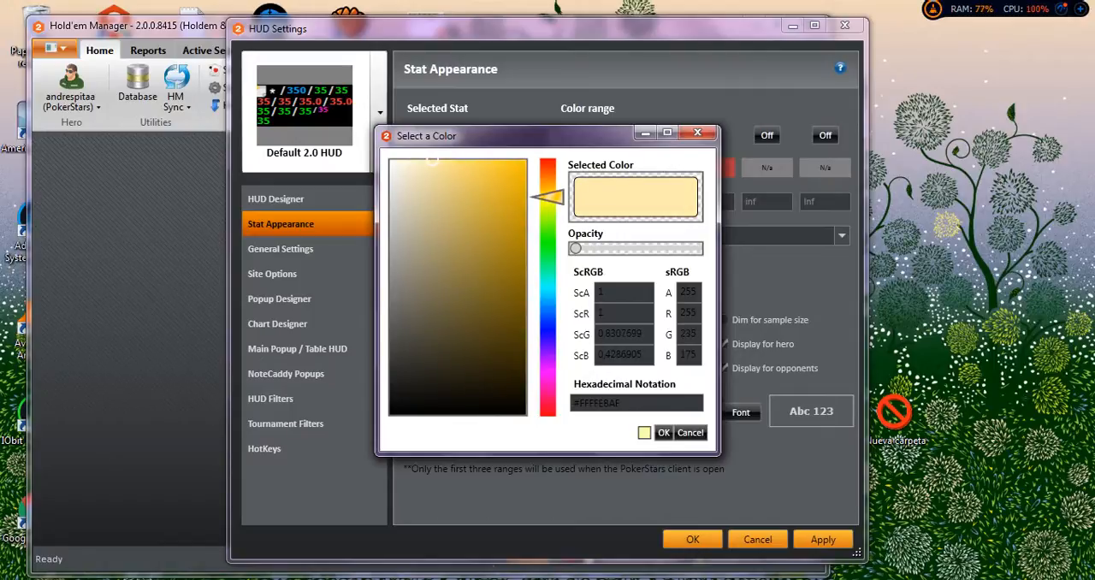
drag(547, 197, 547, 185)
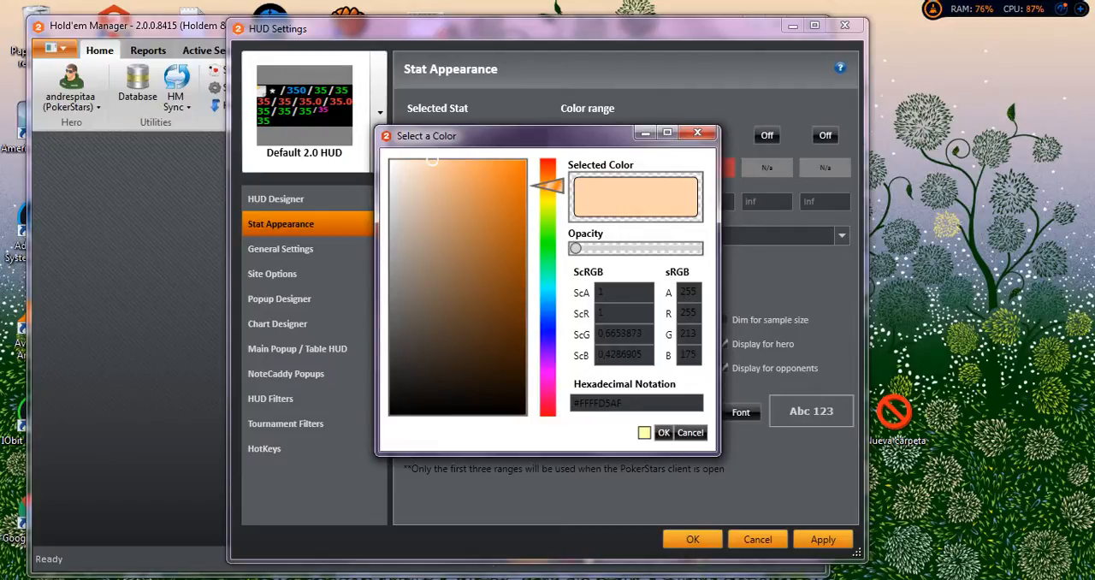
click(495, 199)
mouse_move(547, 184)
mouse_down()
mouse_move(547, 196)
mouse_move(479, 186)
mouse_move(499, 202)
mouse_move(482, 262)
mouse_up()
click(495, 182)
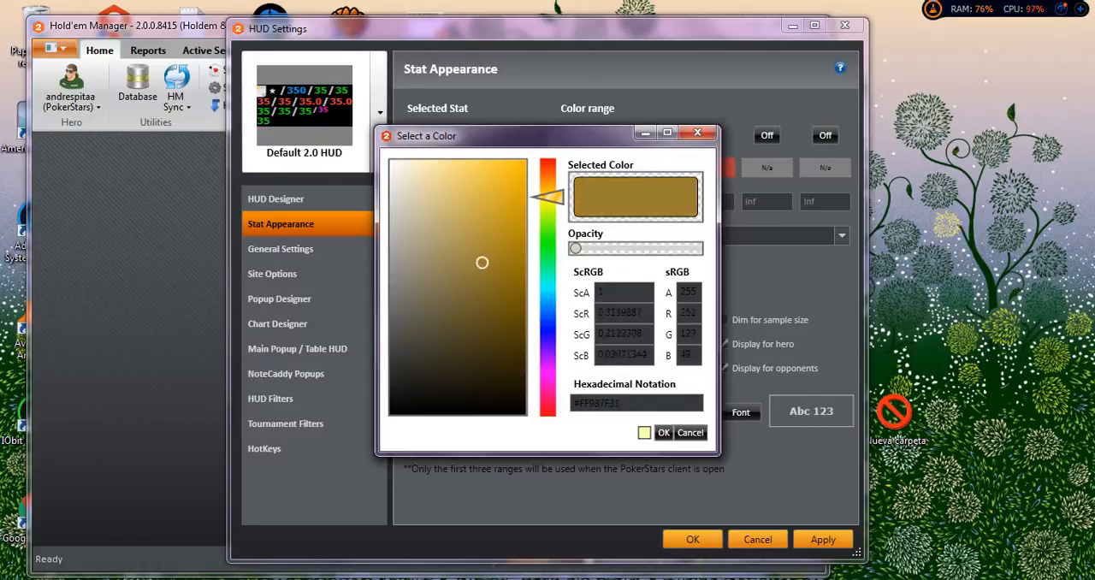
drag(547, 197, 547, 210)
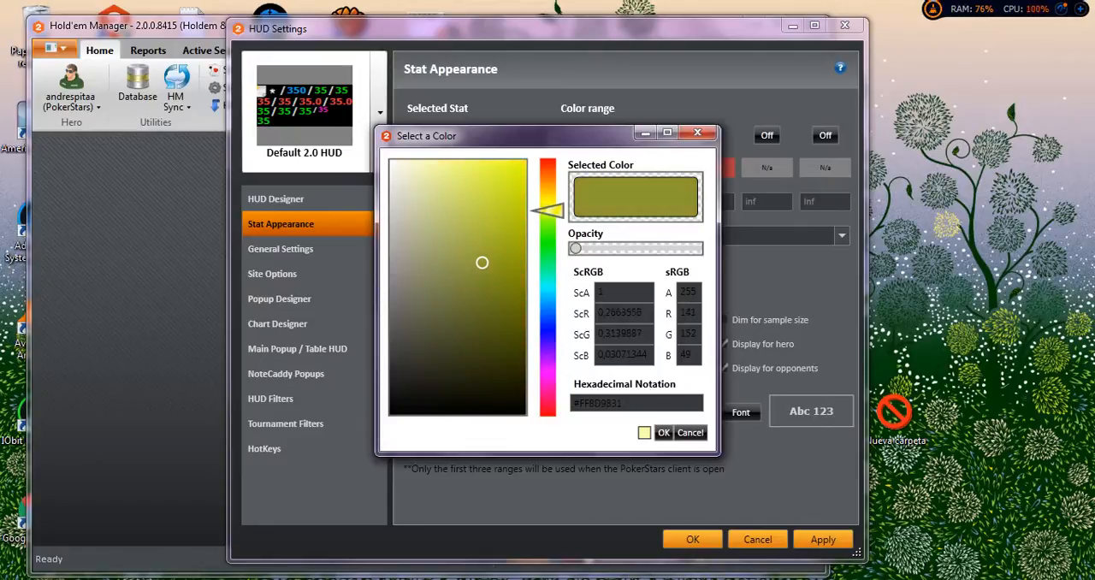
click(512, 167)
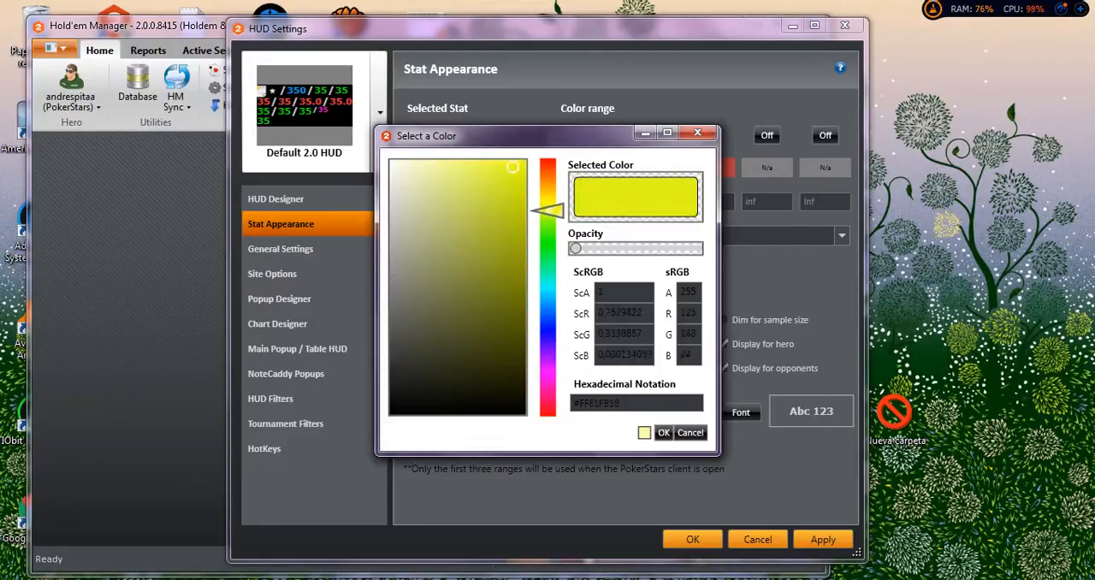
click(664, 432)
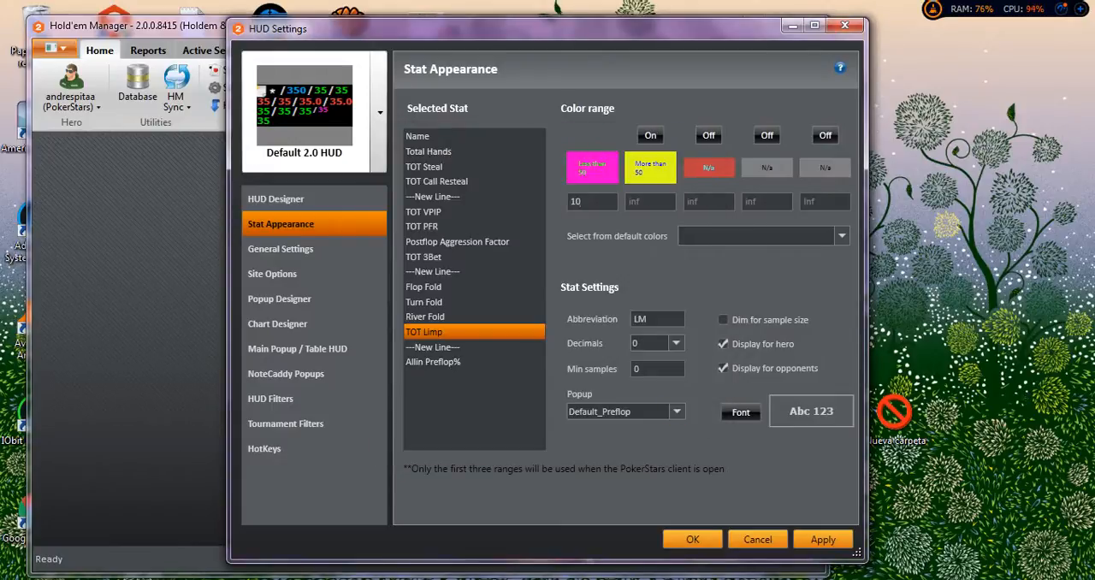
Check the colours assigned to TOT Limp's first and second ranges without changing them.
click(650, 167)
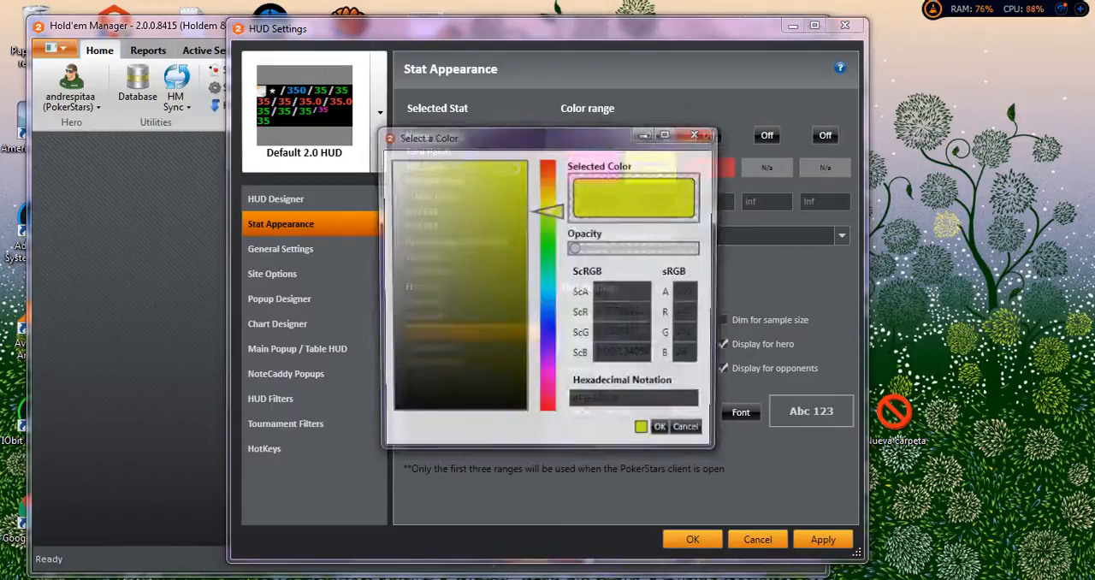
click(694, 135)
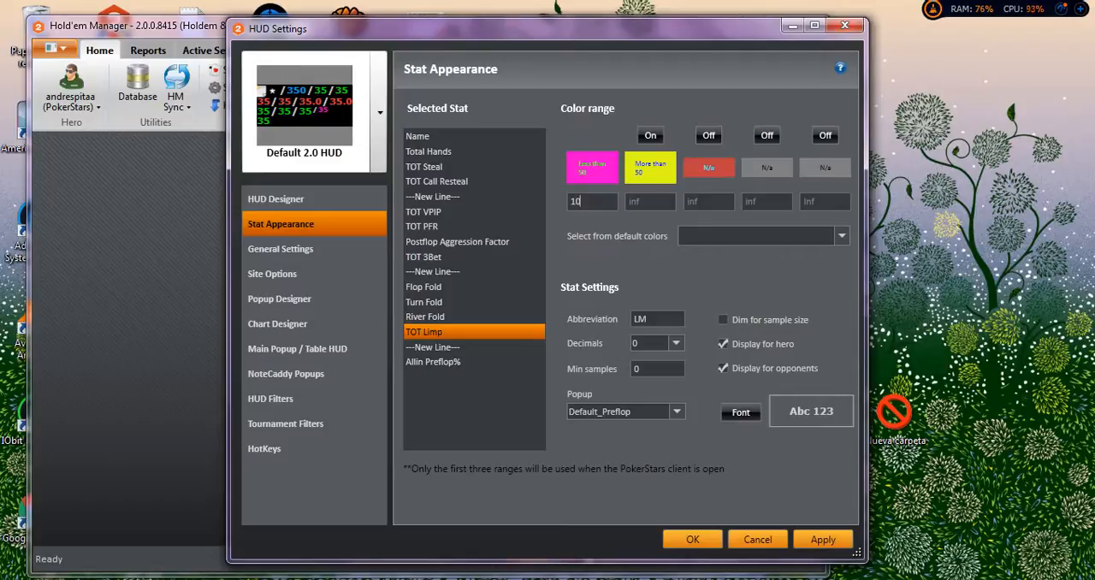
click(592, 167)
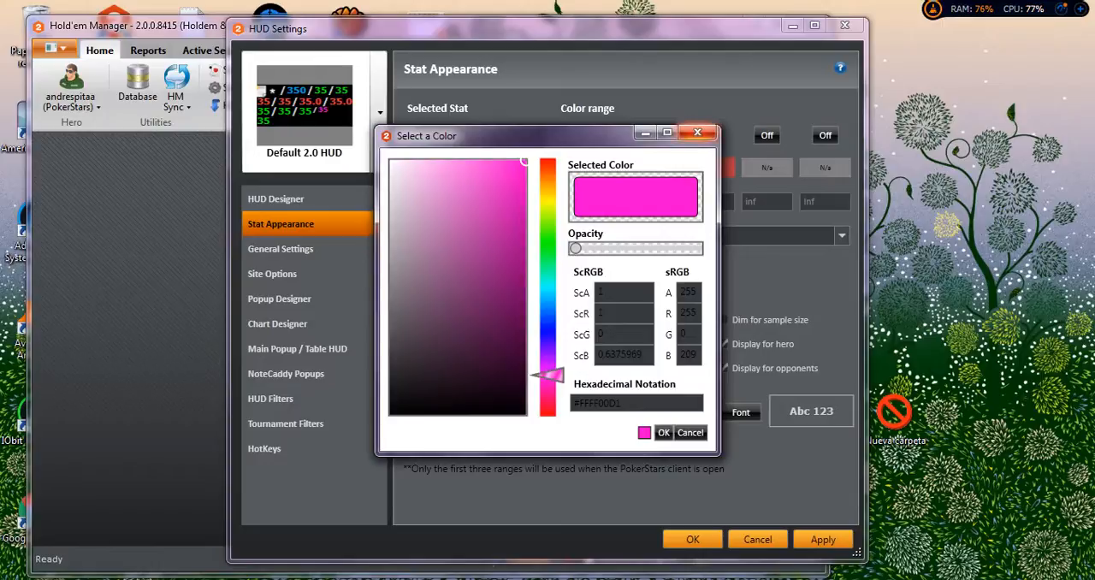
click(697, 132)
click(651, 167)
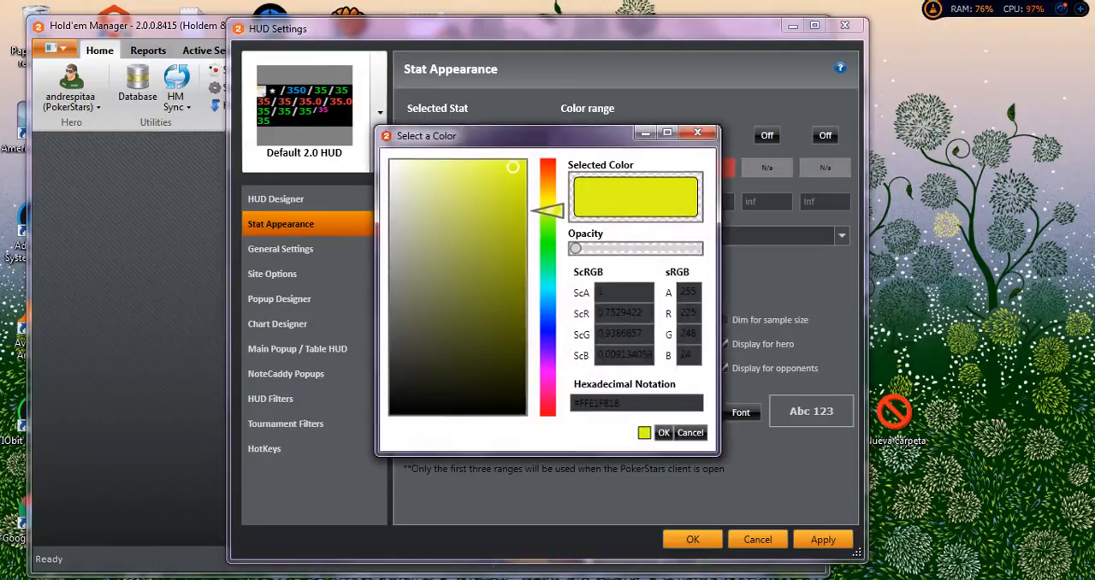
click(698, 133)
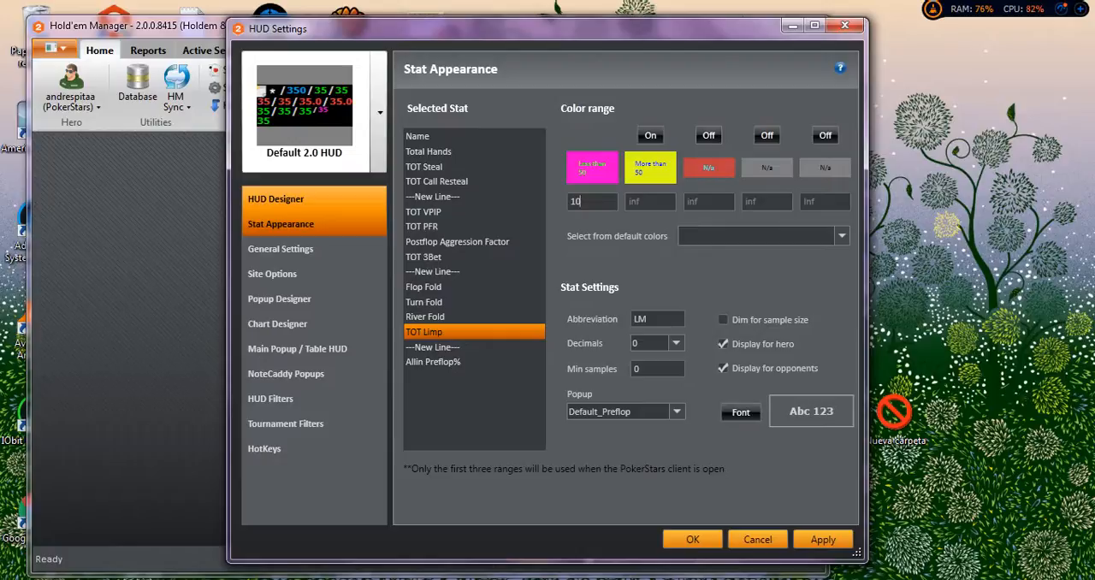
click(380, 112)
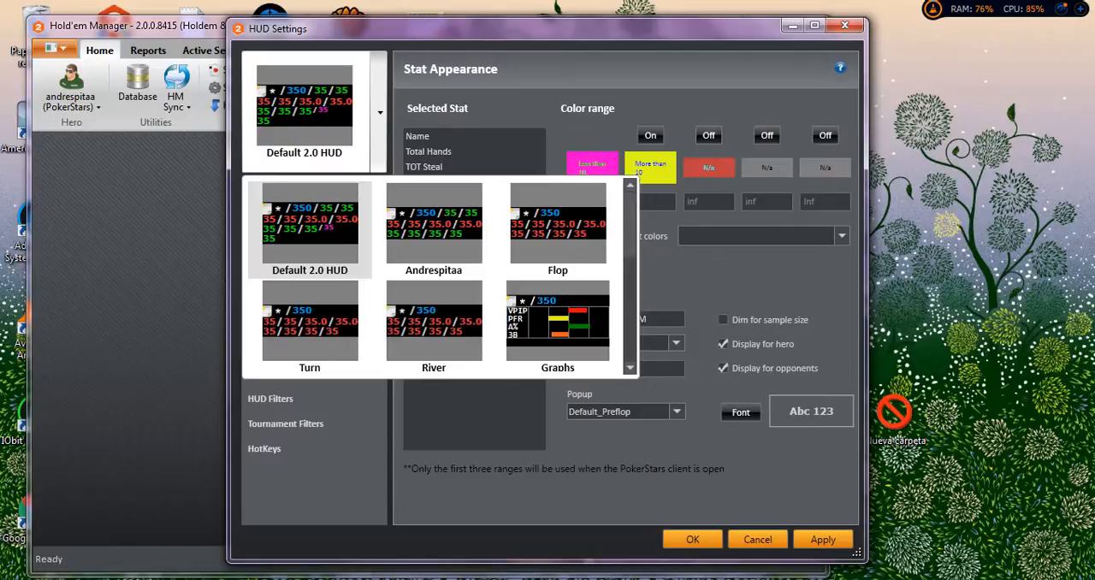
click(380, 113)
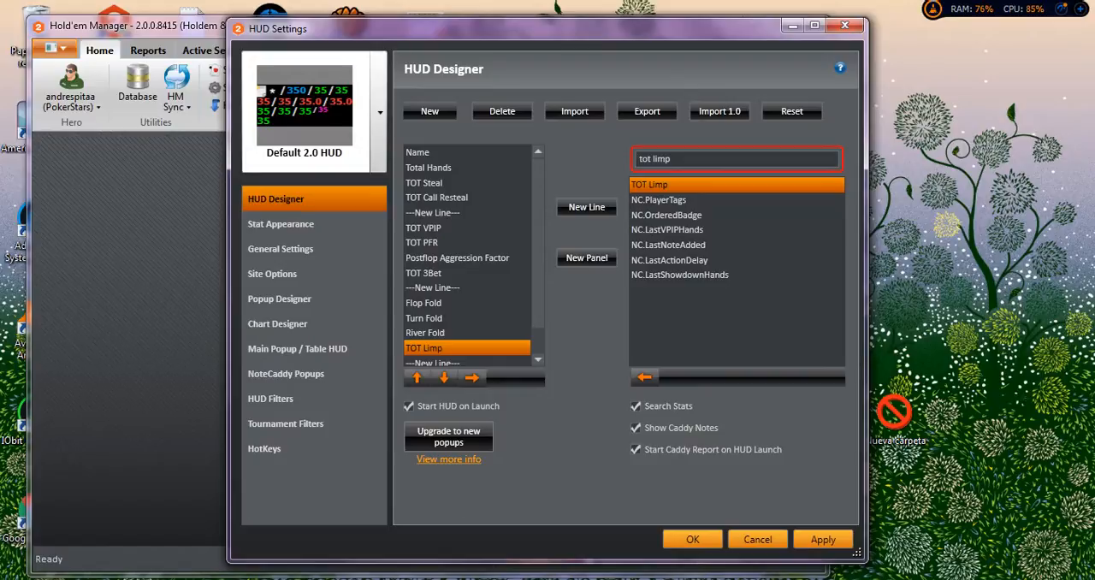
Search the HUD Designer's available stats for "fold 3" and check the matching 3Bet-pot fold stats.
key(ctrl+a)
text(fold)
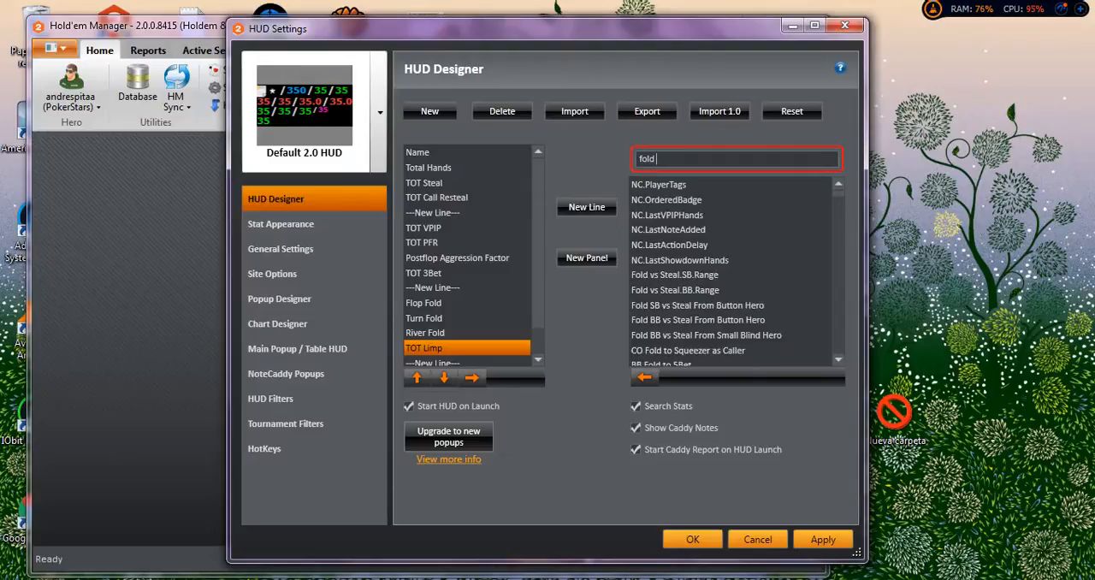
text( 3)
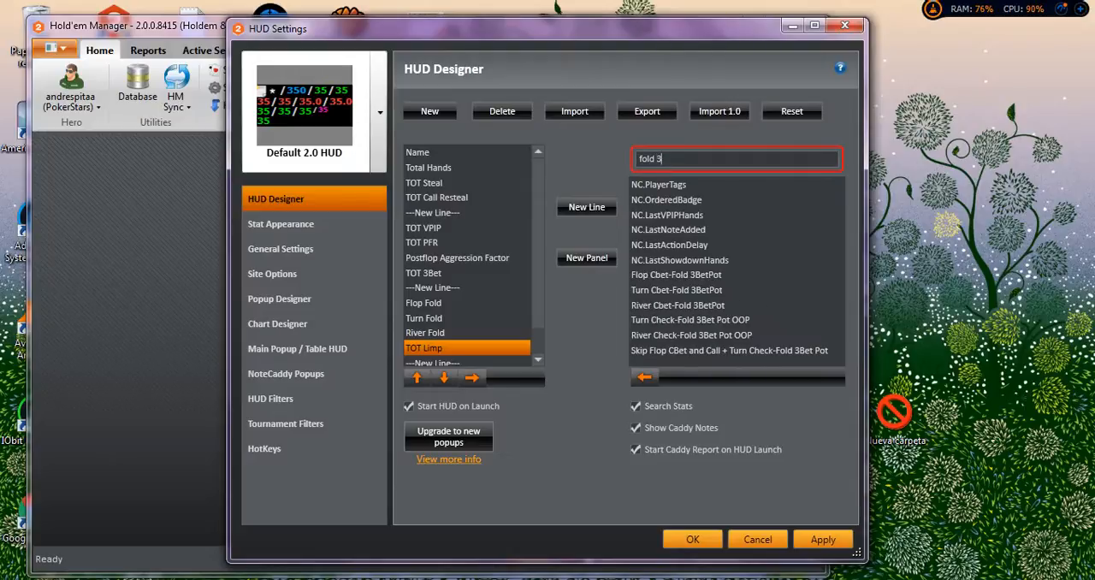
key(Down)
key(Down)
key(Down)
key(Down)
key(Down)
key(Down)
key(Down)
click(676, 274)
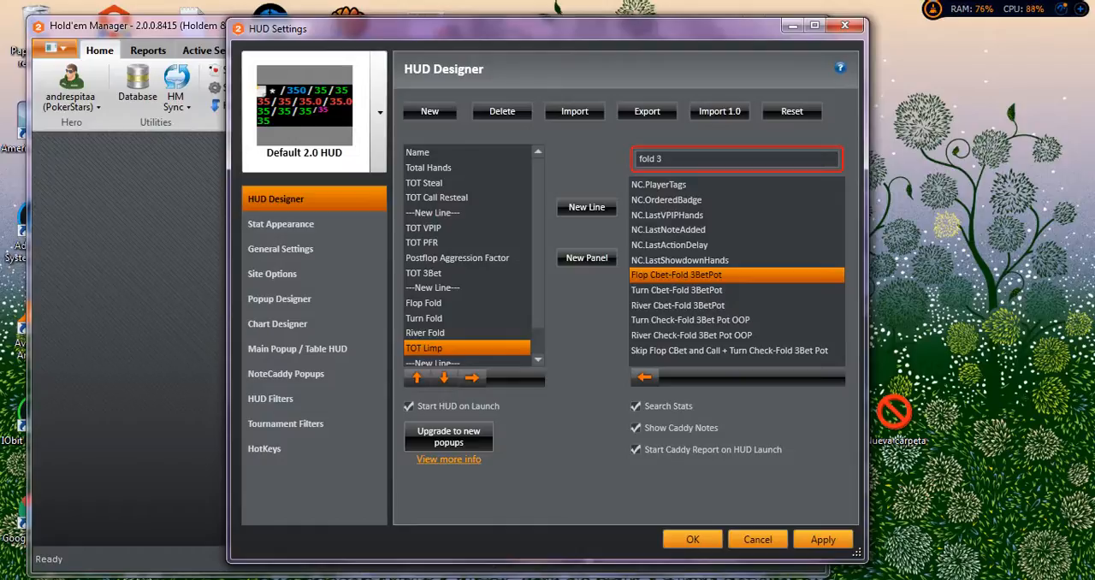
Broaden the stat search to "fold" and look through the matching stats for the overall fold-to-3Bet stat.
key(BackSpace)
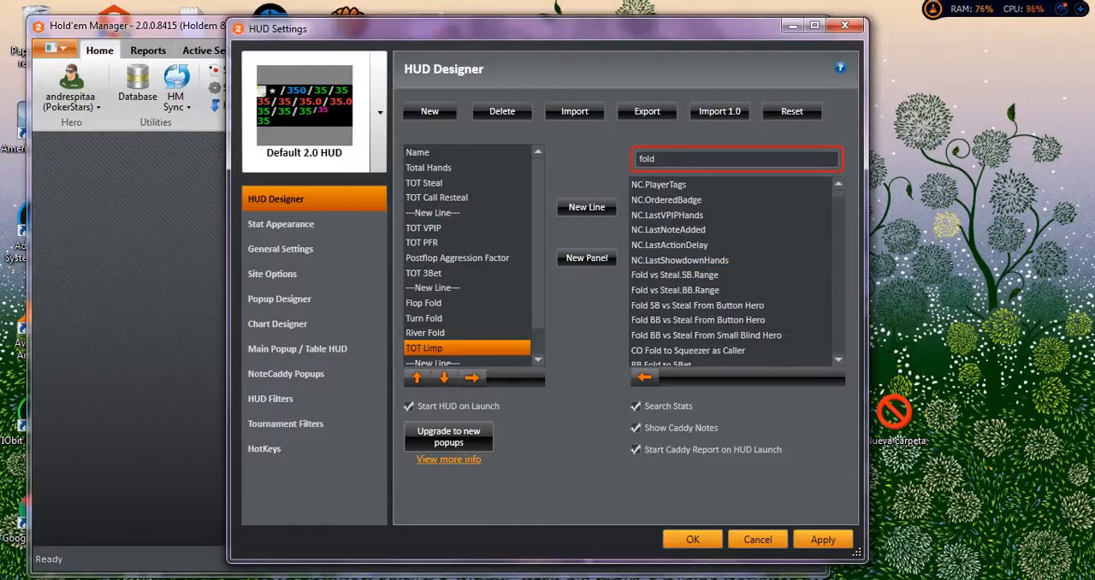
scroll(731, 274, down, 1)
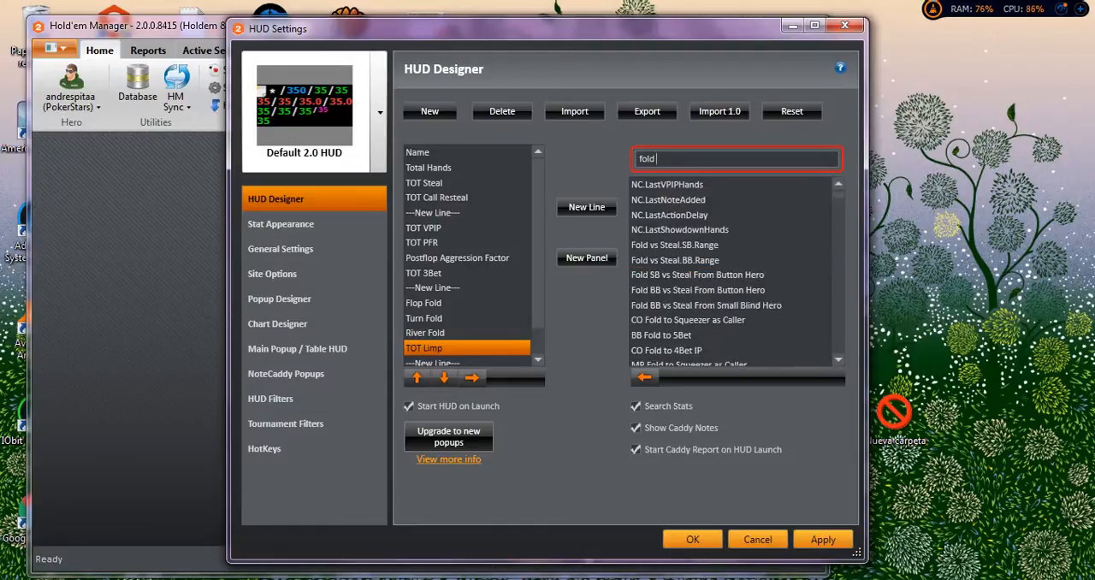
scroll(707, 275, down, 2)
scroll(731, 274, down, 1)
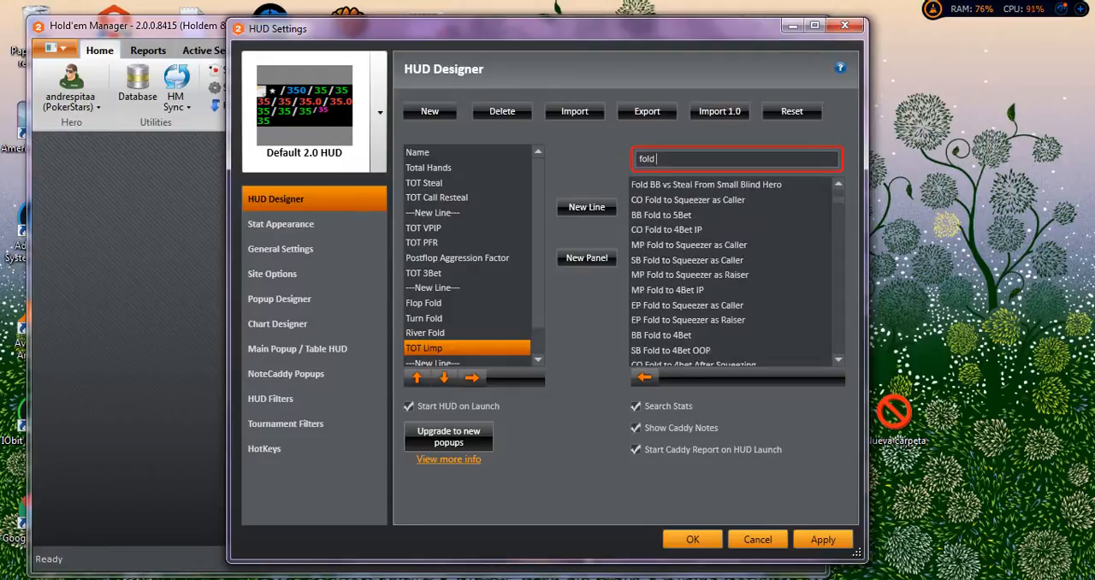
scroll(731, 274, down, 5)
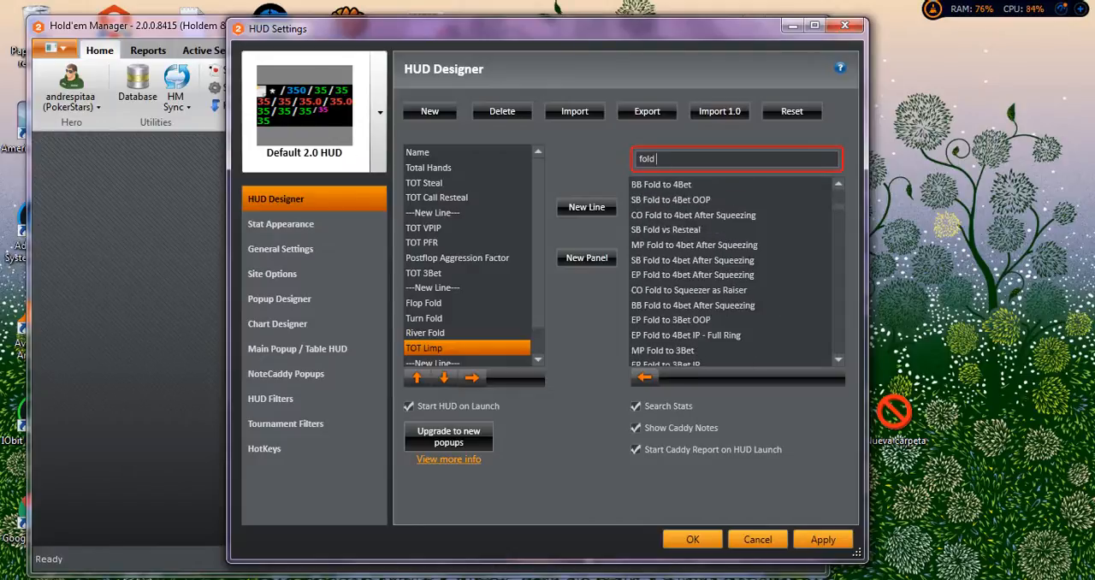
scroll(732, 273, down, 1)
scroll(736, 272, down, 4)
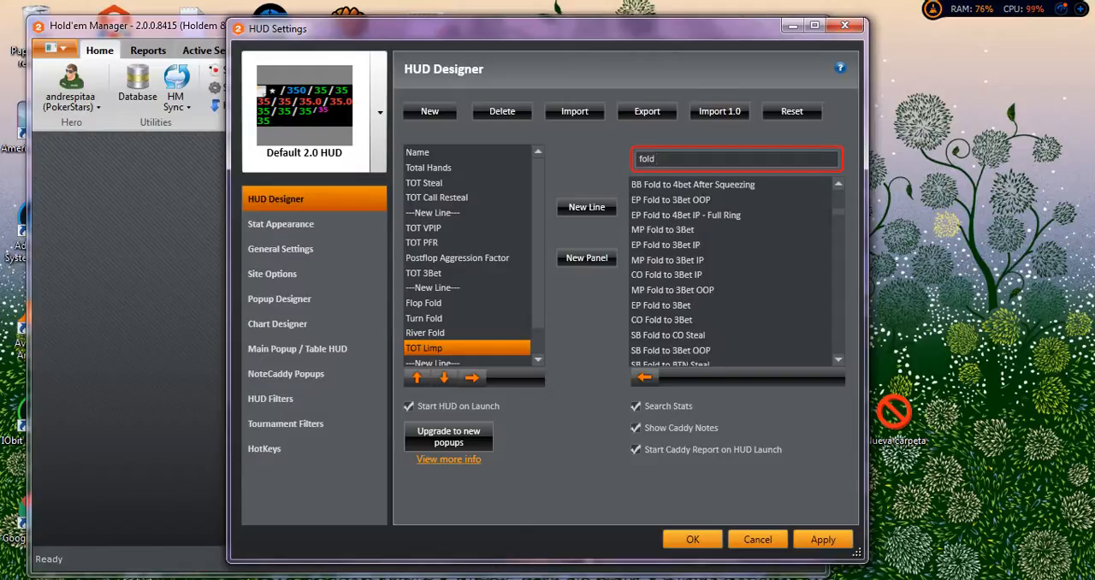
scroll(736, 272, down, 3)
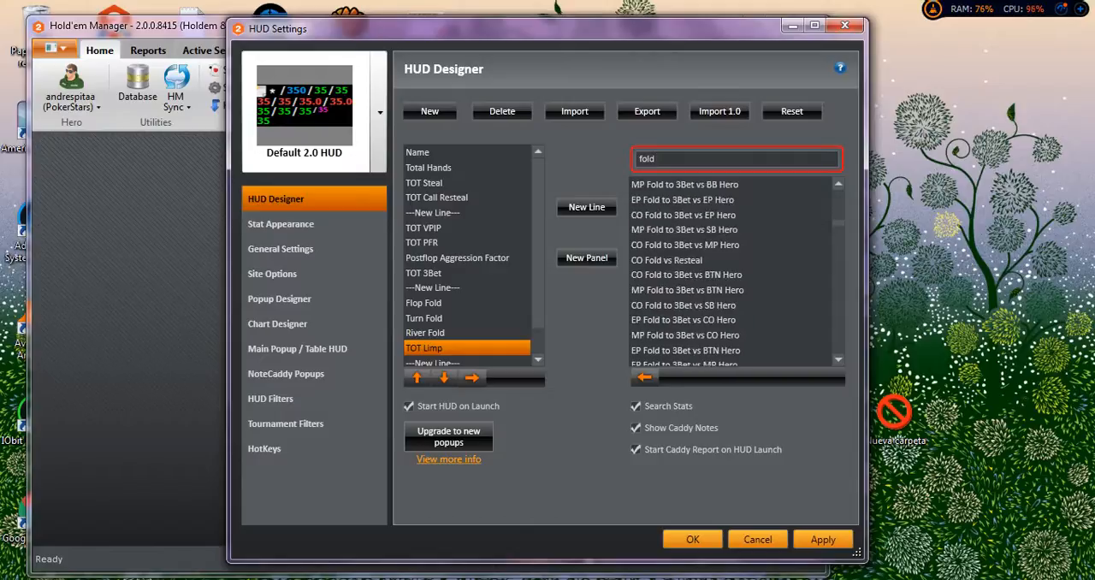
scroll(735, 272, down, 4)
scroll(735, 272, down, 4)
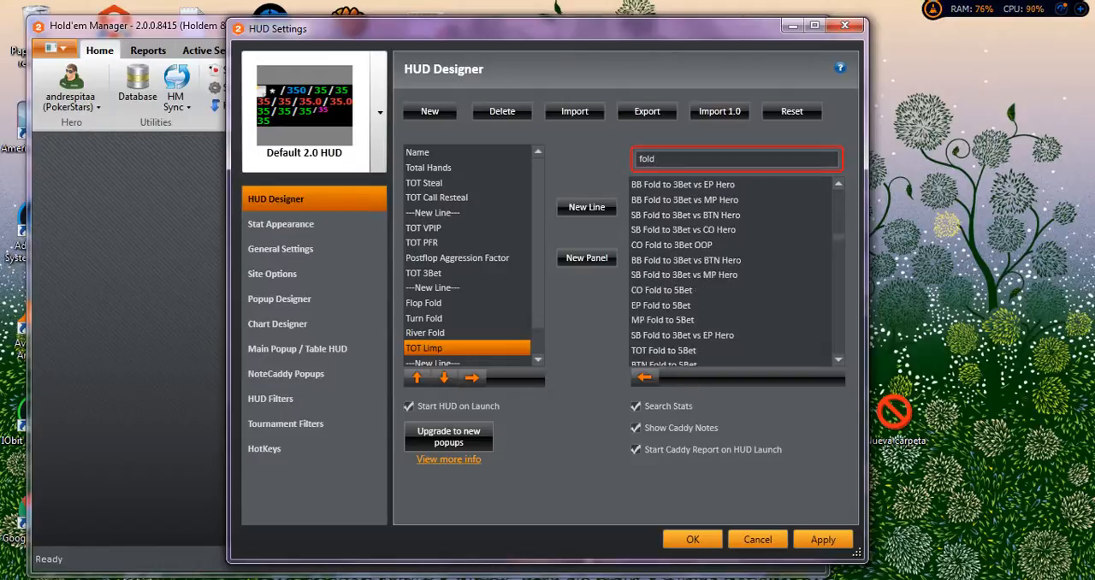
scroll(736, 272, down, 4)
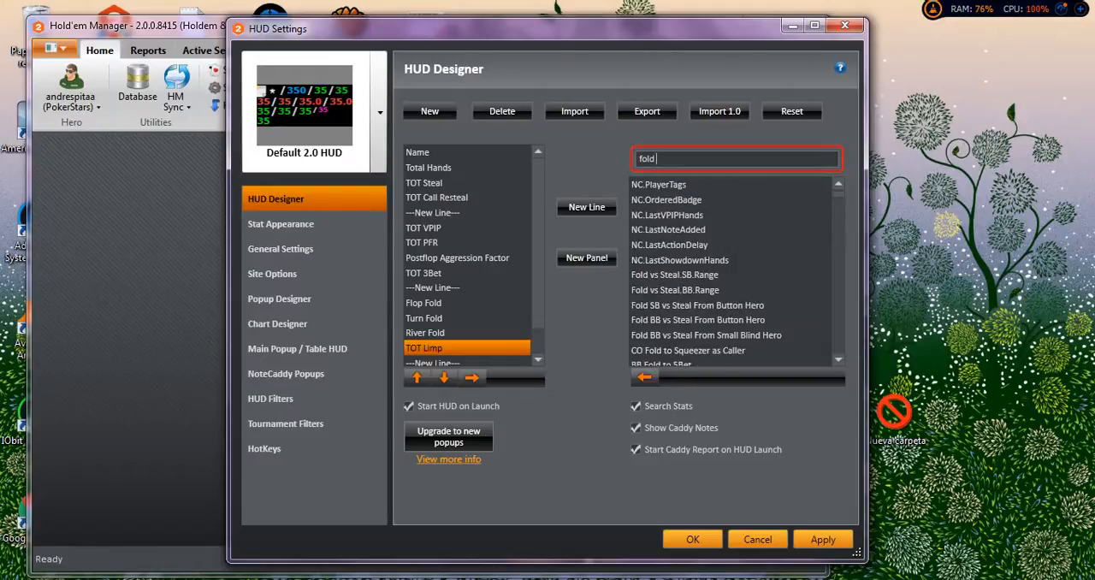
click(730, 275)
scroll(730, 290, down, 1)
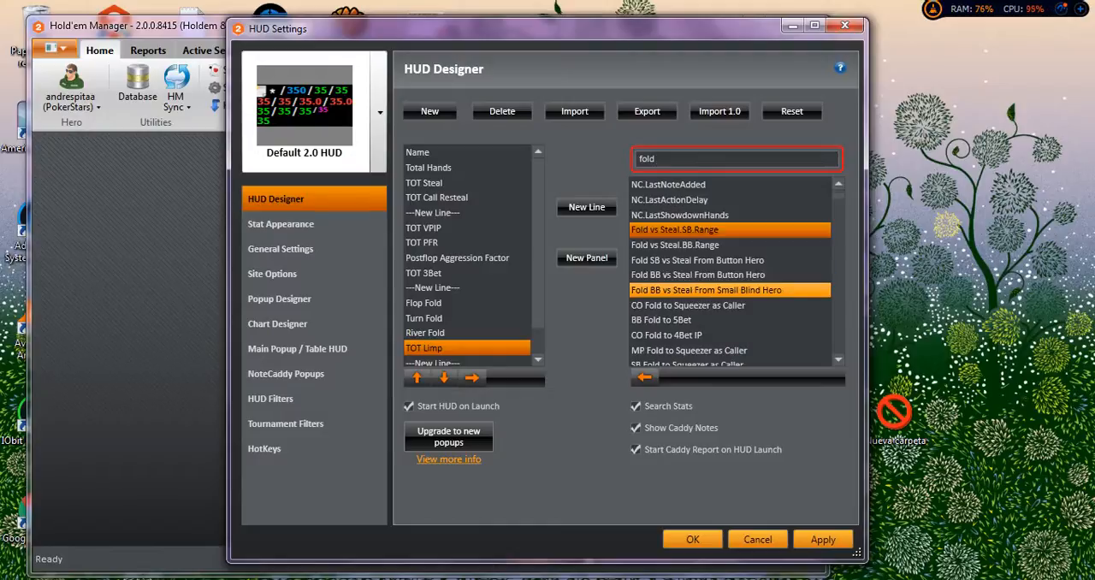
scroll(731, 283, down, 3)
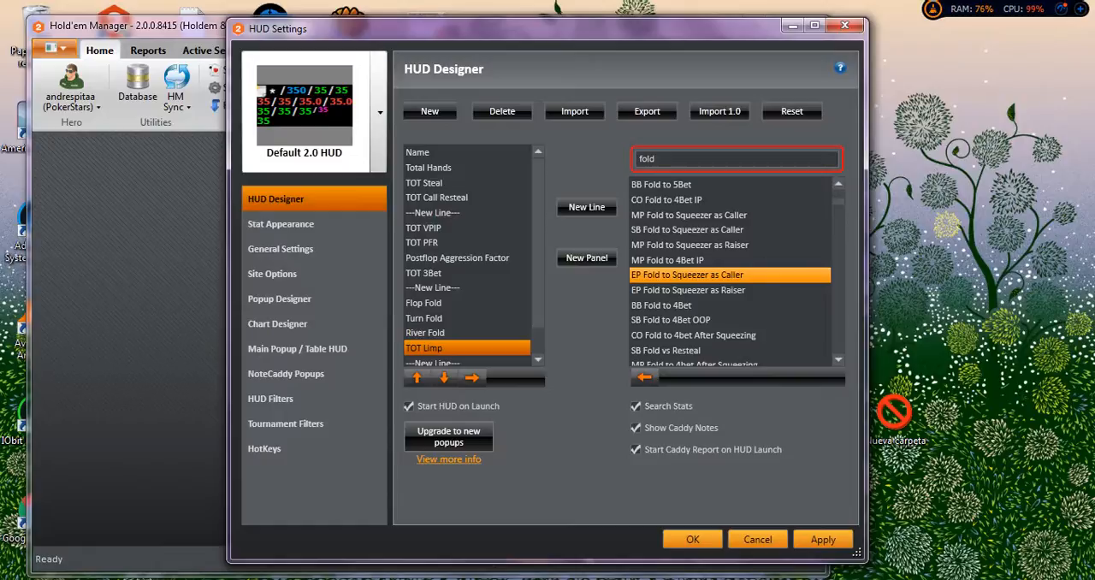
scroll(730, 290, down, 3)
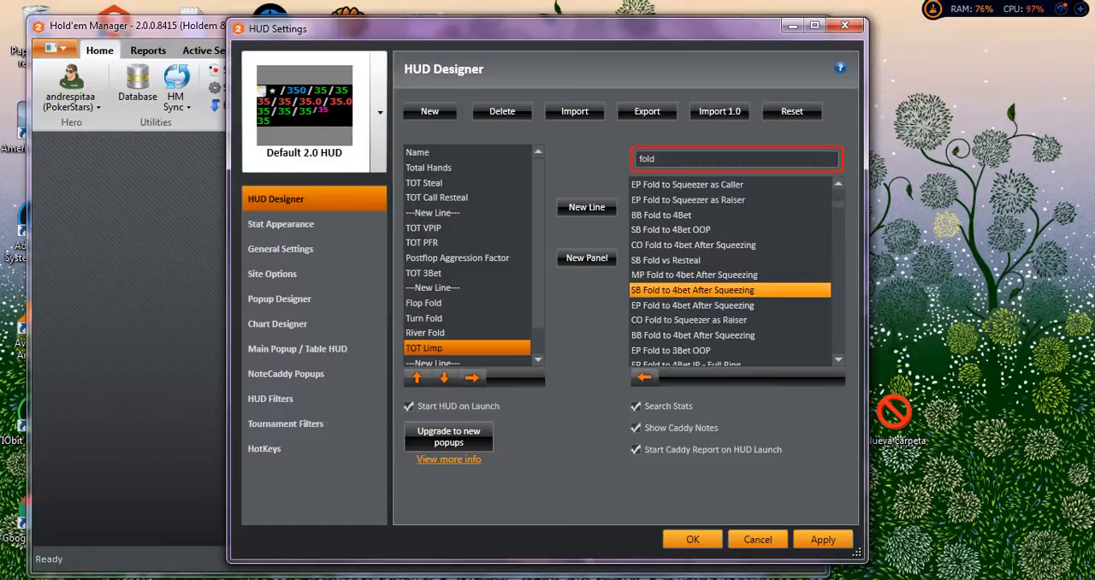
scroll(730, 290, down, 1)
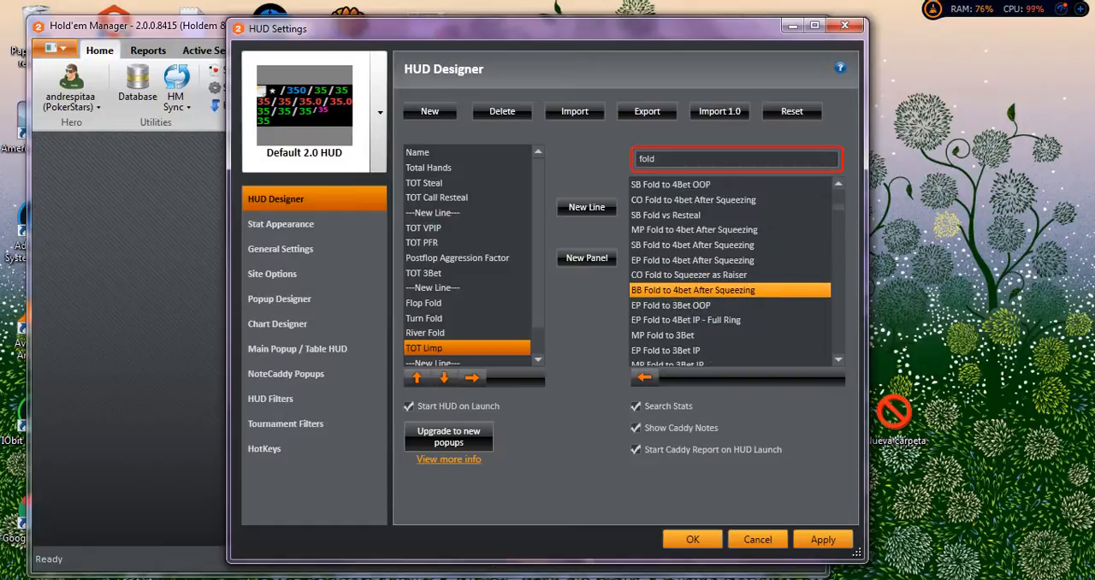
scroll(730, 290, down, 1)
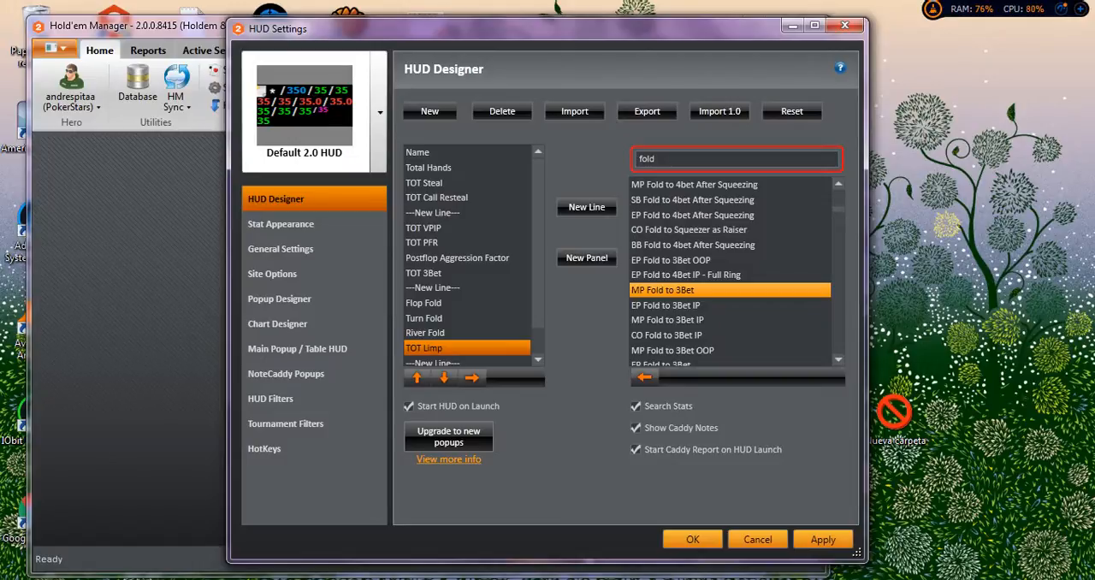
scroll(729, 306, down, 3)
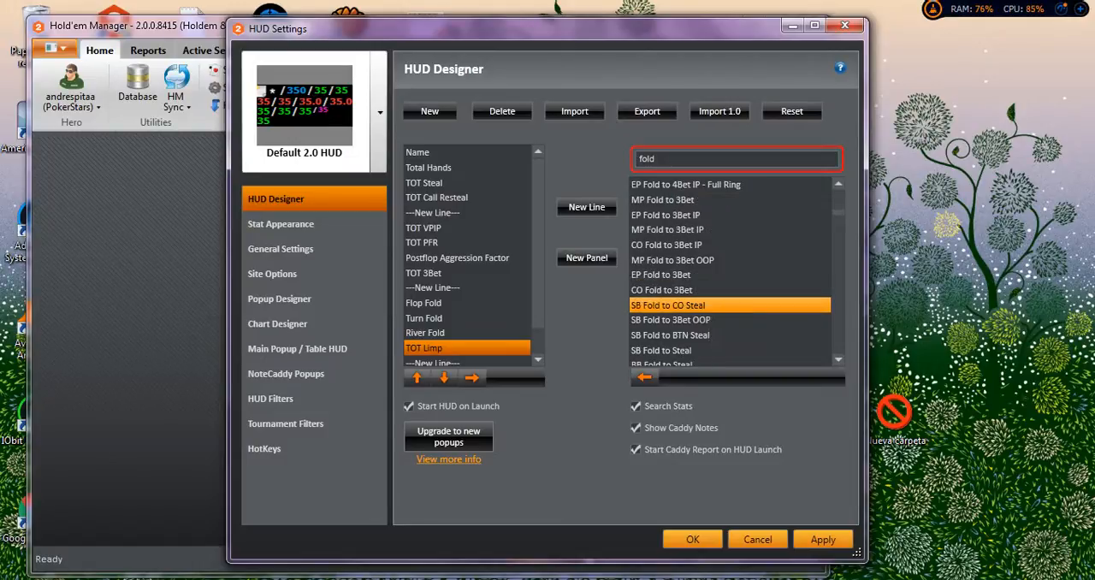
scroll(730, 305, up, 1)
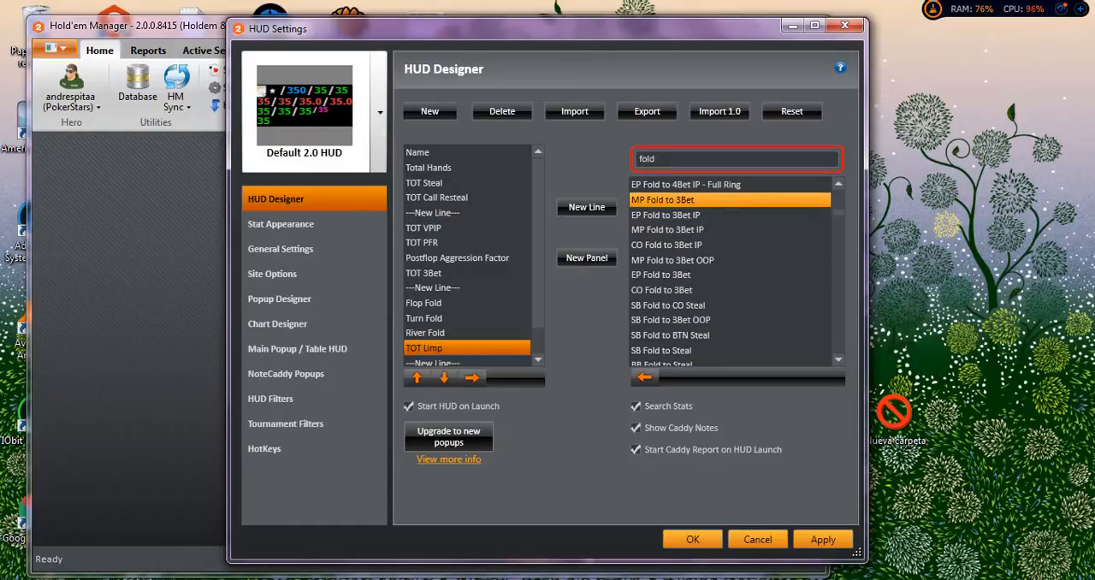
scroll(730, 210, up, 1)
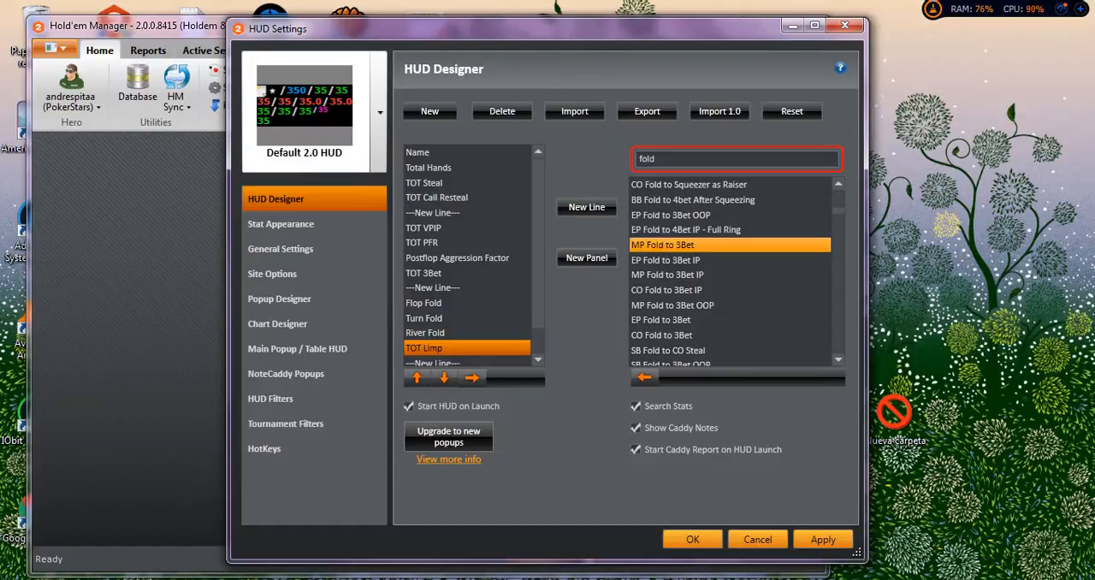
click(685, 260)
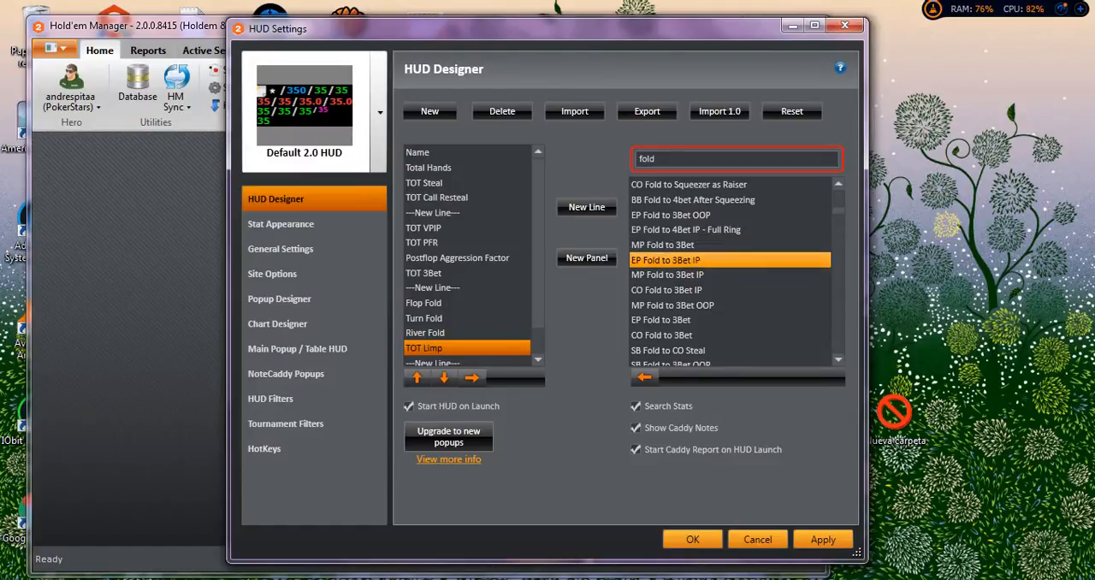
scroll(729, 260, up, 1)
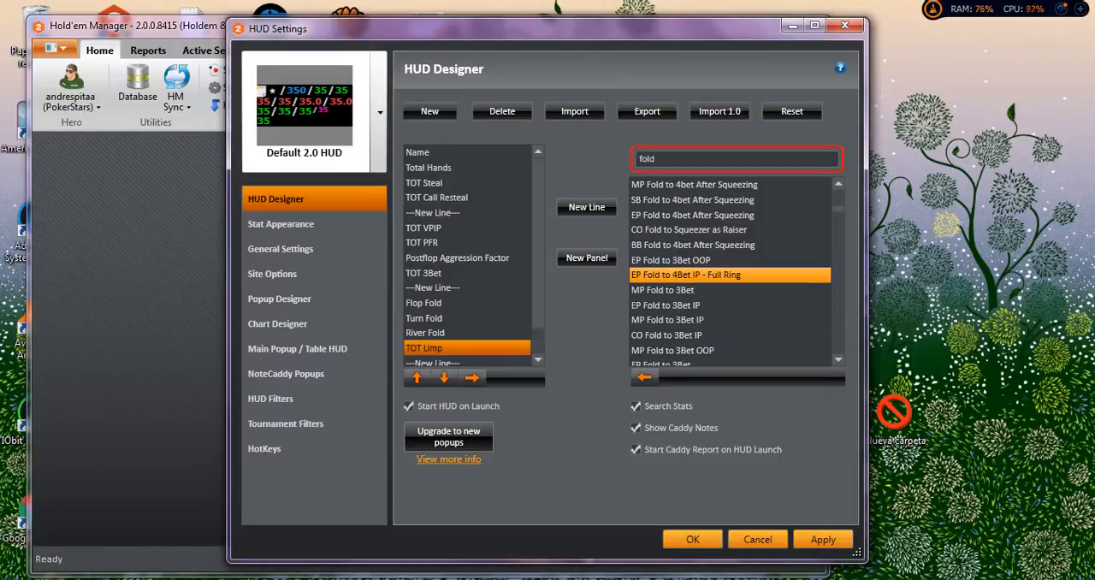
scroll(730, 274, up, 1)
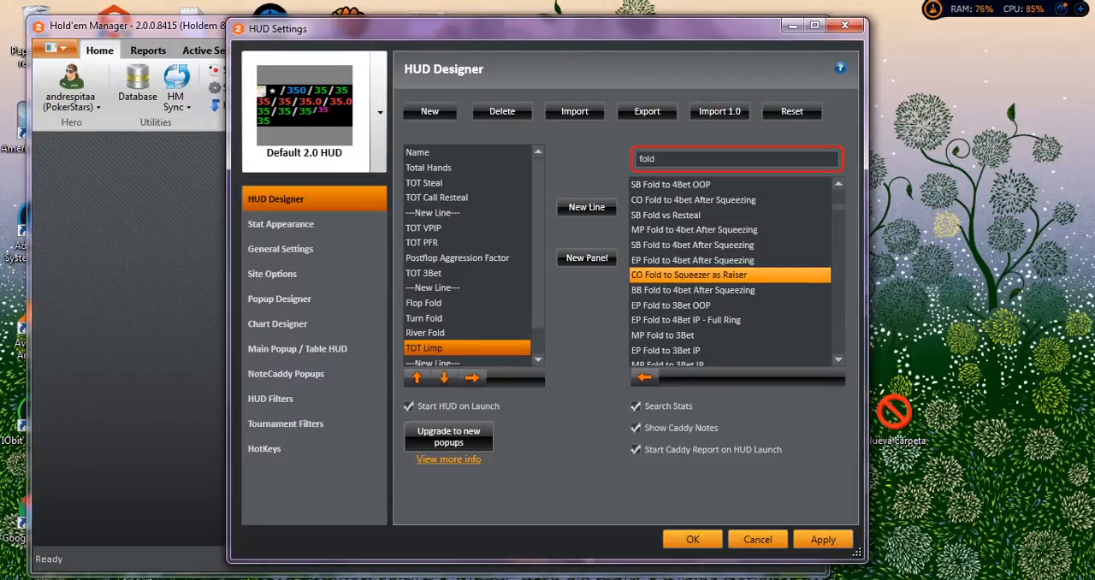
scroll(730, 274, up, 1)
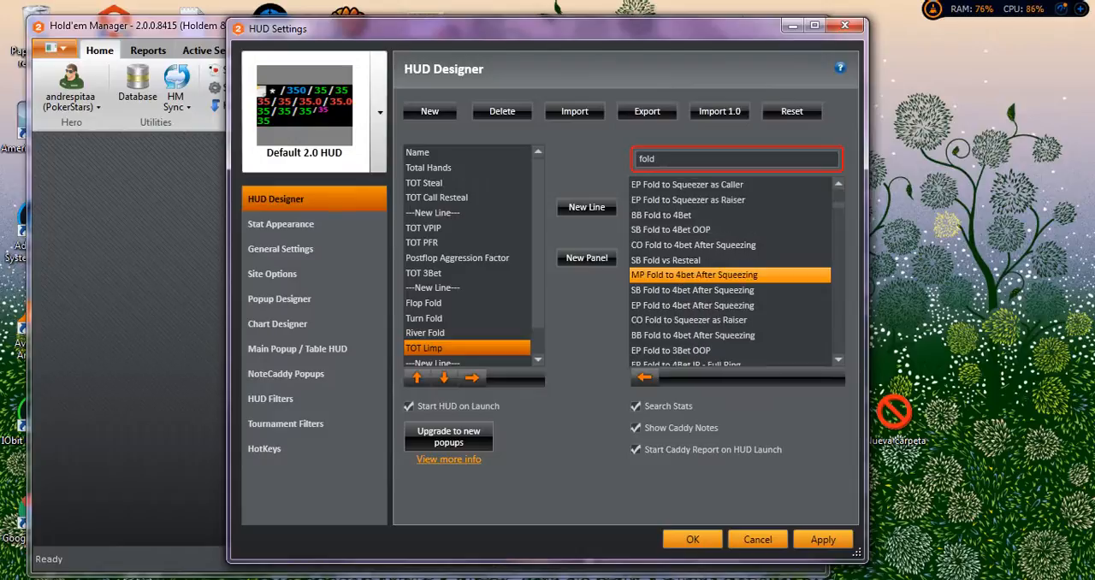
scroll(730, 275, up, 3)
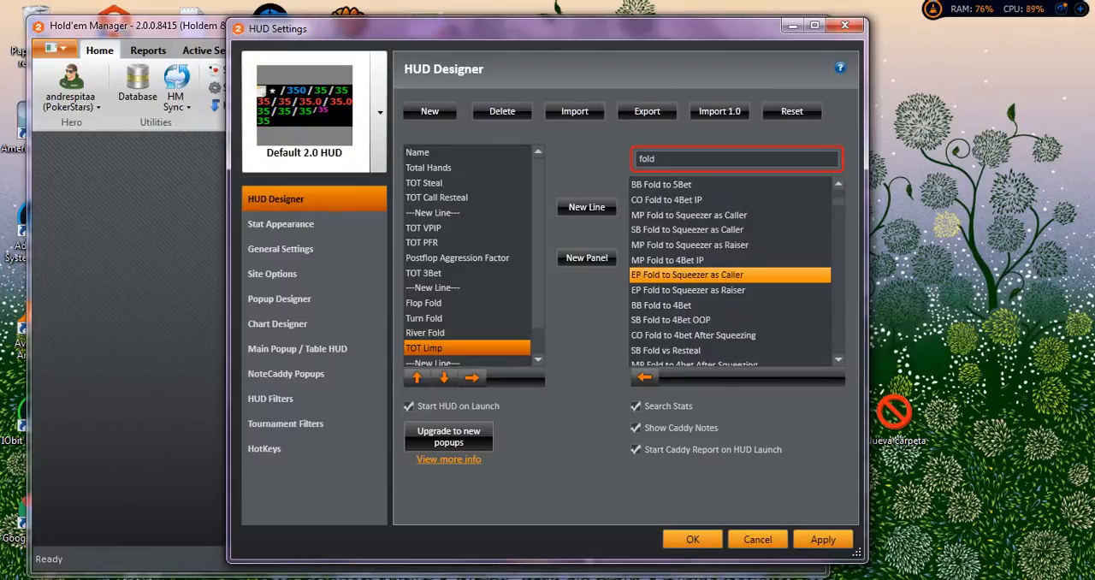
scroll(729, 274, down, 2)
scroll(730, 274, down, 3)
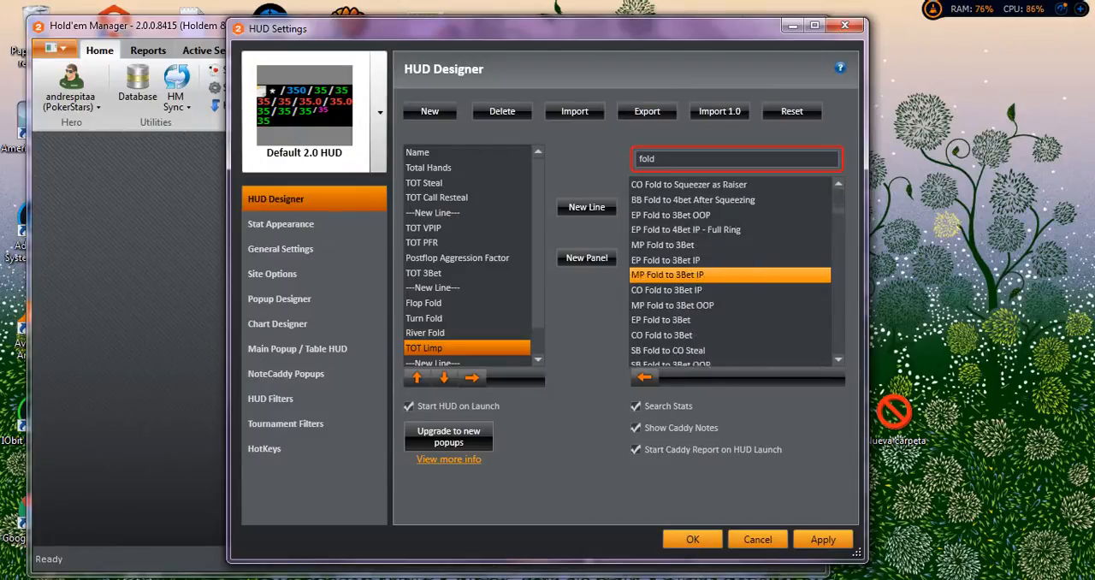
scroll(730, 275, down, 6)
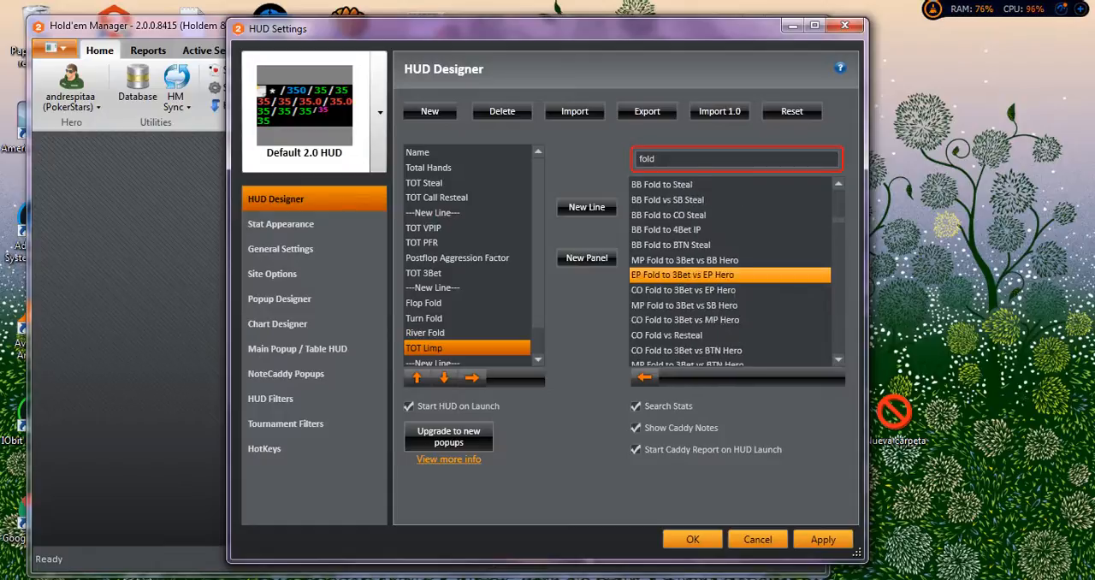
scroll(730, 318, down, 2)
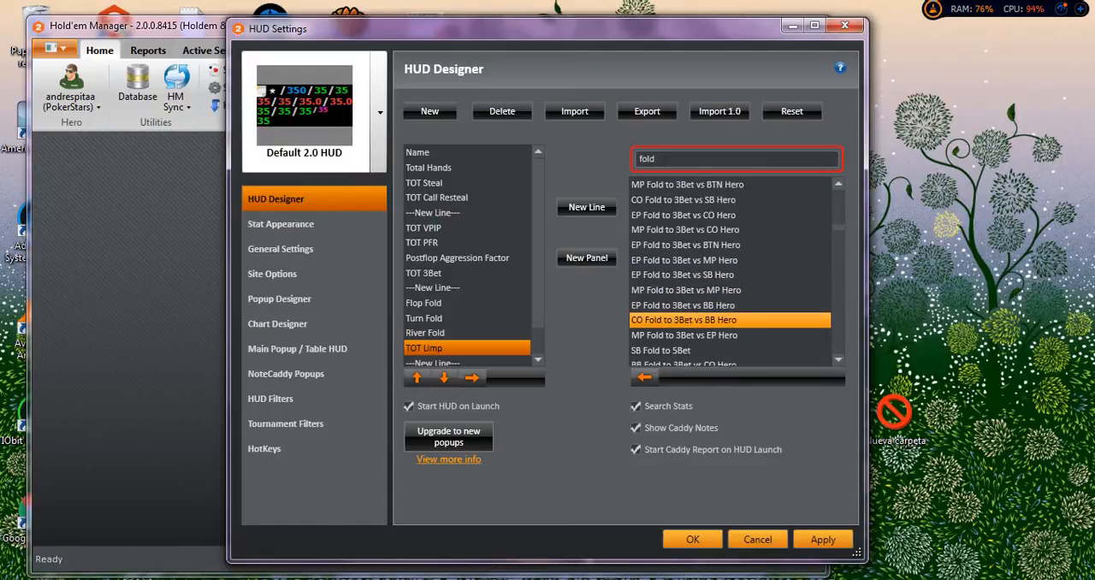
scroll(730, 335, down, 4)
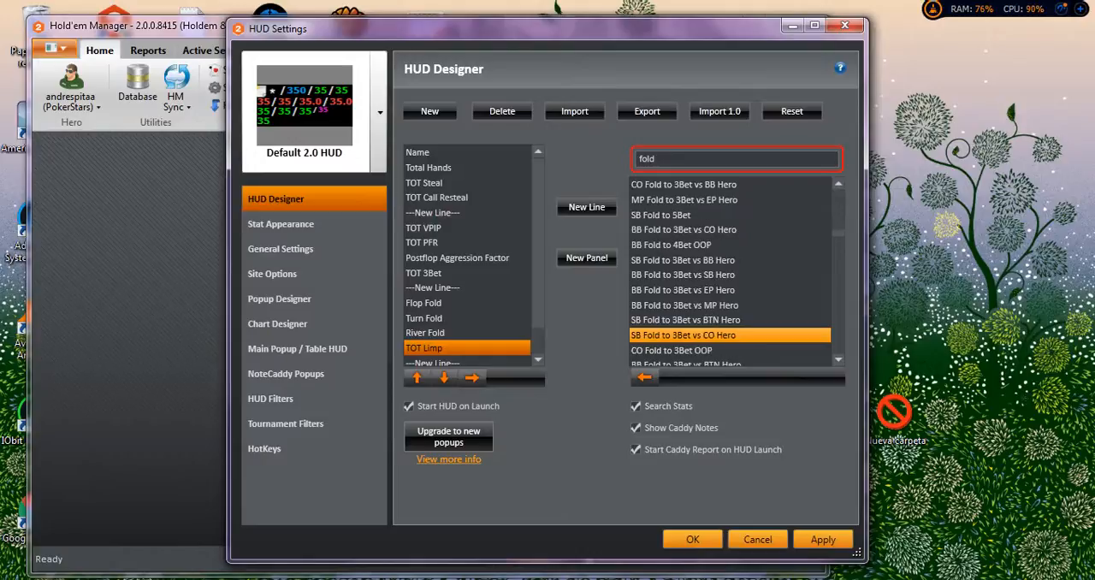
Add the TOT Fold to 3Bet stat to the HUD directly after TOT 3Bet.
scroll(729, 335, down, 4)
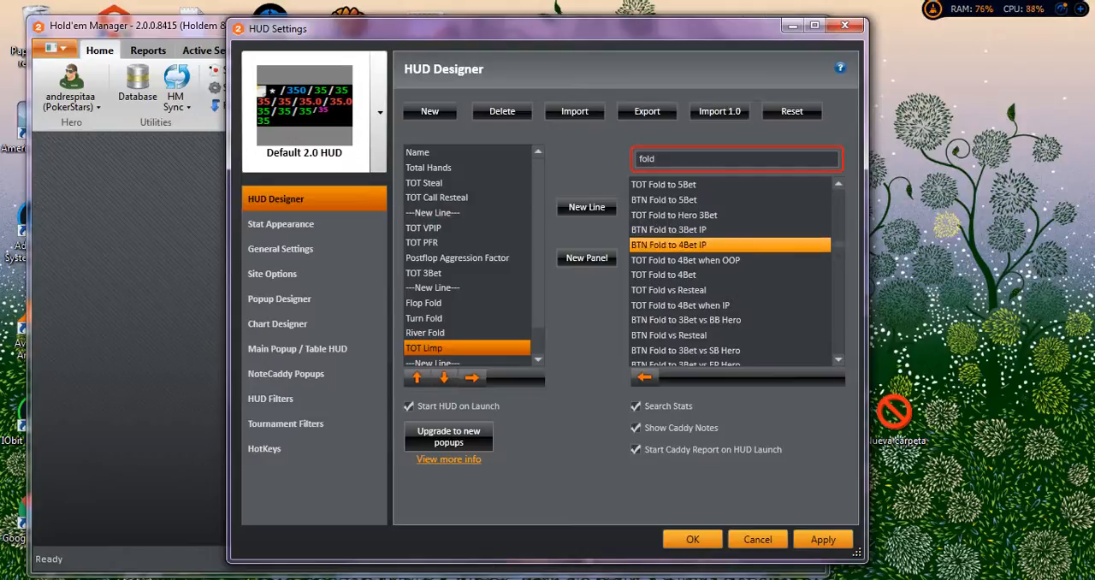
scroll(687, 274, down, 3)
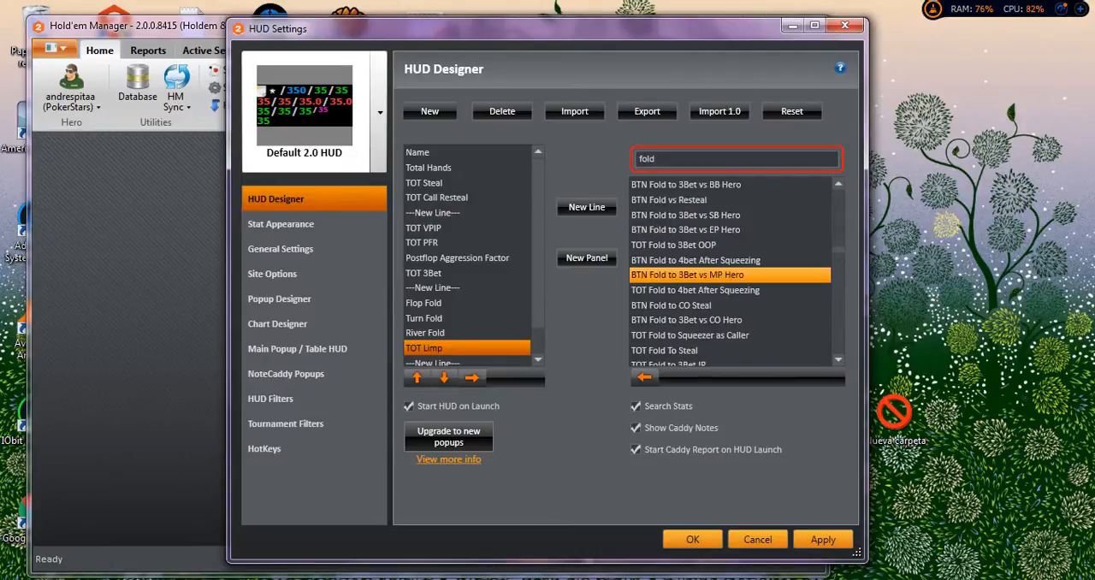
scroll(687, 275, down, 1)
scroll(687, 274, down, 1)
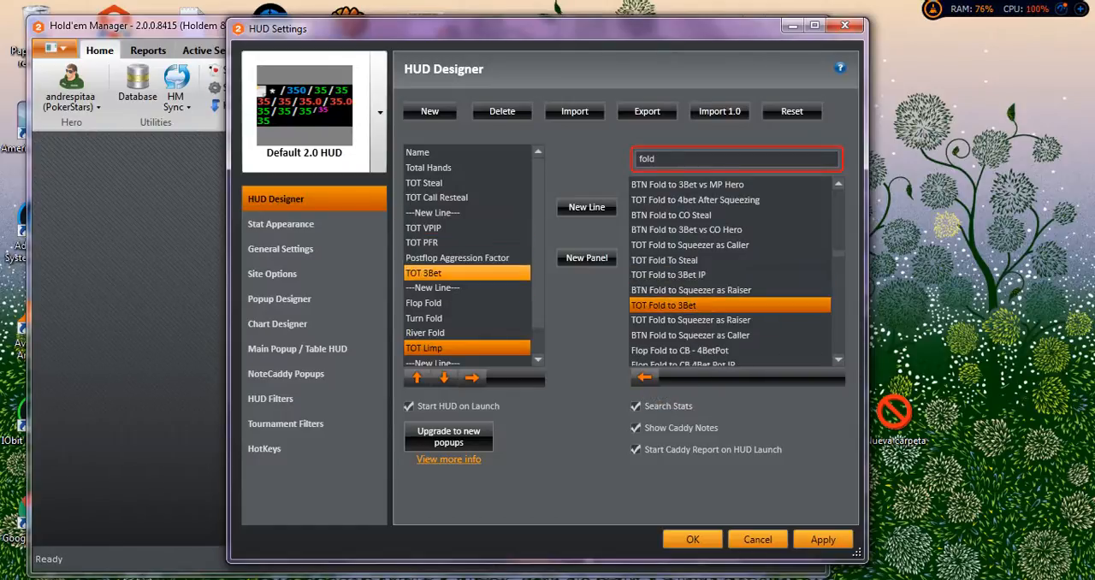
click(436, 273)
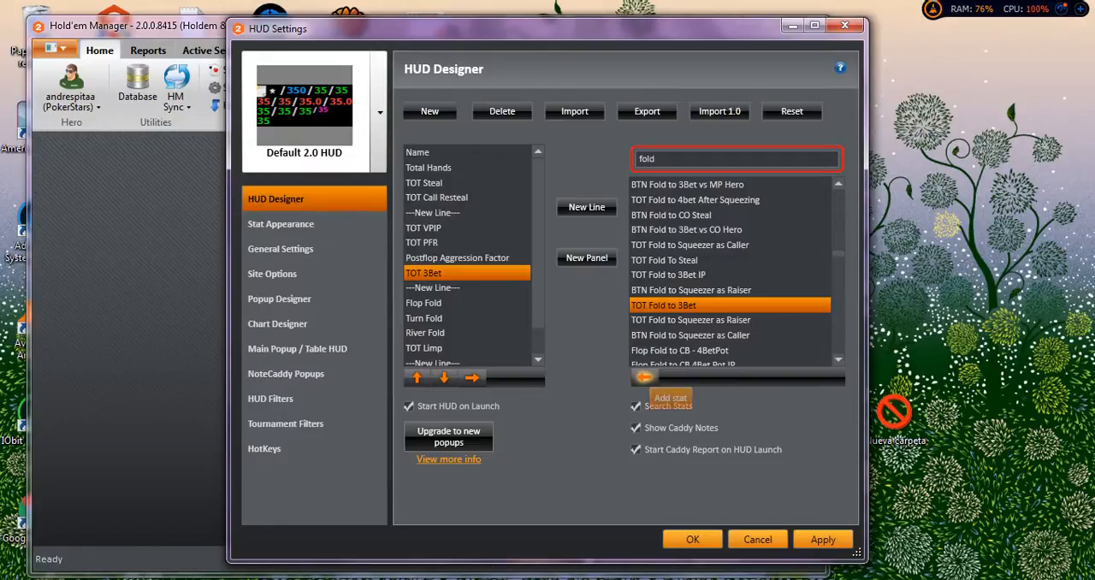
click(644, 377)
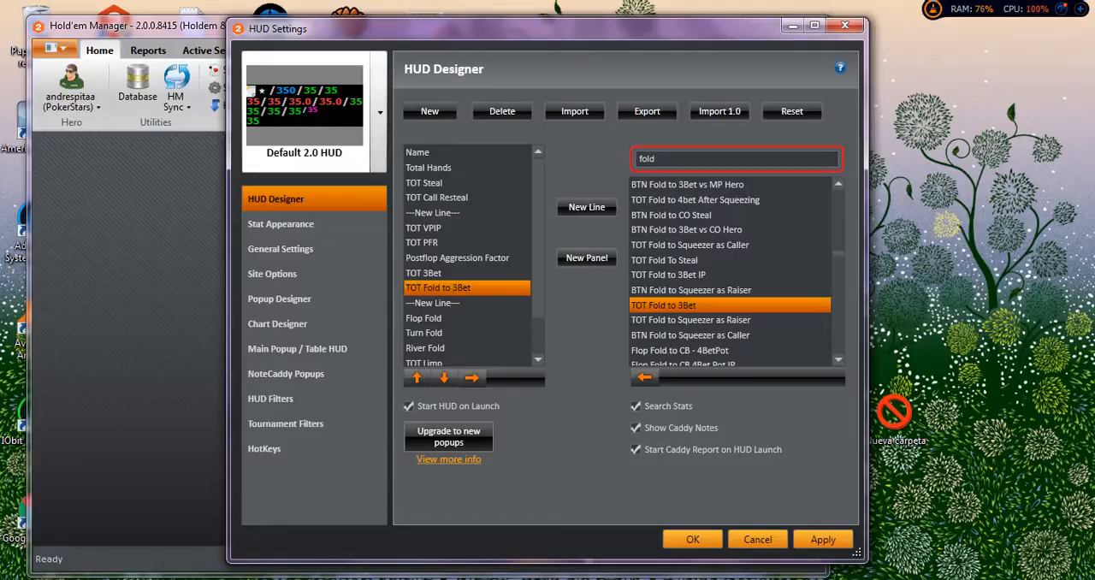
Set the colour of TOT 3Bet's first range, less than 5,9, to blue and check it in the HUD previews.
click(280, 223)
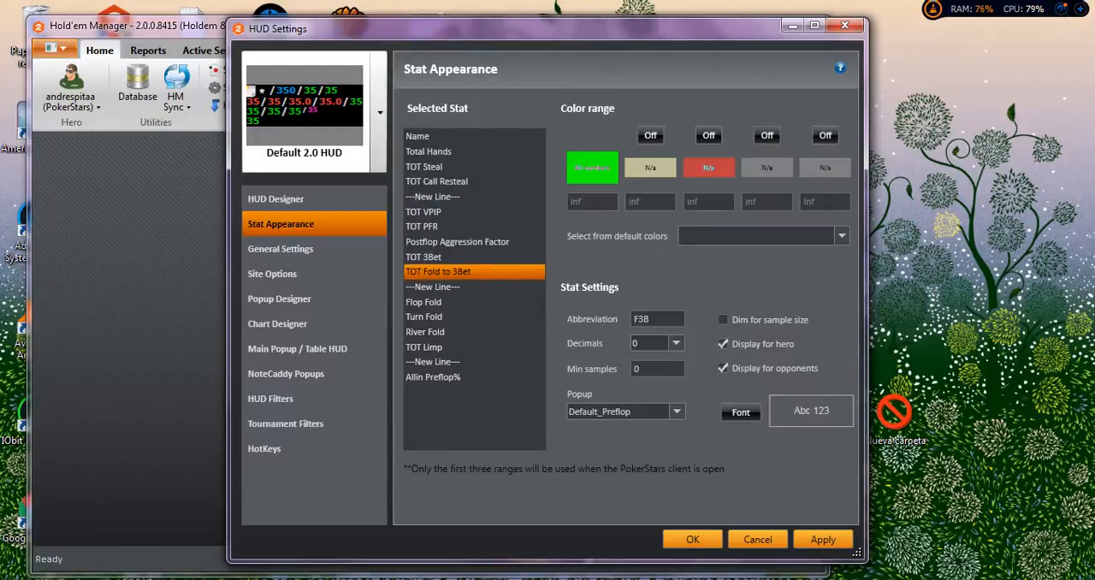
click(445, 256)
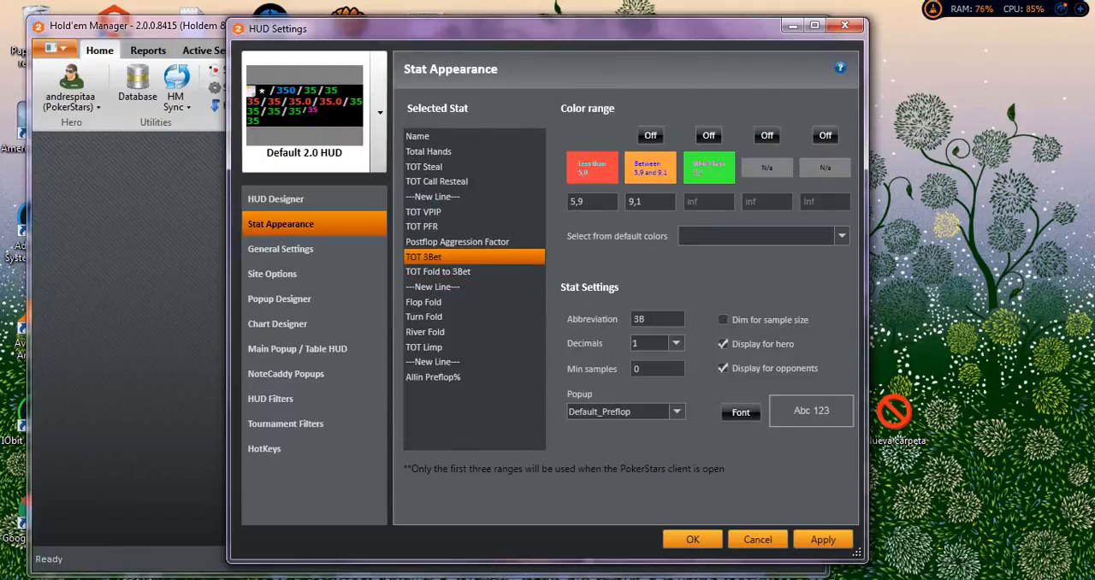
click(592, 167)
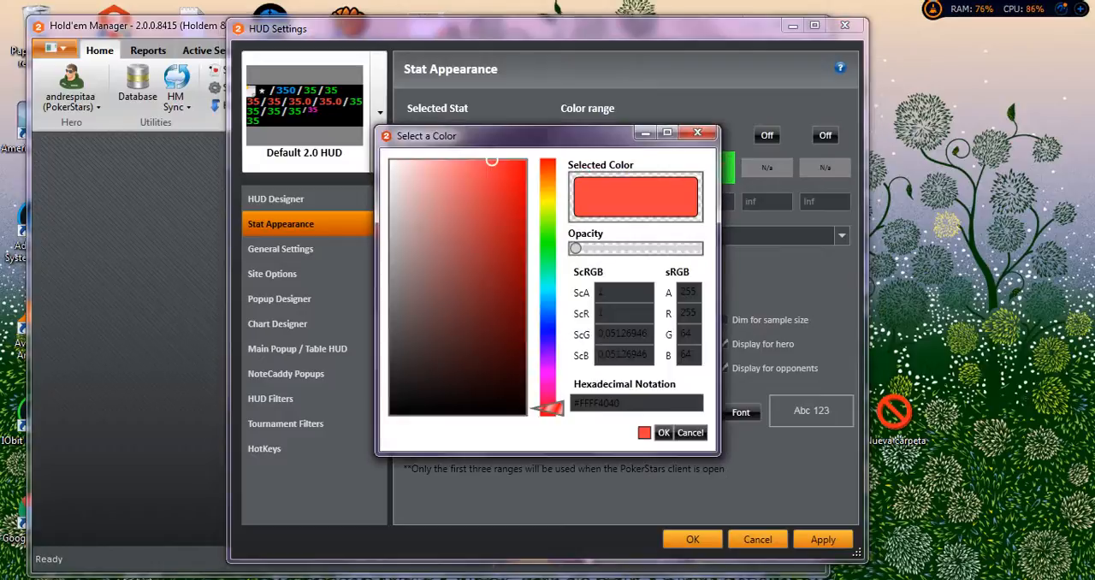
click(548, 325)
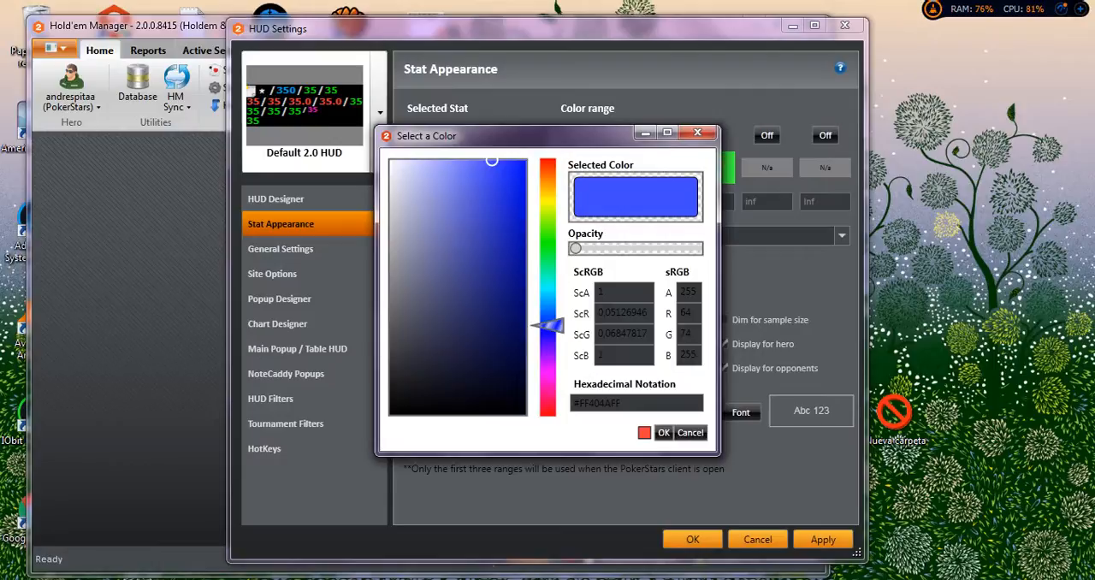
click(501, 176)
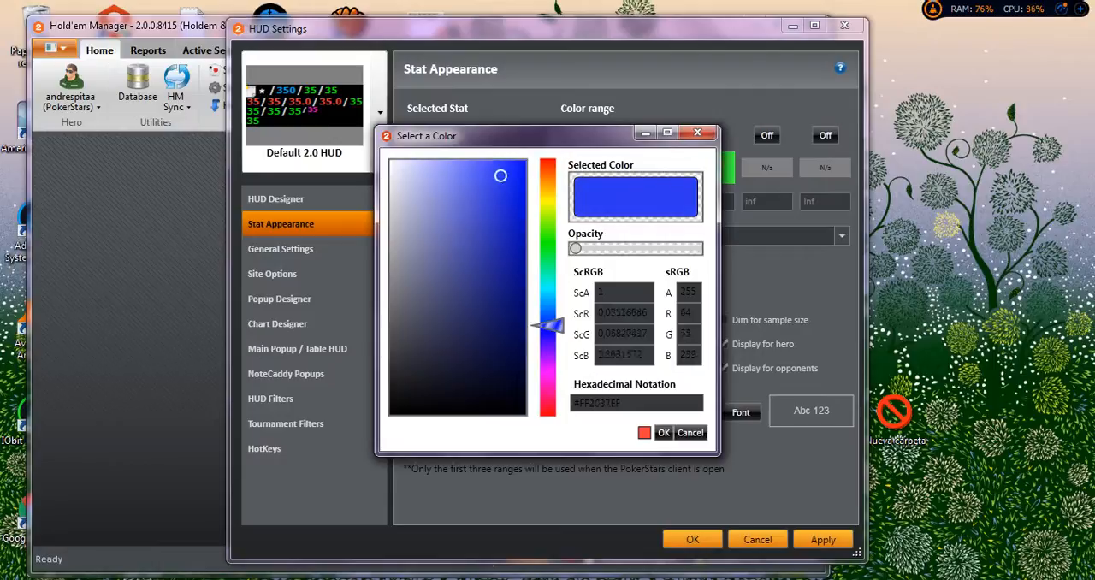
click(663, 432)
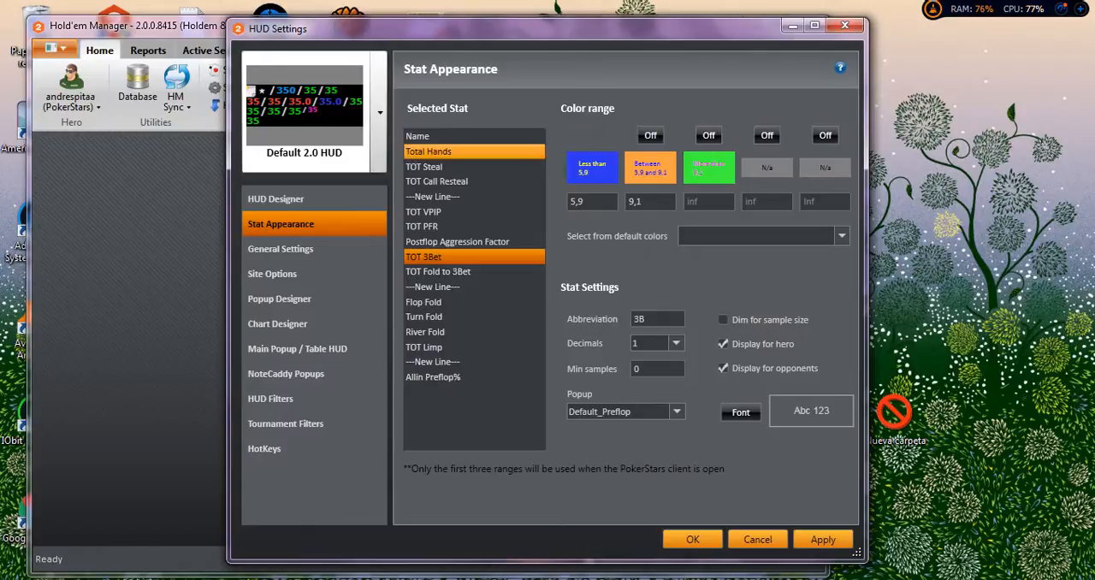
click(379, 111)
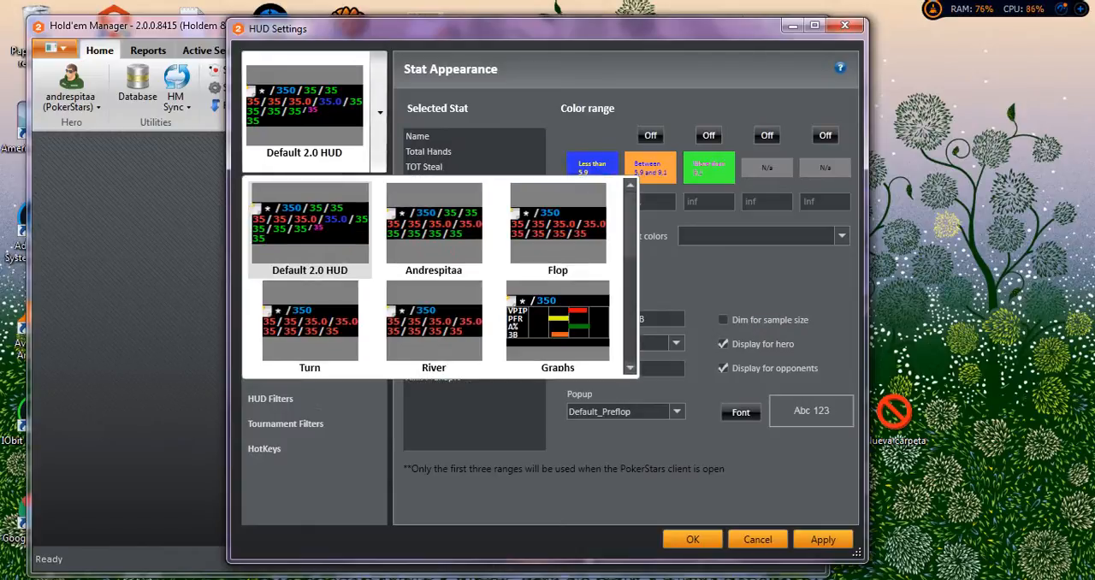
click(379, 111)
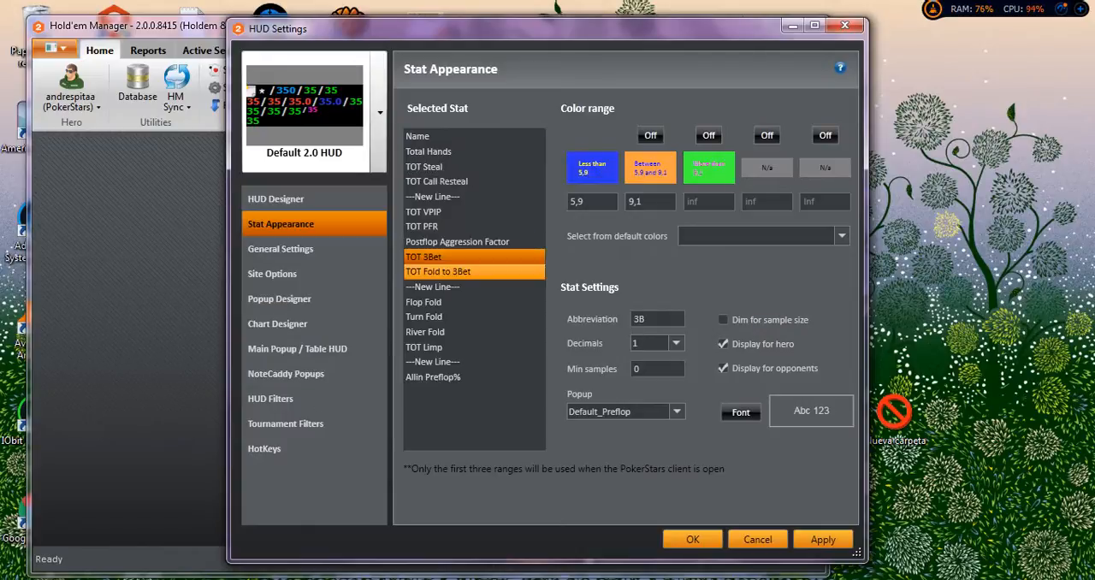
Try to change the colour of TOT Fold to 3Bet's first range to blue.
click(453, 272)
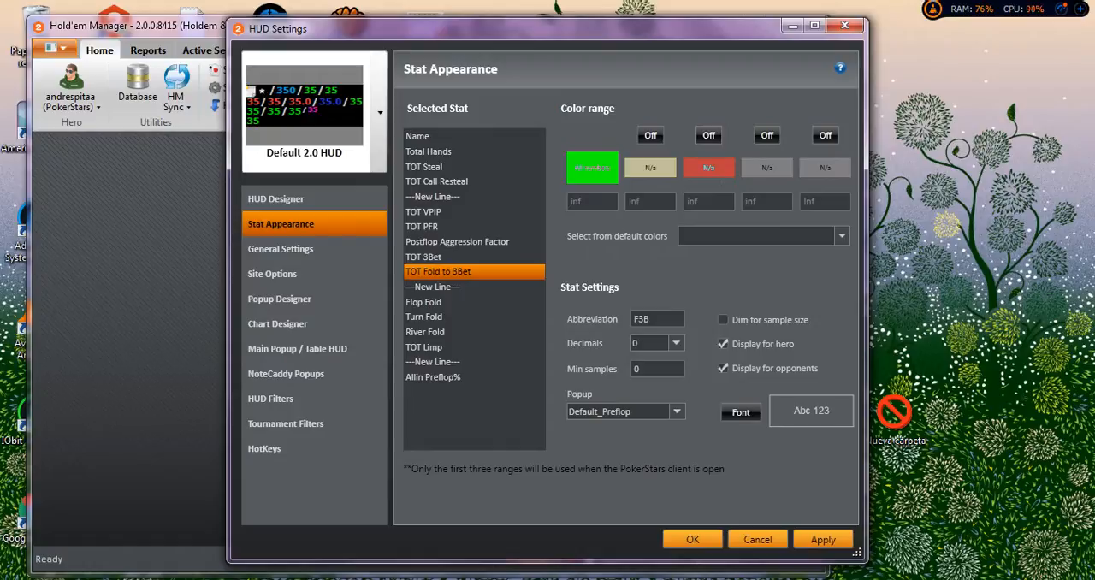
click(592, 168)
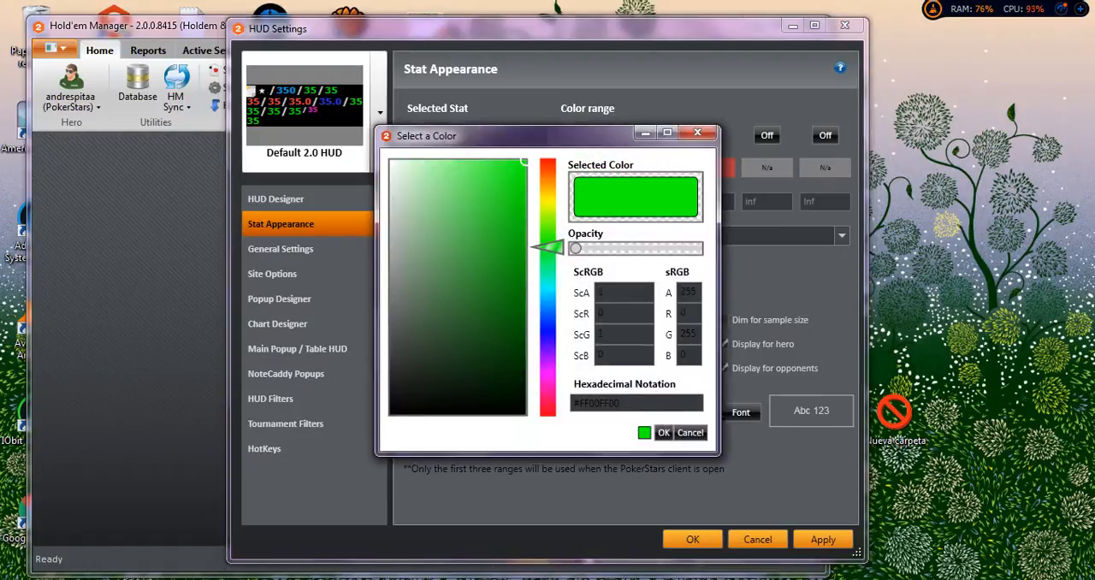
drag(547, 247, 548, 326)
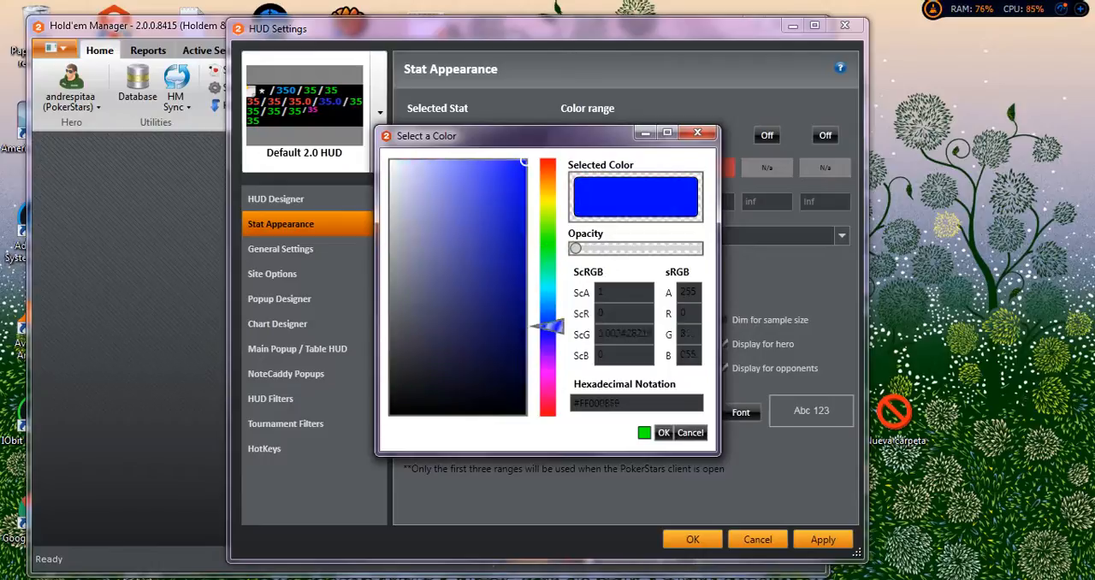
click(664, 433)
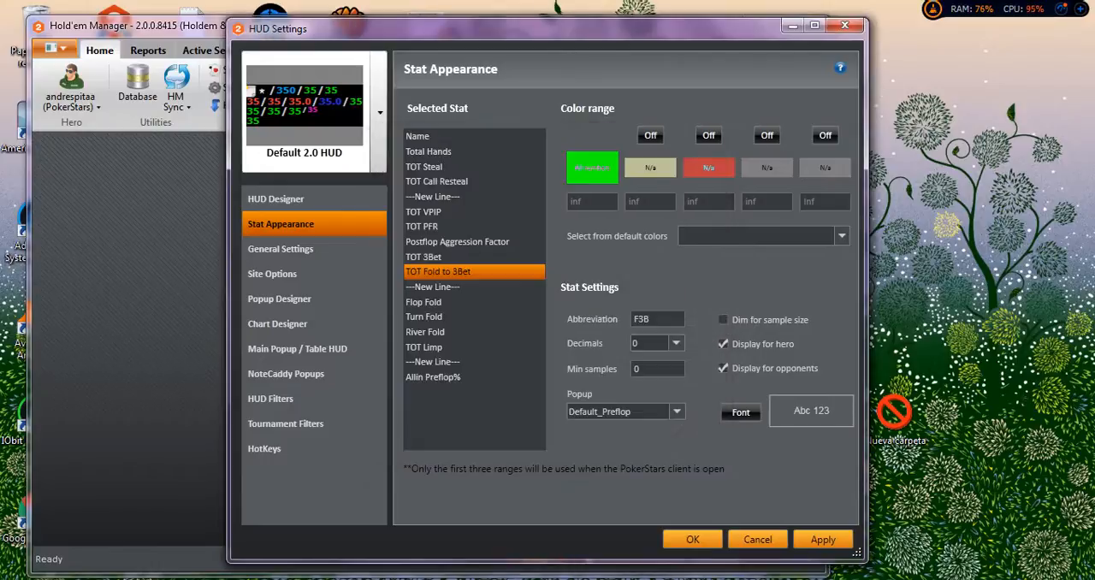
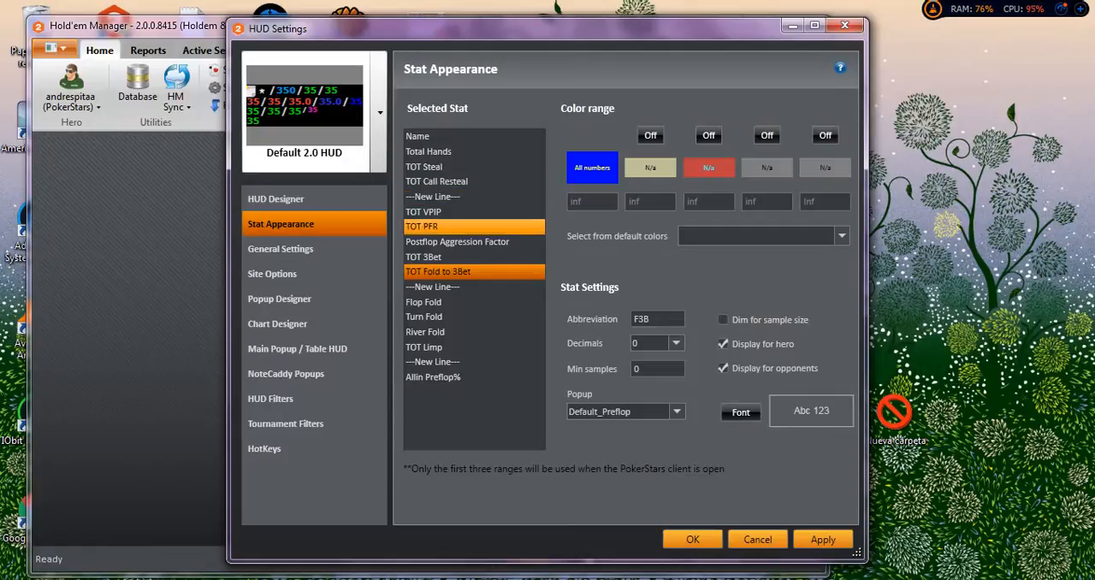
Set the colour of Postflop Aggression Factor's first range, less than 2,2, to light cyan blue.
click(458, 242)
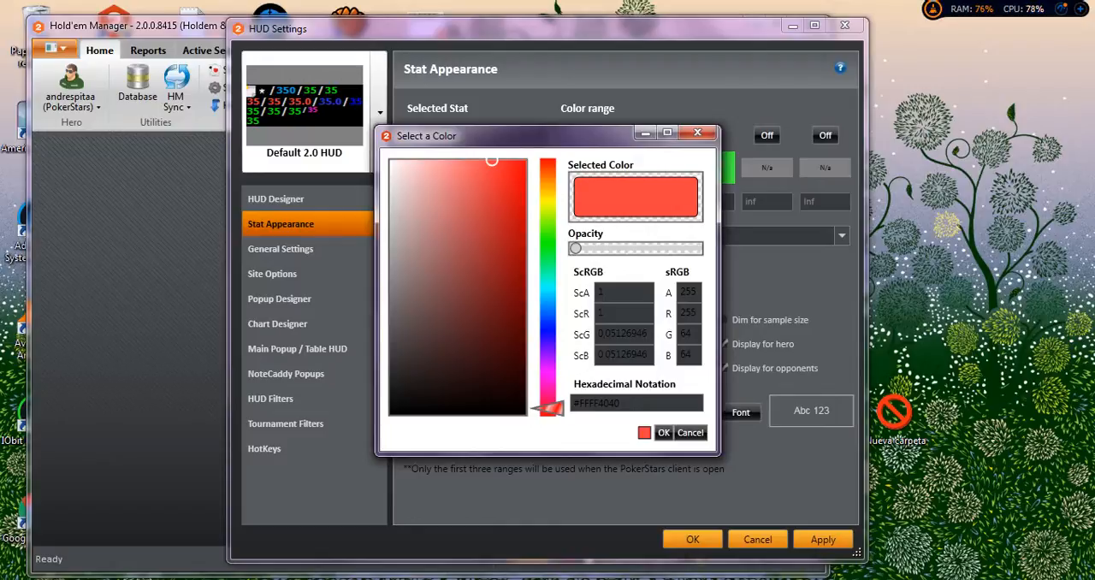
click(548, 286)
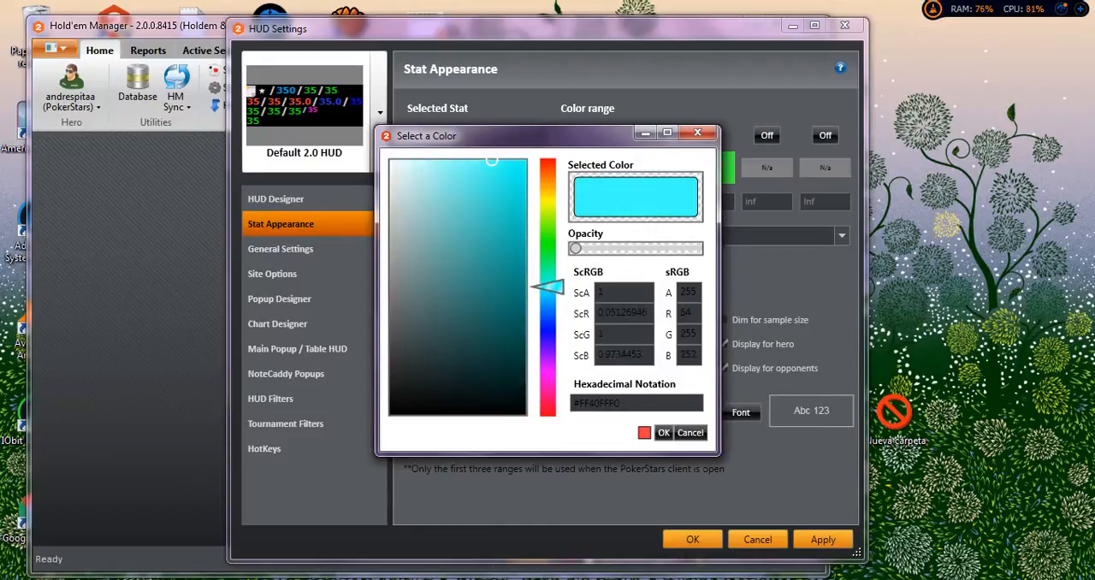
click(663, 432)
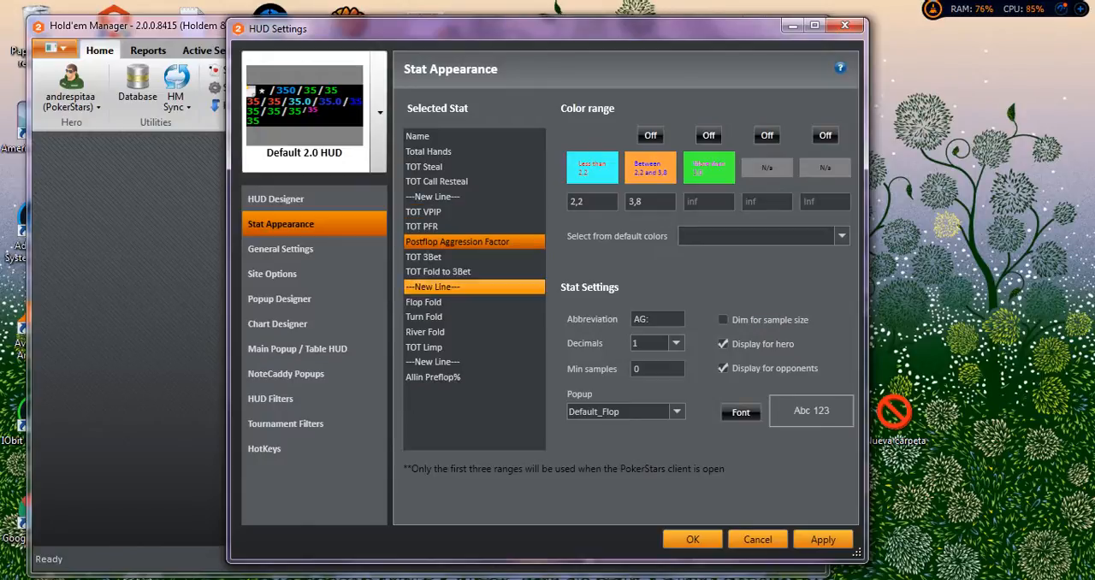
With TOT Limp selected as the insertion point, search the HUD Designer's available stats for "limp".
click(432, 346)
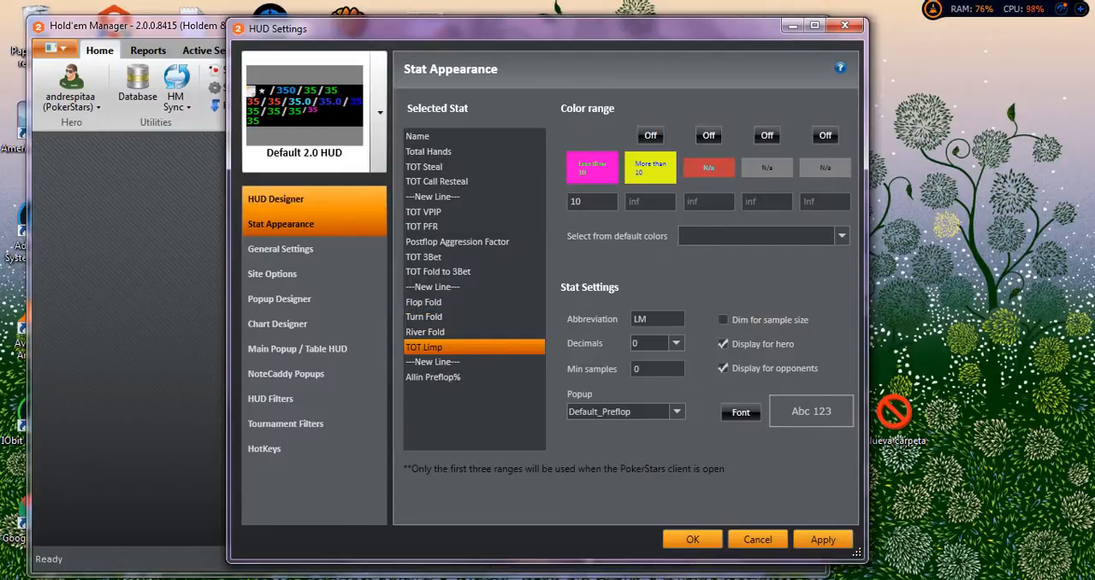
click(275, 198)
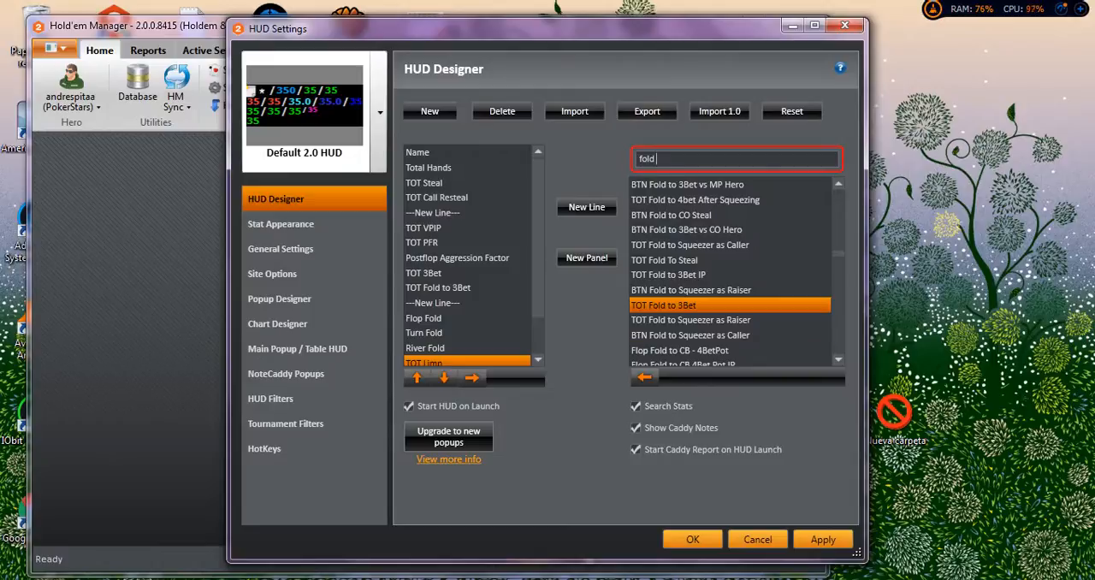
key(BackSpace)
key(BackSpace)
key(BackSpace)
key(BackSpace)
text(limp)
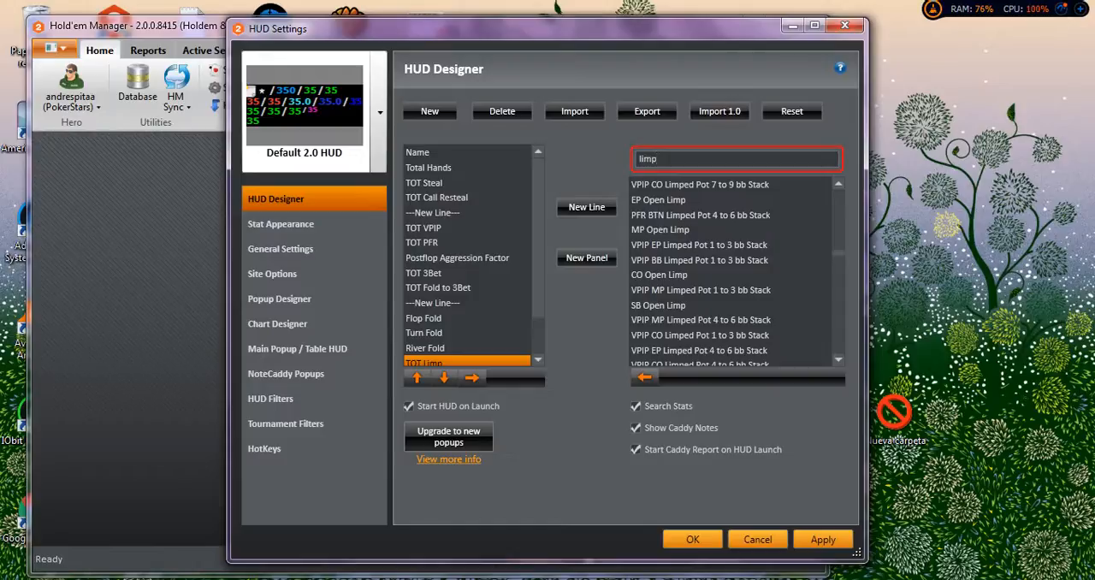
text( fold)
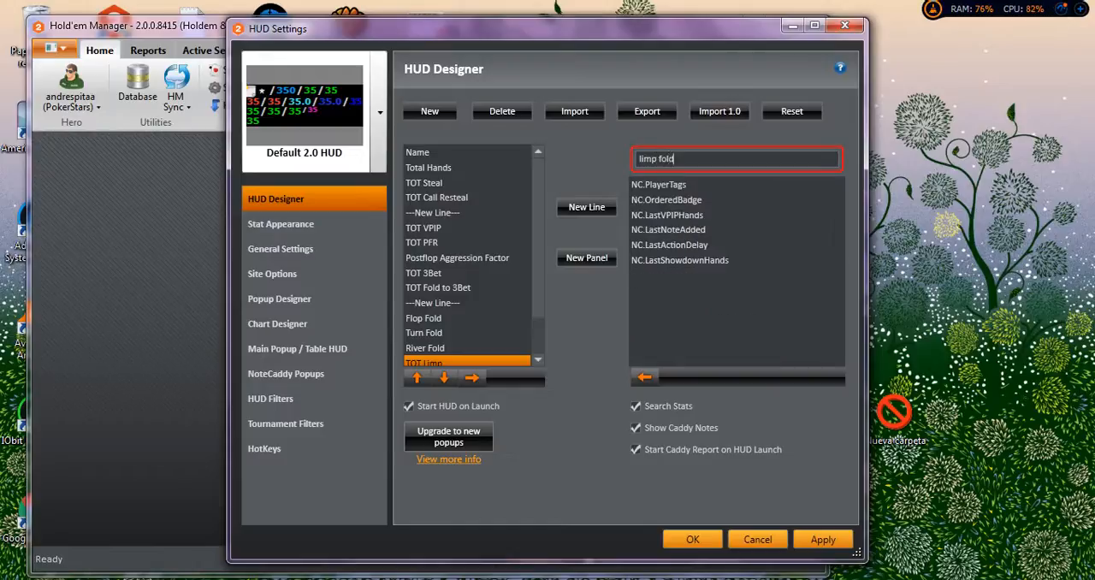
Try narrowing the stat search to "limp fold" and "limpfold", and return to "limp".
key(BackSpace)
key(BackSpace)
key(BackSpace)
key(BackSpace)
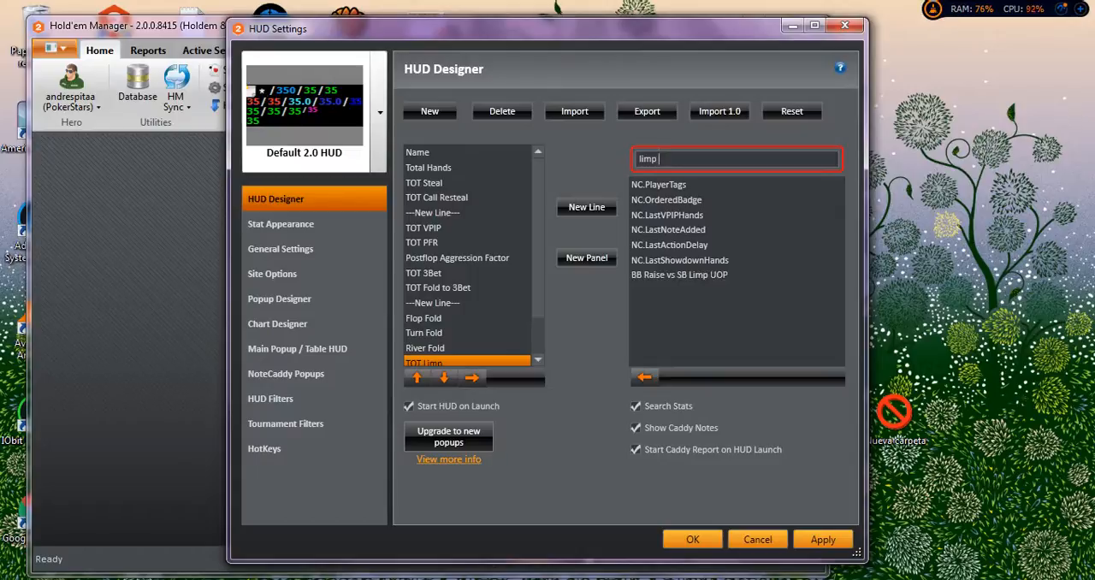
key(BackSpace)
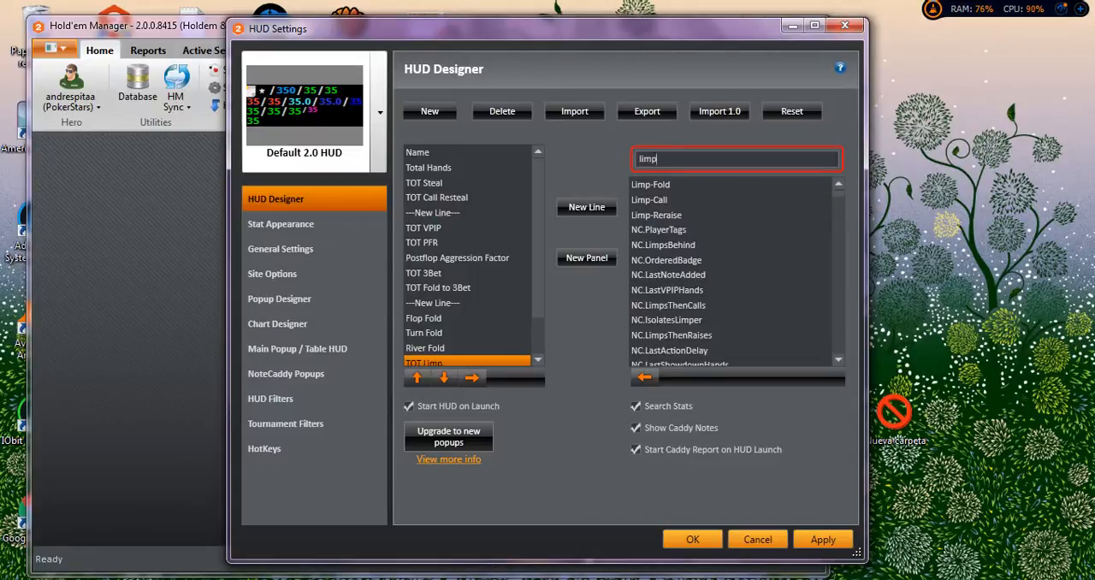
text(fol)
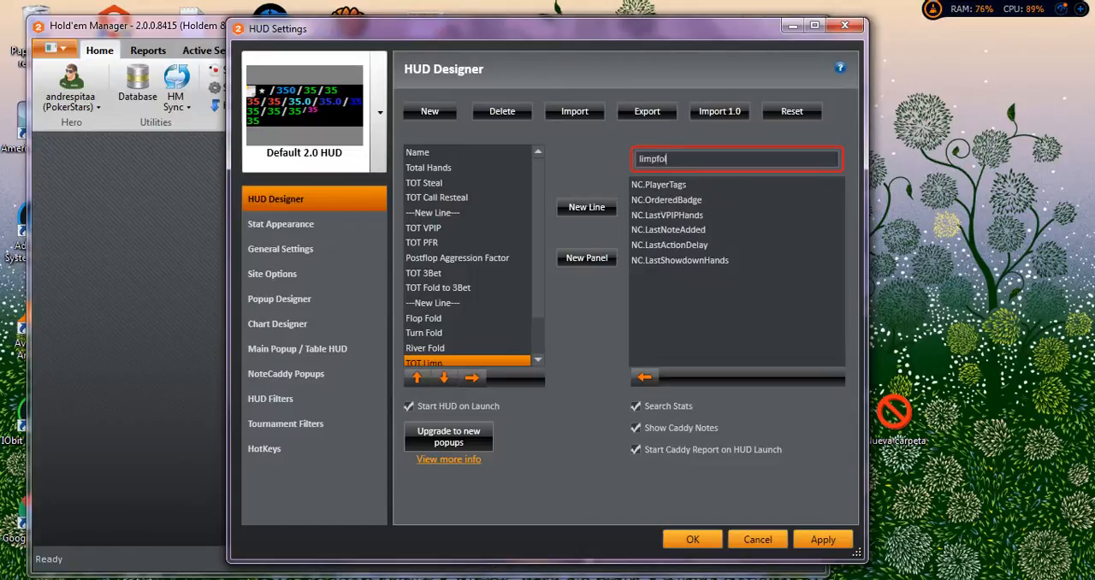
text(d)
key(BackSpace)
key(BackSpace)
key(BackSpace)
key(BackSpace)
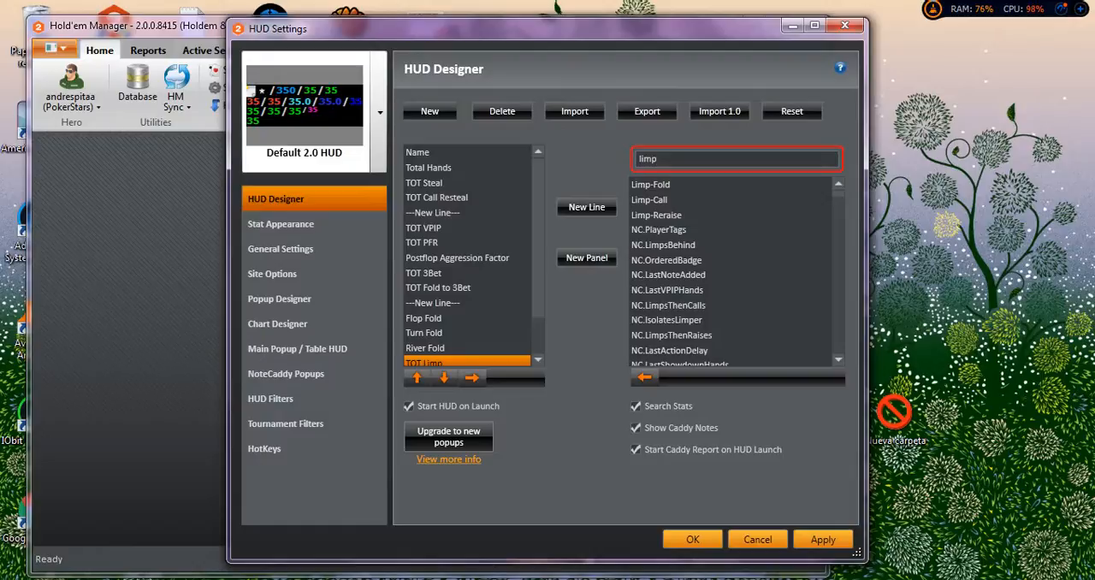
Add the Limp-Fold stat to the HUD directly after TOT Limp.
click(651, 185)
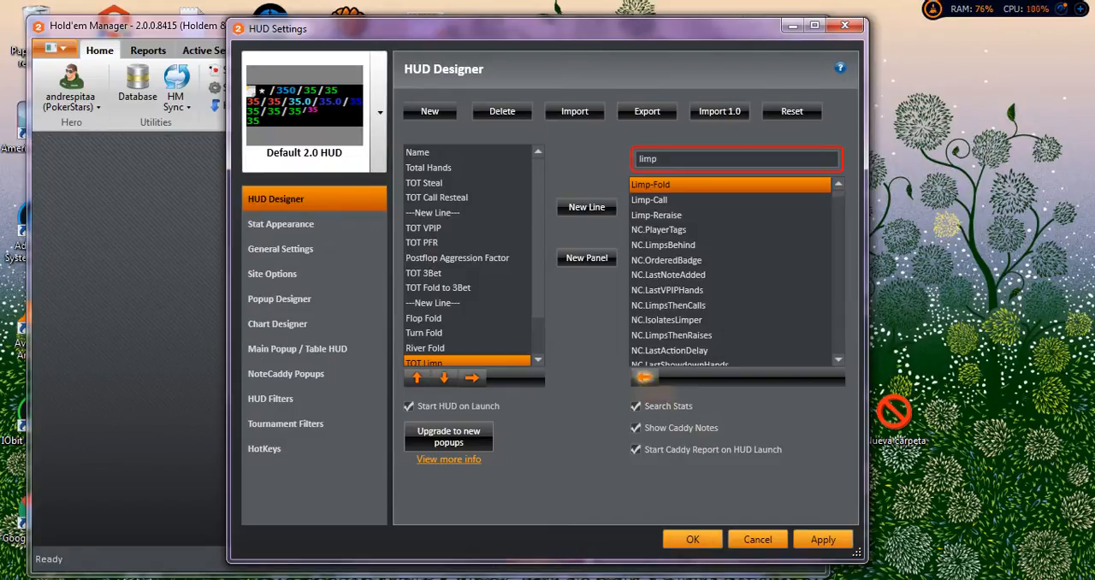
click(644, 377)
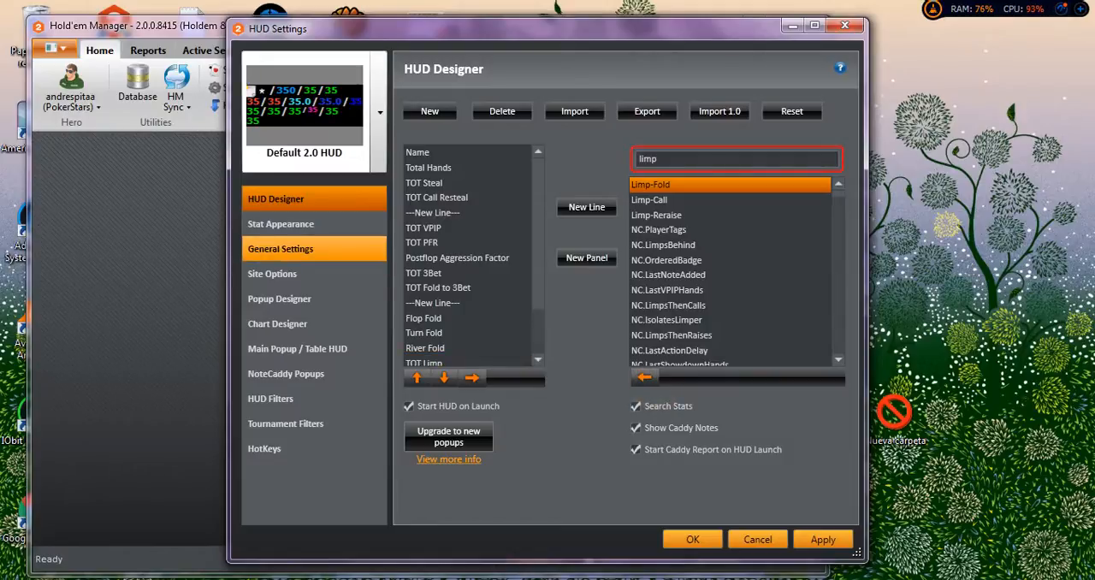
click(281, 248)
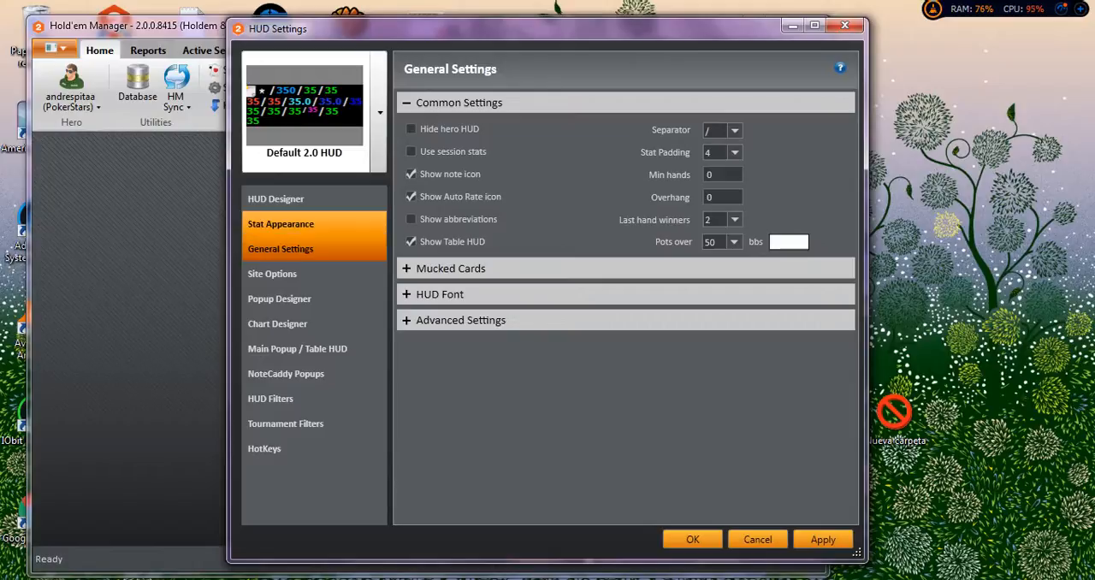
Set the colour of the Limp-Fold stat to magenta for all numbers.
click(280, 223)
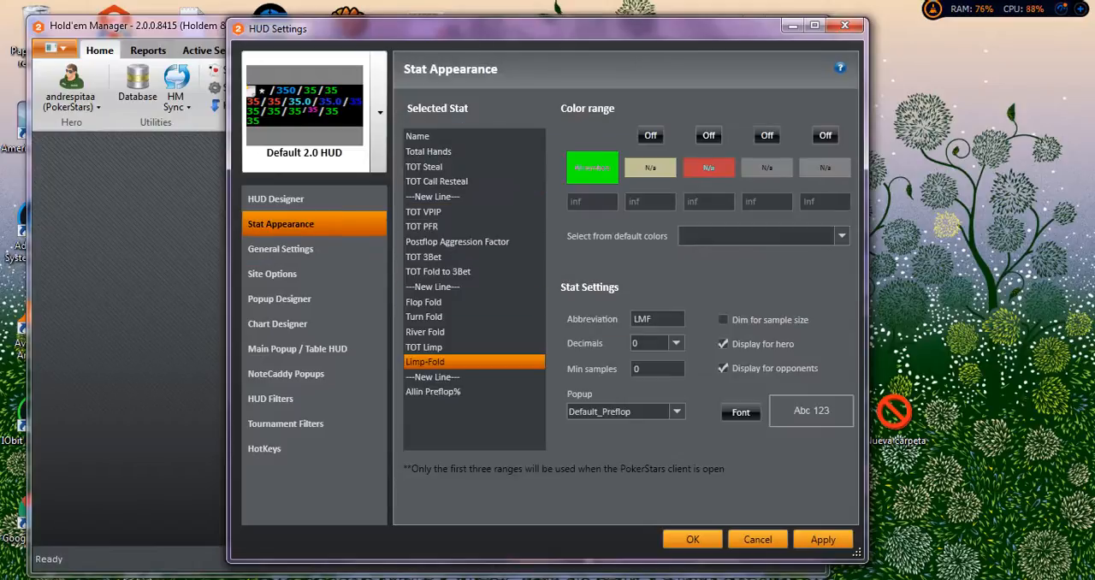
click(592, 168)
drag(549, 248, 550, 368)
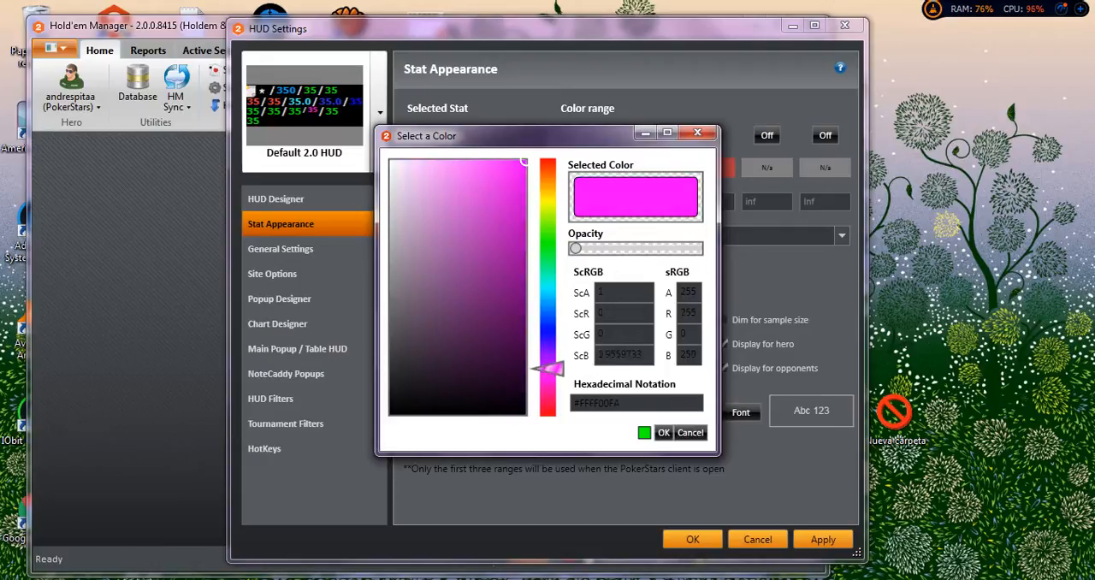
click(663, 432)
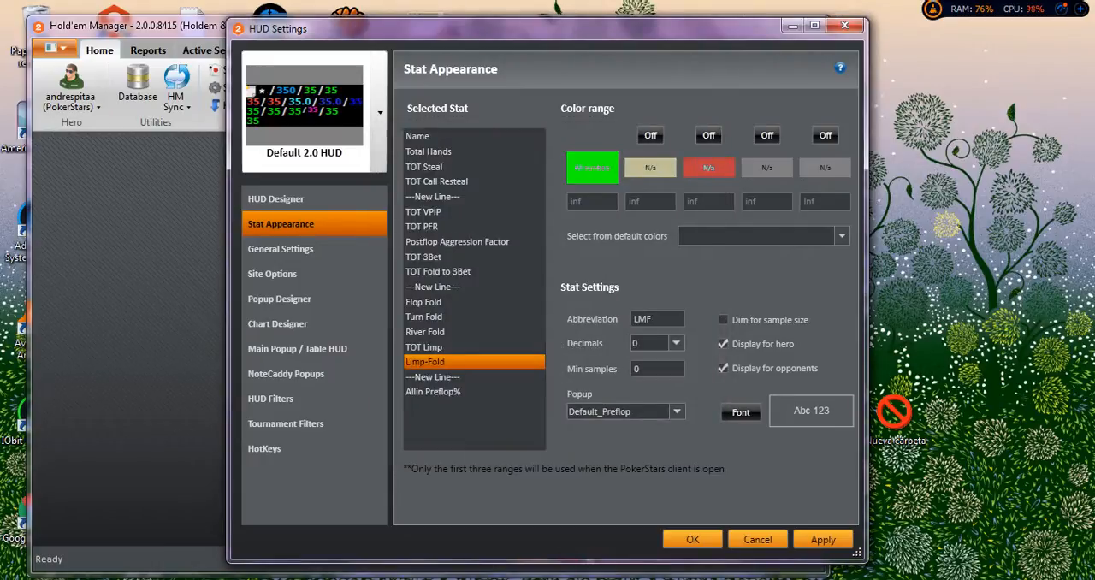
Set the Limp-Fold stat's font size to 6 and save the HUD settings.
click(741, 413)
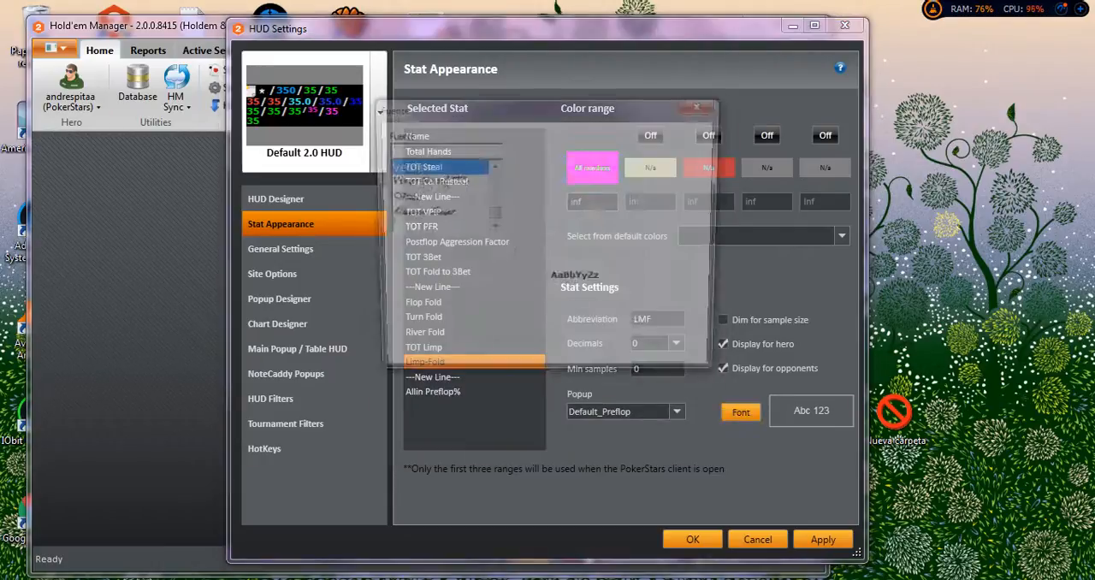
double_click(609, 149)
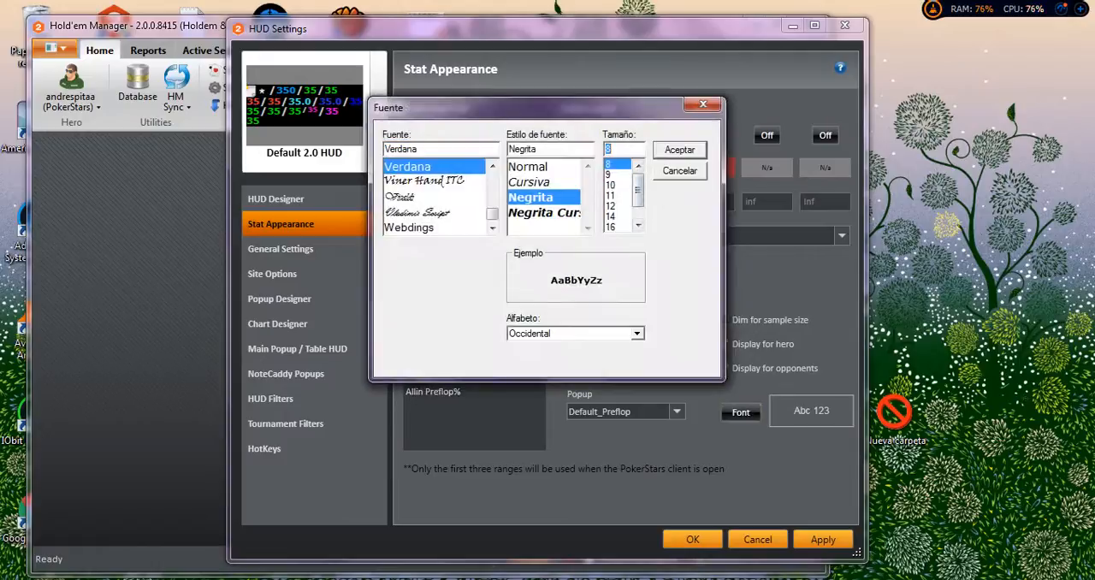
text(6)
key(Return)
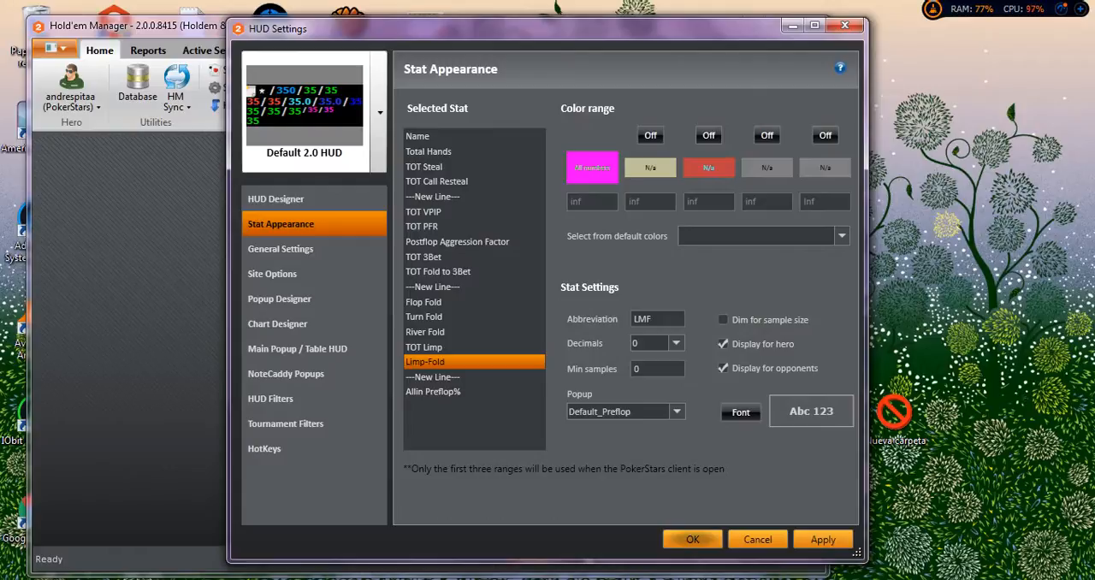
click(692, 539)
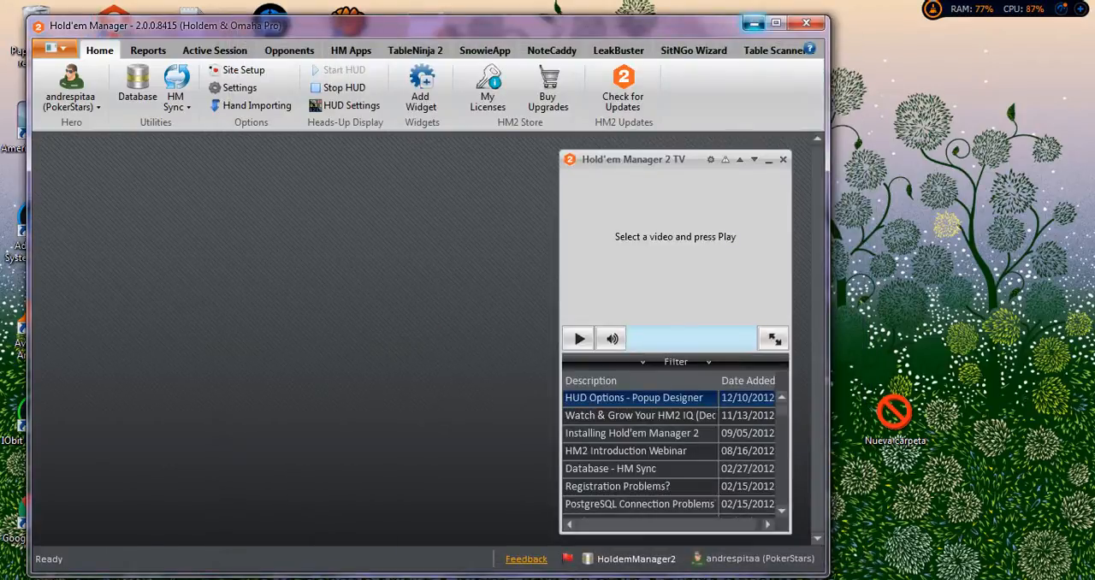
Switch from Hold'em Manager to the AmericasCardroom lobby and close the promotional window covering it.
click(754, 23)
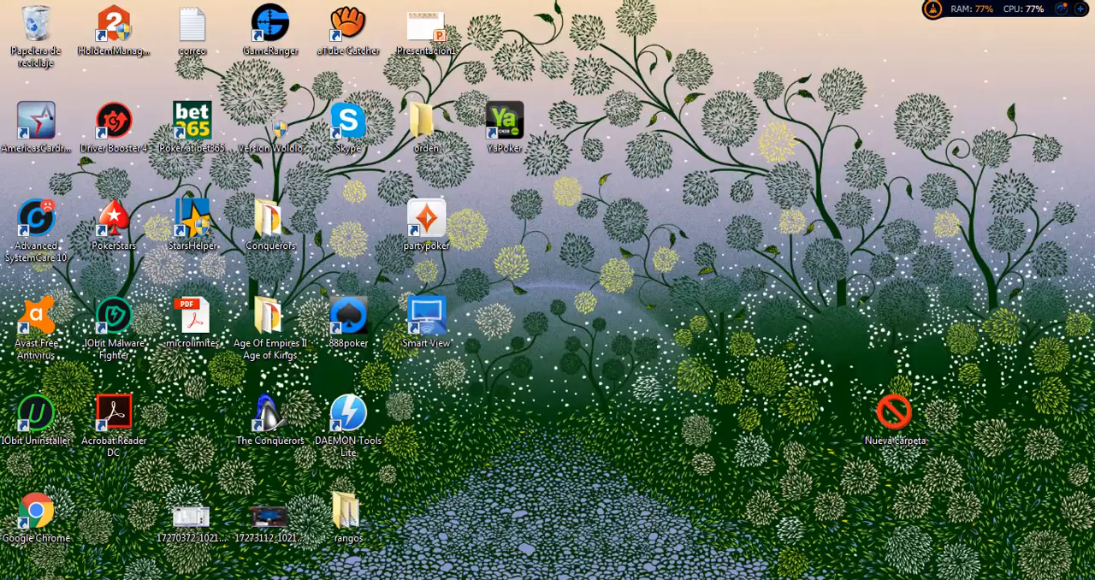
click(36, 127)
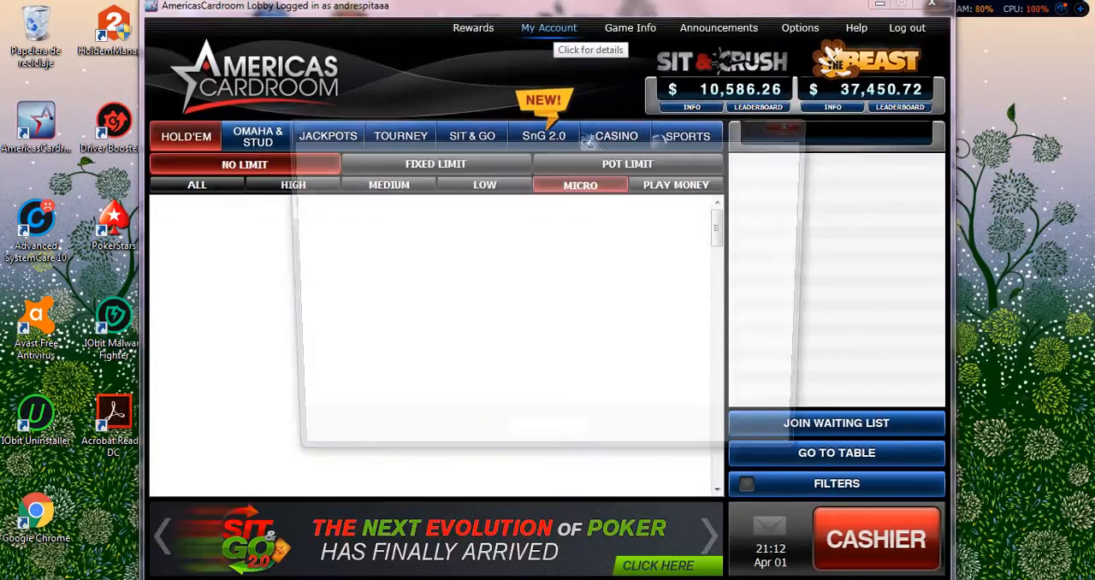
click(551, 28)
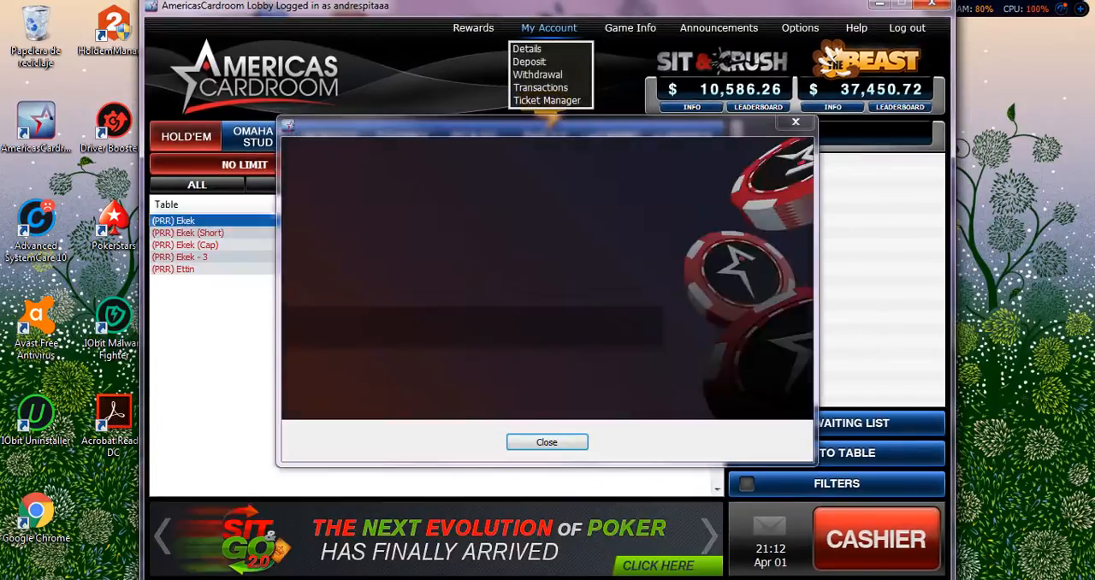
click(547, 442)
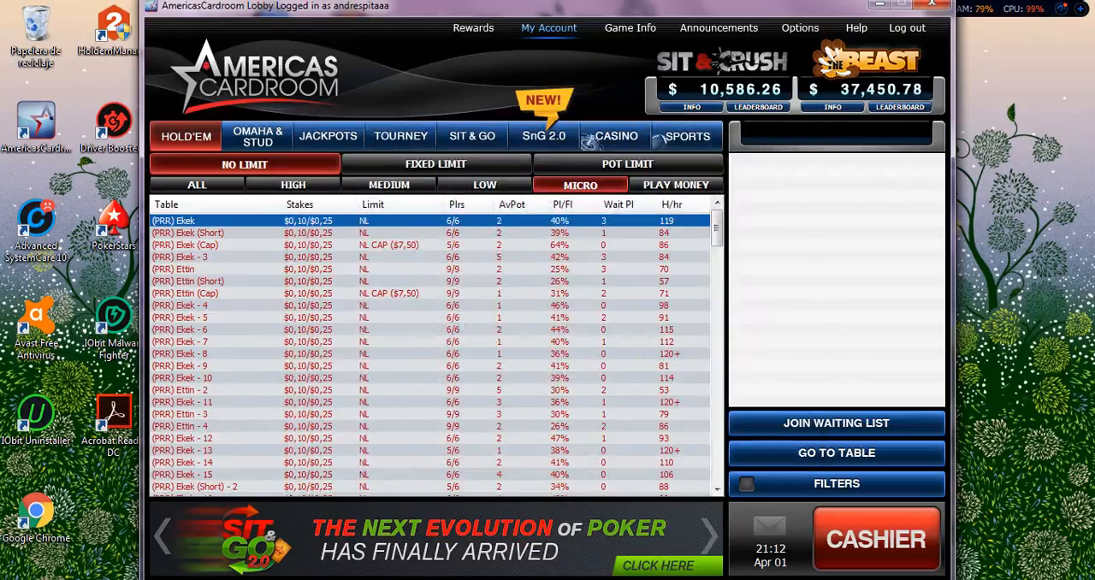
click(549, 29)
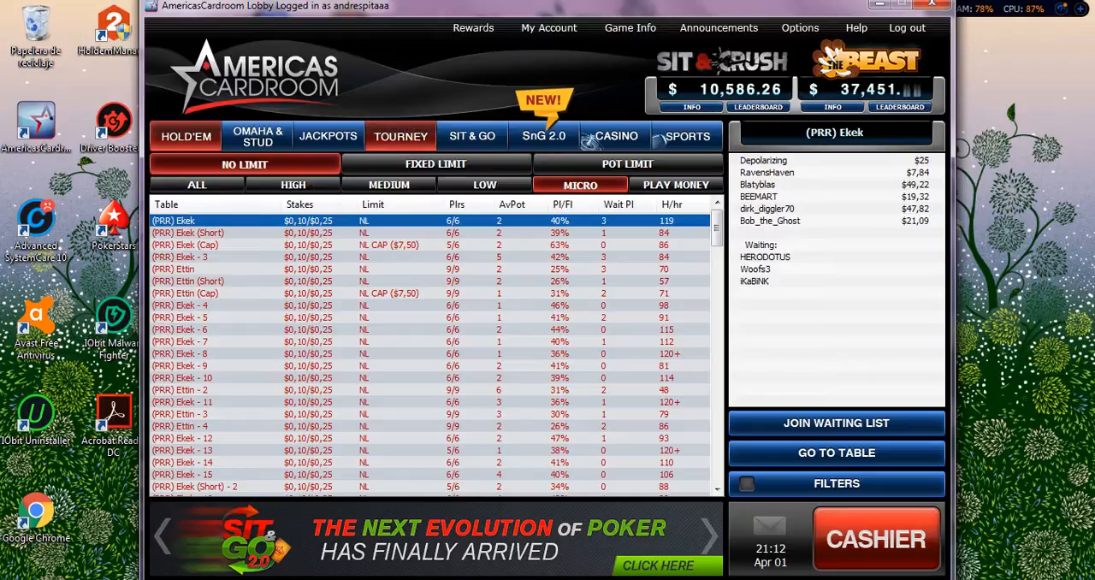
Register for the "$10 Freeroll - On Demand" tournament that is in late registration.
click(400, 136)
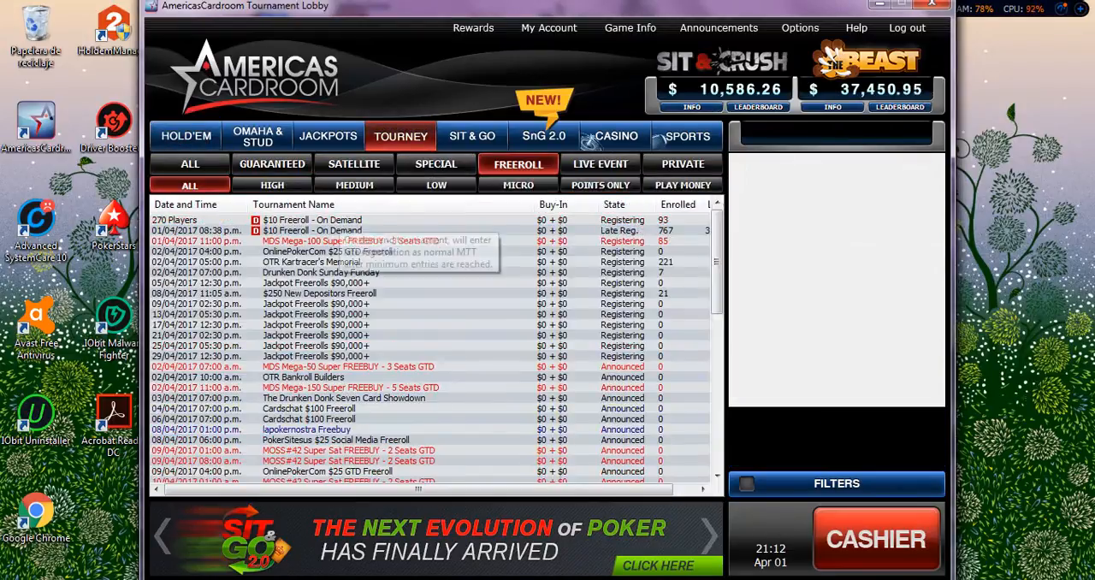
click(337, 230)
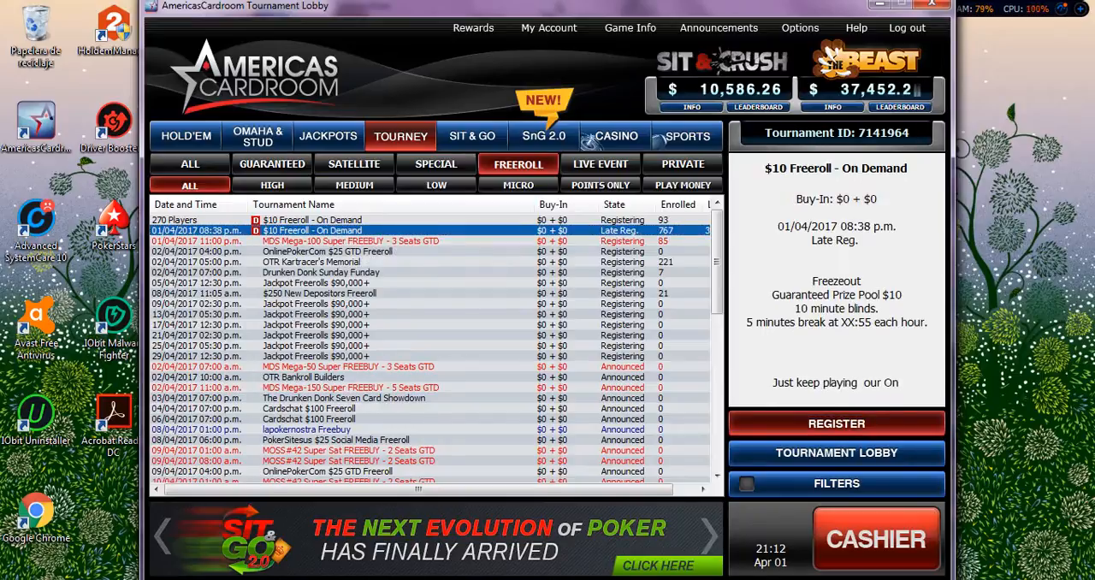
click(837, 423)
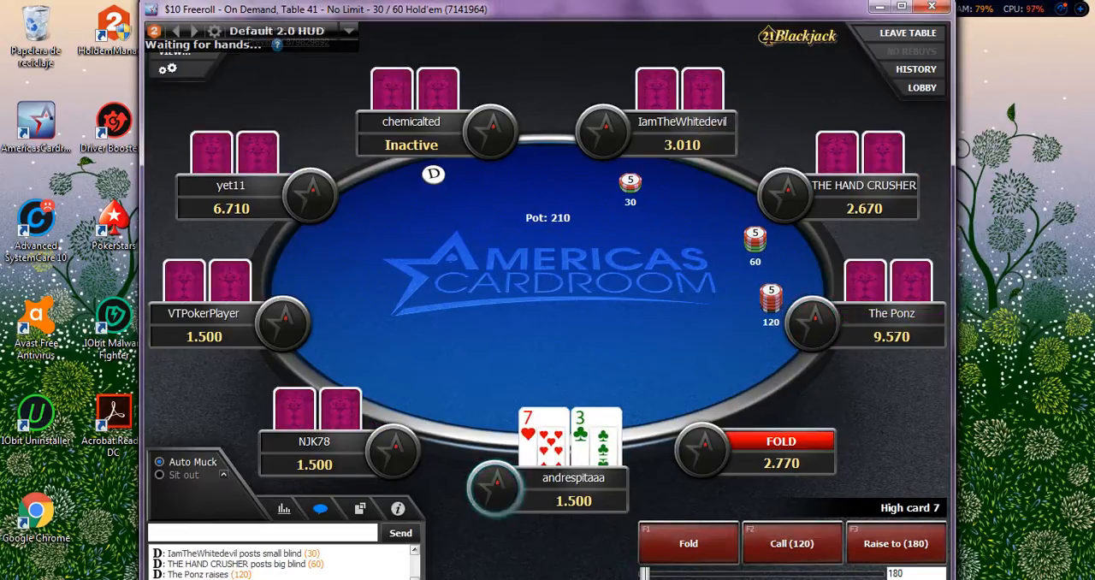
Fold the 7-3 and A-7 hands at the freeroll table while the HUD gathers hands.
click(688, 544)
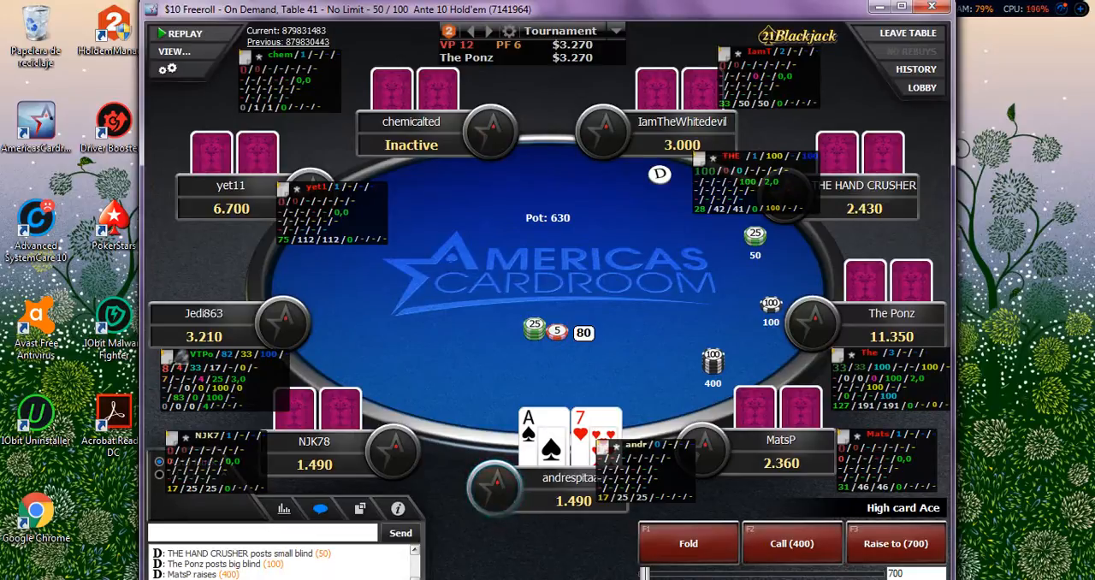
click(688, 544)
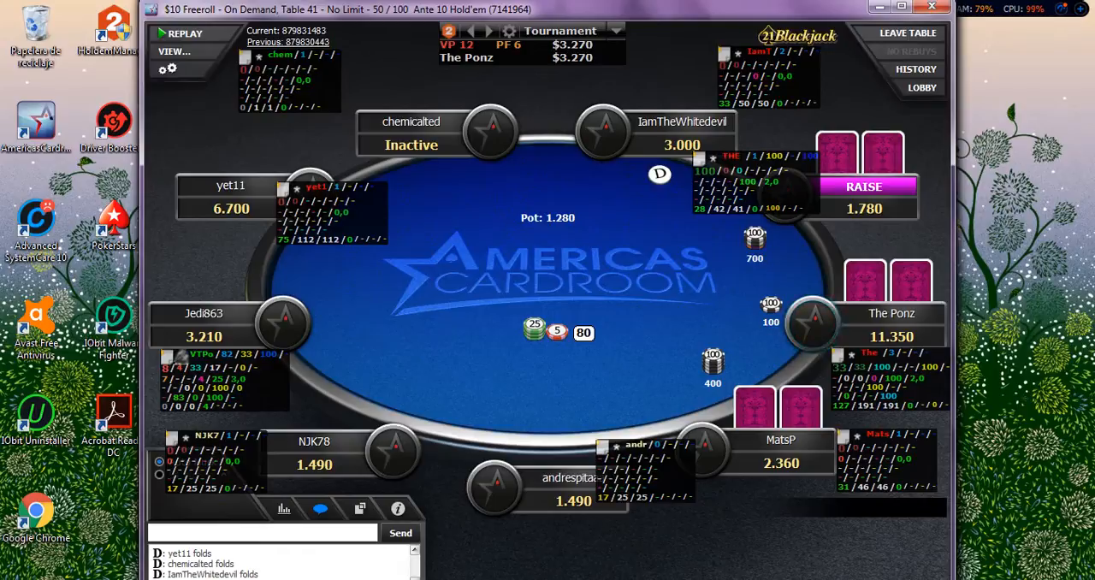
Examine the HUD popup statistics of the opponent with 82 tracked hands, close them, and fold the 9-2 hand.
mouse_move(221, 379)
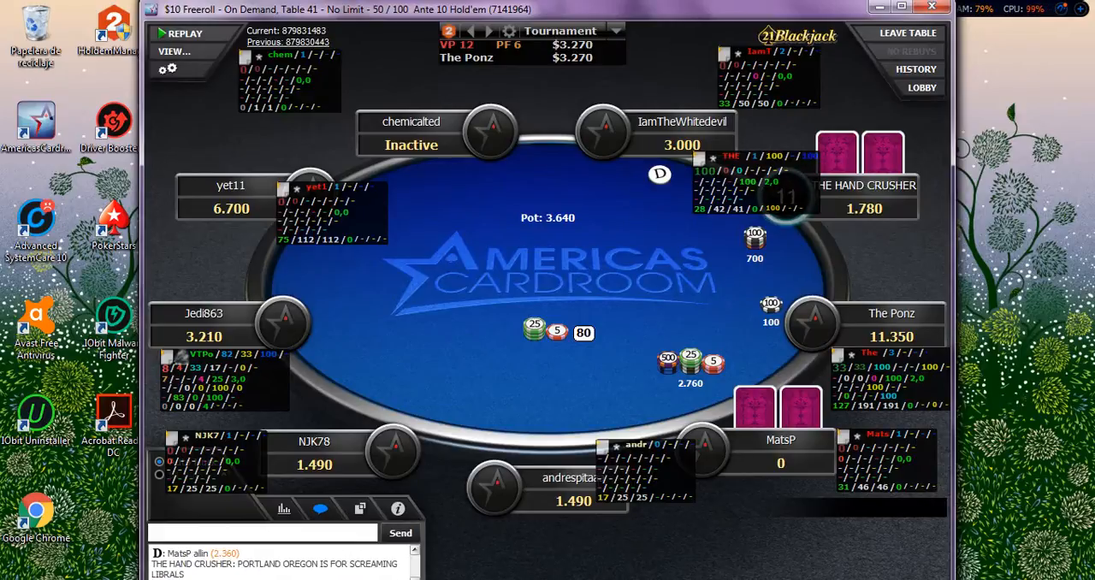
click(203, 397)
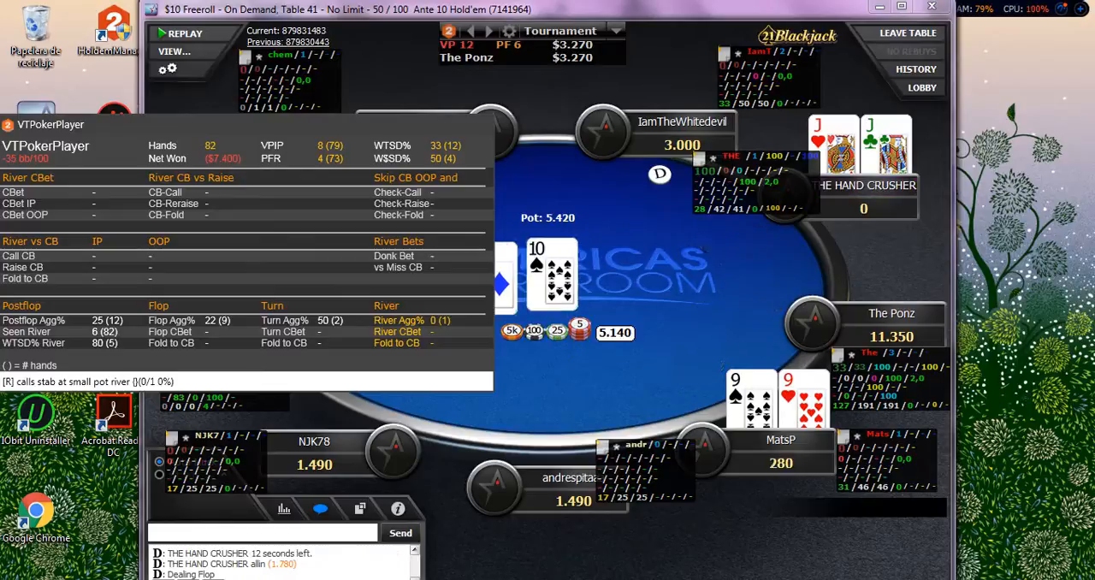
key(Escape)
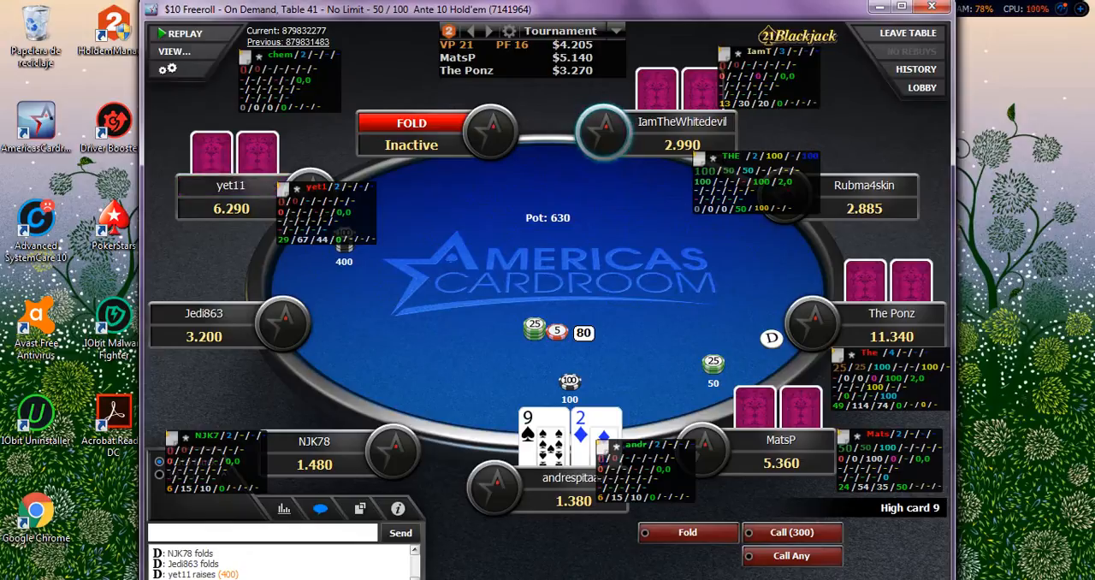
click(689, 533)
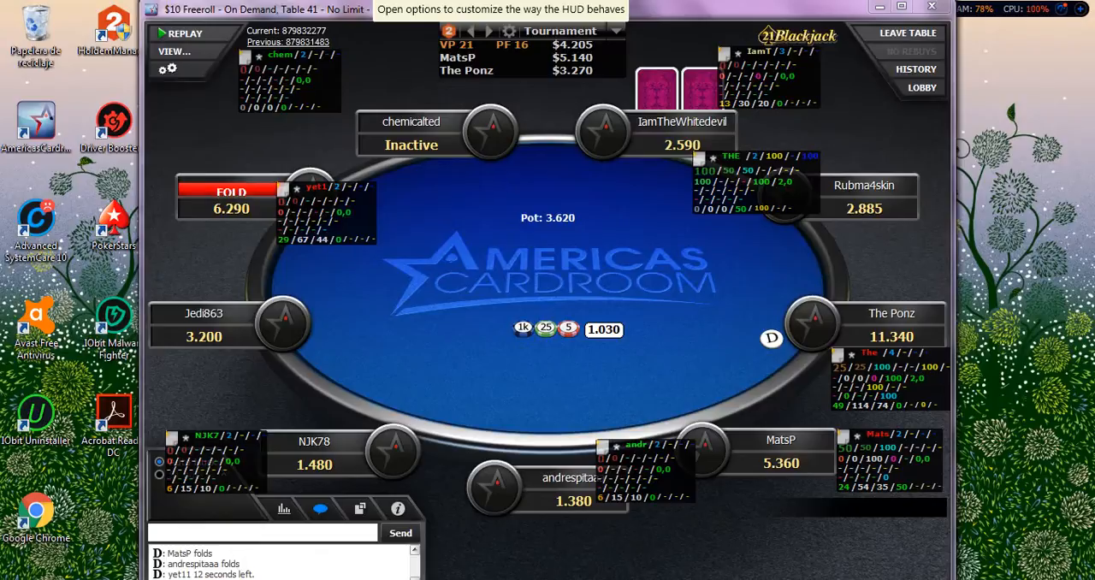
Switch this table's HUD from Tournament to Default 2.0 HUD, declining to use it for all similar tables.
click(509, 32)
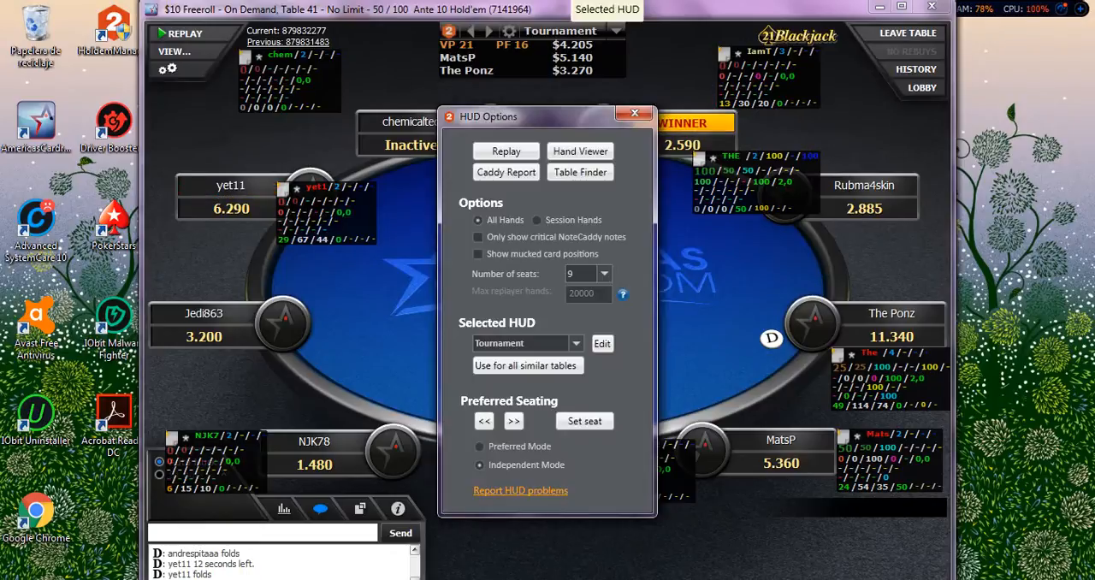
click(633, 113)
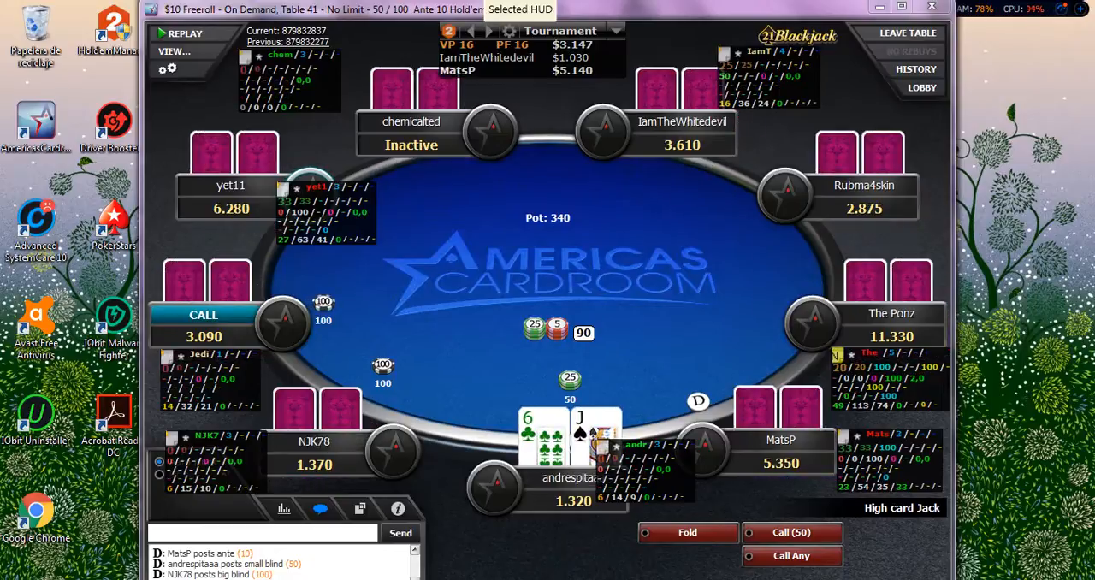
click(561, 30)
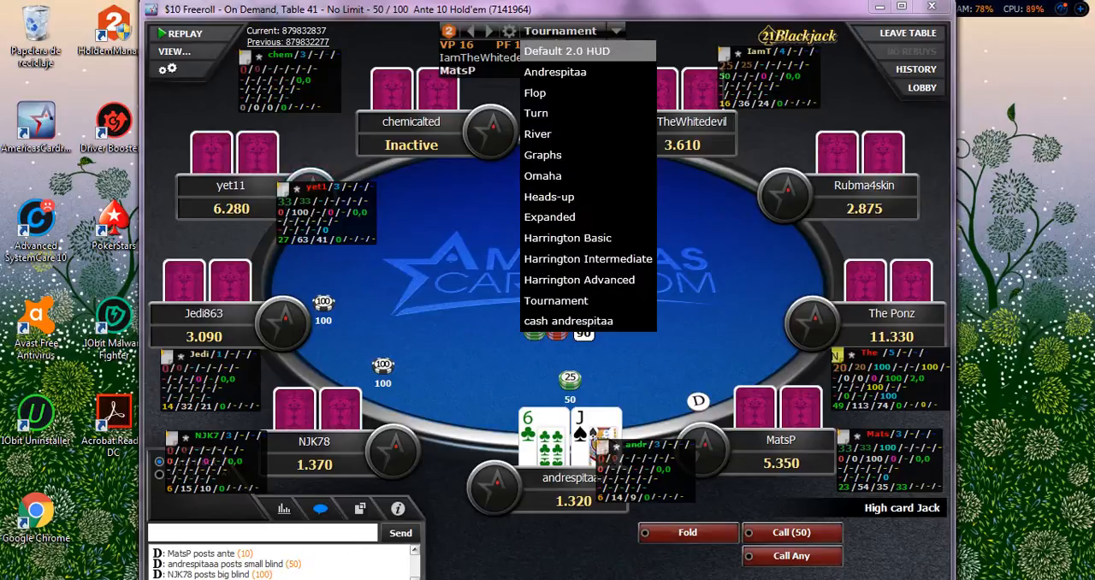
click(567, 51)
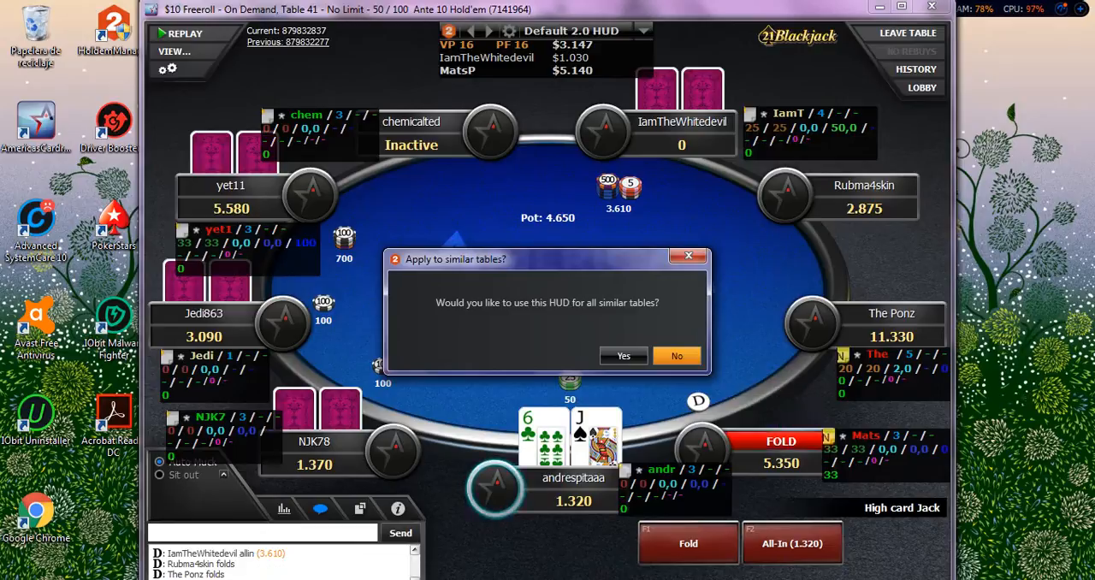
click(677, 356)
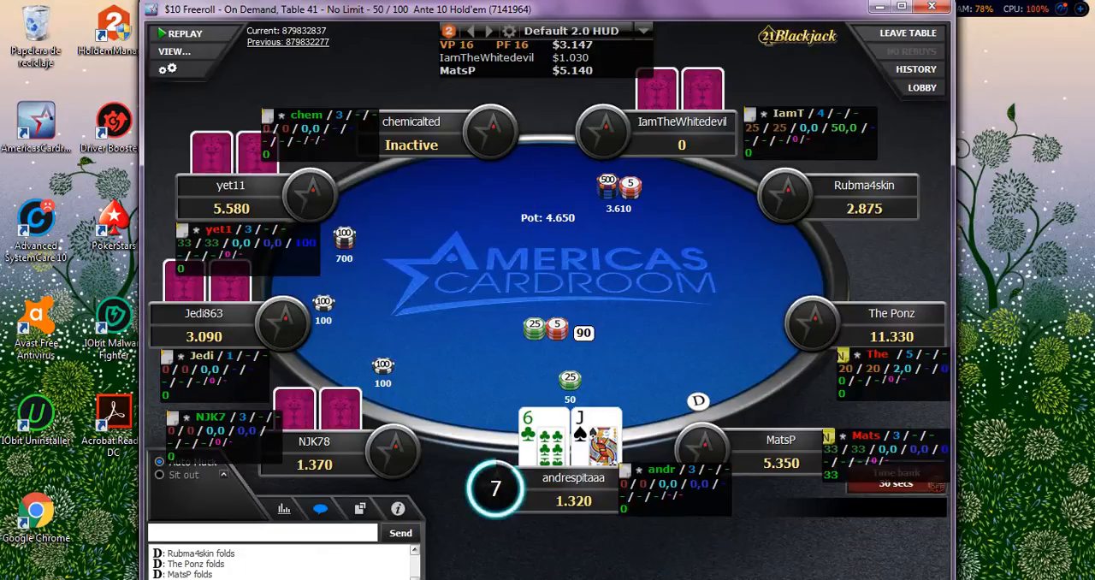
Fold the J-6, J-2 and K-8 hands, opening an opponent's HUD popup statistics between folds.
key(F1)
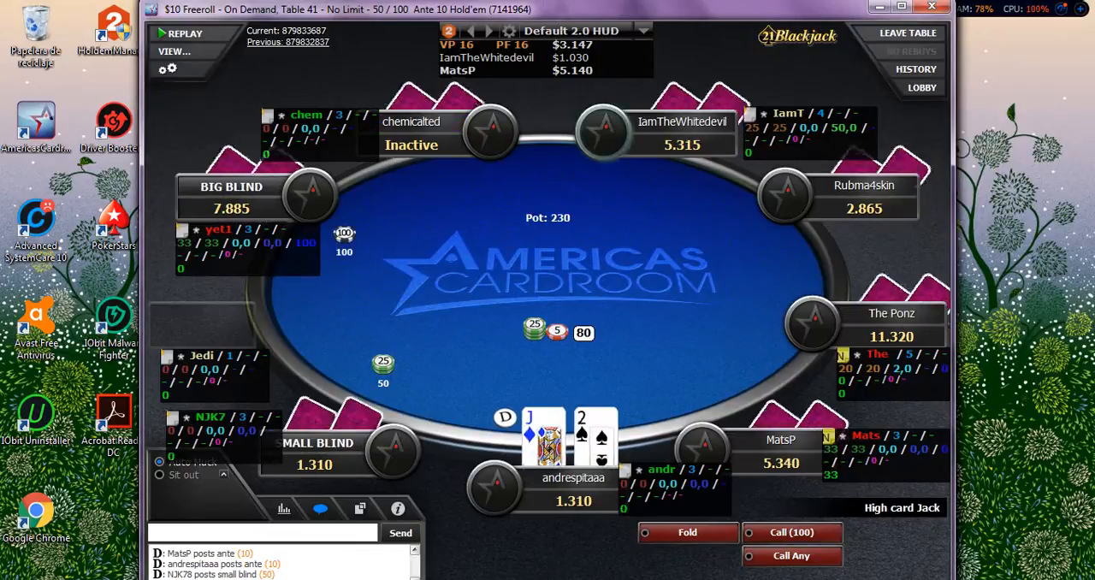
click(847, 369)
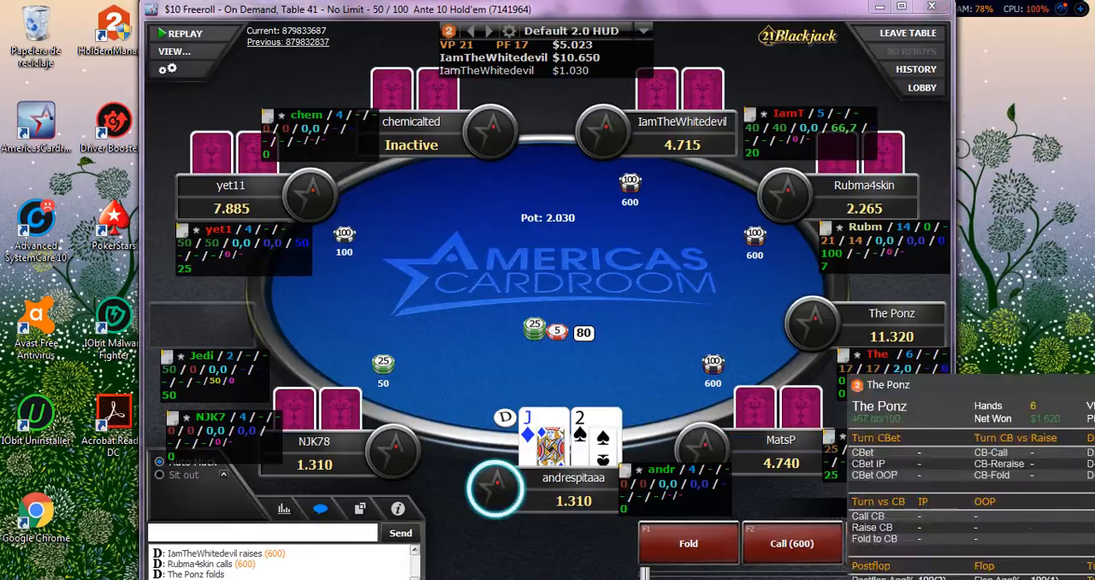
key(F1)
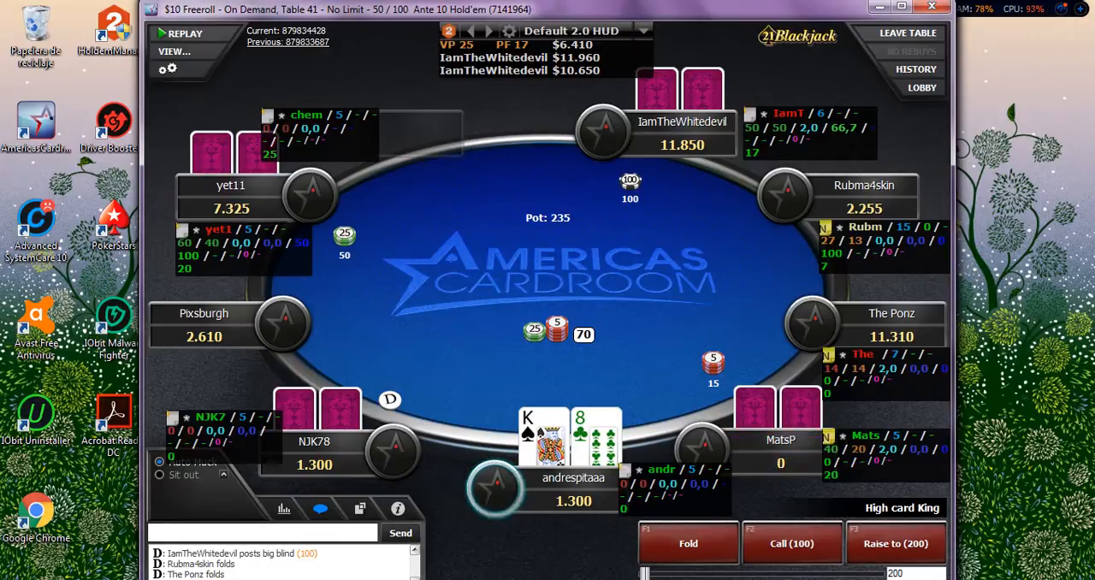
click(688, 544)
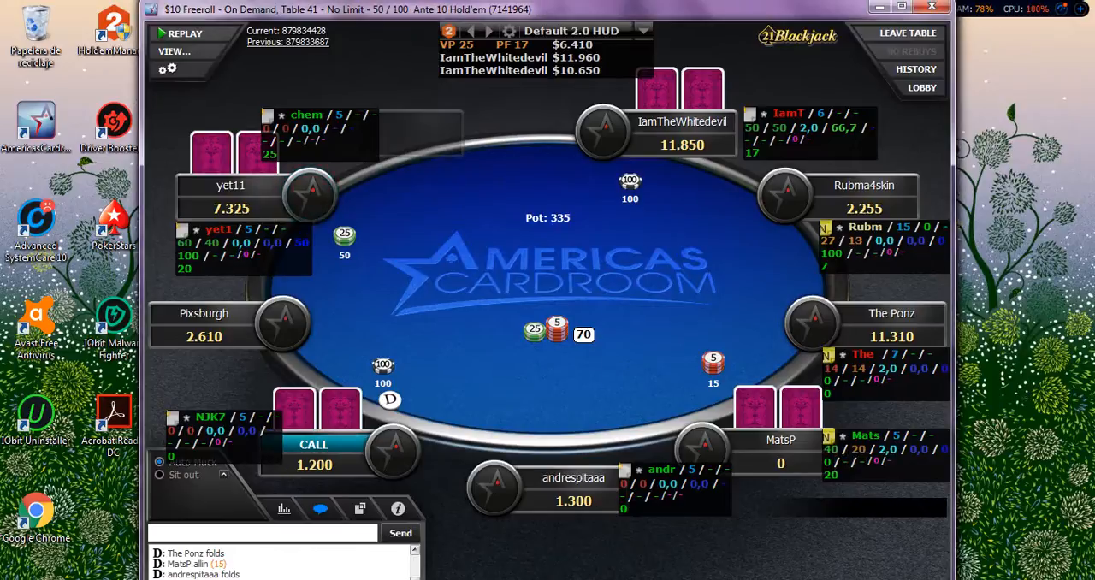
Examine the HUD popup statistics of the small-blind opponent and close them again.
click(232, 243)
click(232, 243)
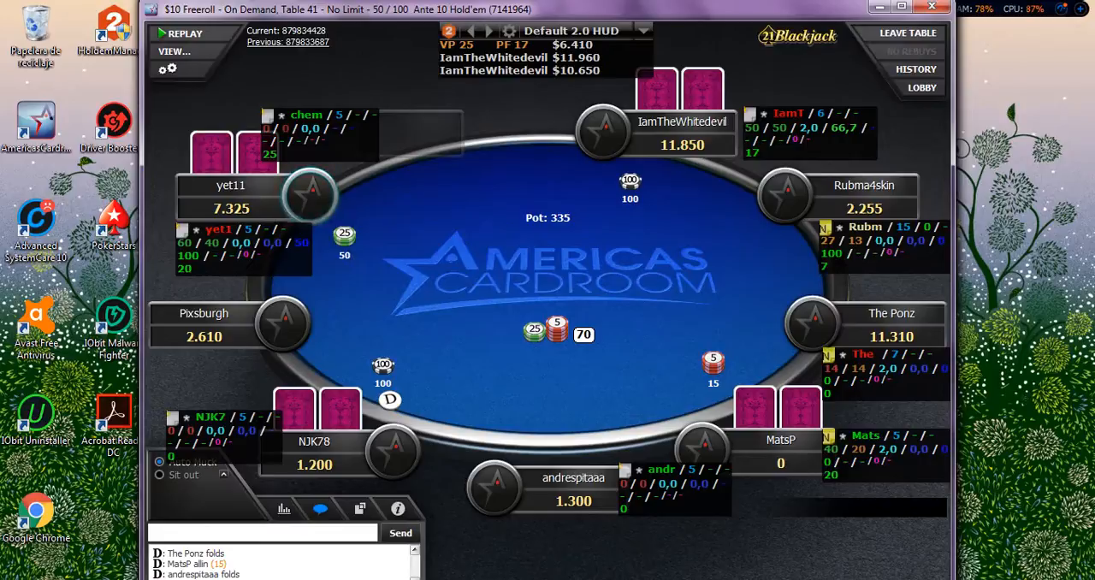
click(231, 243)
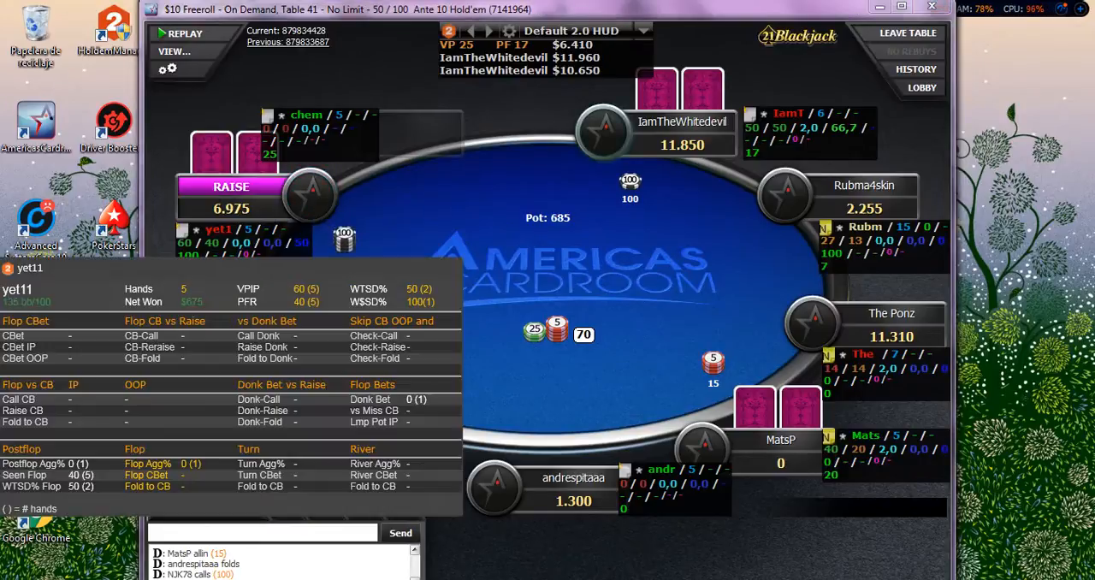
click(232, 243)
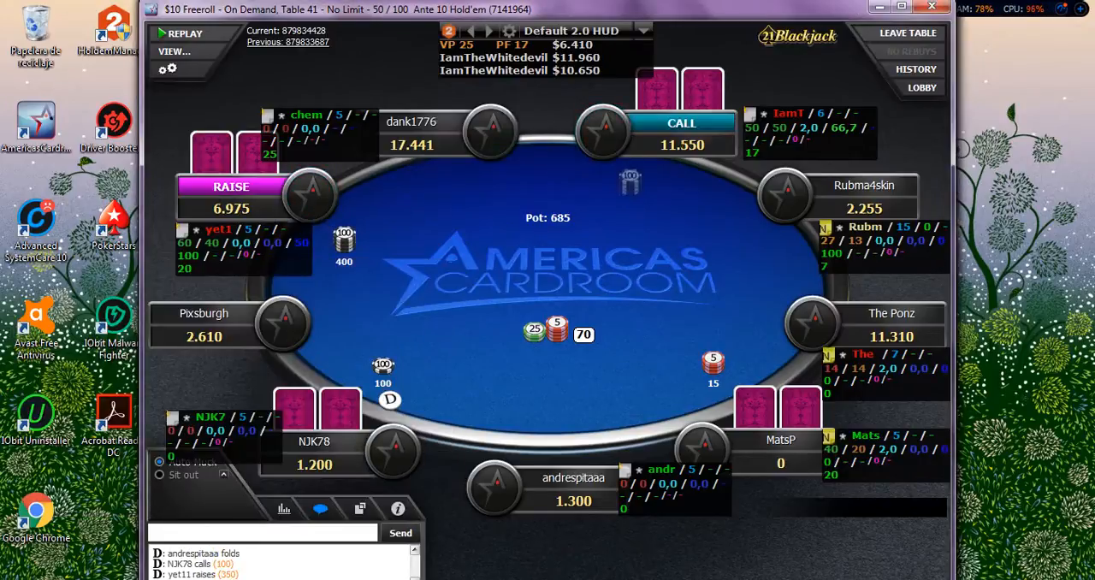
click(232, 243)
click(232, 243)
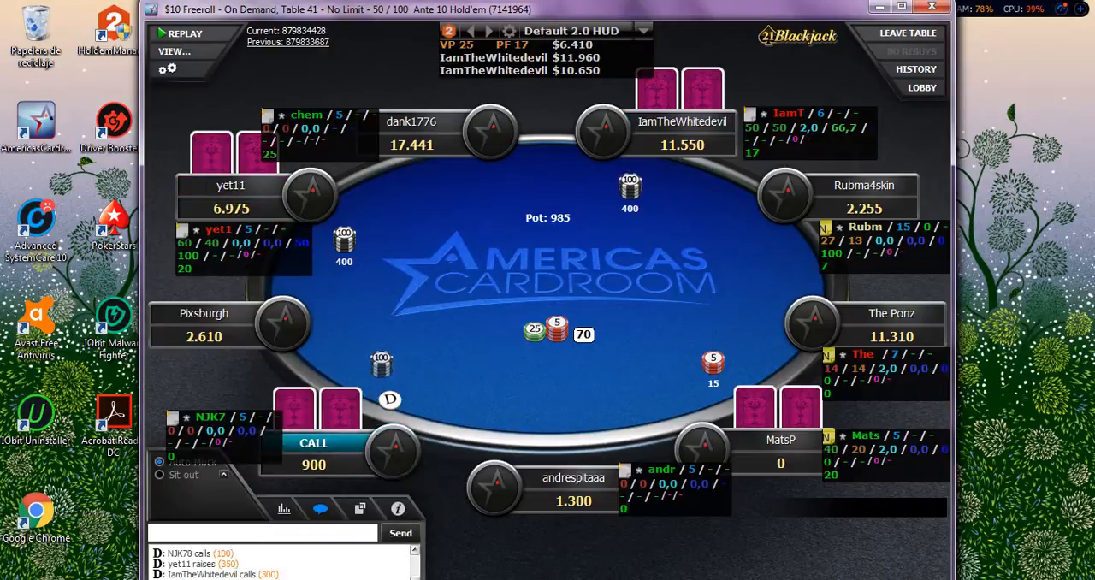
click(231, 243)
click(232, 242)
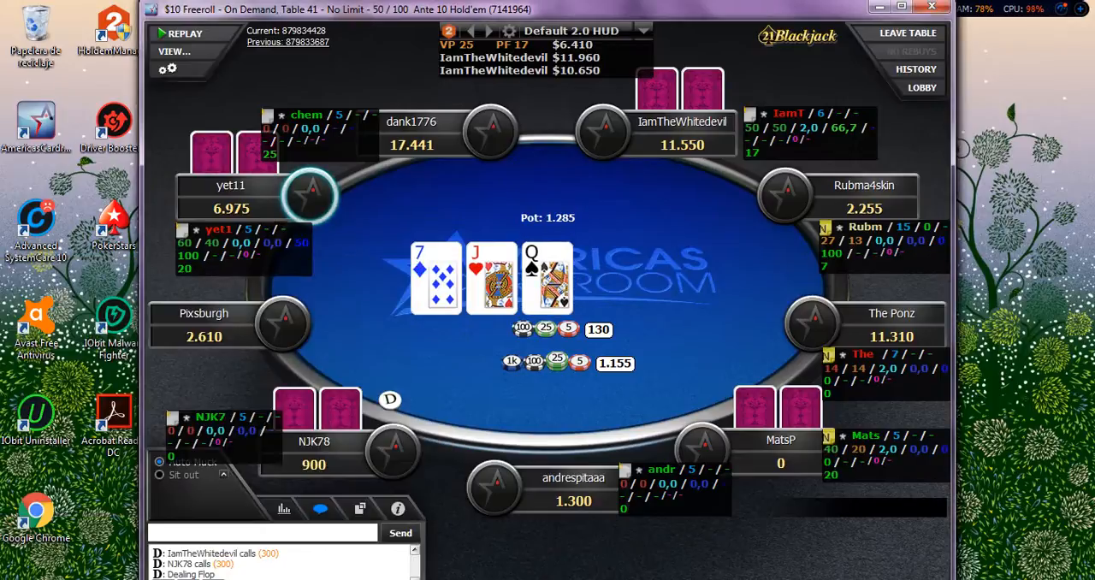
click(232, 243)
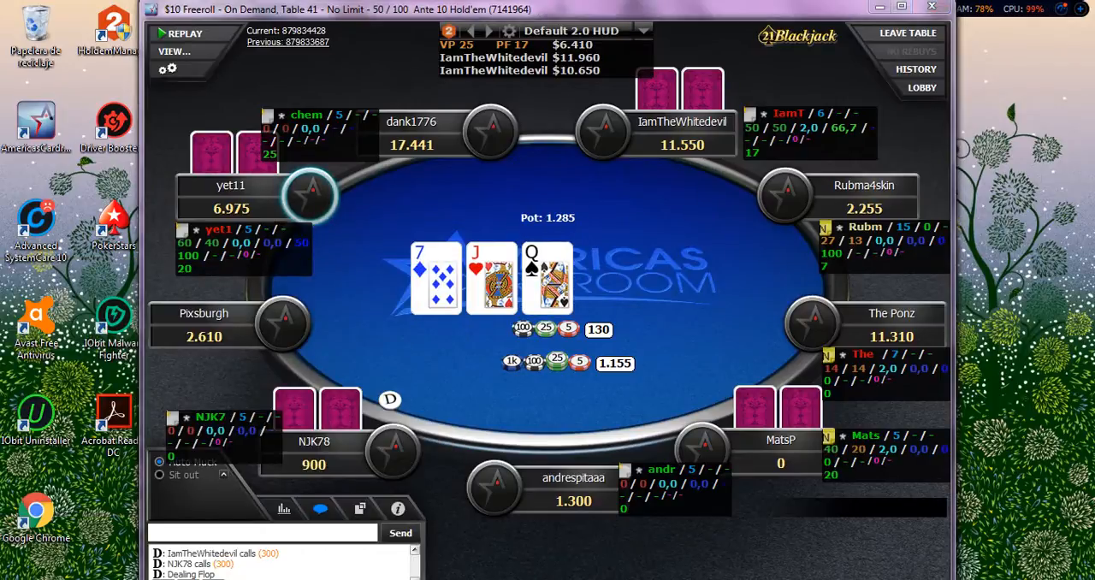
Fold the Q-4 hand at Table 18 of the freeroll.
click(568, 489)
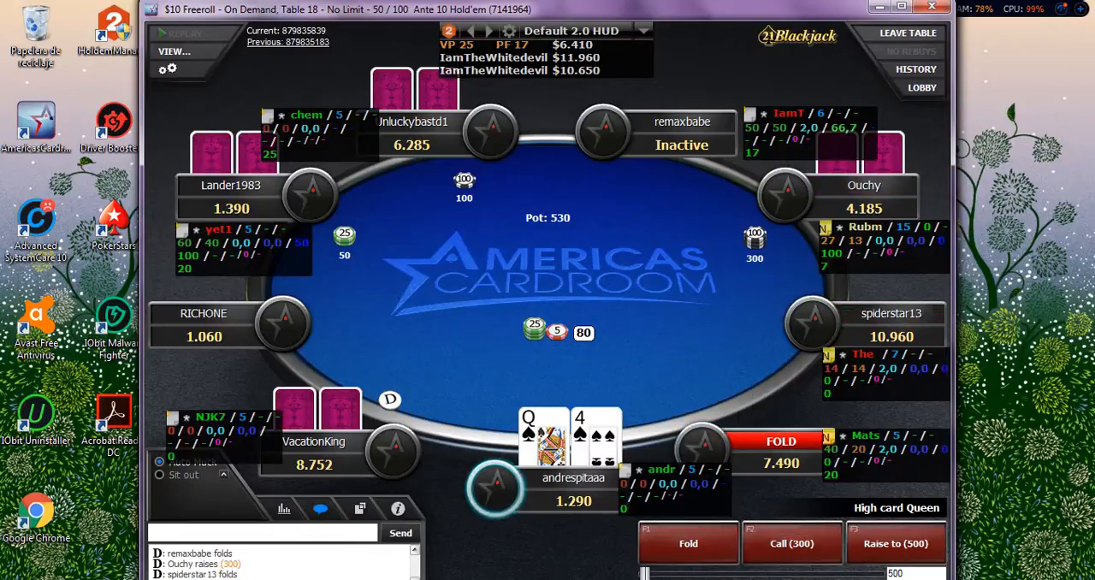
click(688, 543)
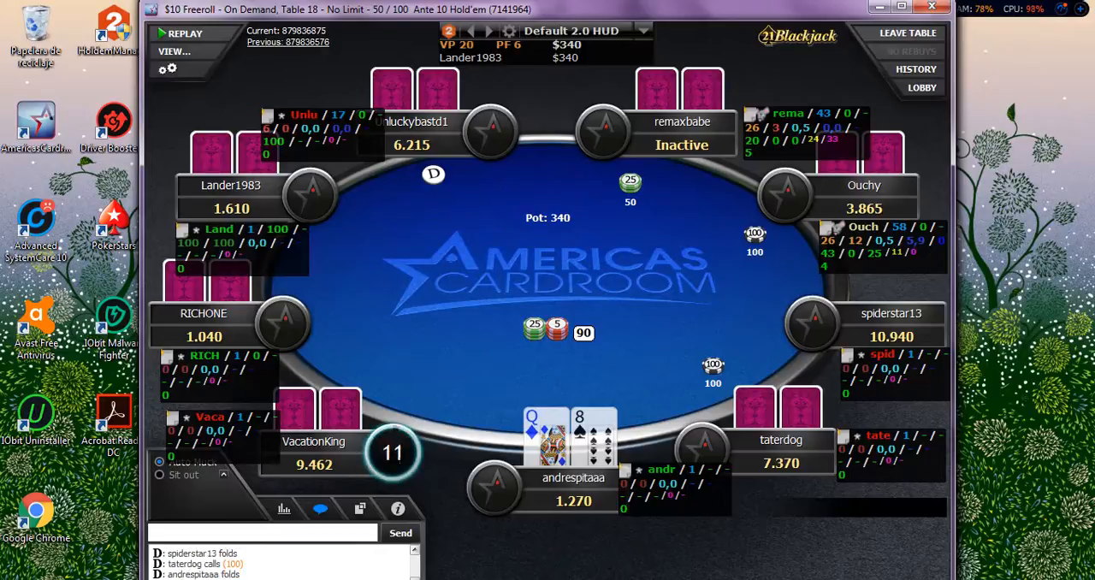
Switch to the Hold'em Manager window and open the HUD Designer page of its HUD settings.
mouse_move(102, 578)
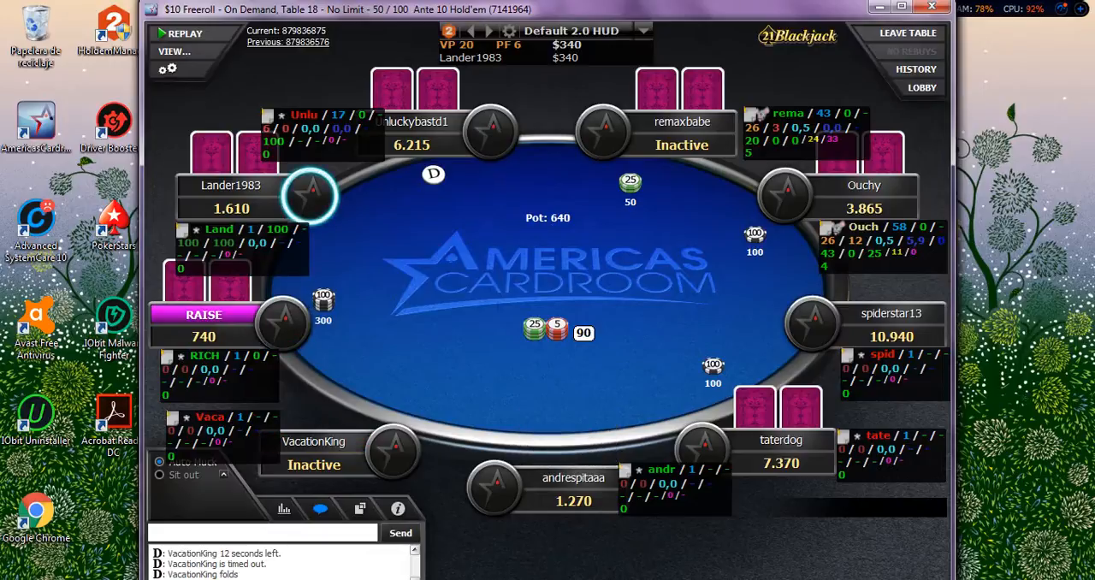
click(190, 578)
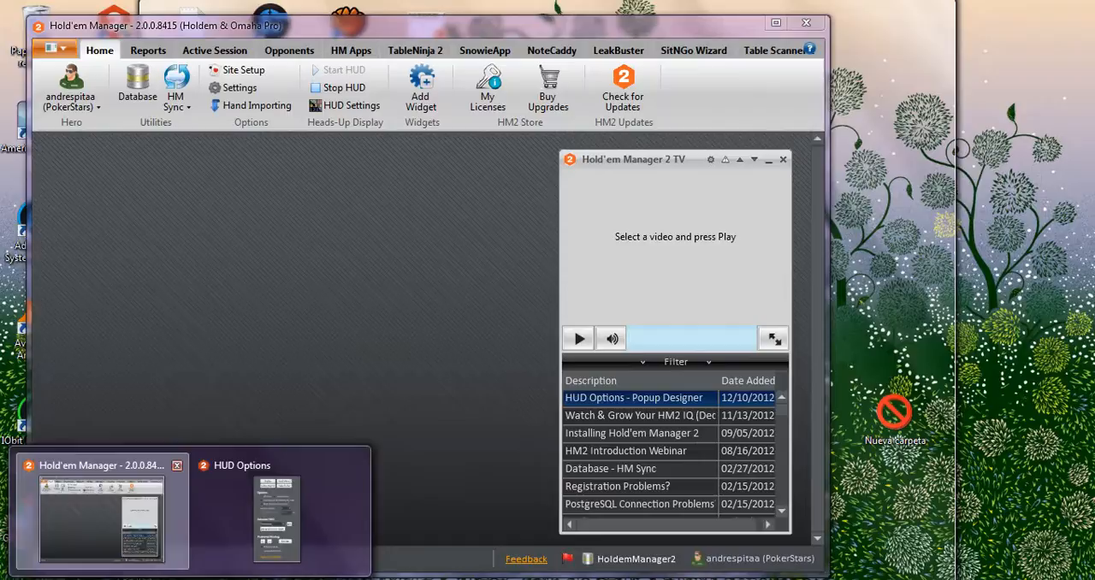
click(101, 518)
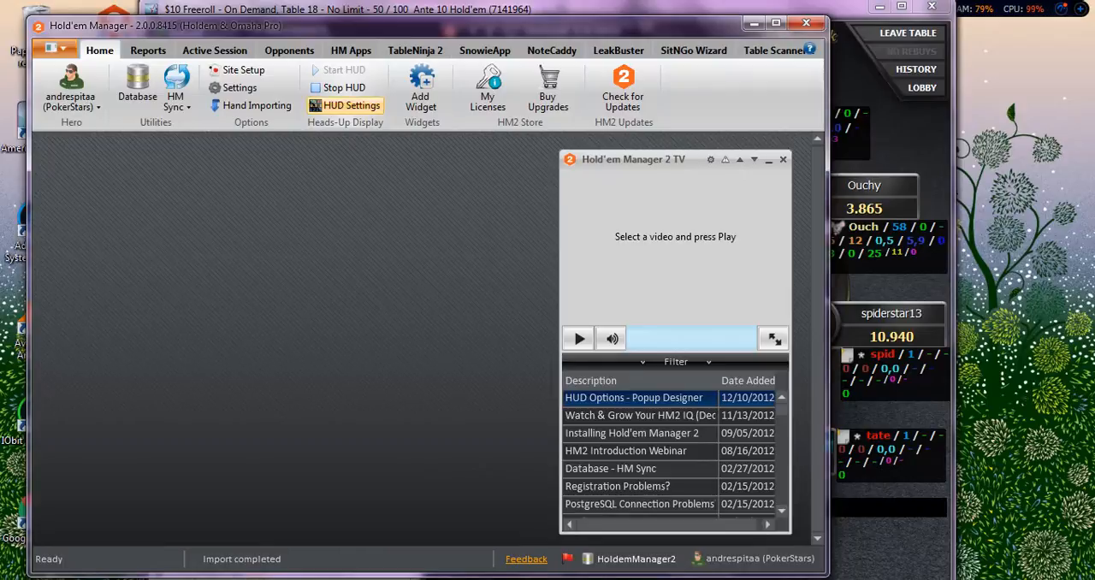
click(346, 105)
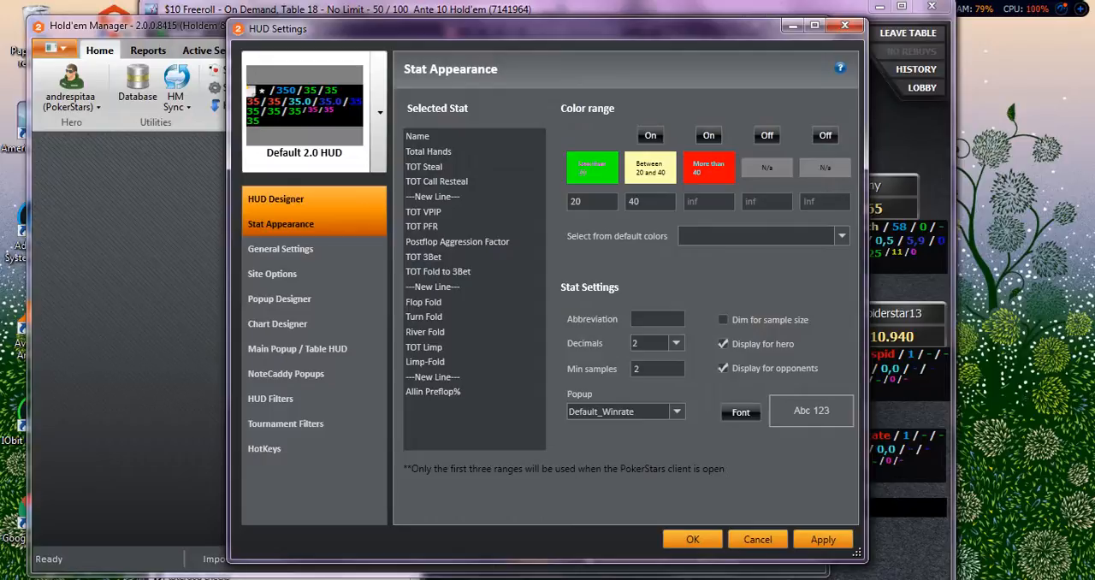
click(275, 198)
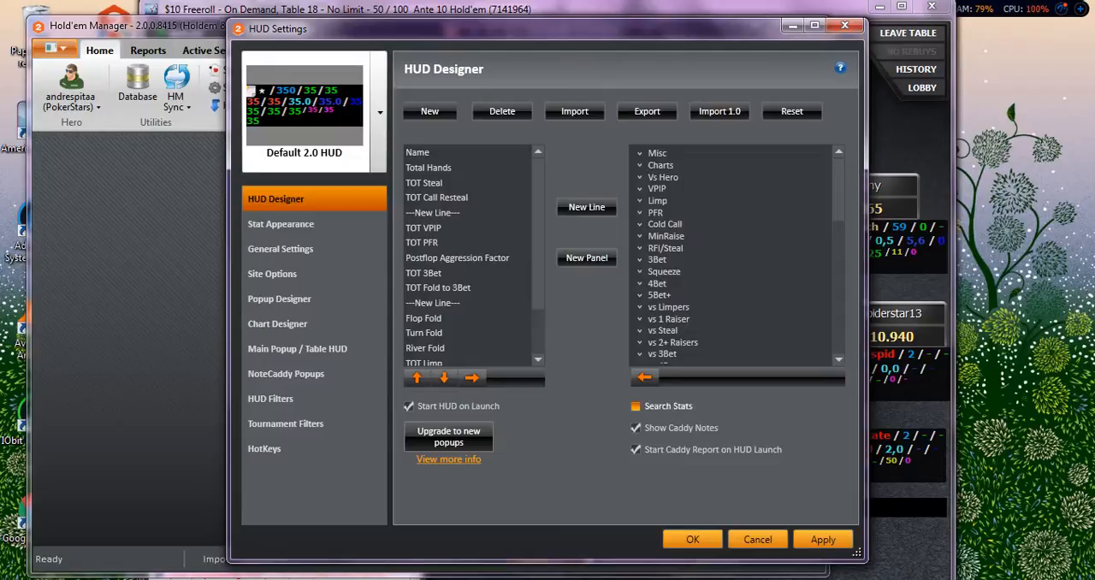
Enable stat search, search the available stats for "bb", and fold the 6-2 hand at the freeroll table.
click(634, 407)
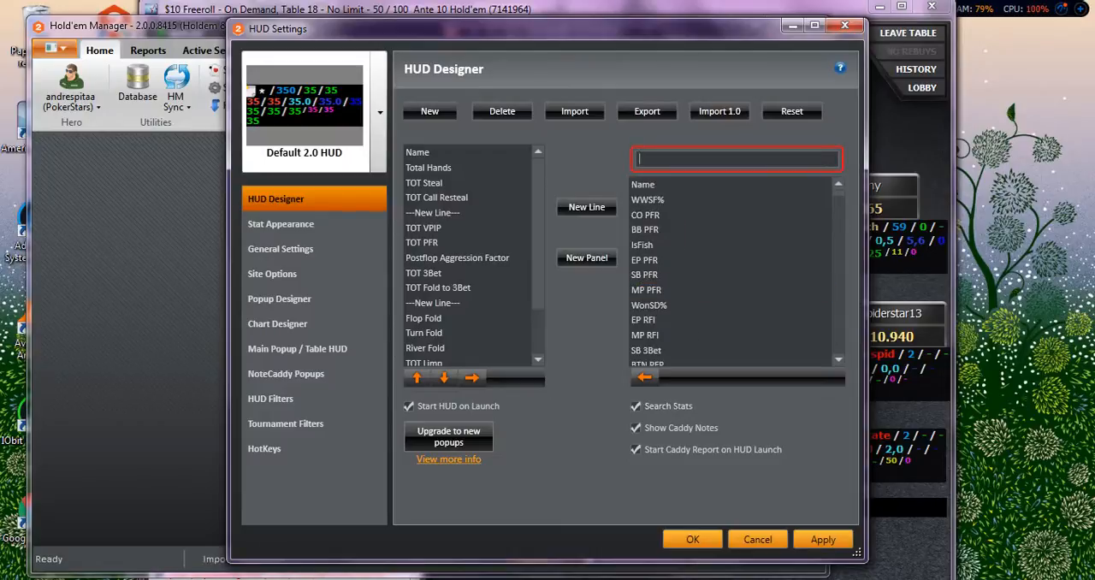
text(bb)
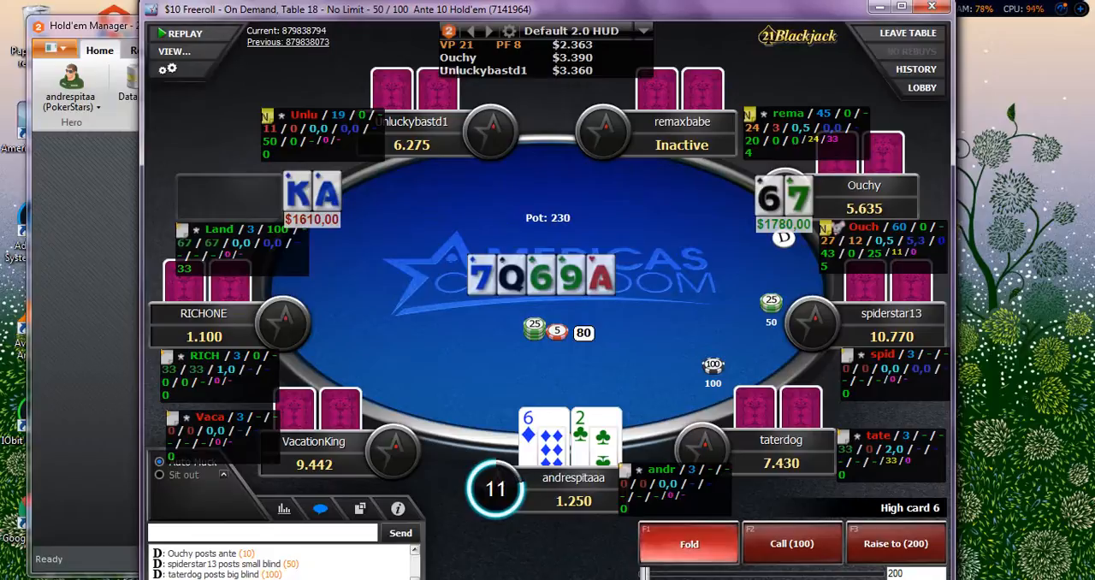
click(688, 544)
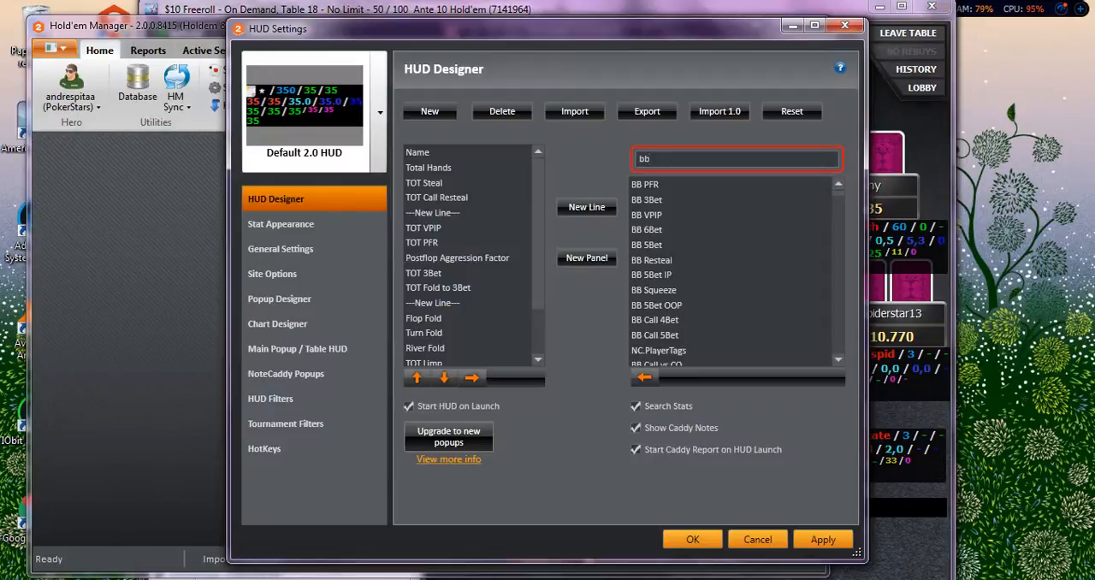
Look through the stats matching "bb" for a suitable big blind stat.
scroll(729, 290, down, 2)
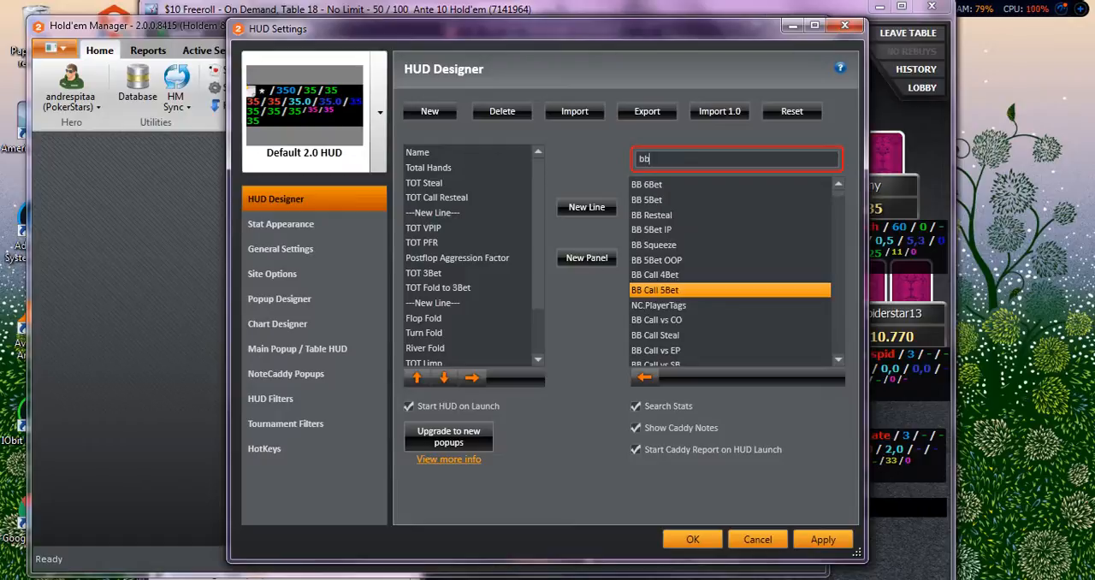
scroll(730, 320, down, 2)
scroll(730, 320, down, 2)
scroll(730, 320, down, 2)
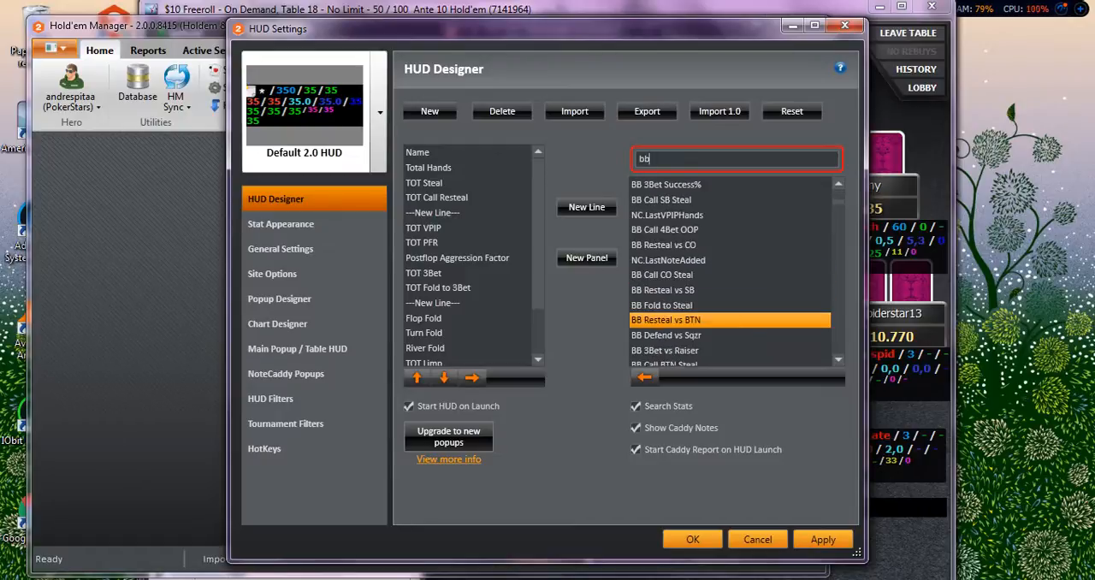
scroll(729, 320, down, 2)
scroll(730, 320, down, 1)
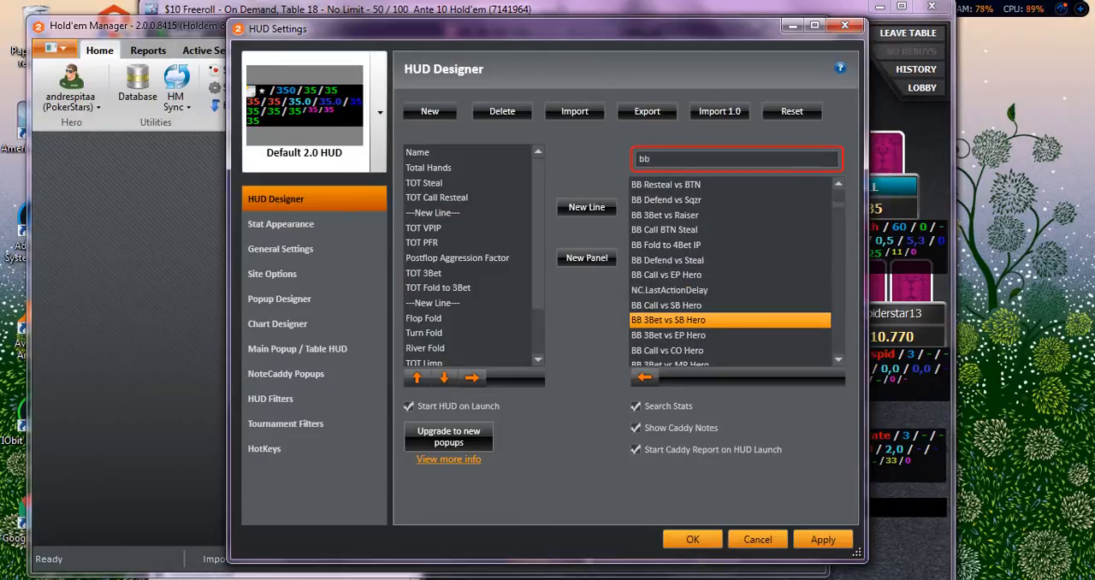
scroll(730, 305, down, 1)
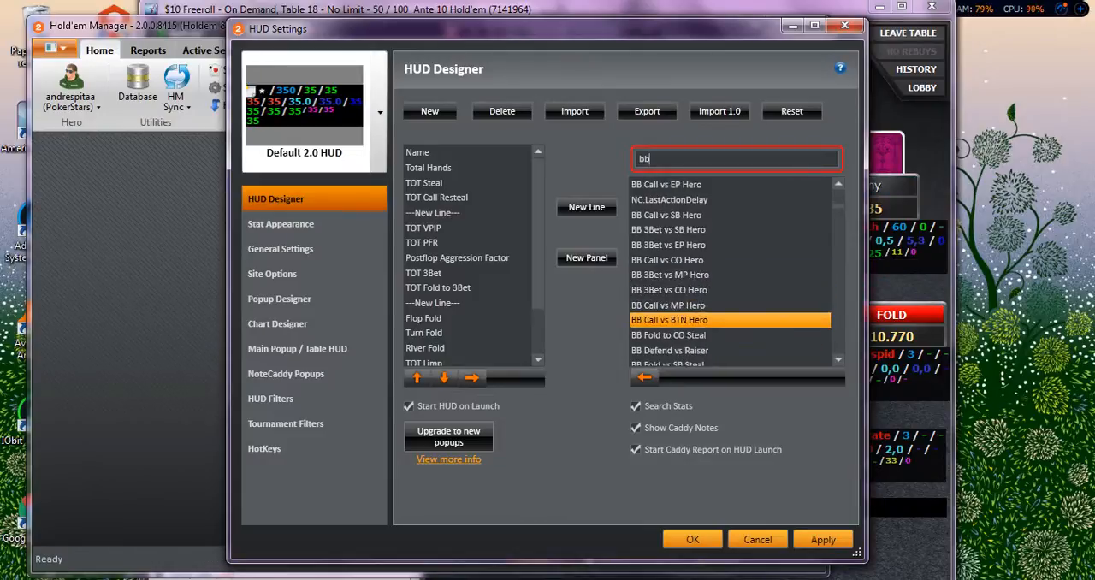
scroll(729, 334, down, 2)
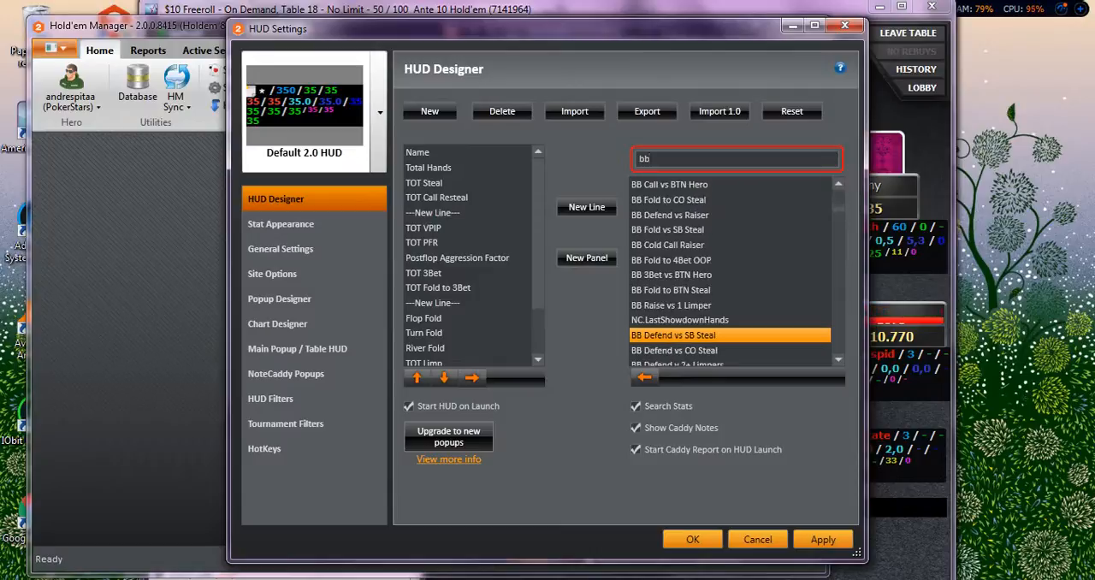
scroll(730, 334, down, 2)
scroll(730, 335, down, 3)
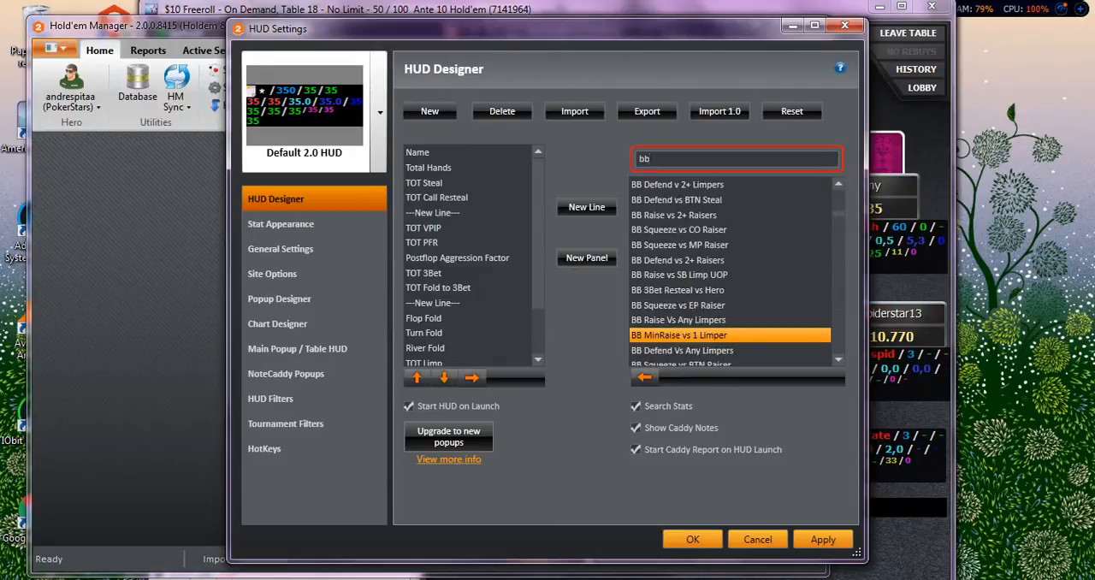
scroll(730, 320, up, 8)
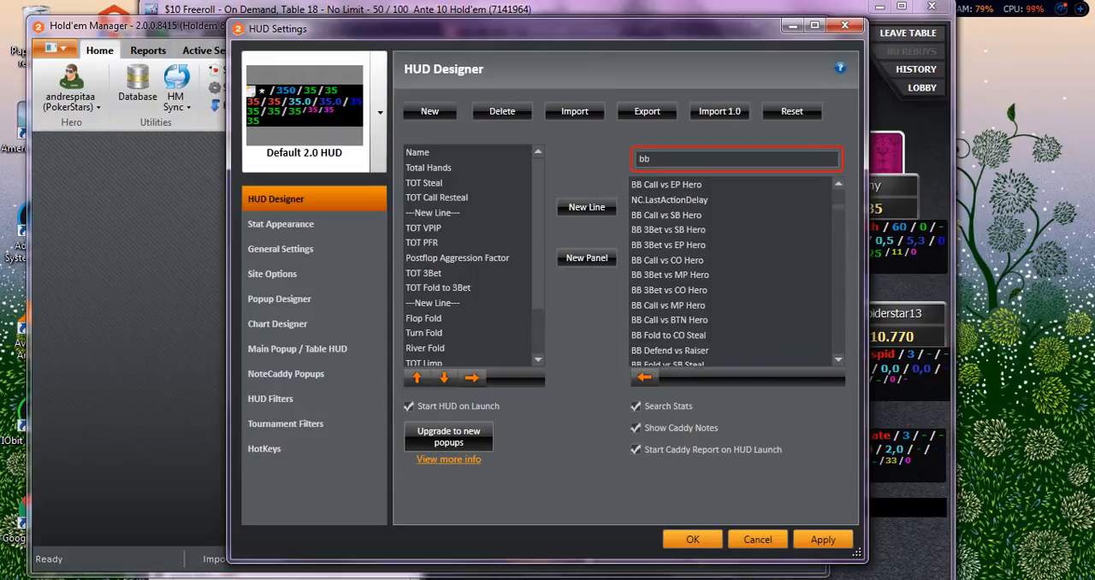
Search the available stats for "big" and select Big Blinds.
key(BackSpace)
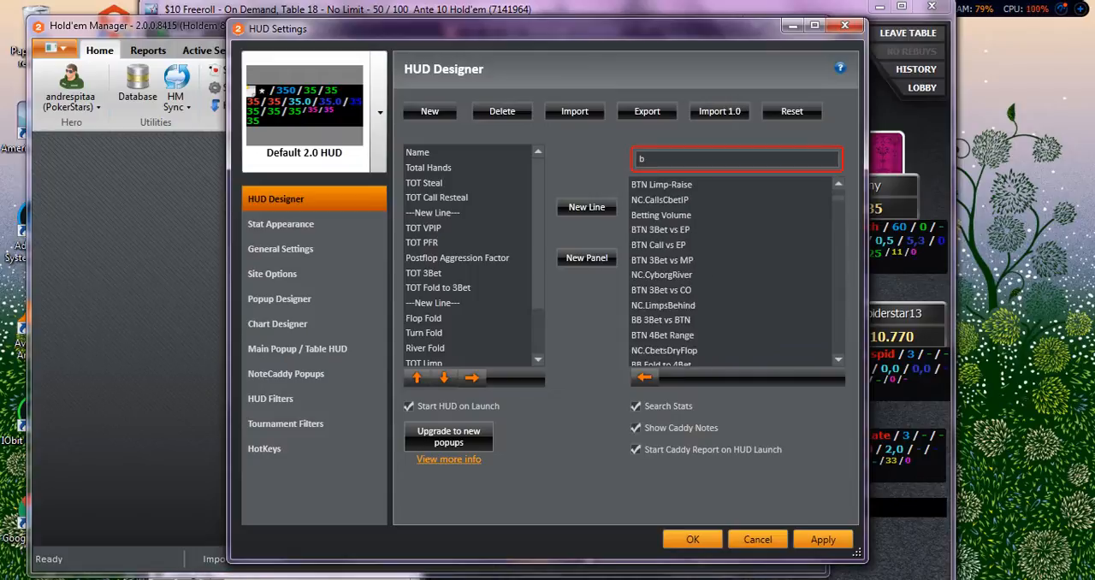
text(l)
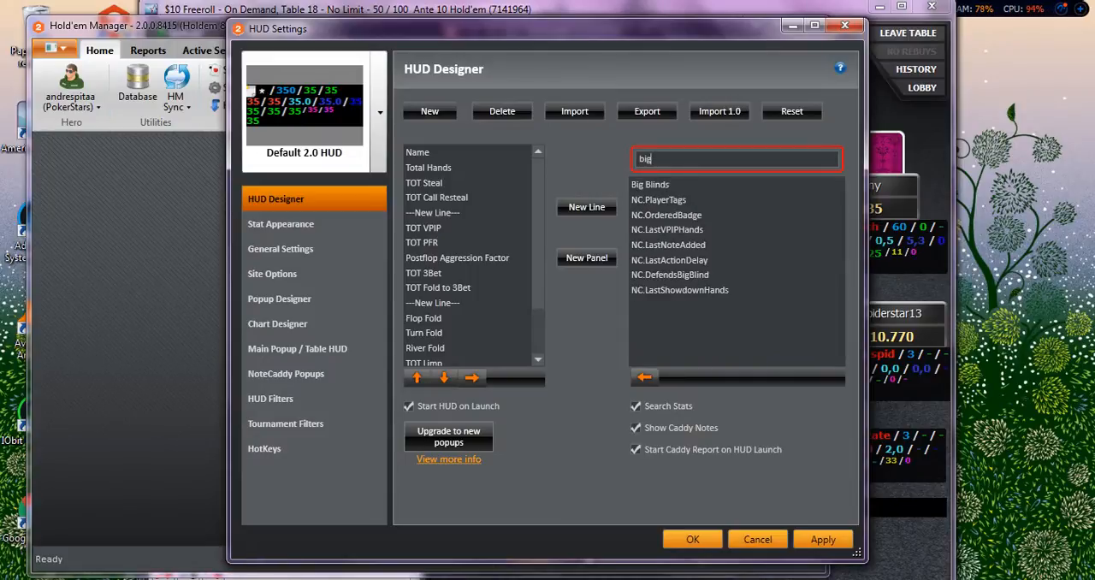
click(652, 185)
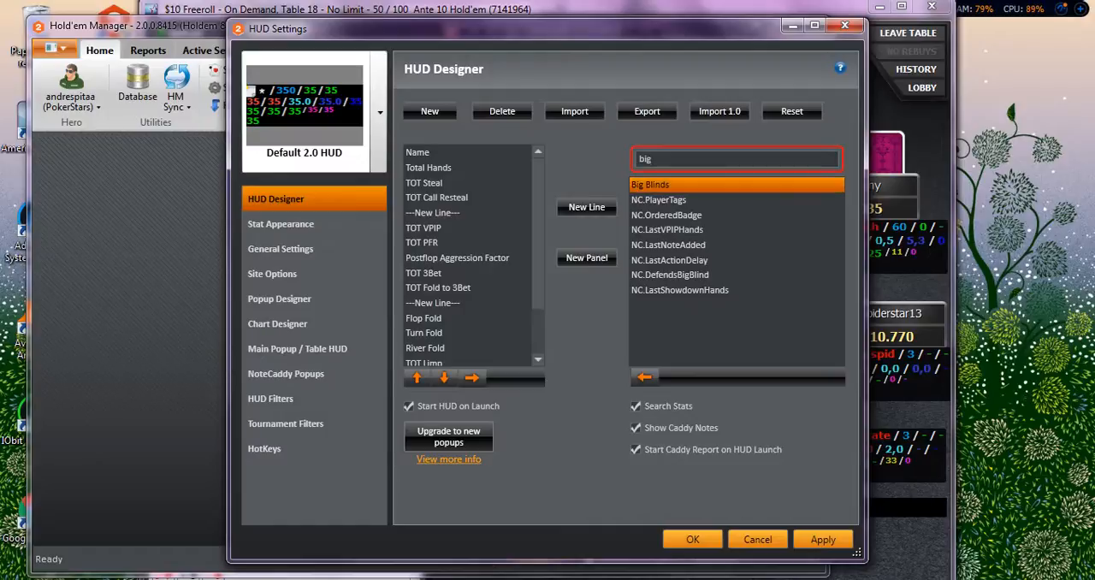
Add the Big Blinds stat after Allin Preflop% in the Default 2.0 HUD and save the HUD settings.
scroll(468, 291, down, 2)
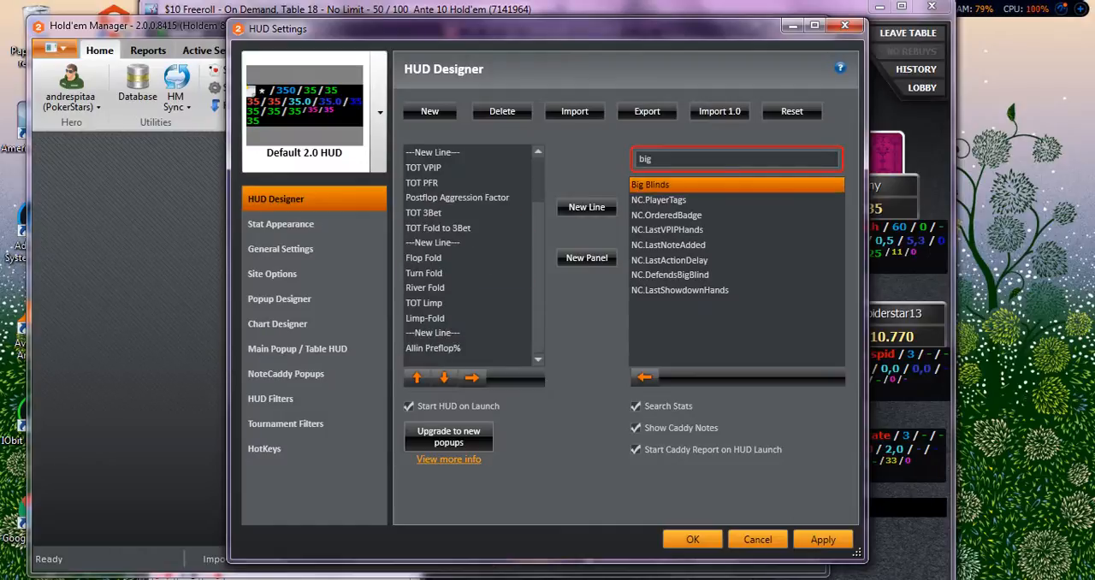
click(467, 349)
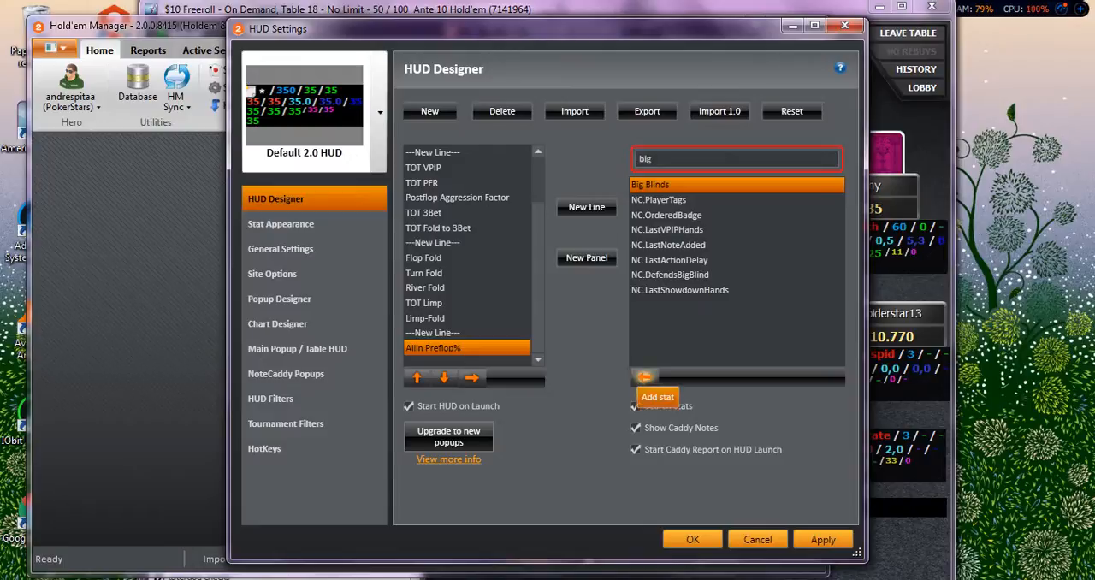
click(645, 376)
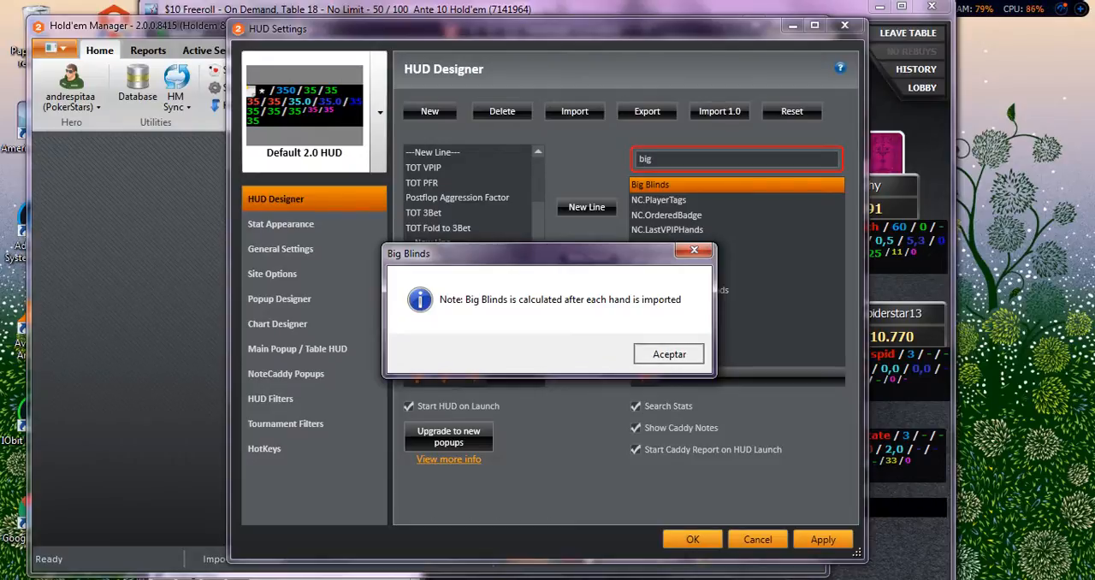
click(668, 354)
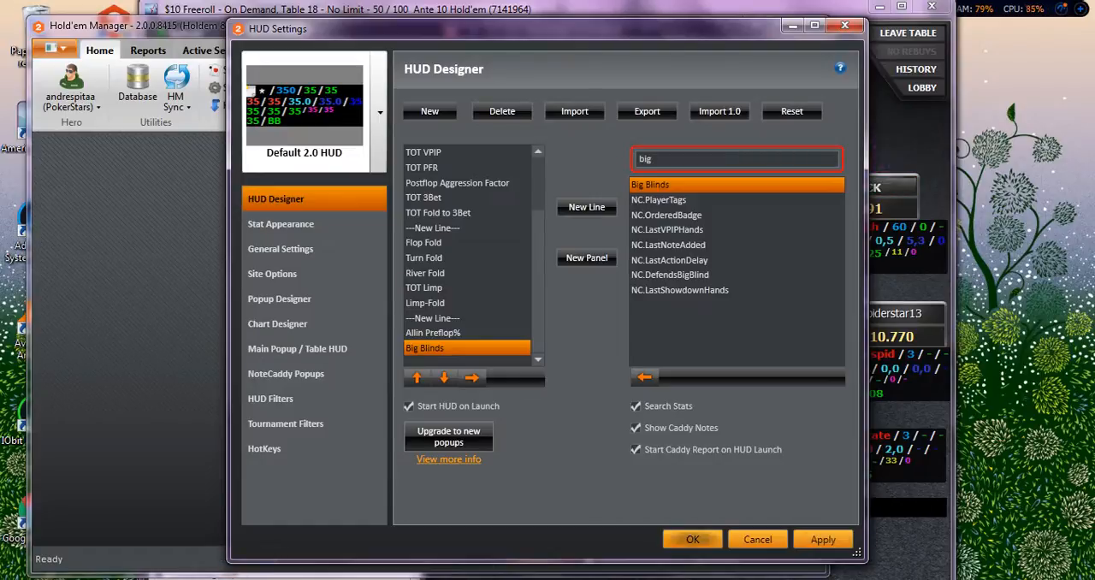
click(692, 539)
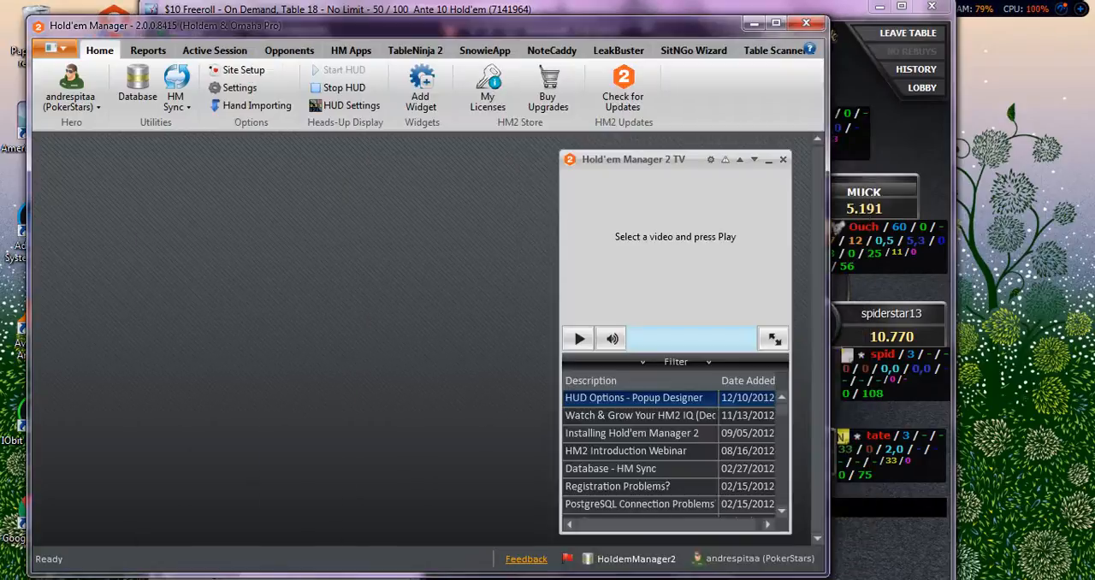
Switch to the AmericasCardroom freeroll table and fold the 6-3 hand in the big blind.
key(alt+Tab)
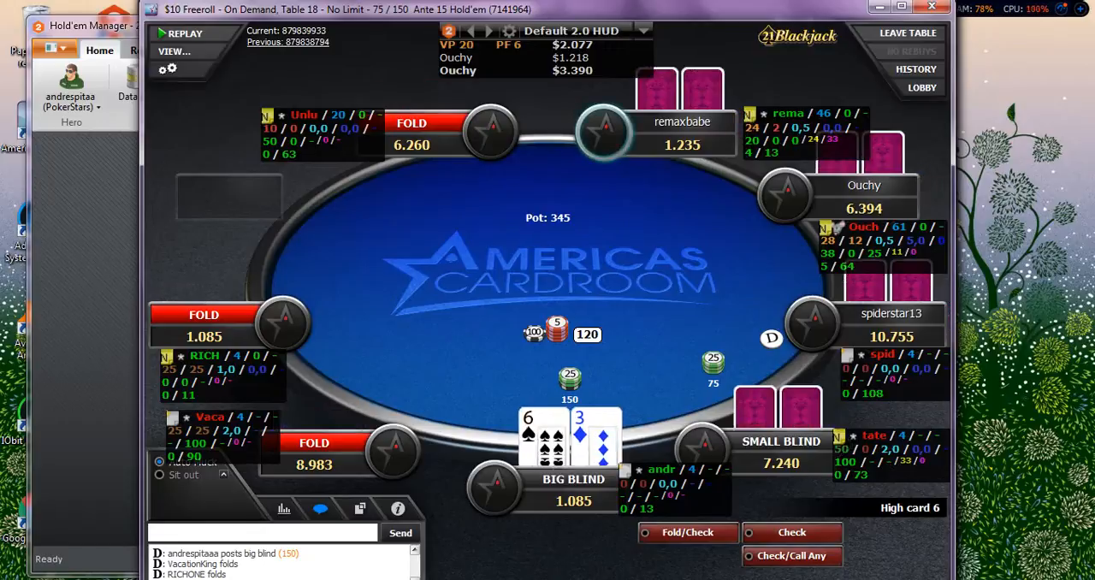
click(850, 449)
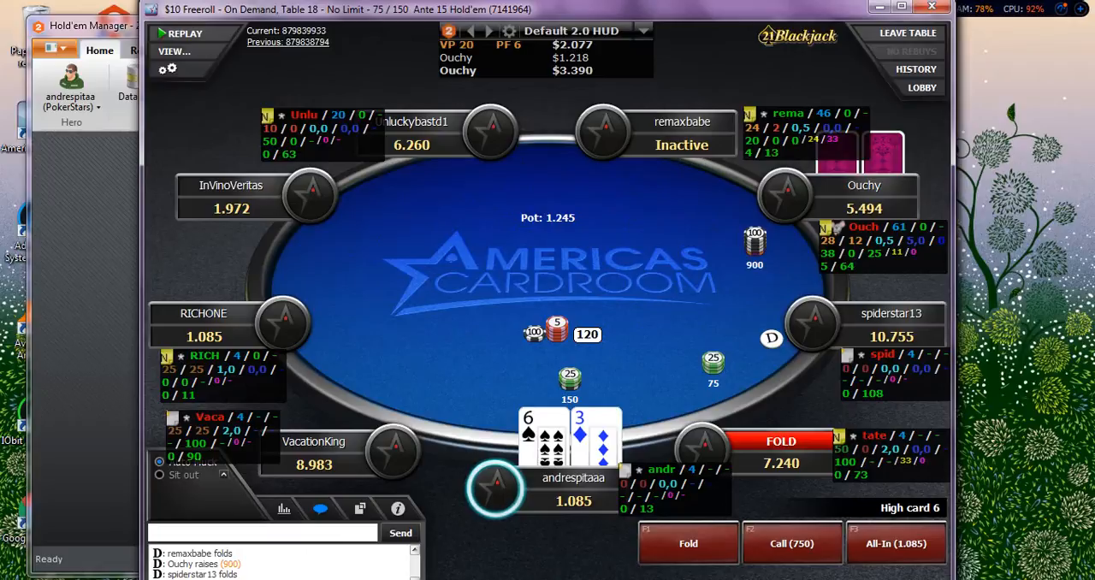
click(689, 543)
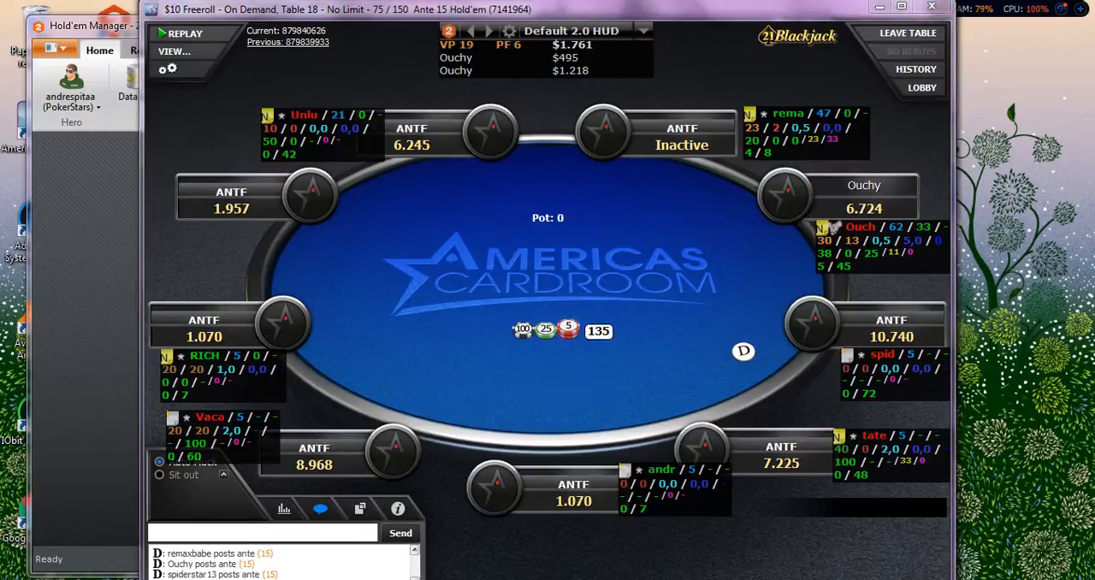
Check the preflop stats popup for the hero's own seat, then fold the 9-7 hand in the small blind.
click(852, 240)
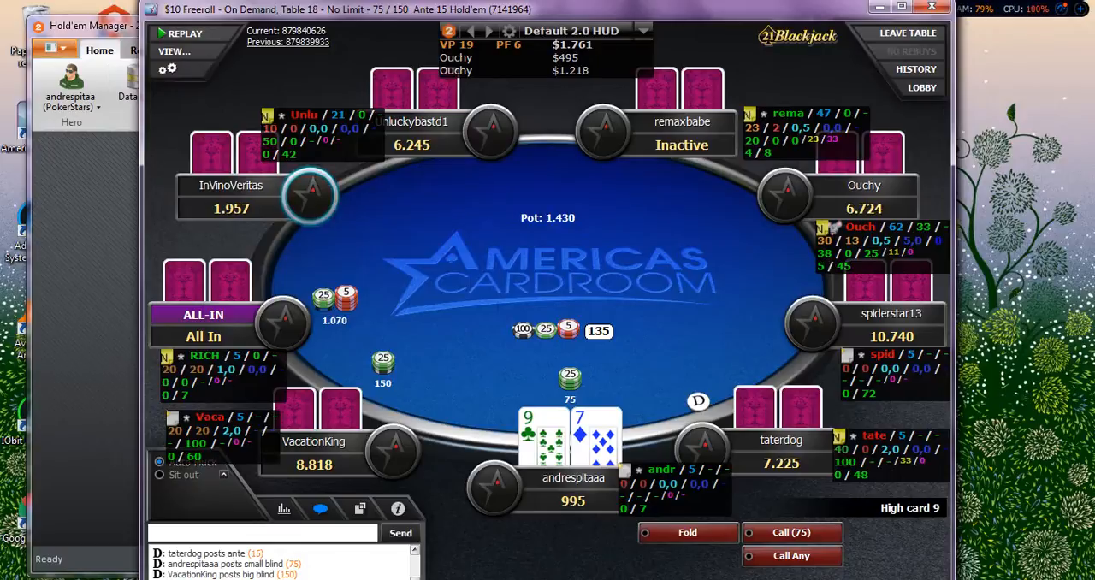
click(640, 485)
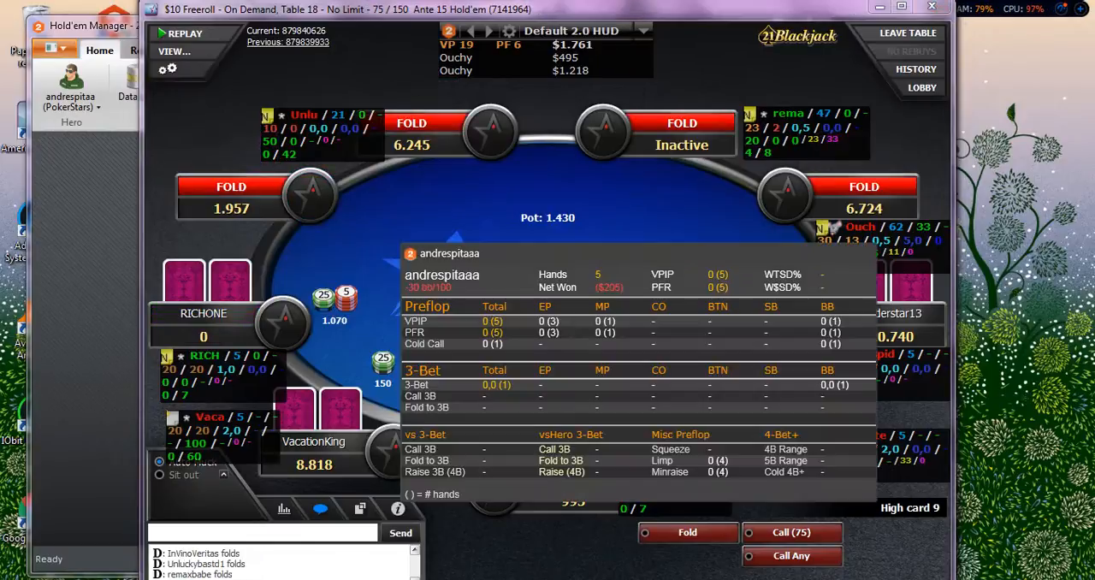
click(640, 485)
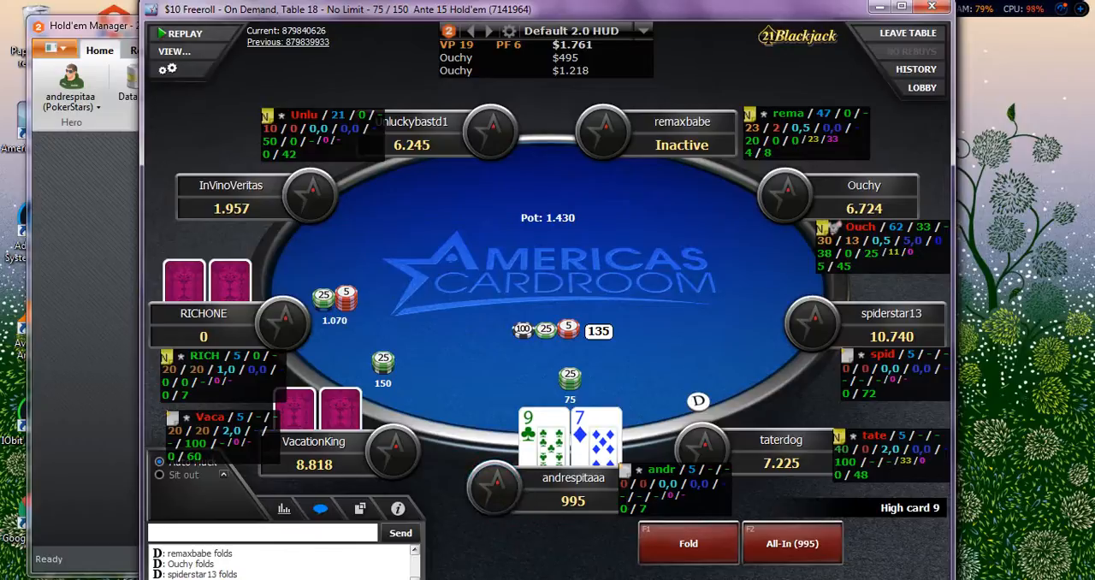
click(689, 544)
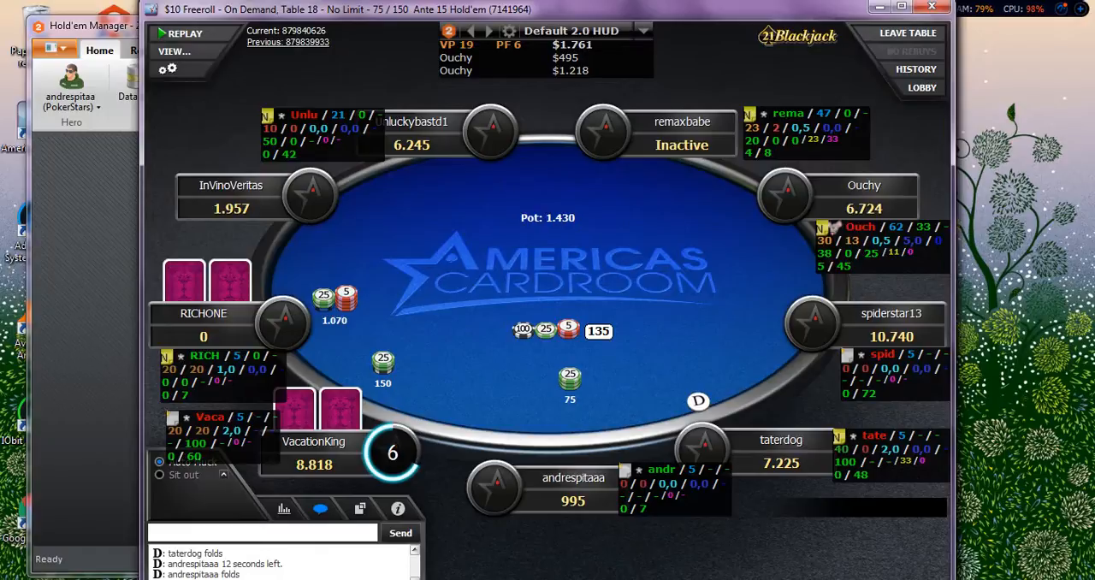
Check the steal stats popup of the opponent with the most tracked hands and fold the 2-4 hand.
click(846, 113)
click(830, 225)
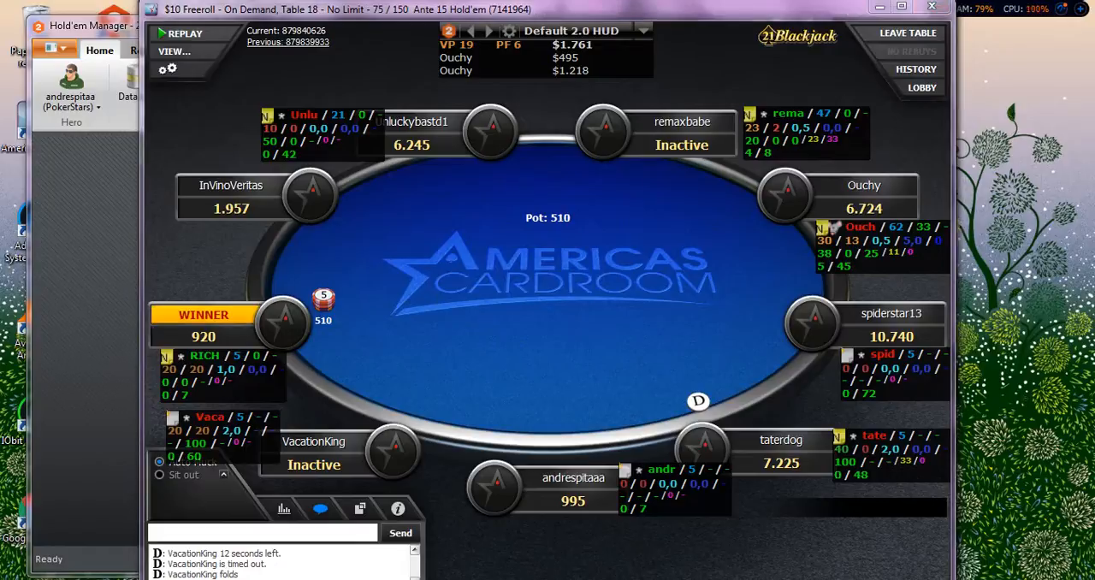
click(832, 226)
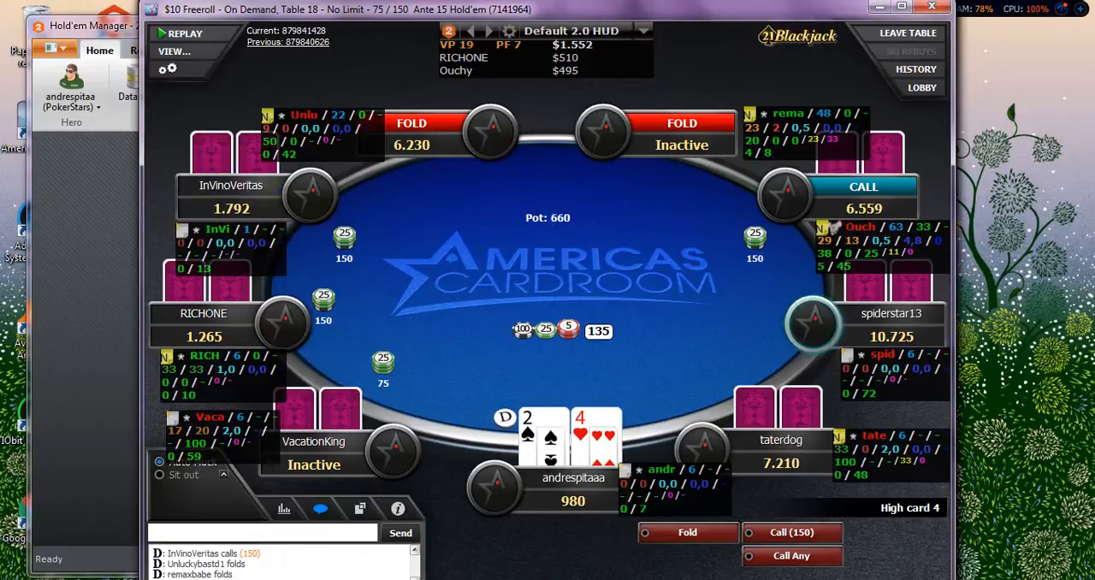
click(901, 227)
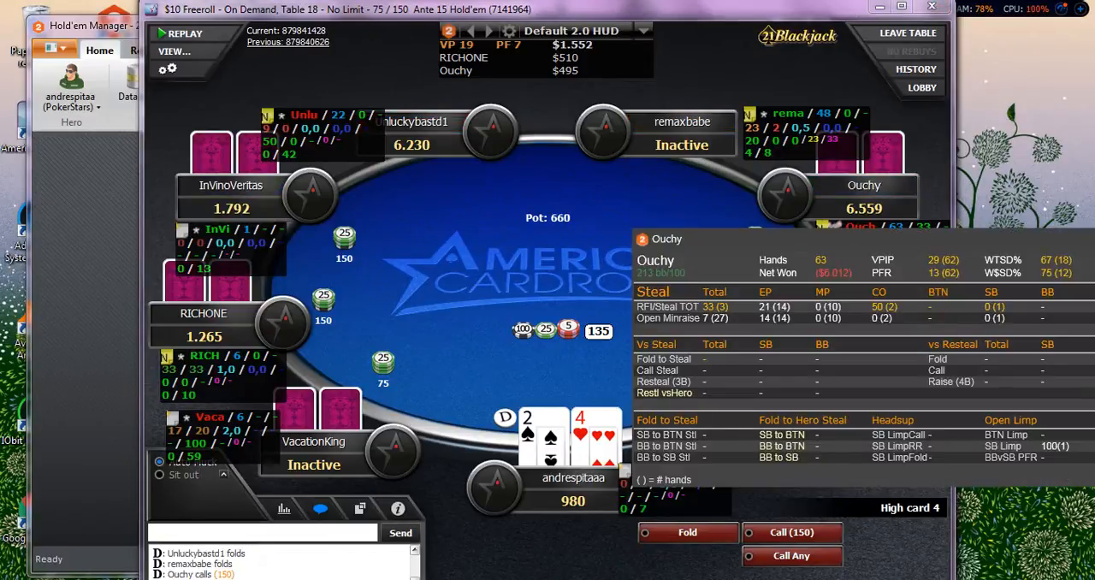
click(578, 265)
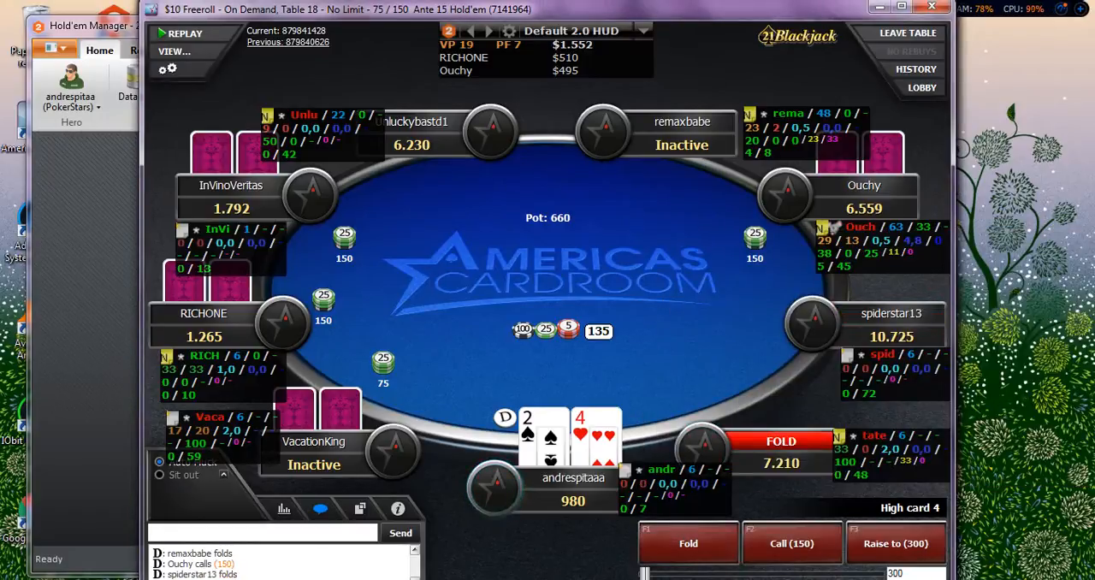
click(689, 544)
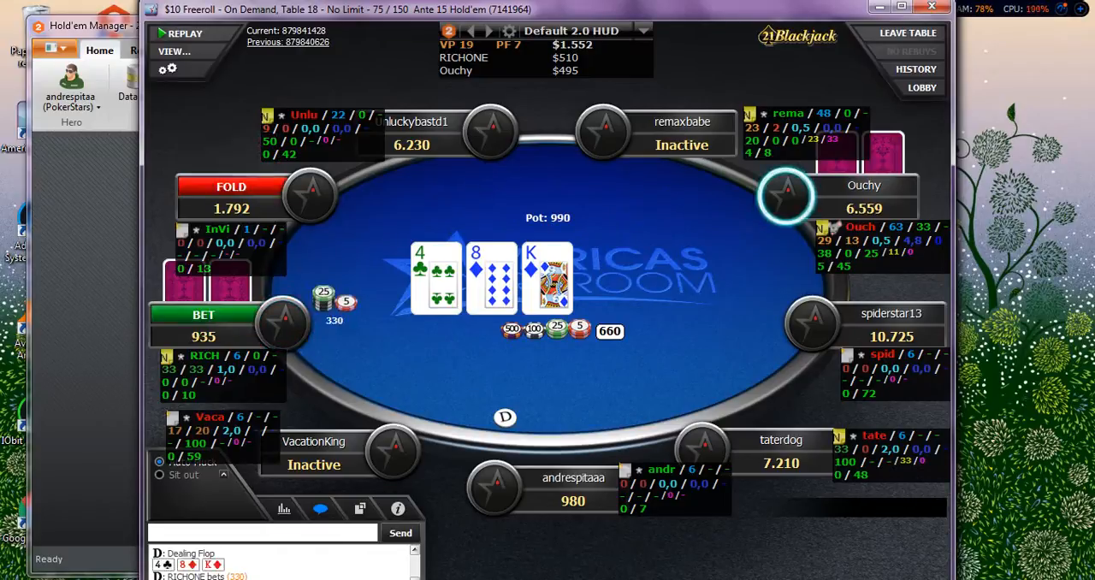
Check the preflop stats popup of the player in the big blind and fold the 10-4 hand.
mouse_move(568, 481)
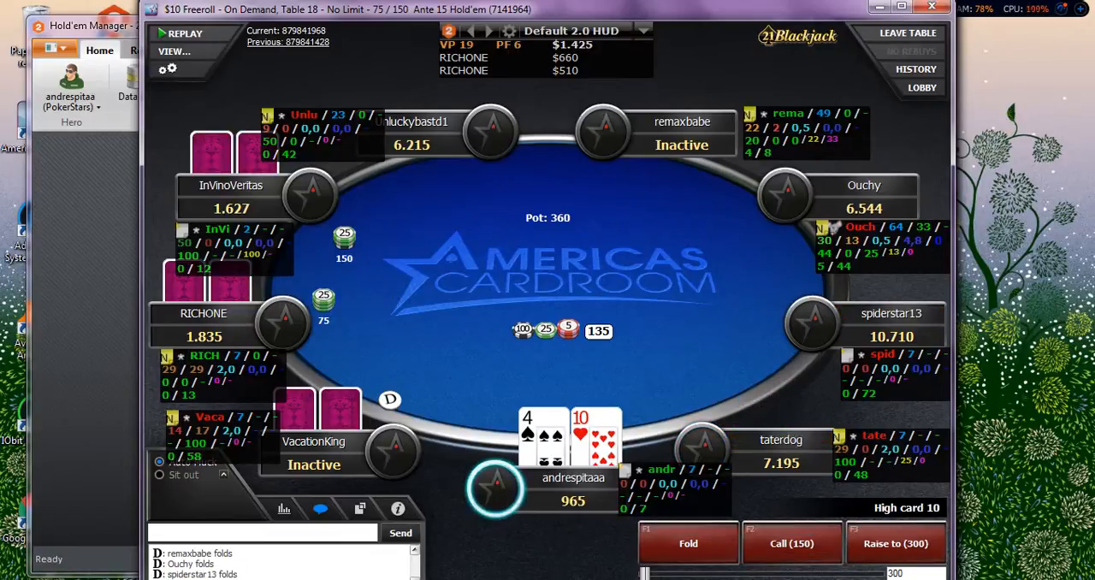
click(178, 369)
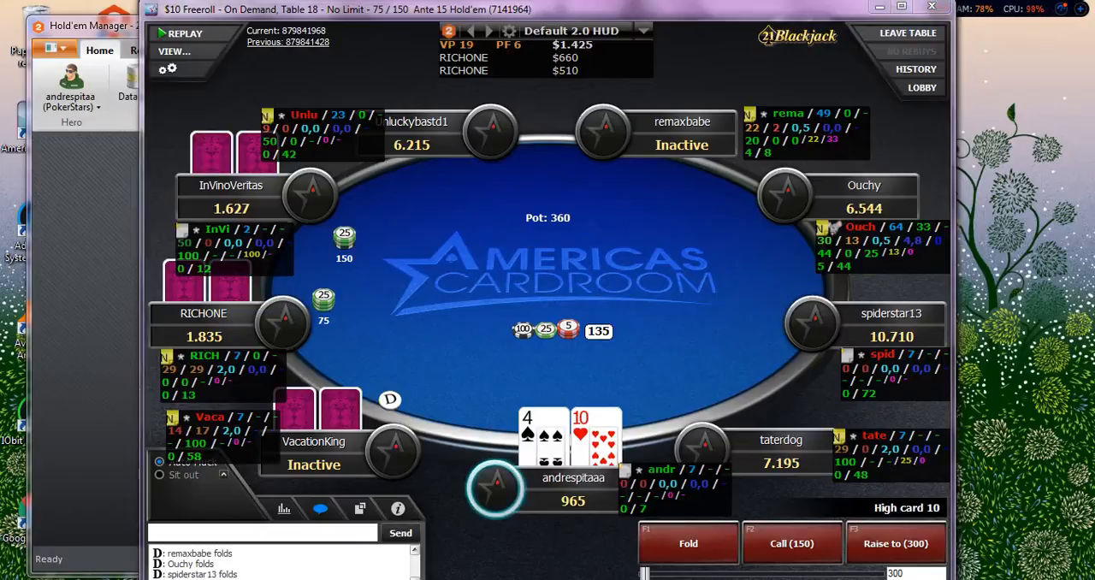
click(178, 370)
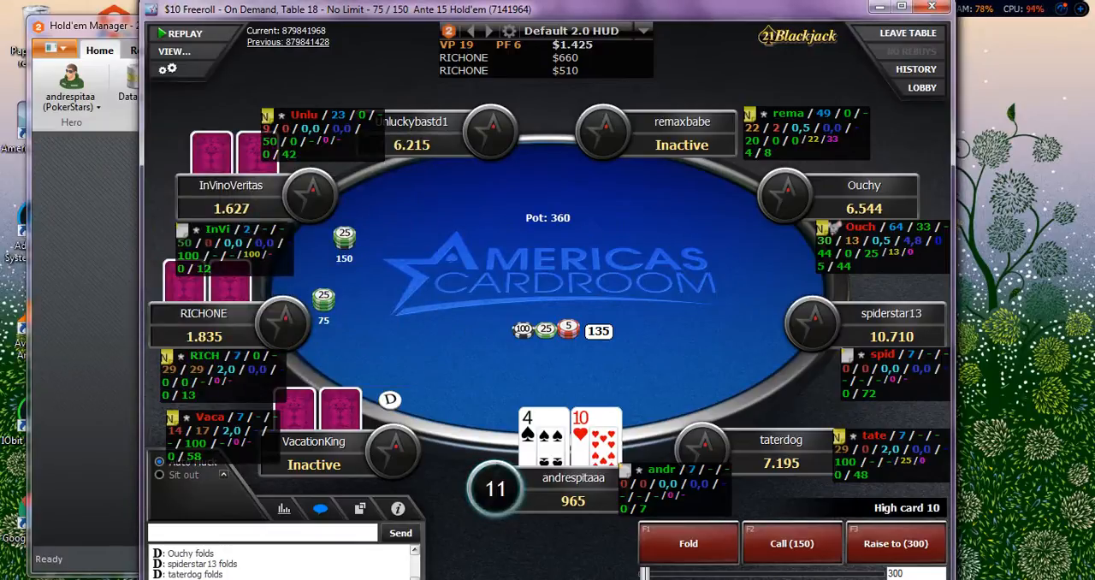
click(186, 243)
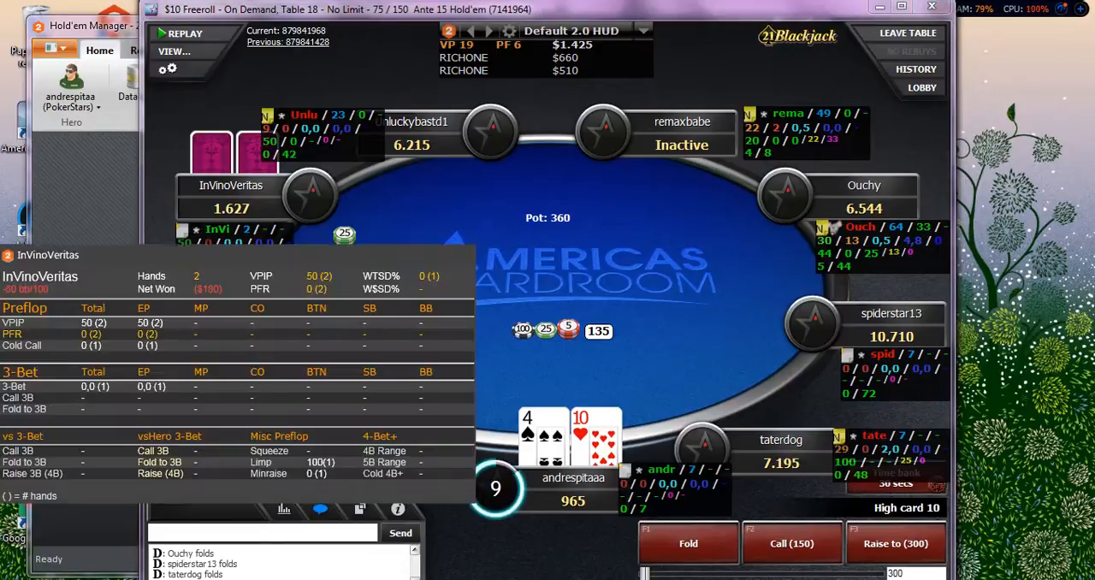
click(689, 544)
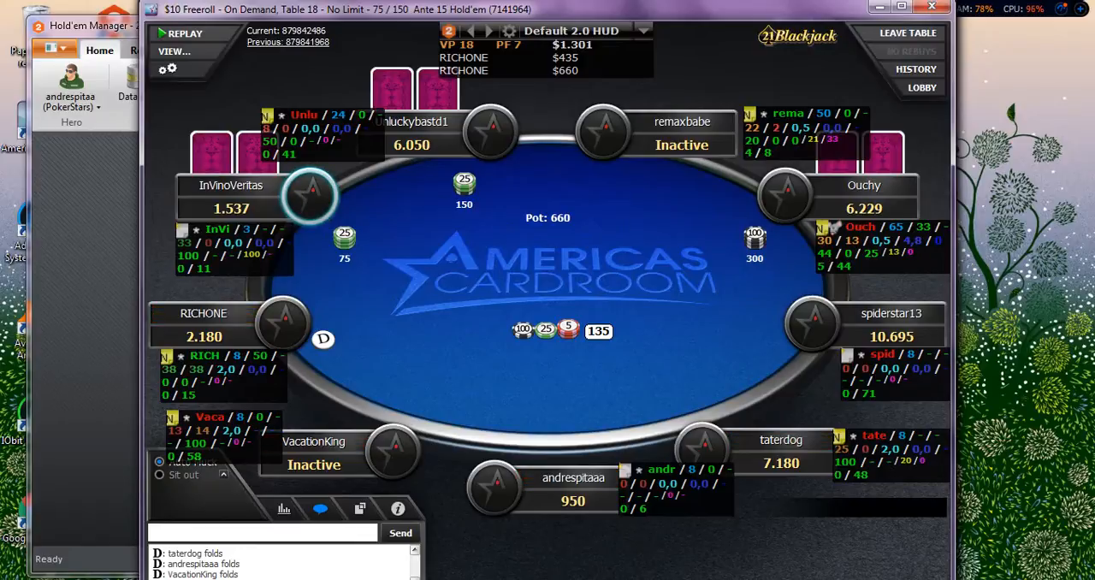
Examine the preflop stats and NoteCaddy notes in the popup of the opponent with the most tracked hands.
click(852, 241)
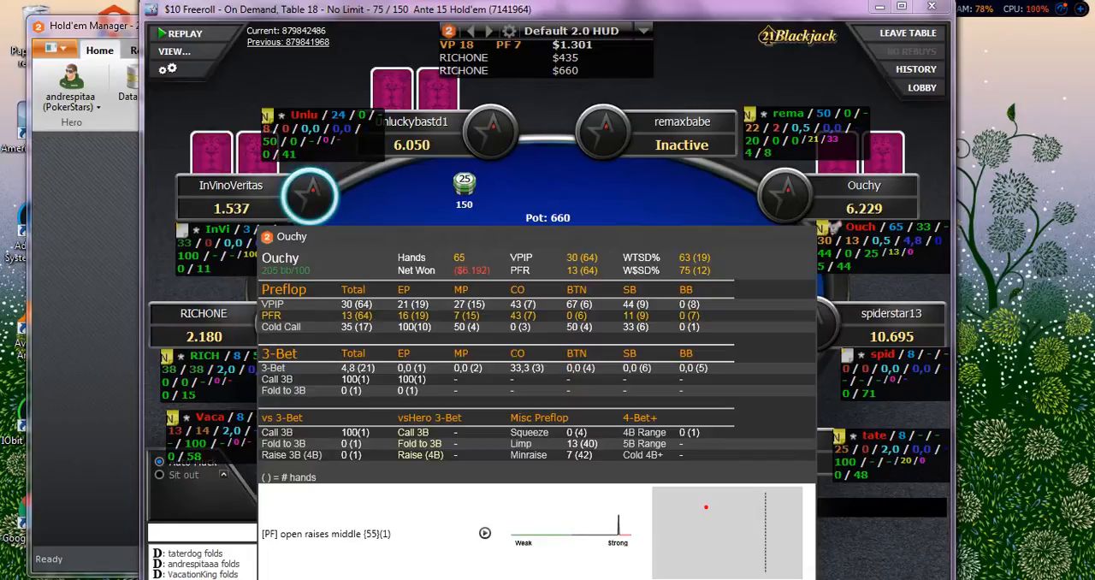
key(Escape)
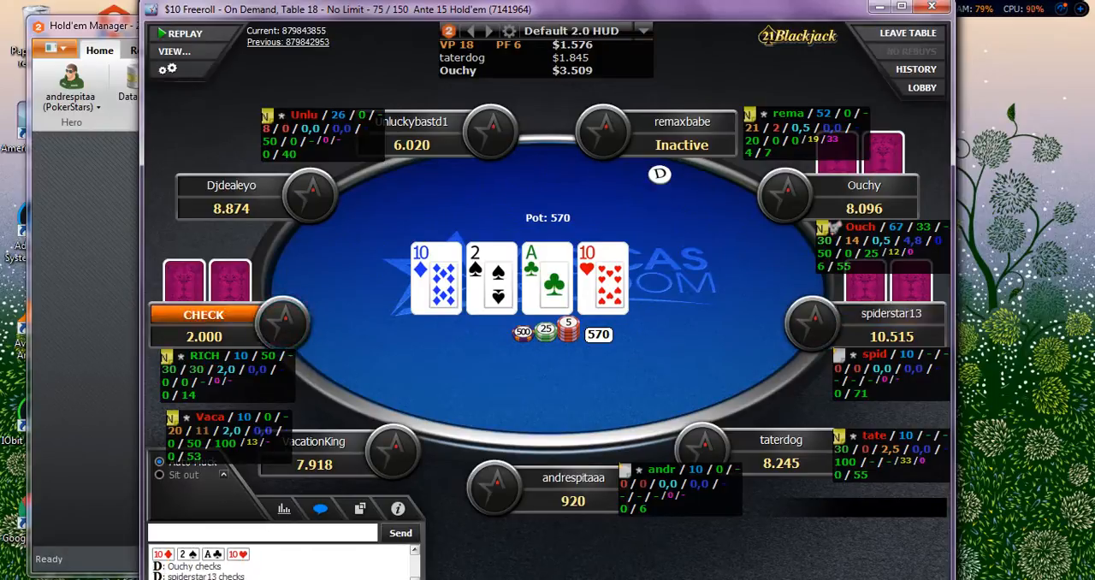
click(832, 228)
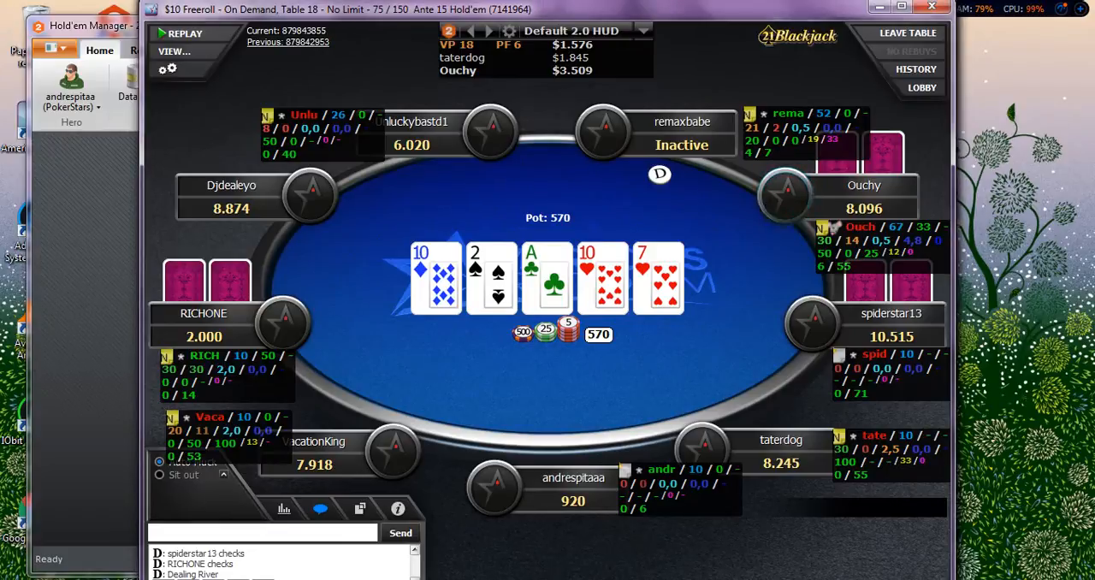
click(309, 129)
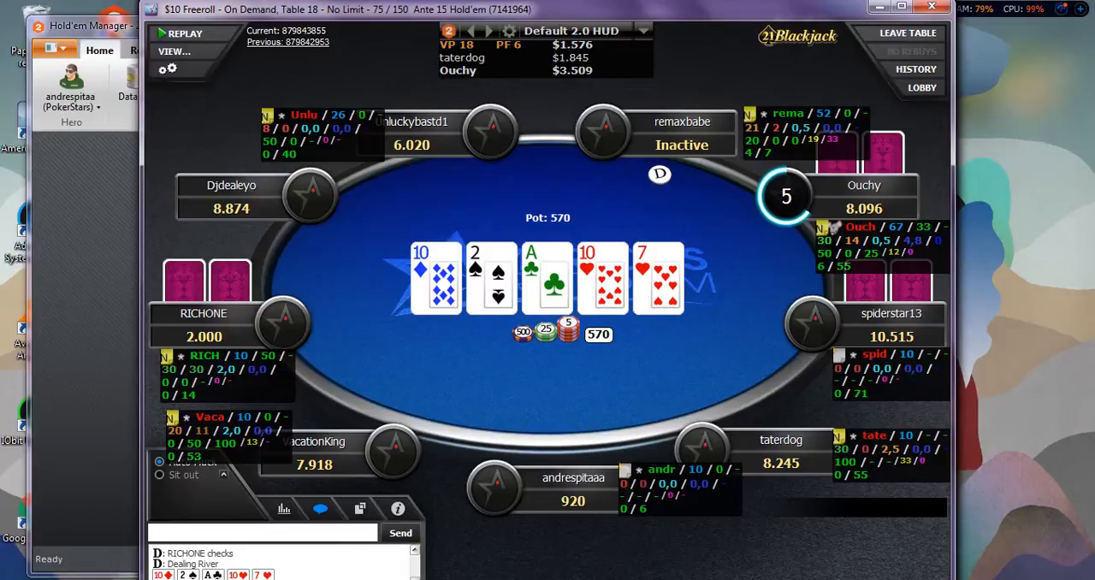
click(855, 241)
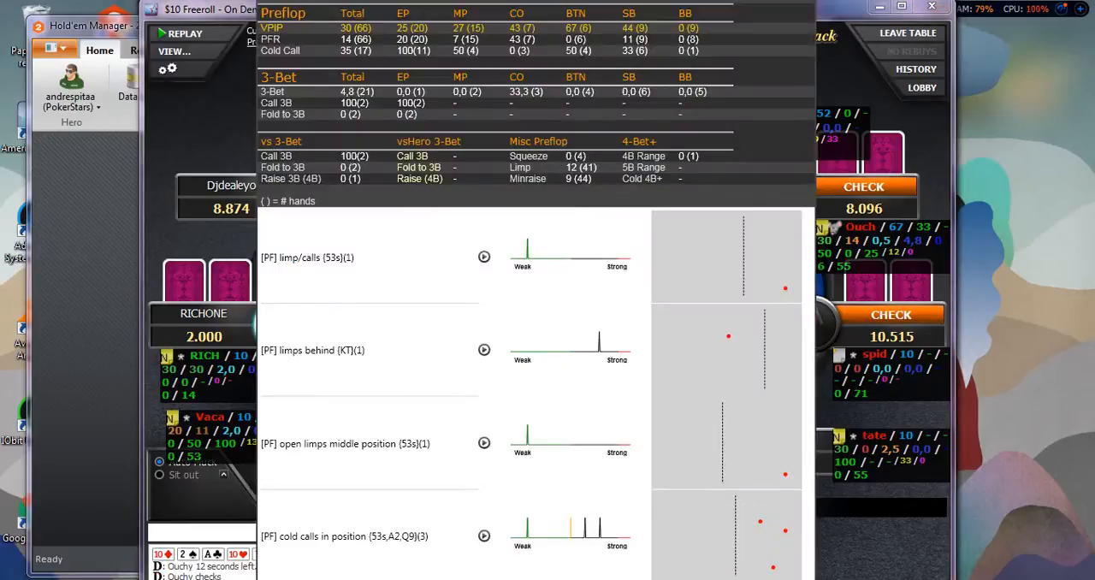
key(Escape)
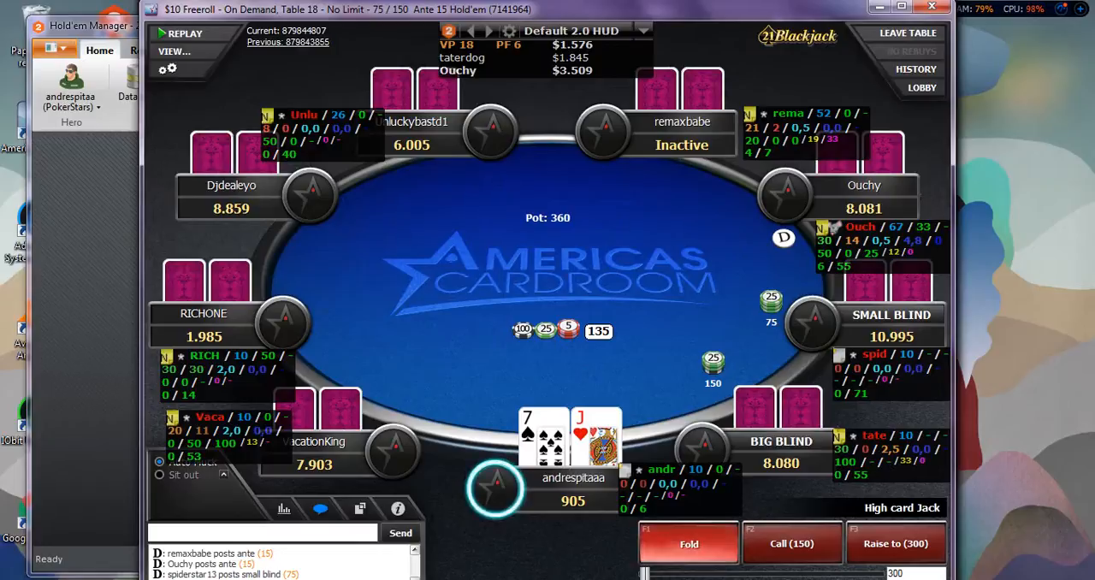
Fold the J-7 hand and show the tournament position and stack statistics at the table.
key(F1)
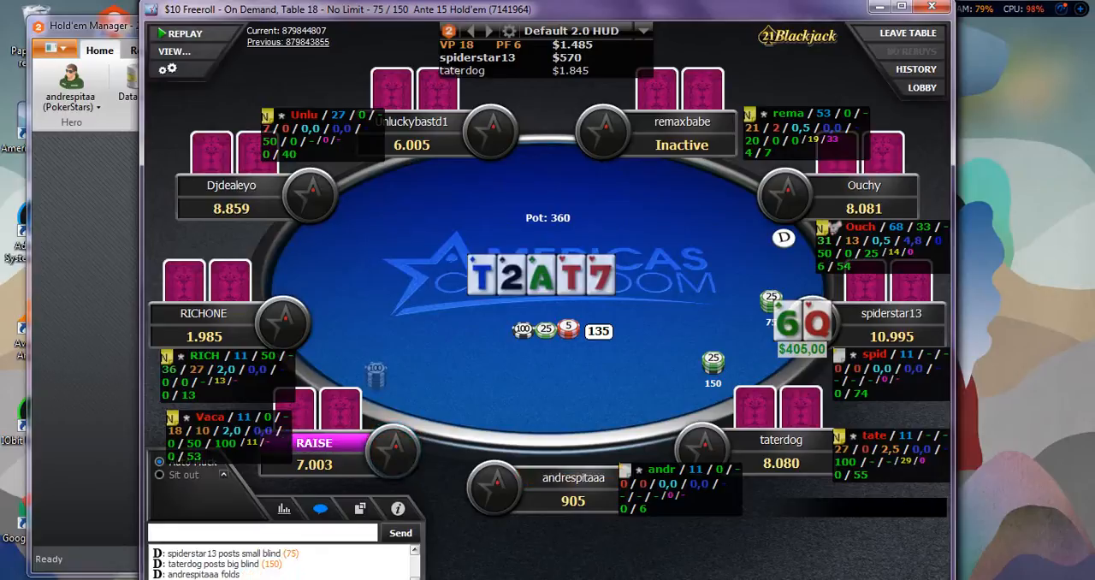
click(284, 509)
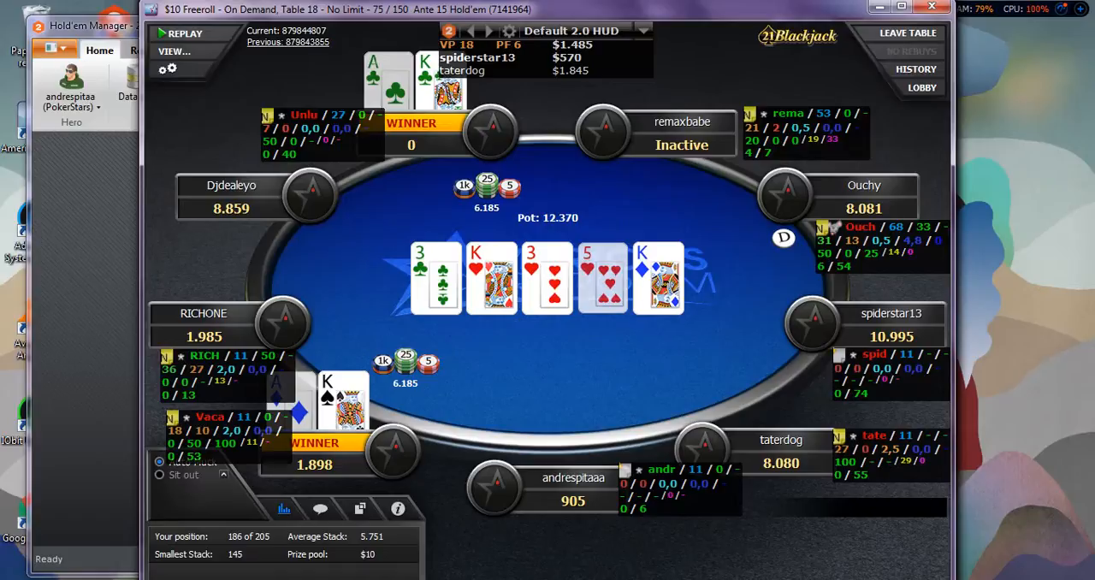
mouse_move(845, 254)
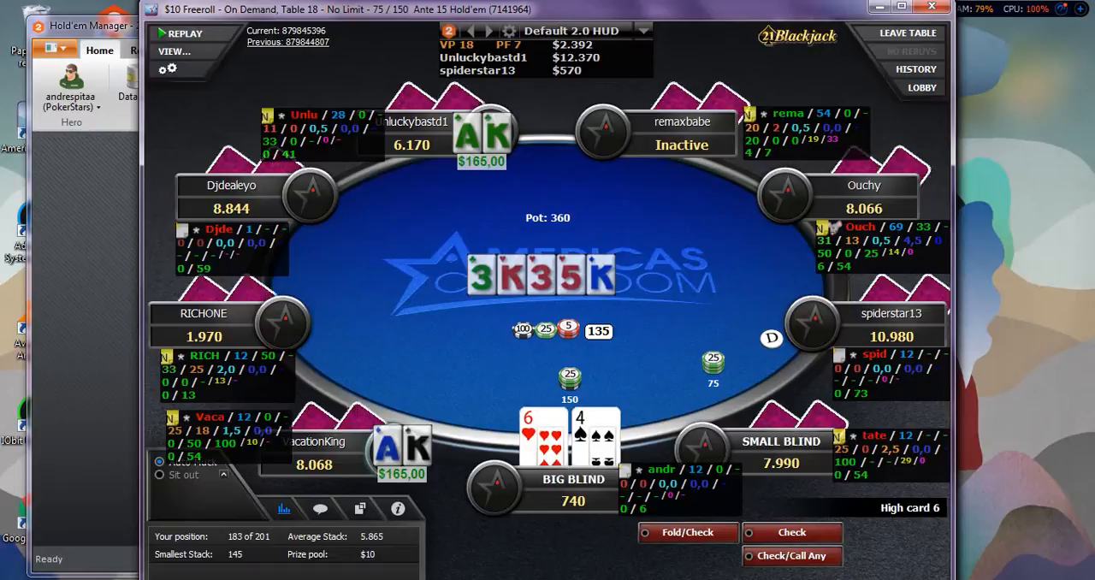
click(272, 129)
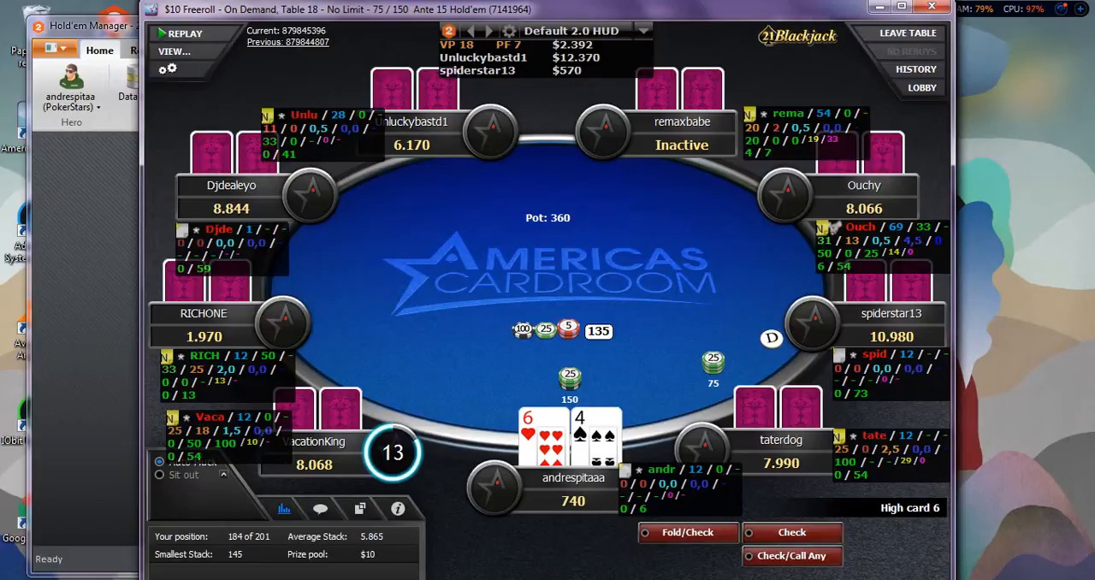
Check the preflop stats popup of the opponent holding 1.970 chips and fold the 6-4 hand.
click(272, 129)
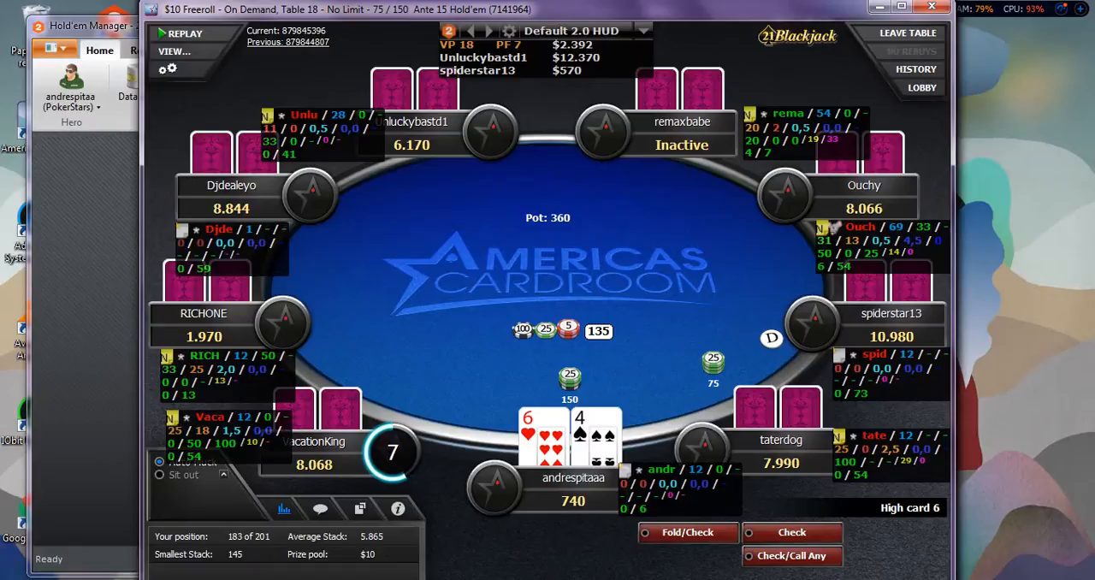
click(272, 128)
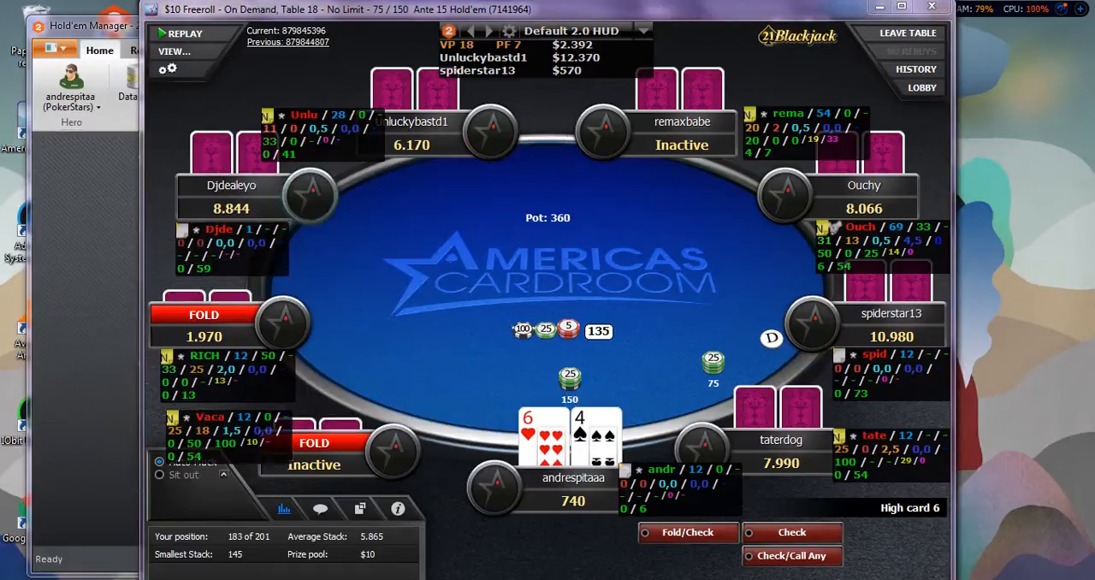
click(272, 128)
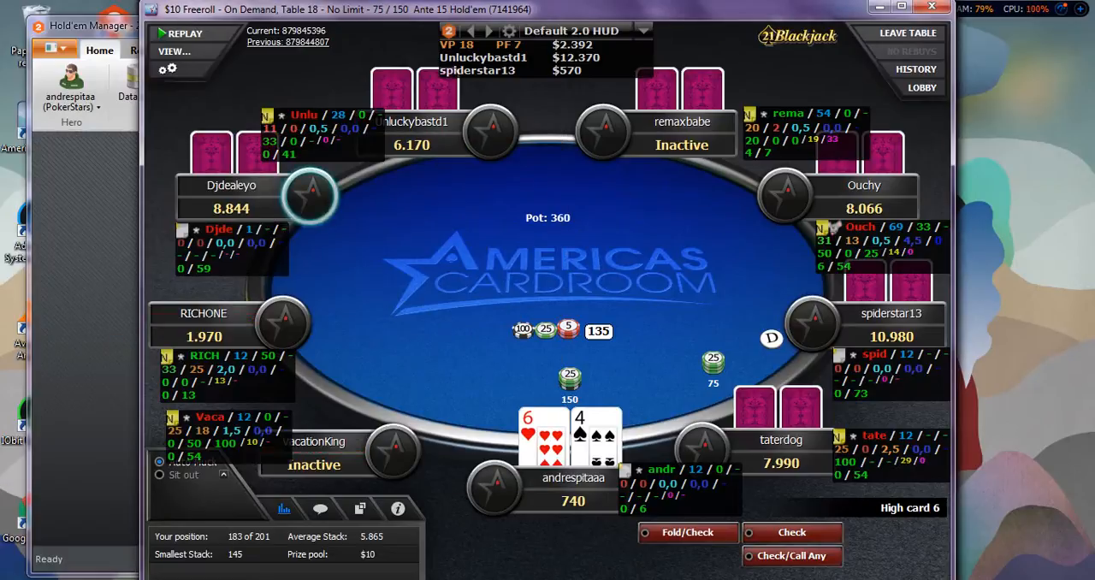
click(272, 129)
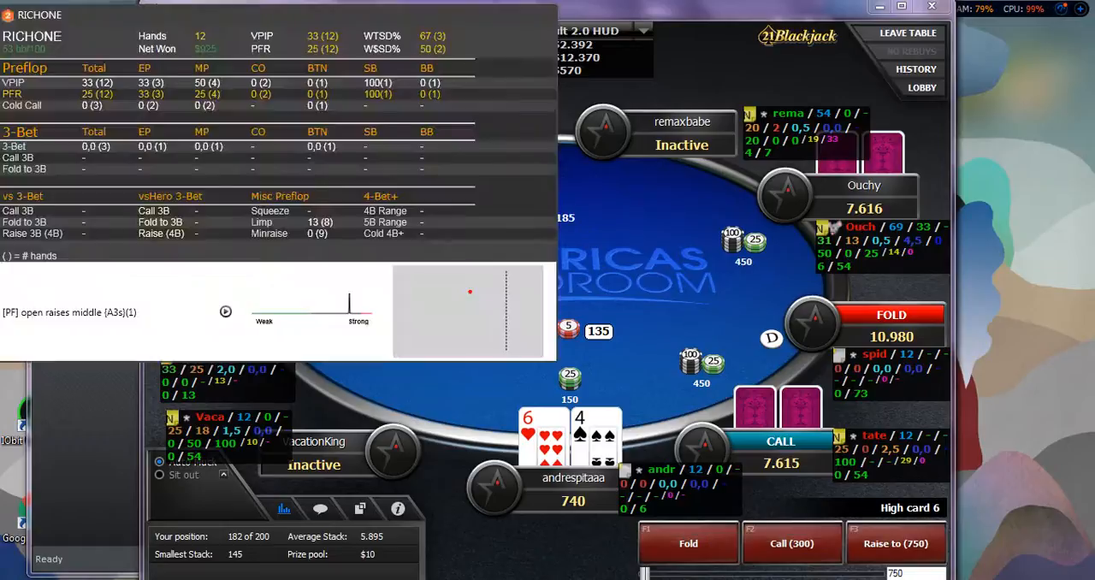
click(688, 544)
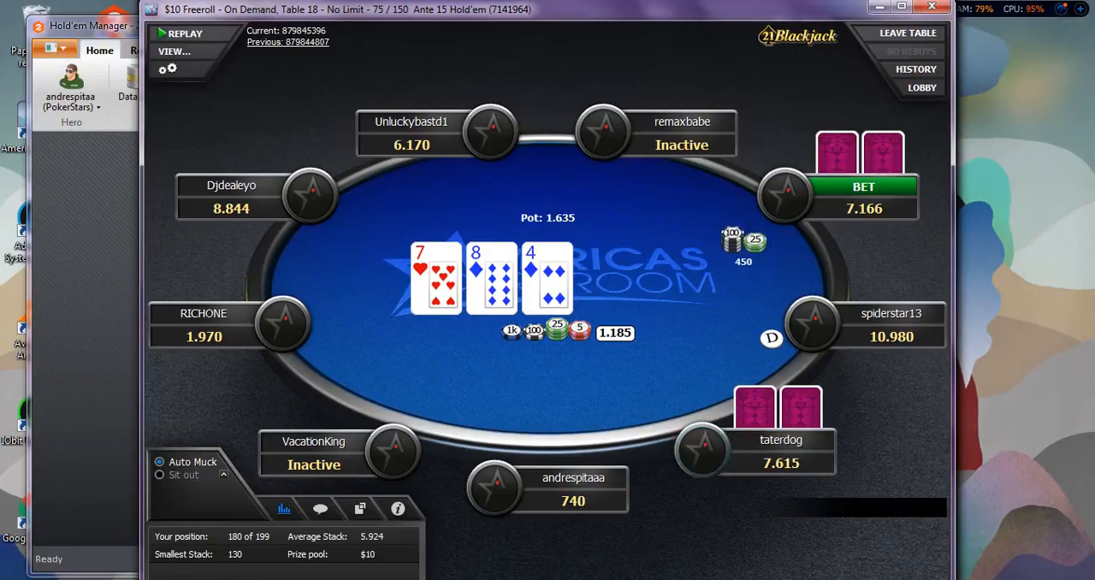
Check the Hold'em Manager main window and return to the AmericasCardroom table to view the HUD.
click(331, 579)
click(331, 579)
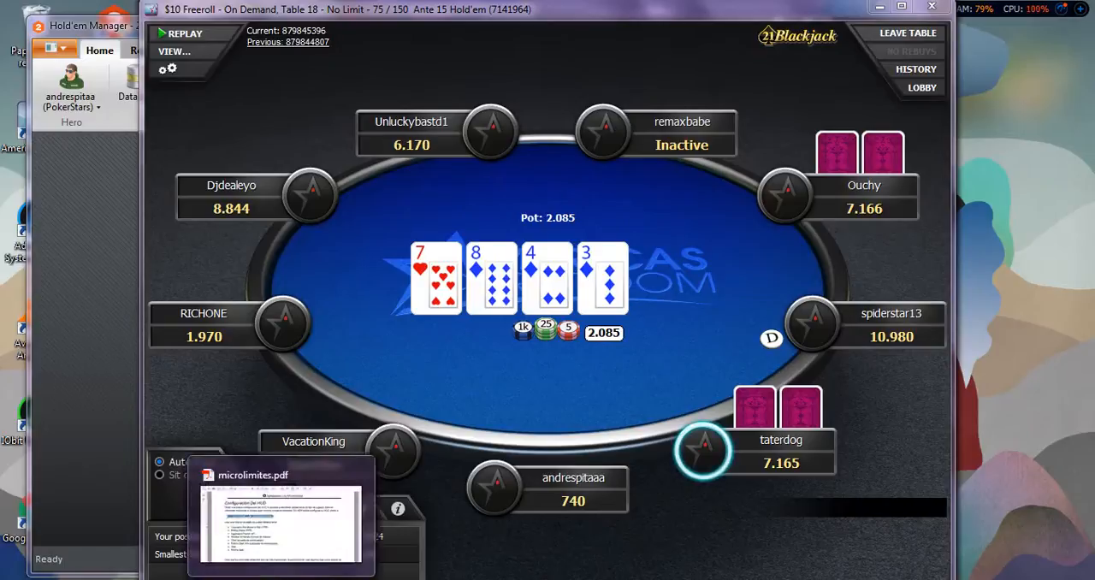
mouse_move(189, 579)
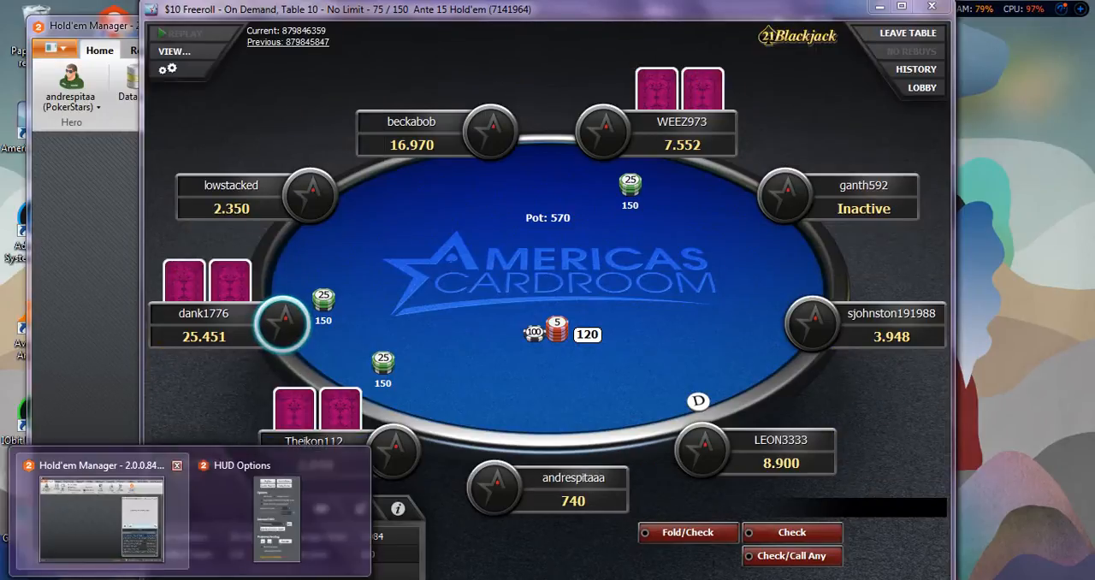
click(101, 513)
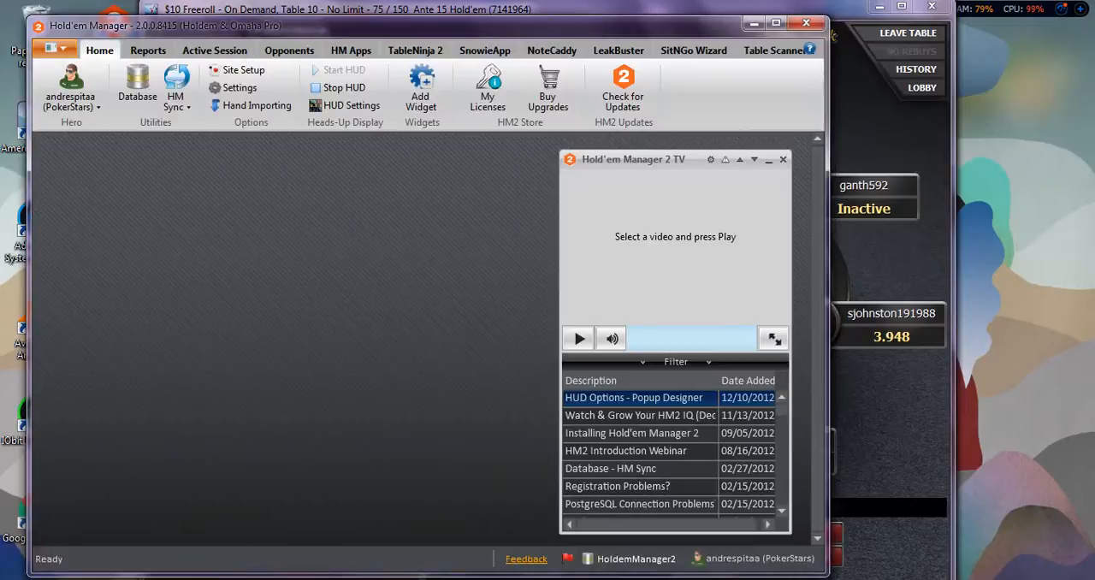
key(alt+Tab)
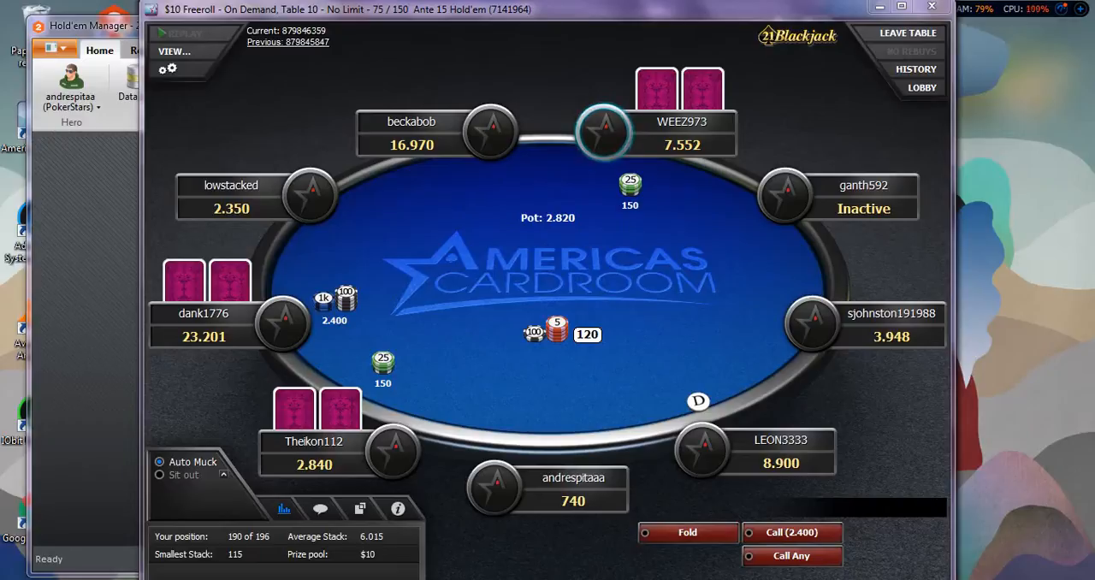
mouse_move(190, 579)
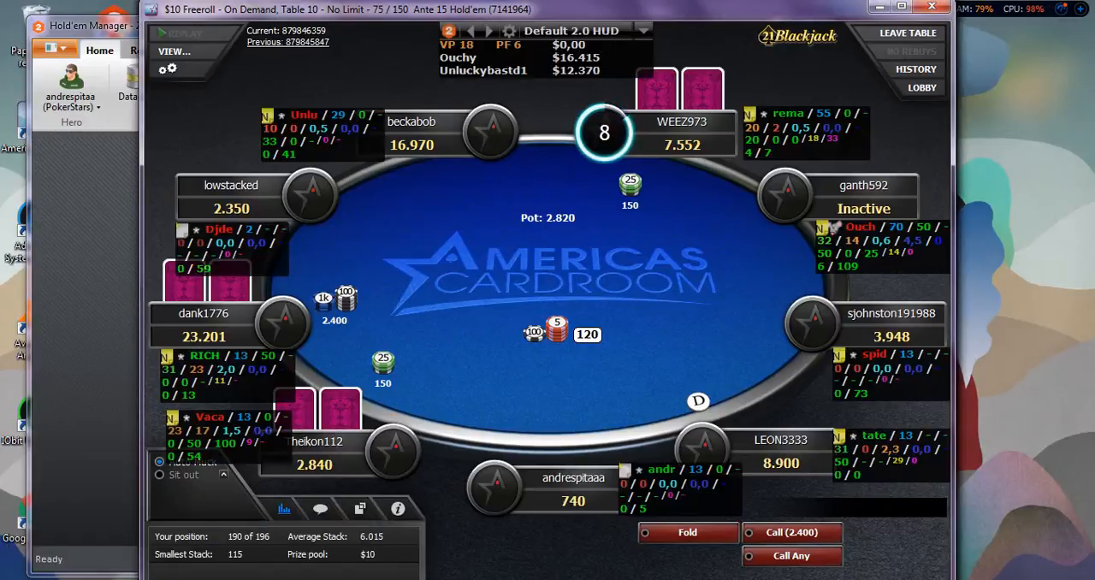
click(84, 325)
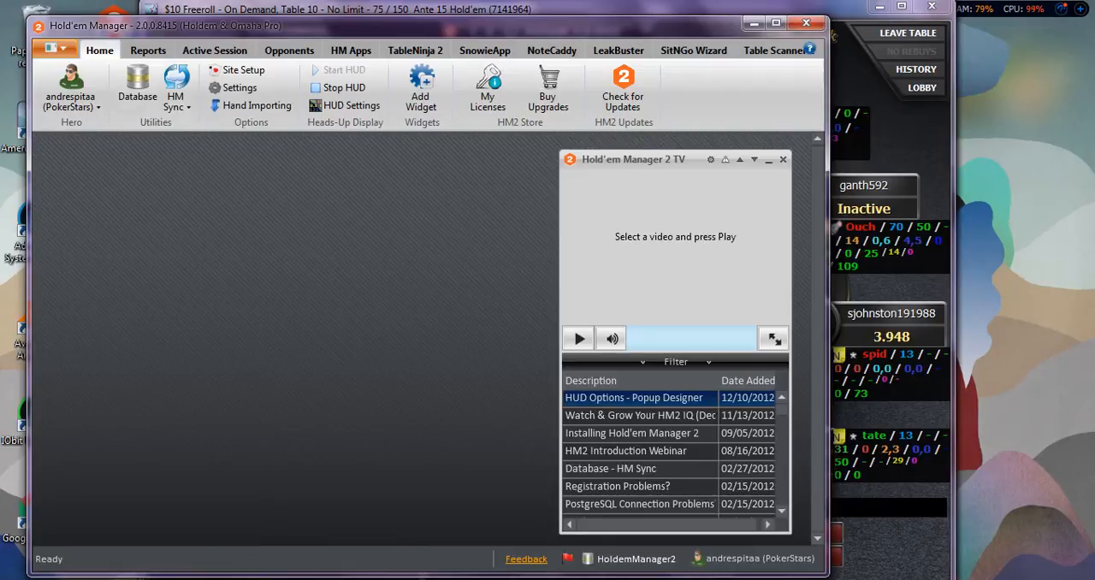
key(alt+Tab)
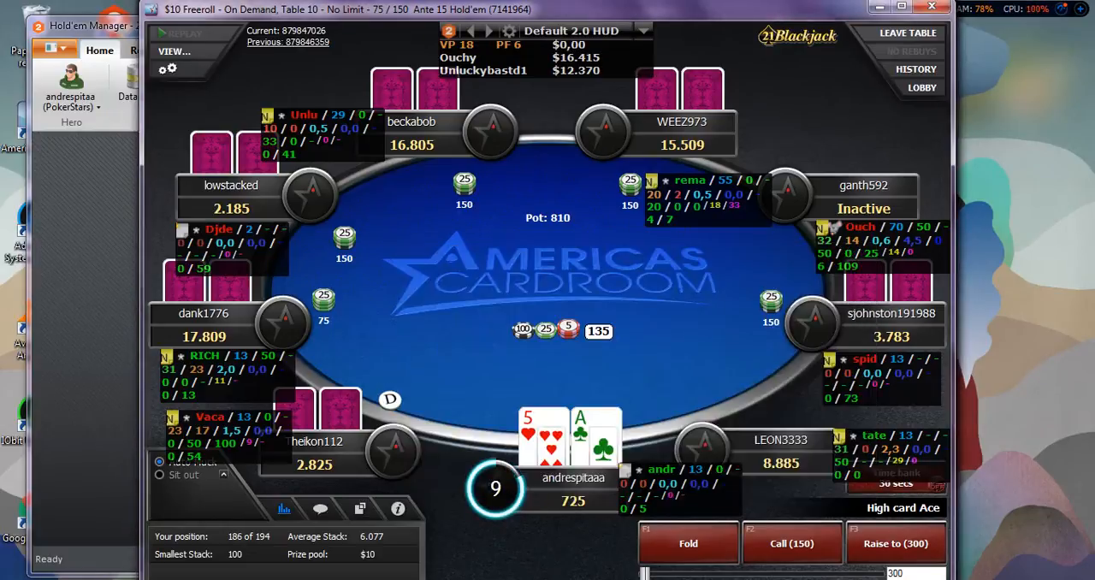
Fold the A-5 and 10-4 hands, and raise to 400 with the 7-4 hand.
key(F1)
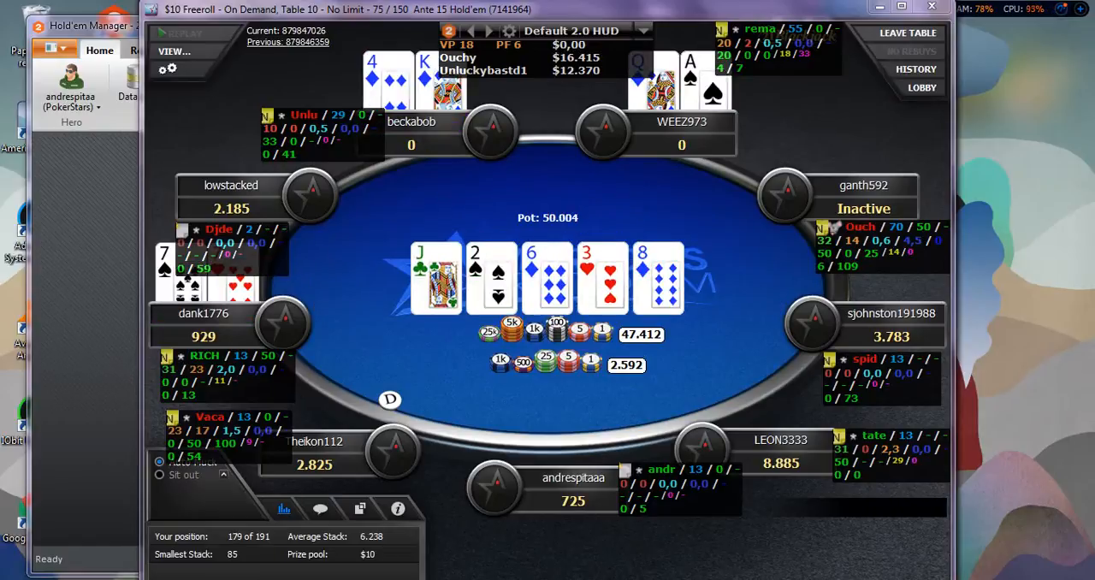
mouse_move(859, 227)
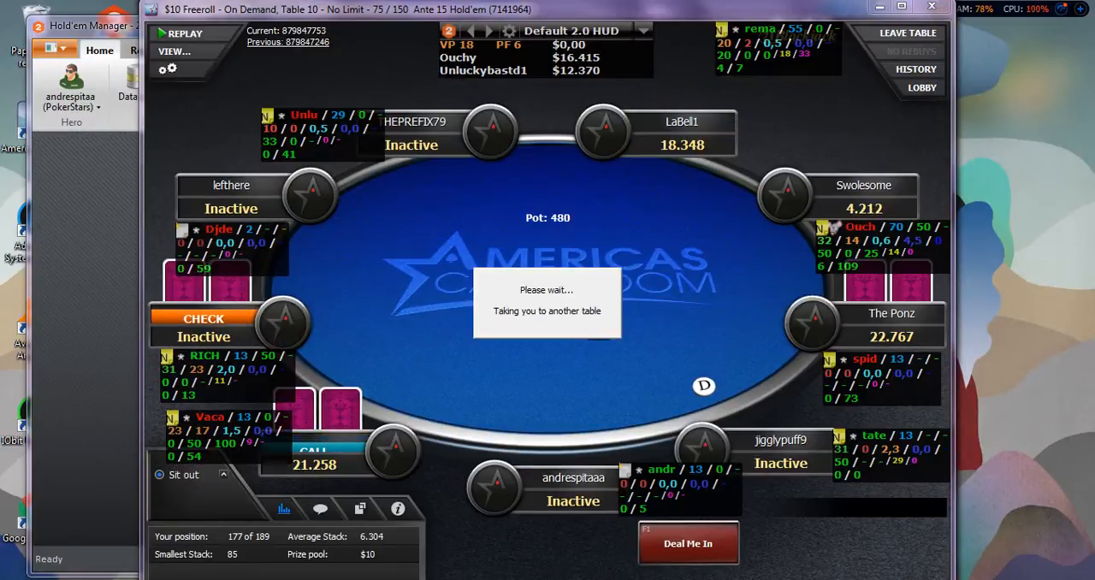
mouse_move(877, 246)
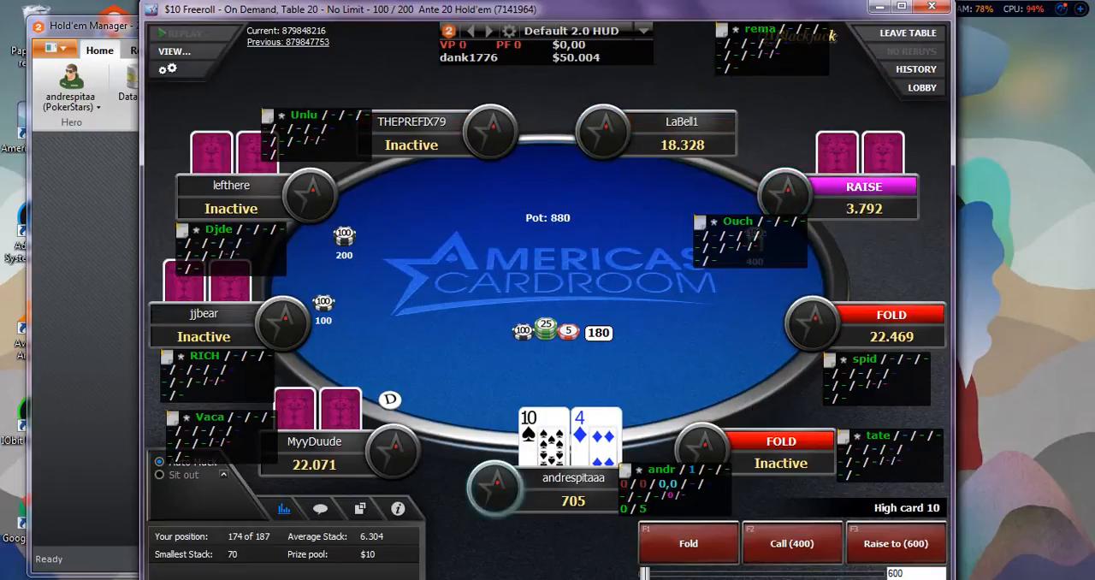
click(689, 544)
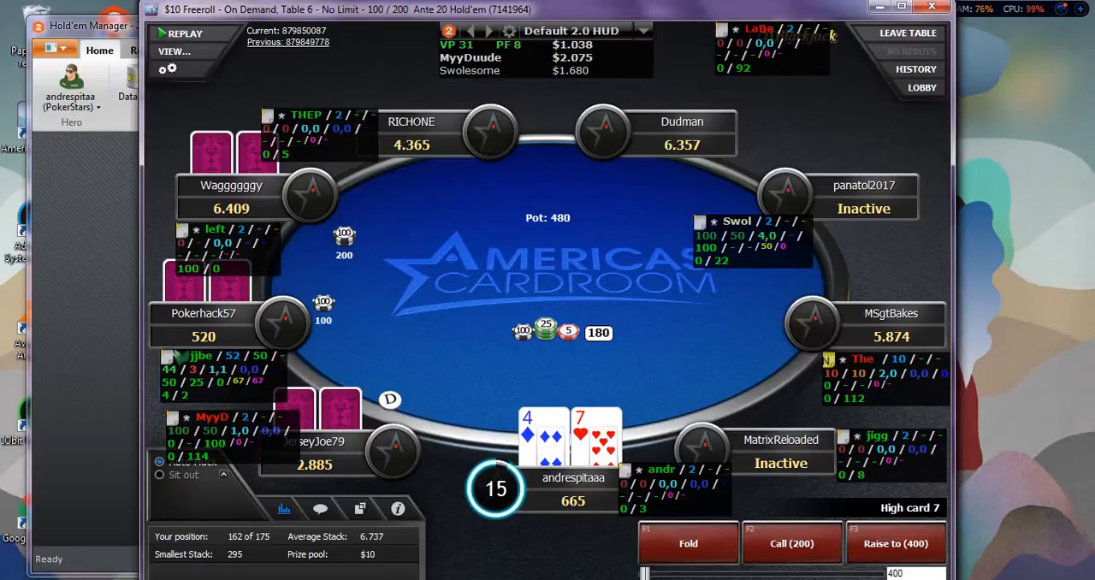
click(895, 544)
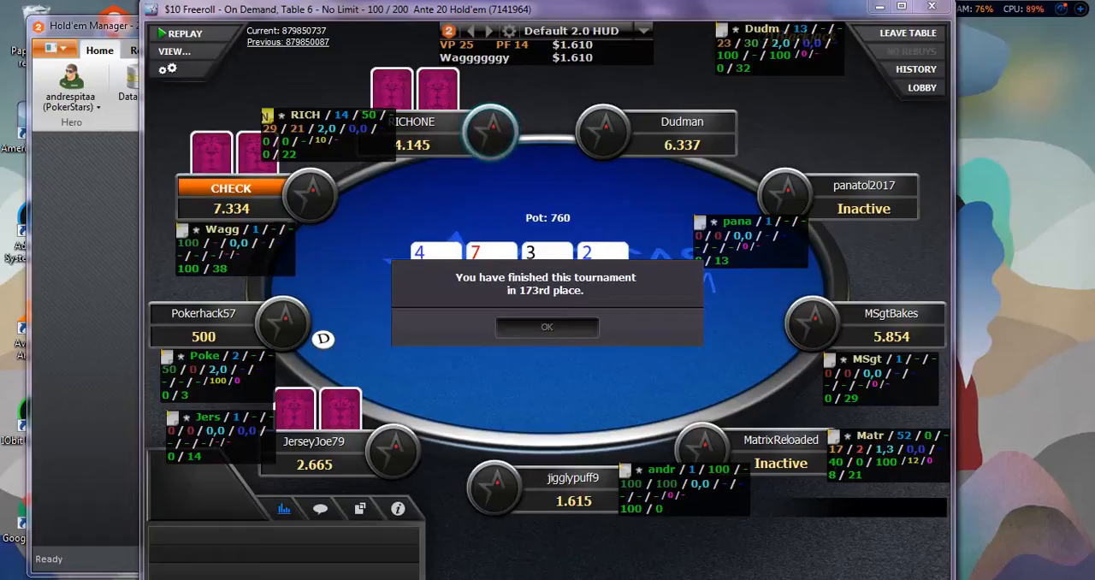
Dismiss the tournament result message and switch to the aTube Catcher screen recorder.
click(547, 327)
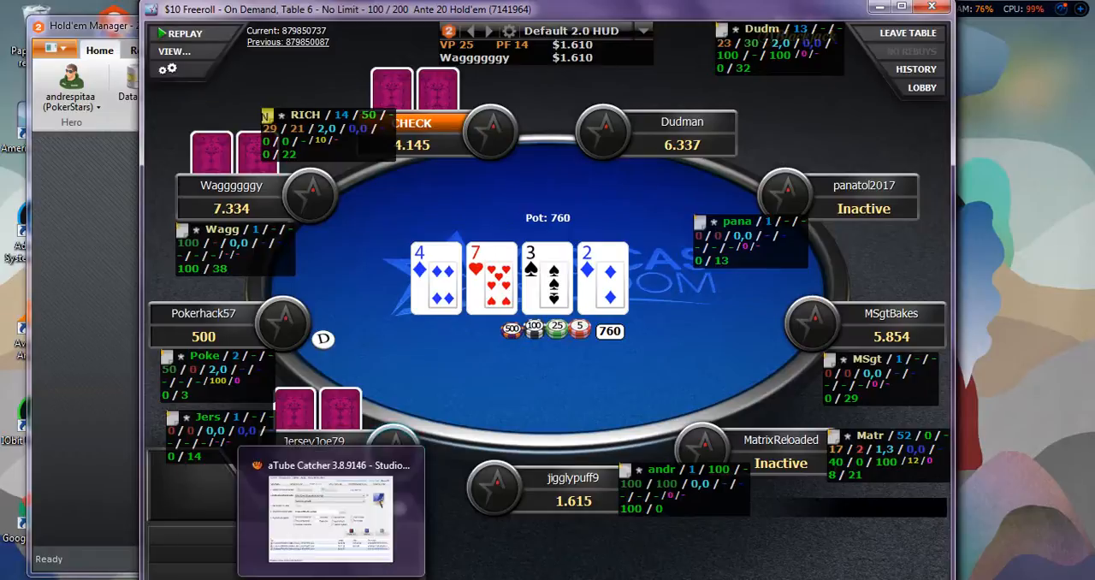
click(331, 517)
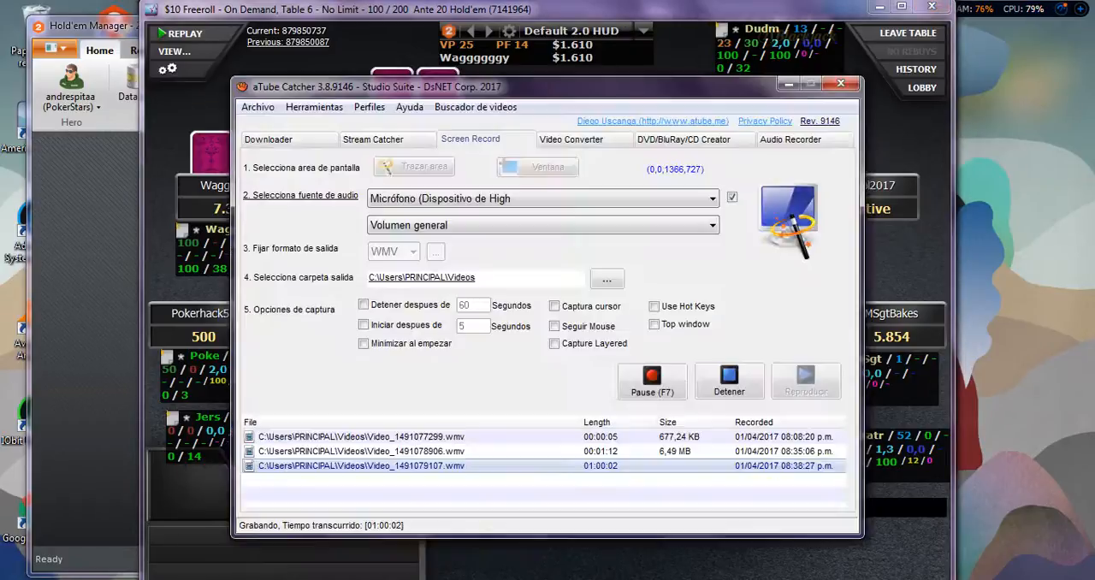